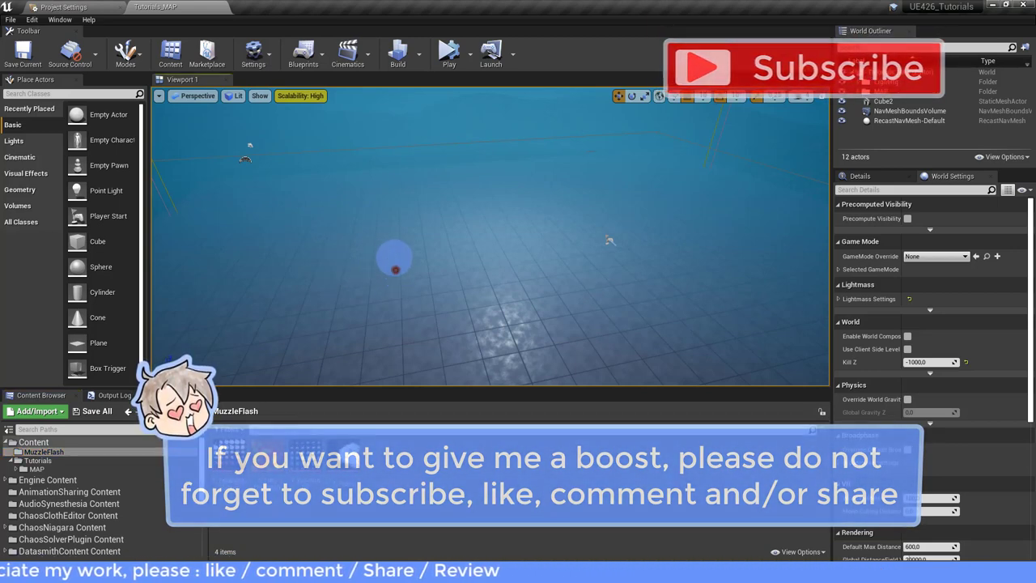
Preview the T_Flash, T_Fire_Distortion, T_Fire_SubUV and T_Explosion_SubUV textures in the folder.
{"action": "right_click_drag", "start_coordinate": [395, 270], "coordinate": [393, 230]}
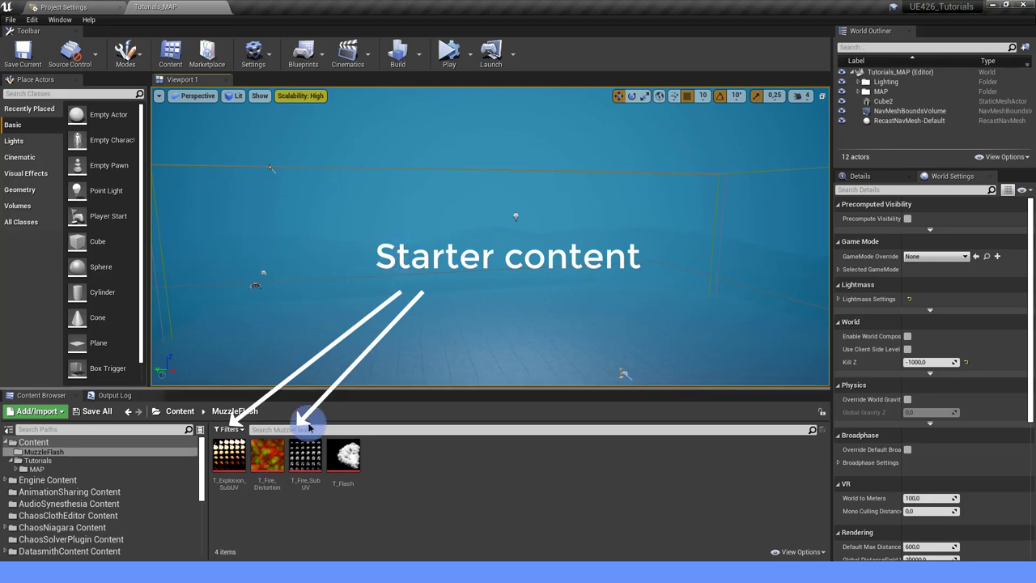
{"action": "double_click", "coordinate": [351, 458]}
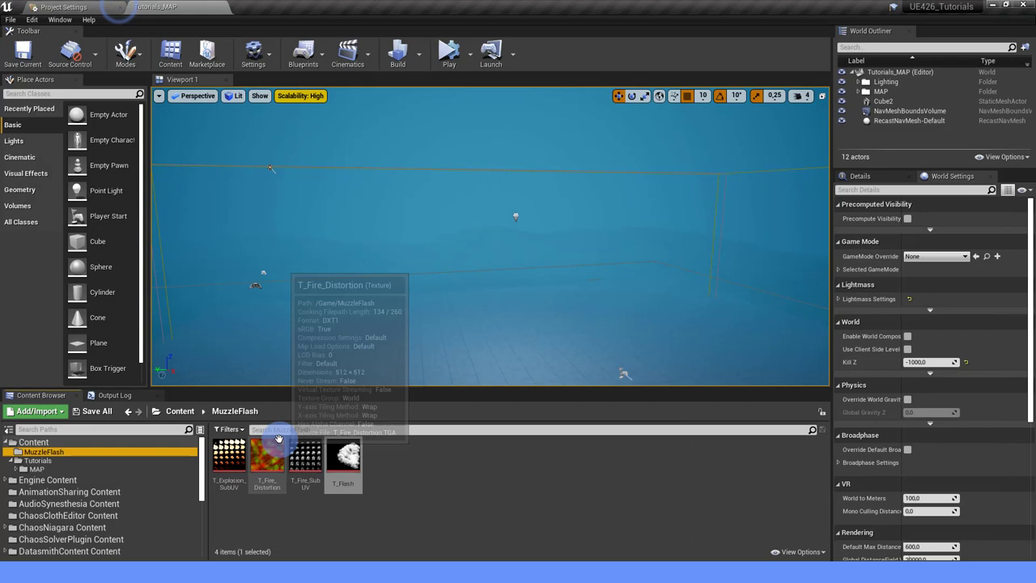
{"action": "double_click", "coordinate": [276, 439]}
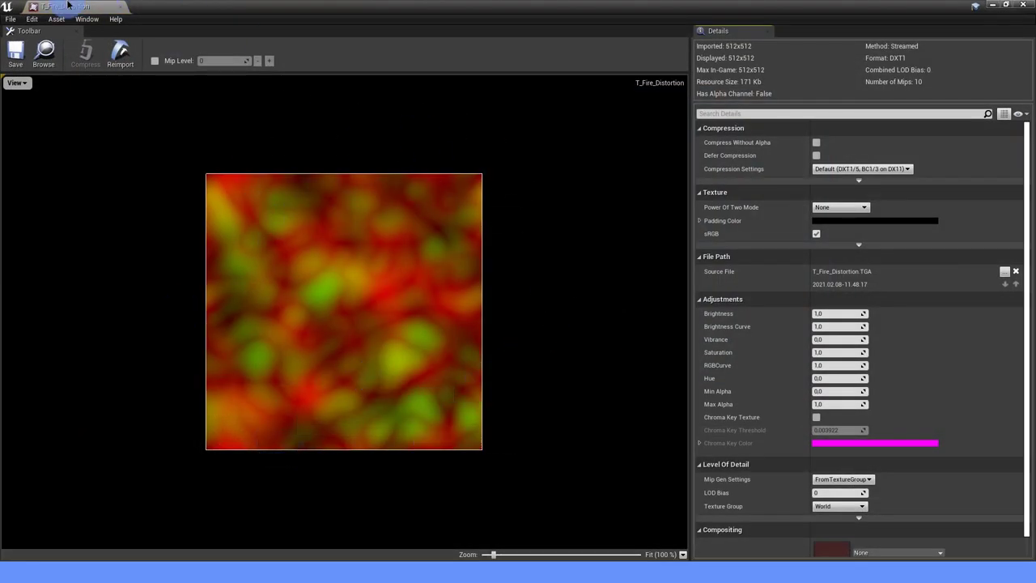
{"action": "left_click", "coordinate": [119, 10]}
{"action": "left_click", "coordinate": [316, 523]}
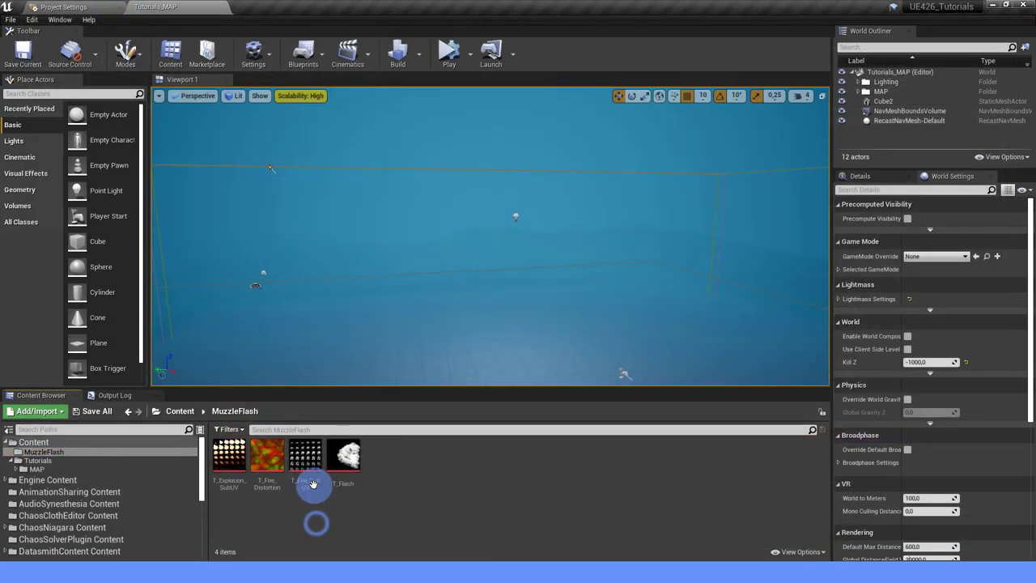
{"action": "left_click", "coordinate": [229, 458]}
{"action": "double_click", "coordinate": [308, 455]}
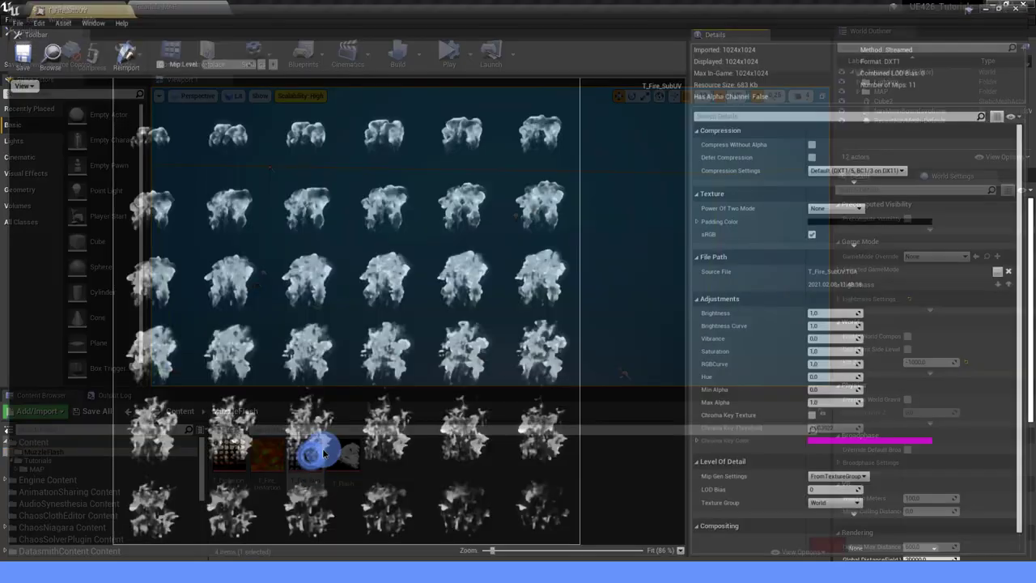
{"action": "left_click", "coordinate": [121, 8]}
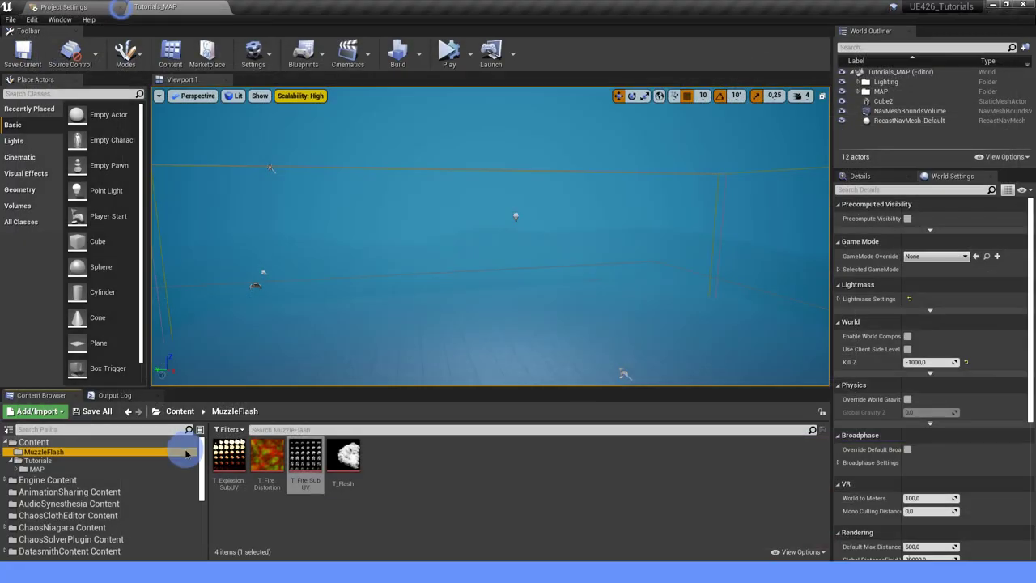
{"action": "double_click", "coordinate": [226, 454]}
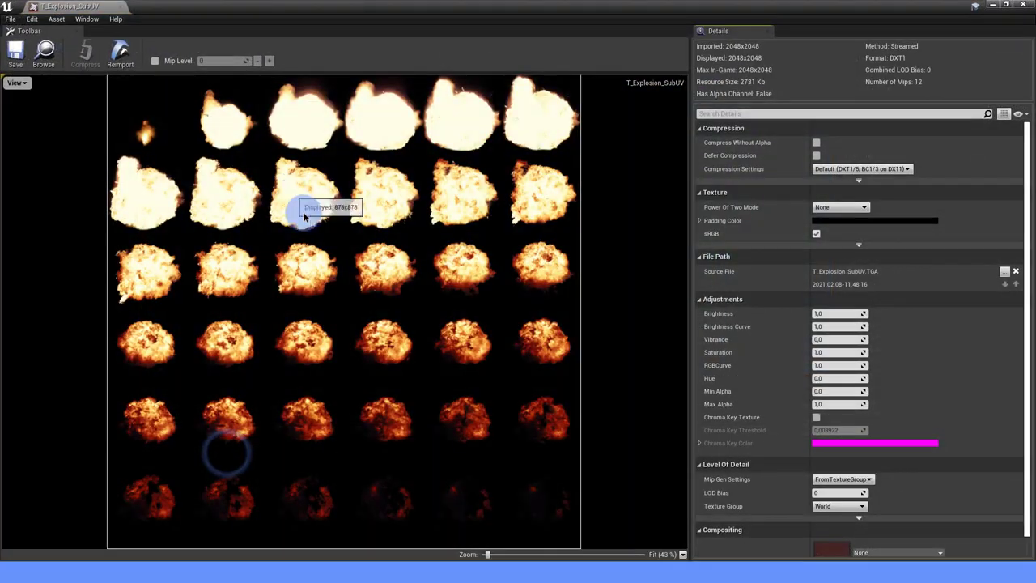
{"action": "left_click", "coordinate": [121, 7]}
{"action": "left_click", "coordinate": [430, 497]}
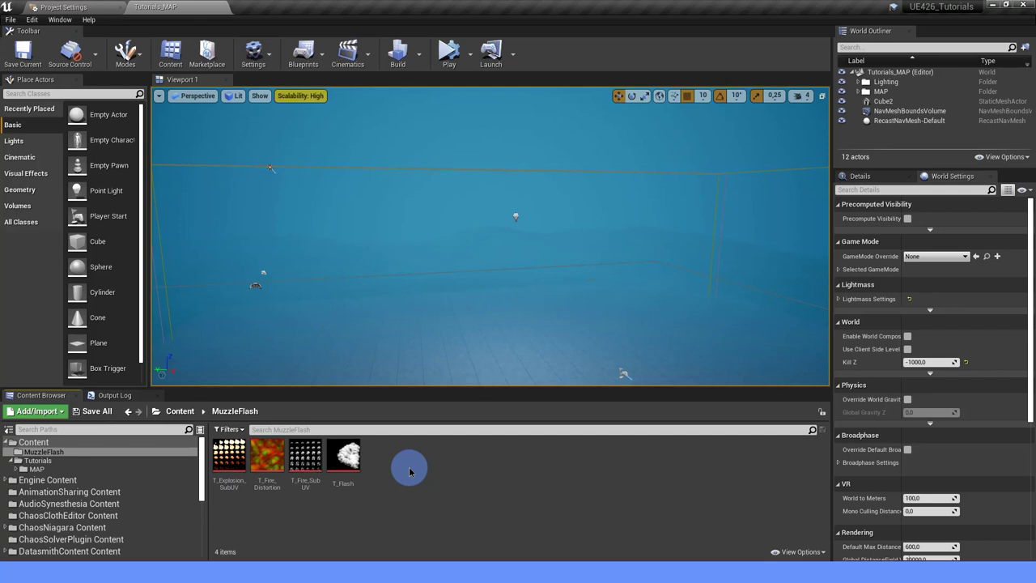
Create a new material named M_Flash in the MuzzleFlash folder and open it.
{"action": "right_click", "coordinate": [384, 465]}
{"action": "left_click", "coordinate": [434, 247]}
{"action": "type", "text": "M_Flash"}
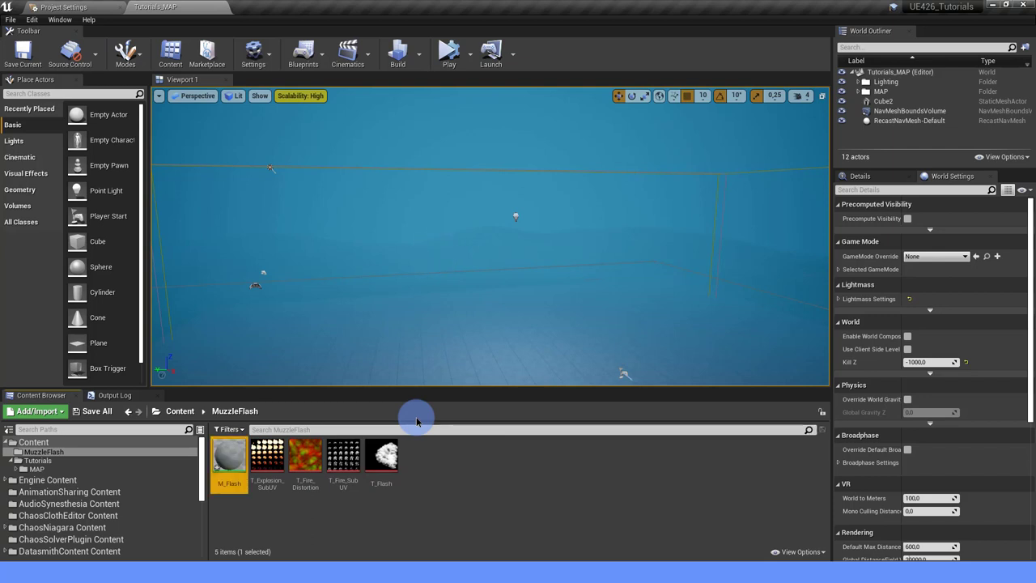
{"action": "double_click", "coordinate": [230, 460]}
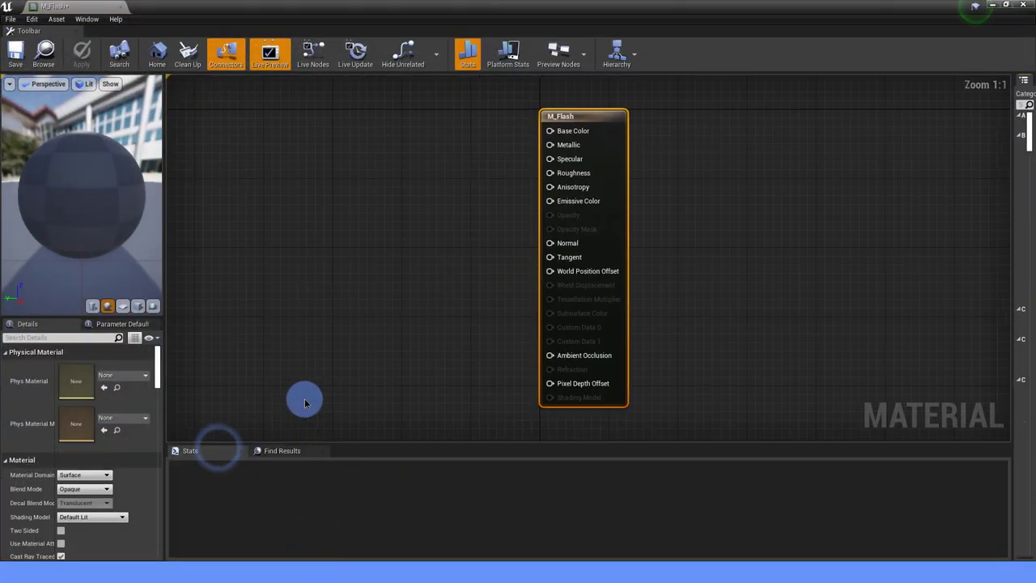
Set M_Flash's Blend Mode to Translucent and its Shading Model to Unlit.
{"action": "scroll", "coordinate": [324, 393], "scroll_direction": "down", "scroll_amount": 1}
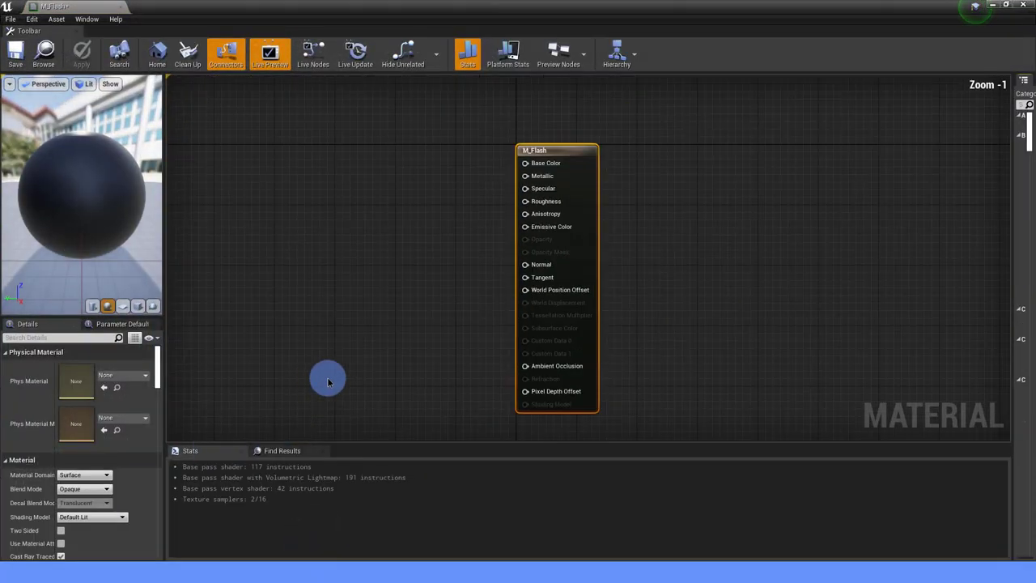
{"action": "mouse_move", "coordinate": [349, 362]}
{"action": "right_mouse_down"}
{"action": "mouse_move", "coordinate": [457, 359]}
{"action": "mouse_move", "coordinate": [554, 326]}
{"action": "right_mouse_up"}
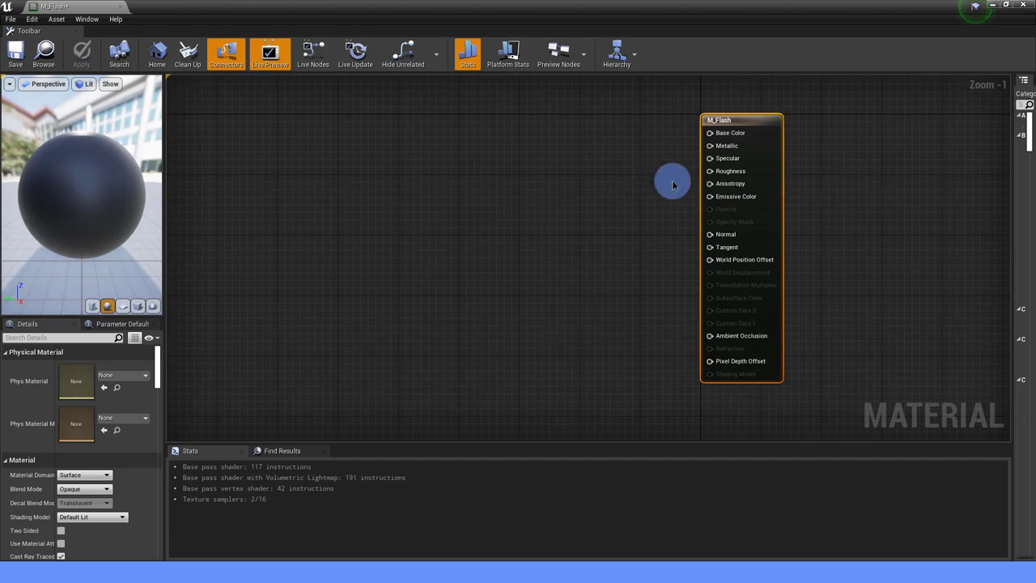
{"action": "left_click", "coordinate": [84, 491]}
{"action": "left_click", "coordinate": [77, 504]}
{"action": "left_click", "coordinate": [81, 489]}
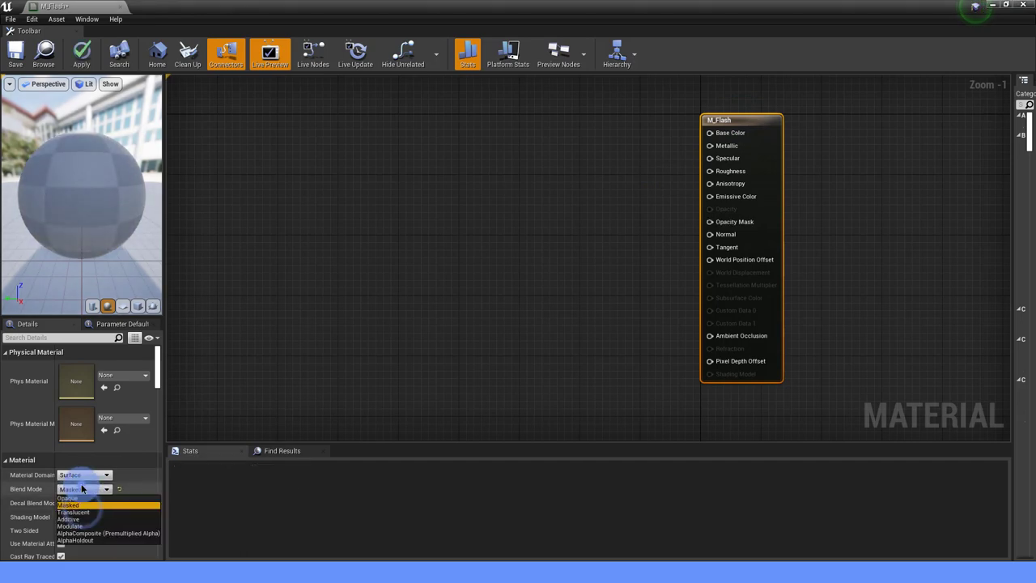
{"action": "left_click", "coordinate": [74, 513]}
{"action": "left_click", "coordinate": [75, 525]}
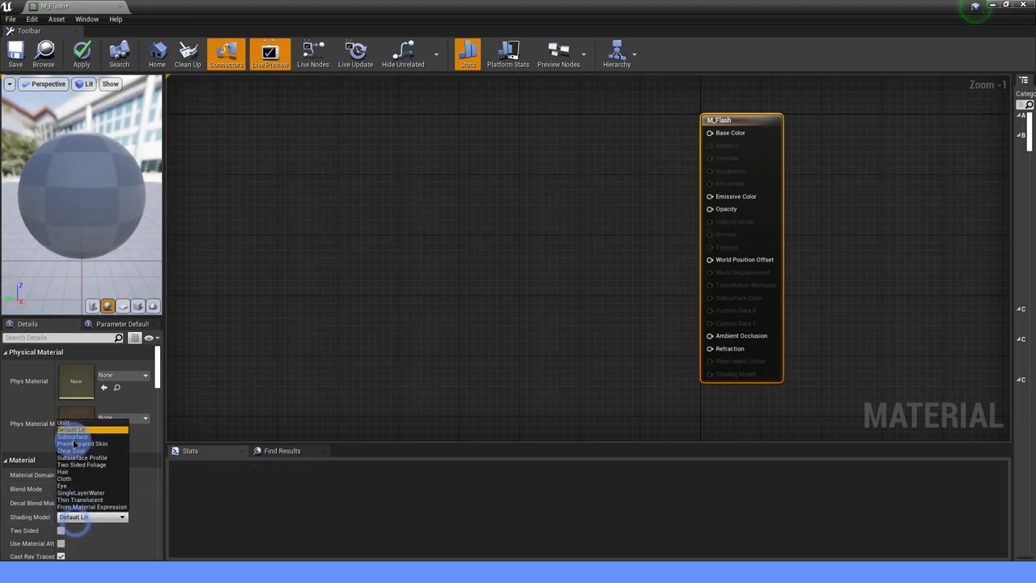
{"action": "left_click", "coordinate": [69, 421]}
{"action": "mouse_move", "coordinate": [491, 259]}
{"action": "right_mouse_down"}
{"action": "mouse_move", "coordinate": [498, 278]}
{"action": "mouse_move", "coordinate": [569, 334]}
{"action": "right_mouse_up"}
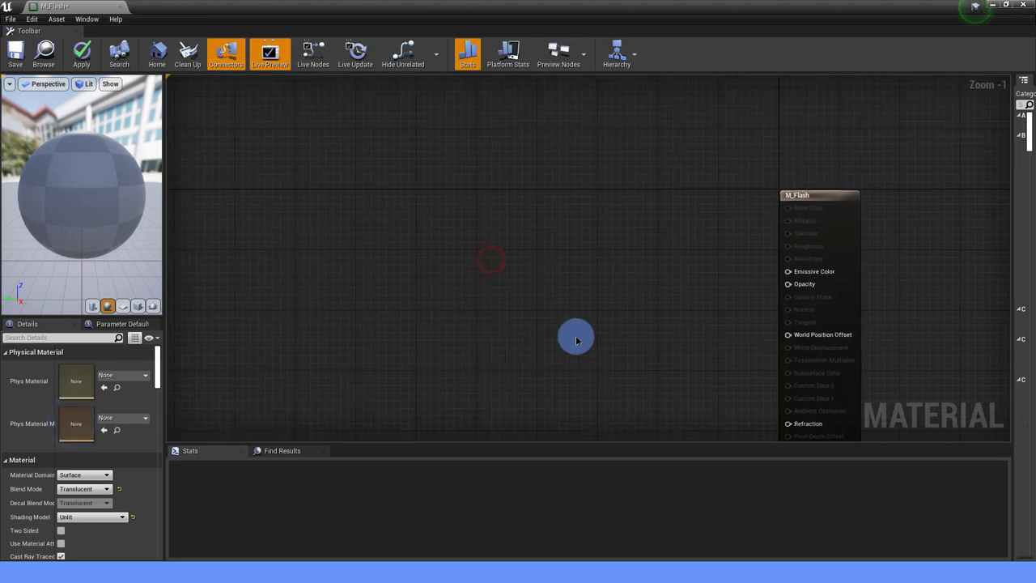
{"action": "left_click_drag", "start_coordinate": [788, 271], "coordinate": [551, 195]}
Add a Particle Color node multiplied into Emissive Color.
{"action": "type", "text": "particle "}
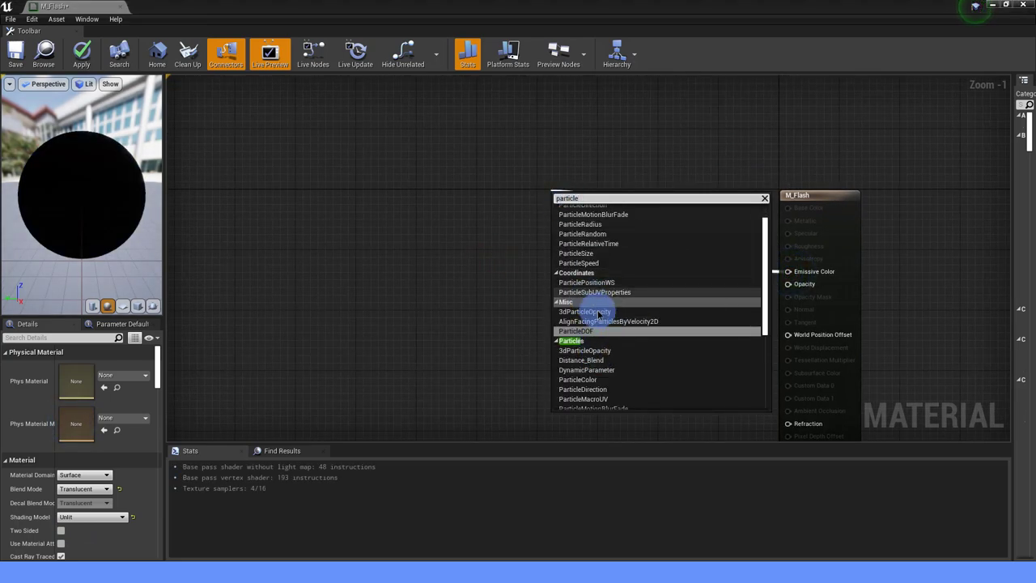
{"action": "type", "text": "co"}
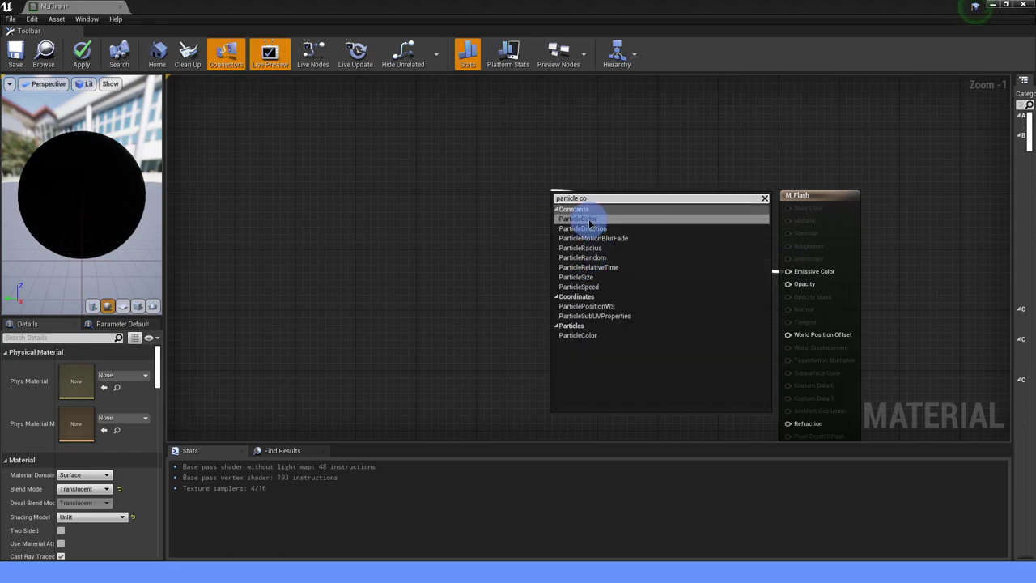
{"action": "left_click", "coordinate": [582, 219]}
{"action": "mouse_move", "coordinate": [583, 214]}
{"action": "left_mouse_down"}
{"action": "mouse_move", "coordinate": [491, 212]}
{"action": "mouse_move", "coordinate": [611, 220]}
{"action": "left_mouse_up"}
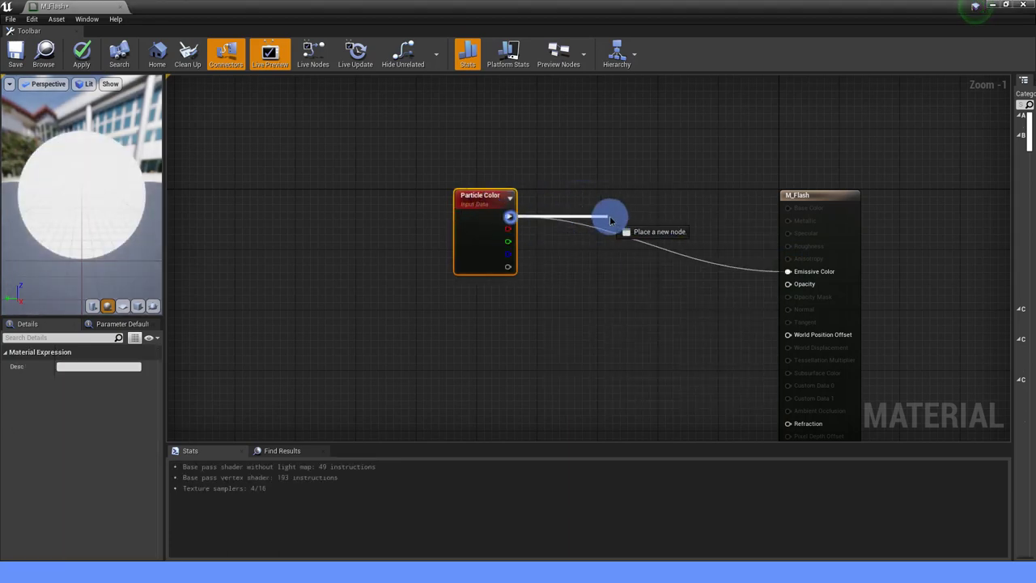
{"action": "type", "text": "mult"}
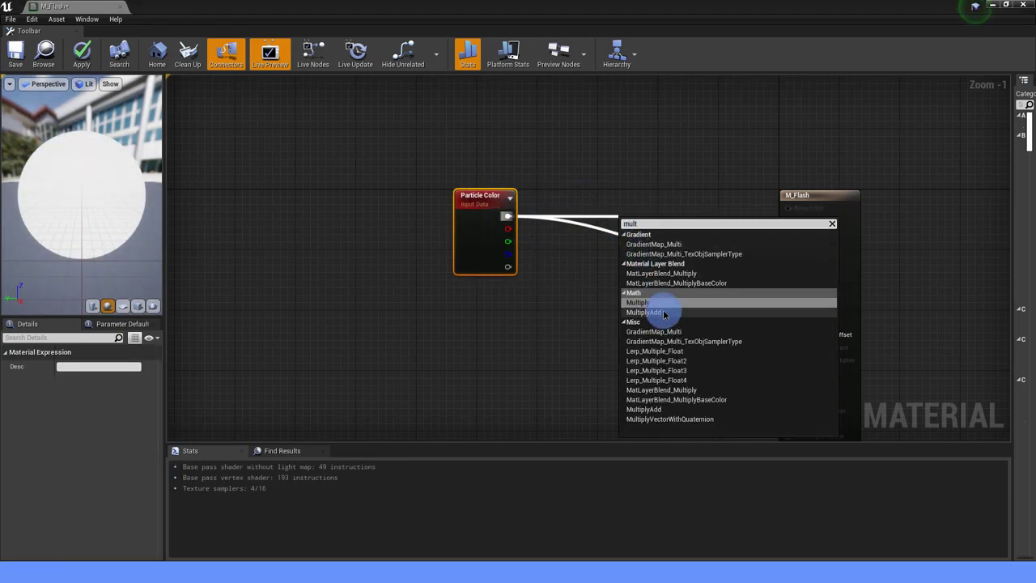
{"action": "left_click", "coordinate": [658, 302]}
{"action": "mouse_move", "coordinate": [643, 219]}
{"action": "left_mouse_down"}
{"action": "mouse_move", "coordinate": [653, 203]}
{"action": "mouse_move", "coordinate": [787, 271]}
{"action": "left_mouse_up"}
{"action": "left_click", "coordinate": [649, 296]}
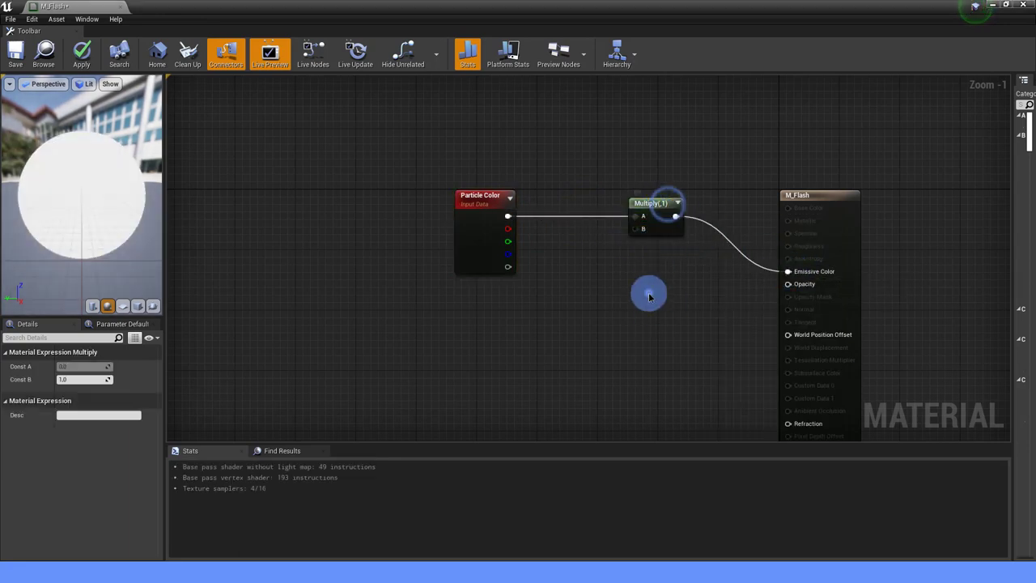
Add a second Multiply into Opacity, fed by Particle Color's alpha.
{"action": "left_click", "coordinate": [649, 296]}
{"action": "left_click_drag", "start_coordinate": [656, 308], "coordinate": [788, 284]}
{"action": "left_click_drag", "start_coordinate": [507, 265], "coordinate": [637, 314]}
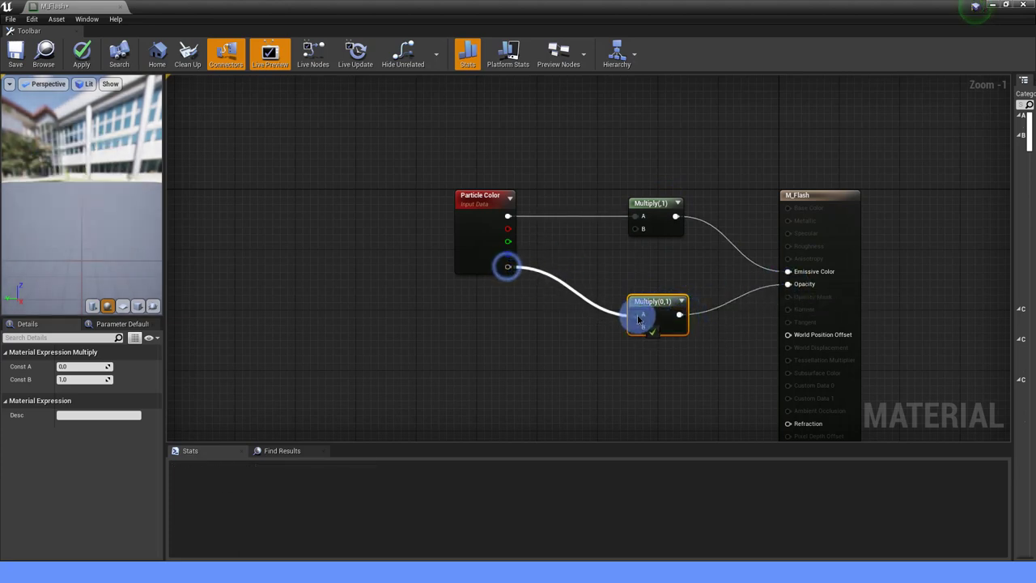
{"action": "right_click_drag", "start_coordinate": [488, 333], "coordinate": [567, 296]}
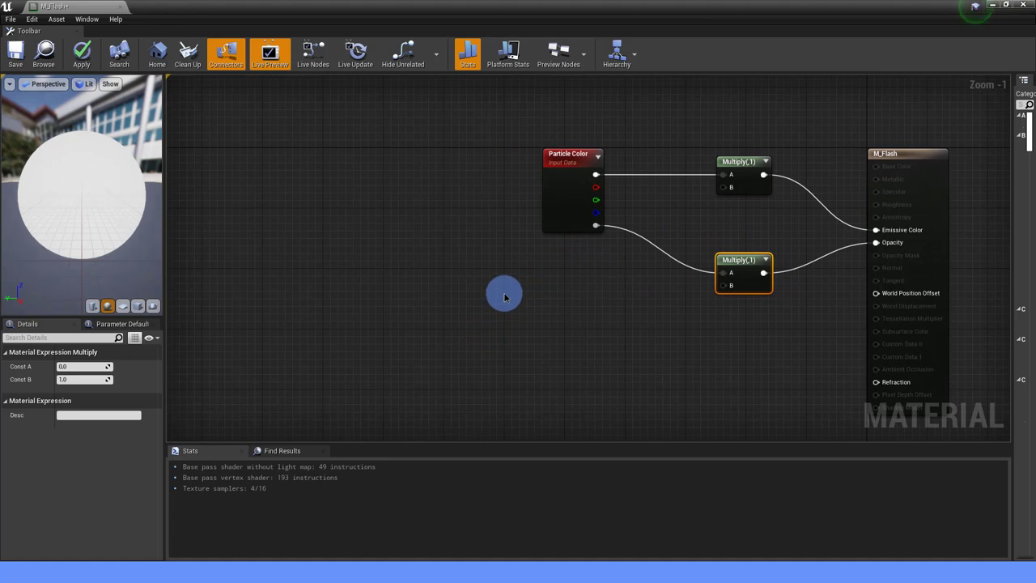
Add a T_Flash Texture Sample and wire its R channel into both Multiply B inputs.
{"action": "right_click", "coordinate": [504, 297]}
{"action": "type", "text": "texture sam"}
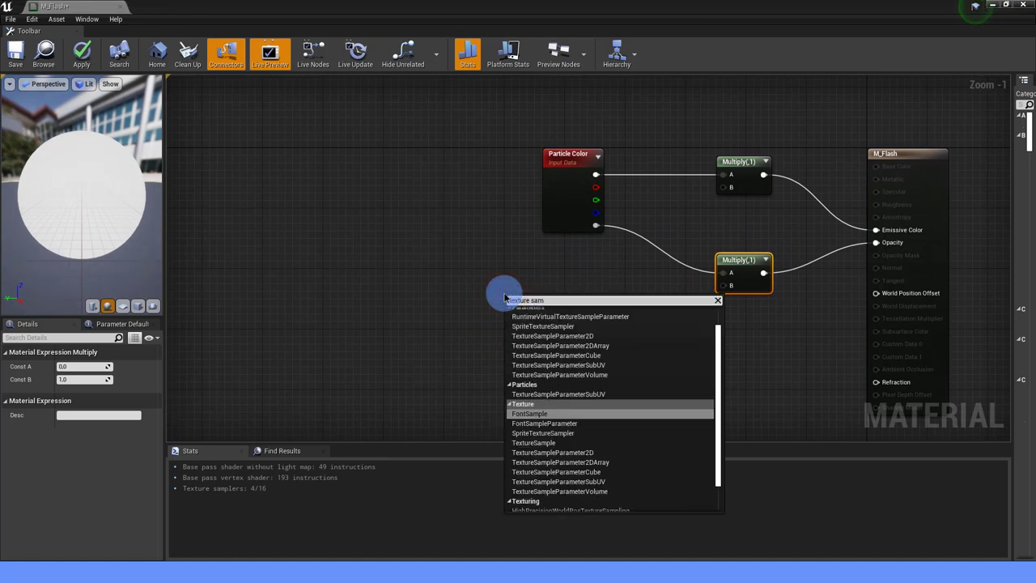
{"action": "left_click", "coordinate": [532, 443]}
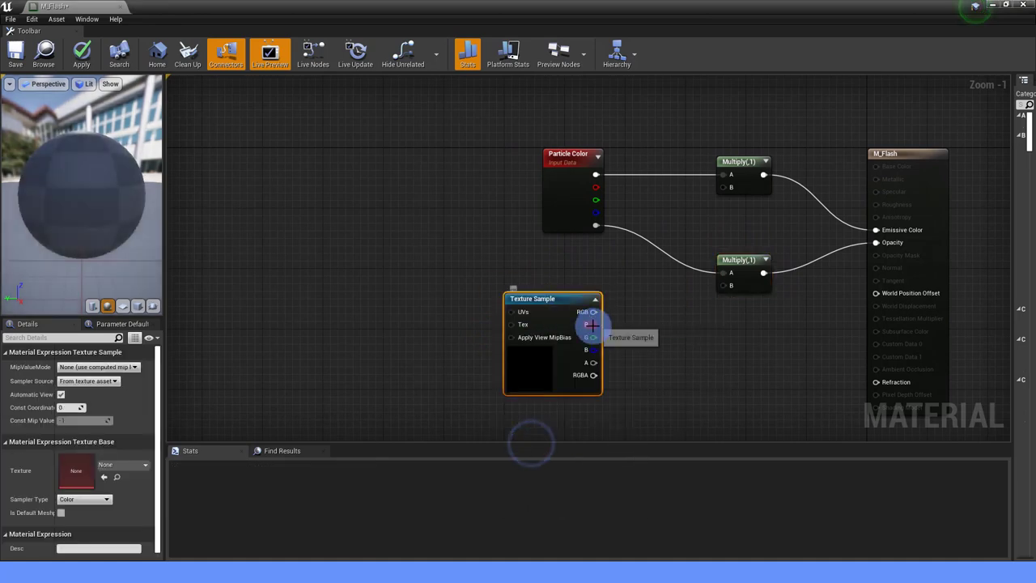
{"action": "left_click_drag", "start_coordinate": [596, 324], "coordinate": [723, 292]}
{"action": "left_click", "coordinate": [617, 328]}
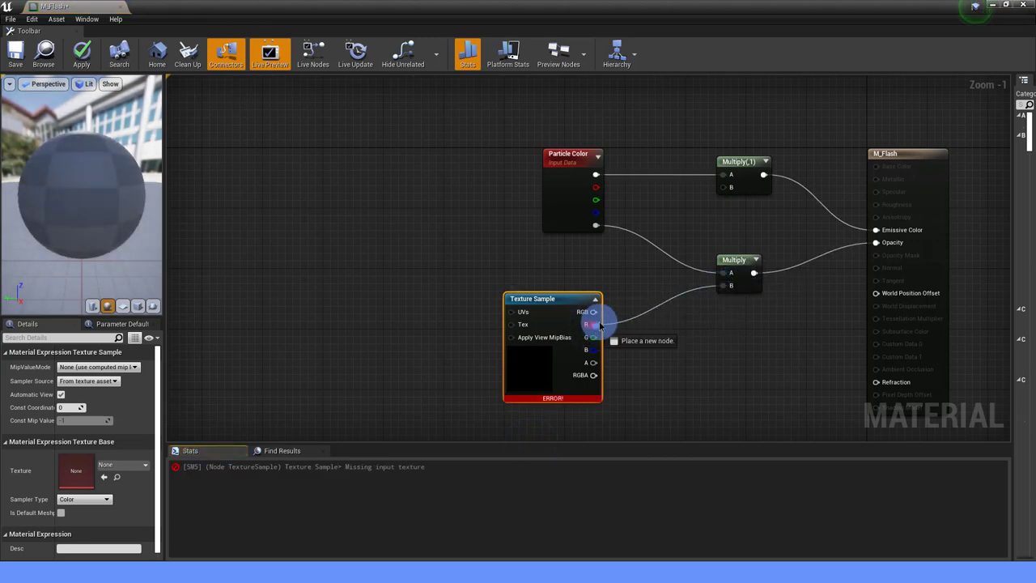
{"action": "left_click_drag", "start_coordinate": [600, 324], "coordinate": [723, 187]}
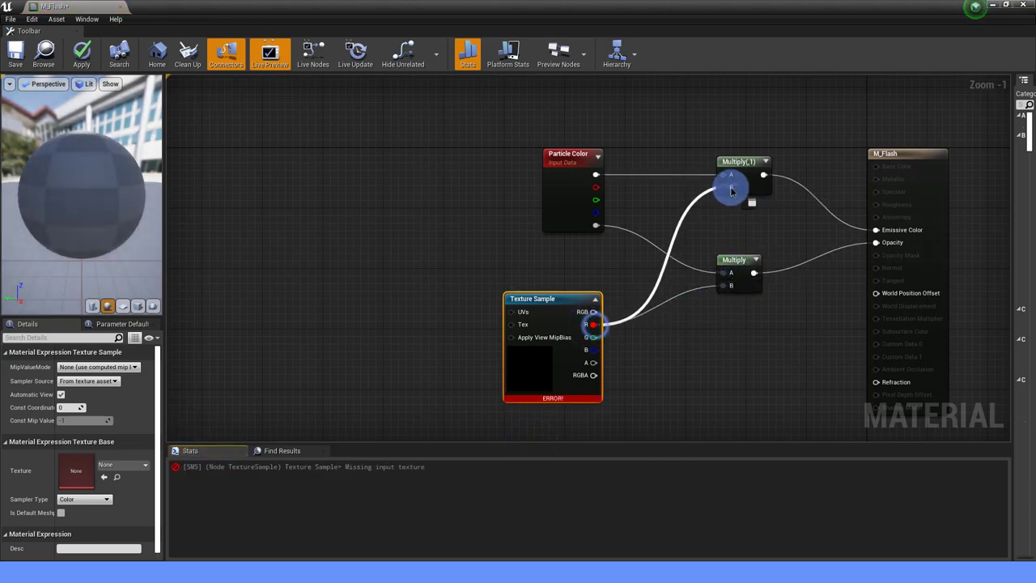
{"action": "left_click", "coordinate": [118, 466]}
{"action": "left_click", "coordinate": [165, 315]}
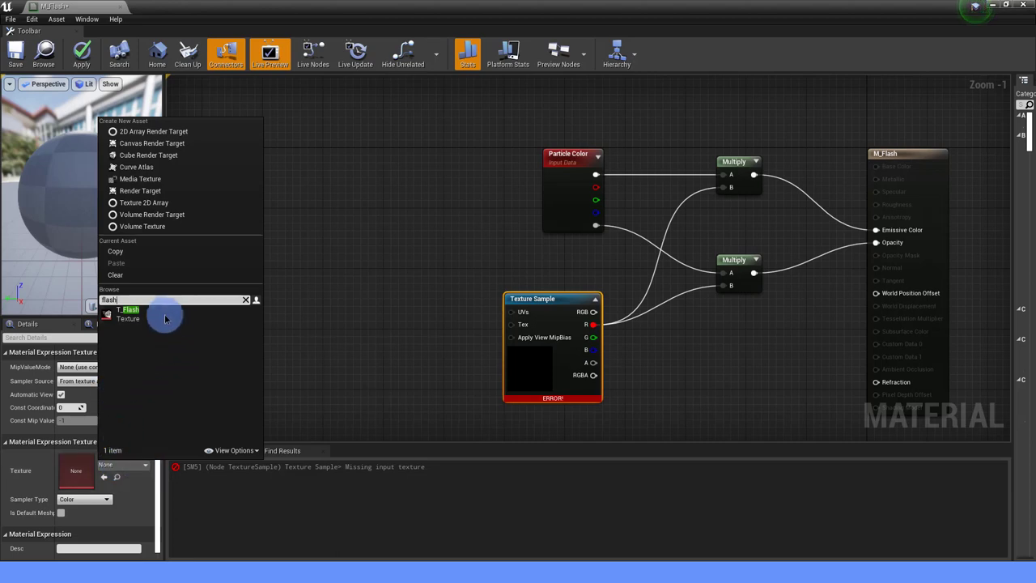
{"action": "right_click_drag", "start_coordinate": [364, 327], "coordinate": [529, 313]}
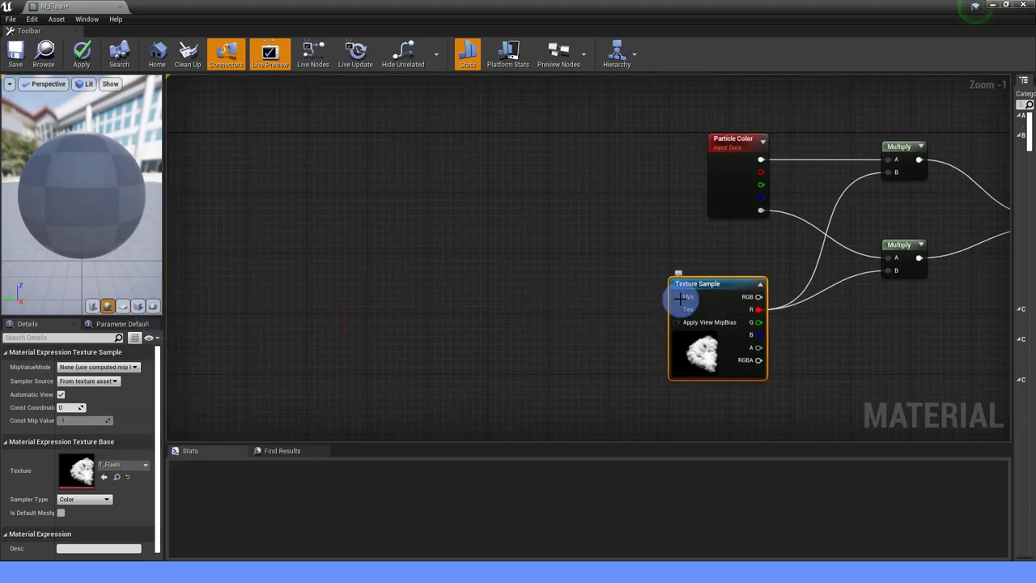
{"action": "left_click_drag", "start_coordinate": [682, 299], "coordinate": [229, 295]}
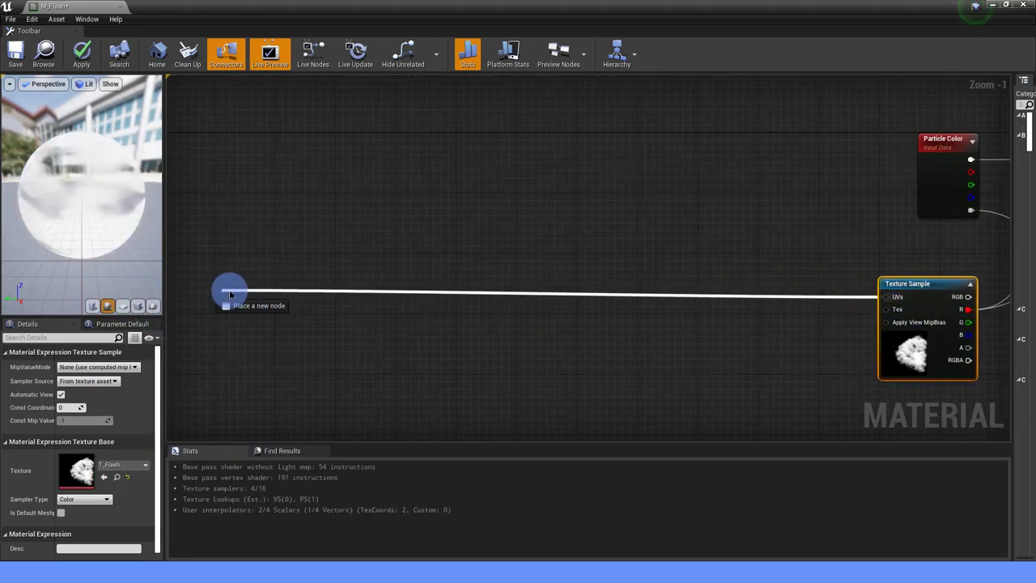
Feed the T_Flash sample's UVs from a TexCoord node through an Add node.
{"action": "type", "text": "texture coor"}
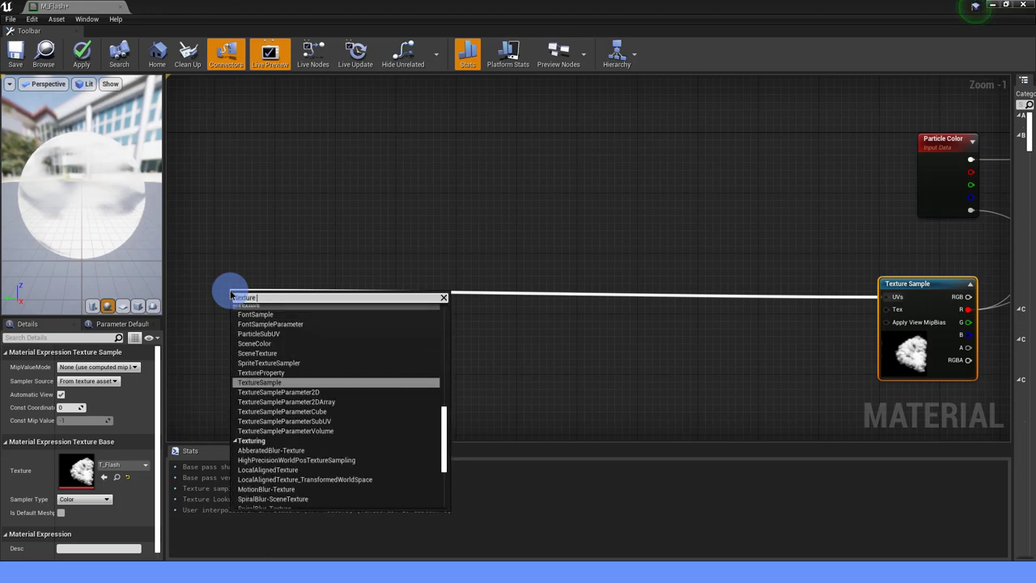
{"action": "left_click", "coordinate": [279, 340]}
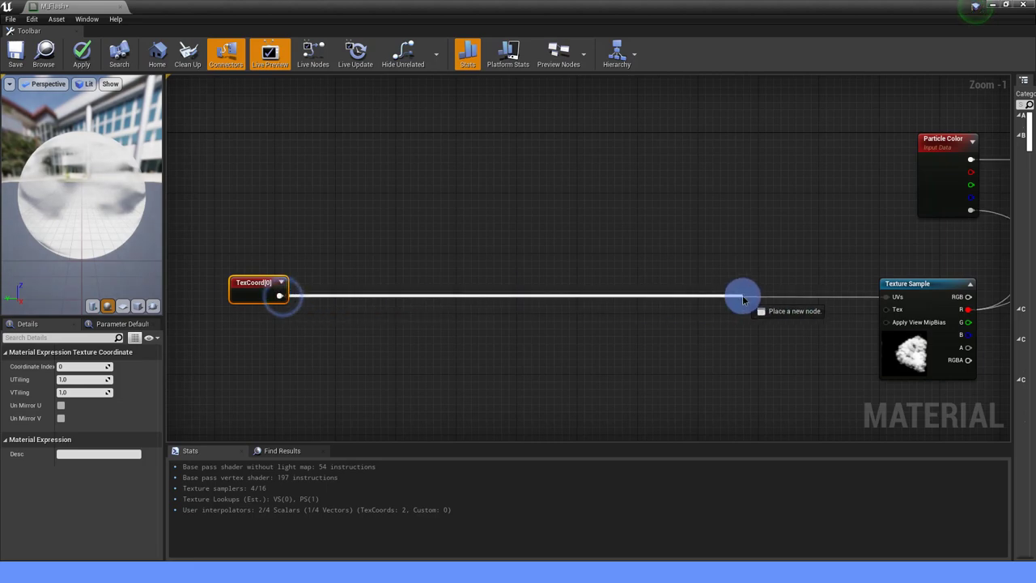
{"action": "left_click_drag", "start_coordinate": [281, 296], "coordinate": [737, 300]}
{"action": "type", "text": "add"}
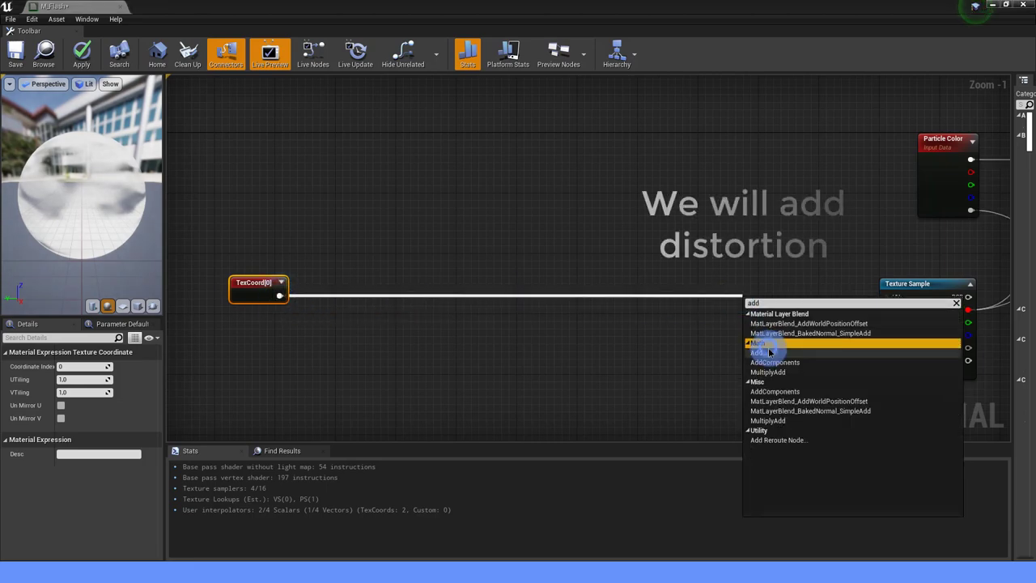
{"action": "left_click", "coordinate": [765, 352]}
{"action": "left_click_drag", "start_coordinate": [781, 314], "coordinate": [889, 296]}
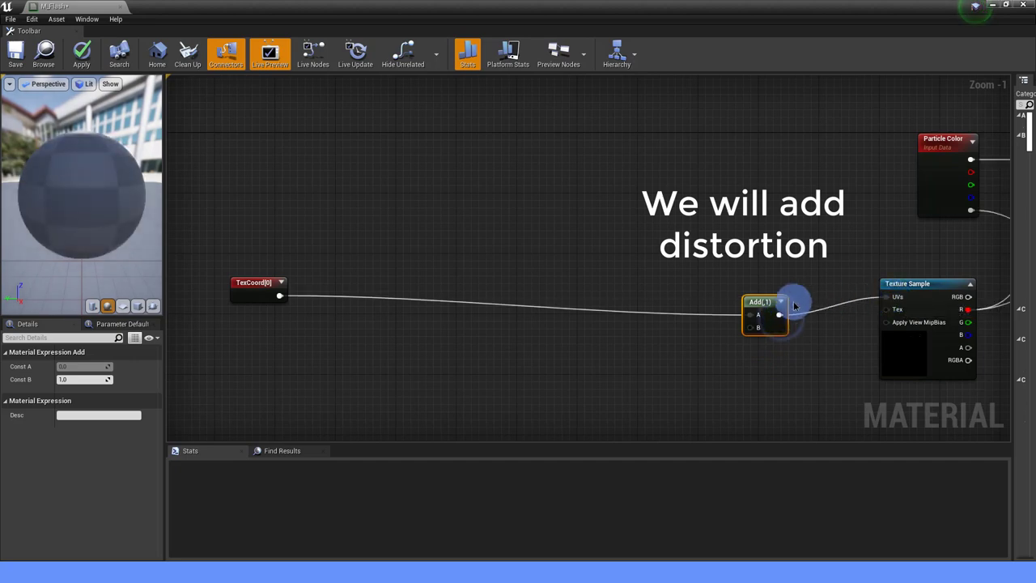
{"action": "left_click_drag", "start_coordinate": [770, 306], "coordinate": [770, 286]}
Add a Panner driven by TexCoord with Speed X set to 2.0.
{"action": "right_click_drag", "start_coordinate": [637, 325], "coordinate": [548, 284]}
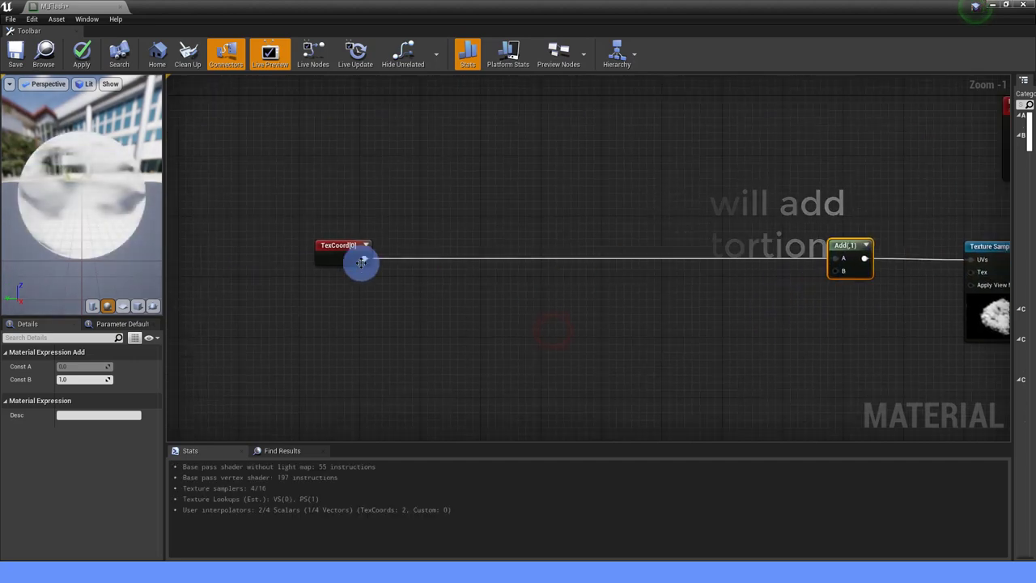
{"action": "left_click_drag", "start_coordinate": [364, 258], "coordinate": [446, 347]}
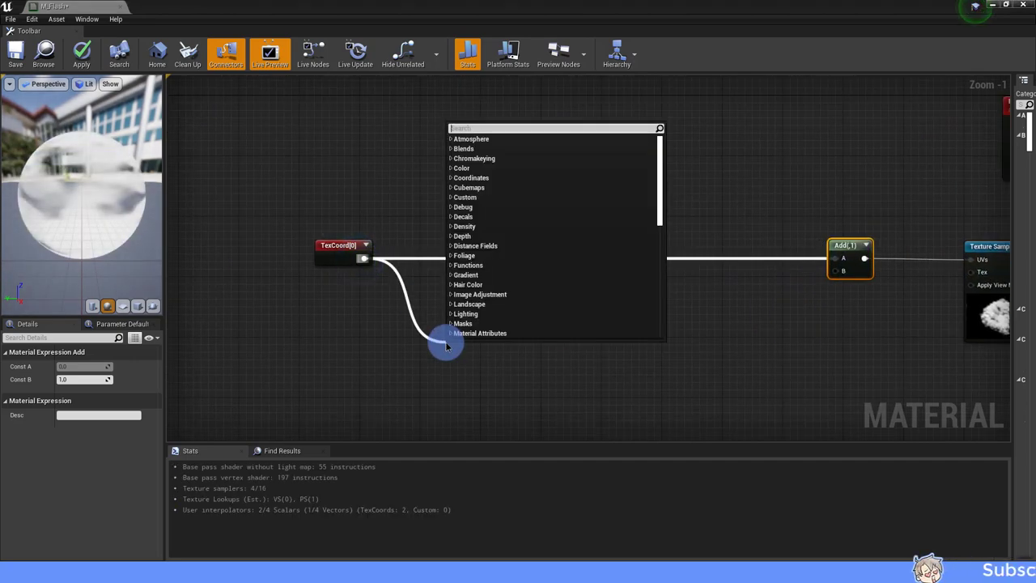
{"action": "type", "text": "panner"}
{"action": "left_click", "coordinate": [481, 149]}
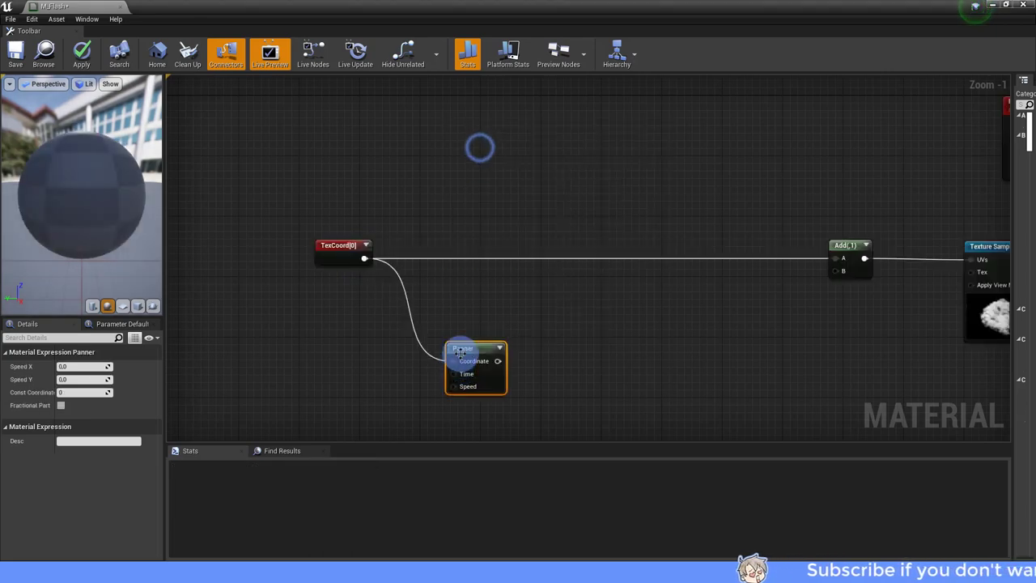
{"action": "left_click_drag", "start_coordinate": [459, 351], "coordinate": [442, 315]}
{"action": "left_click", "coordinate": [88, 367]}
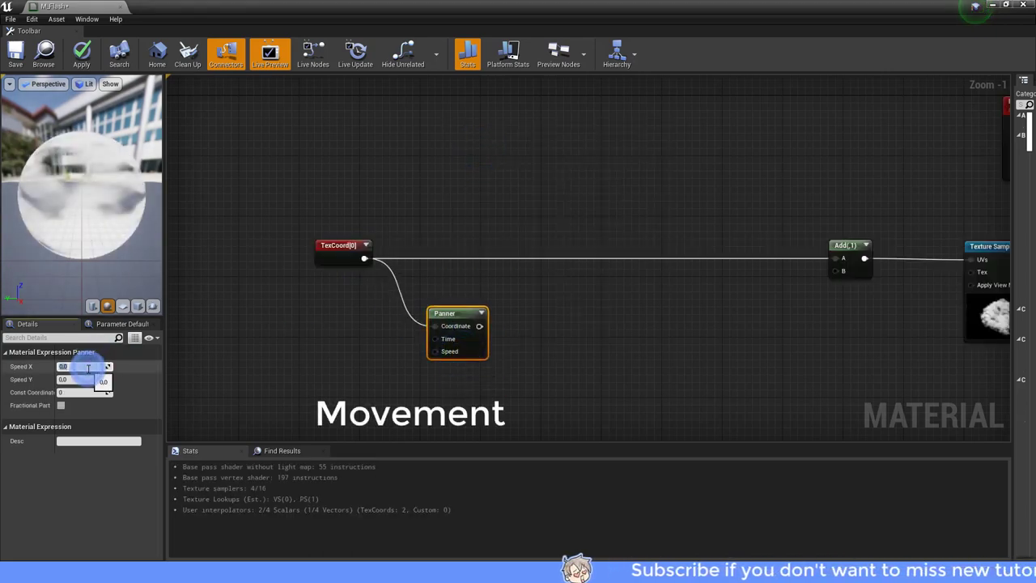
{"action": "type", "text": "2"}
{"action": "key", "text": "Return"}
{"action": "right_click_drag", "start_coordinate": [518, 337], "coordinate": [439, 335]}
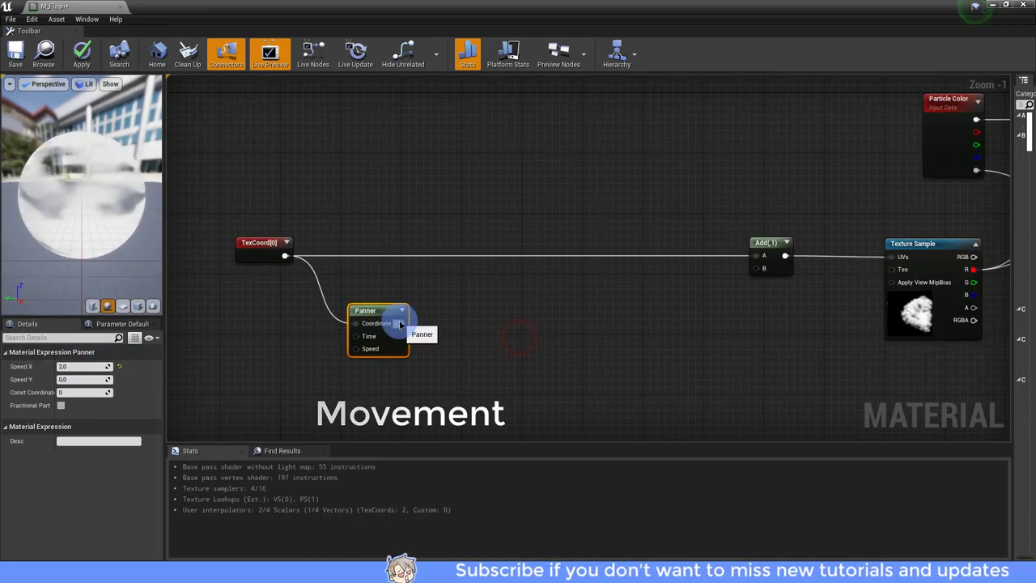
Drive a new T_Fire_Distortion Texture Sample from the Panner.
{"action": "left_click_drag", "start_coordinate": [400, 324], "coordinate": [511, 324]}
{"action": "type", "text": "TEXTURE SAM"}
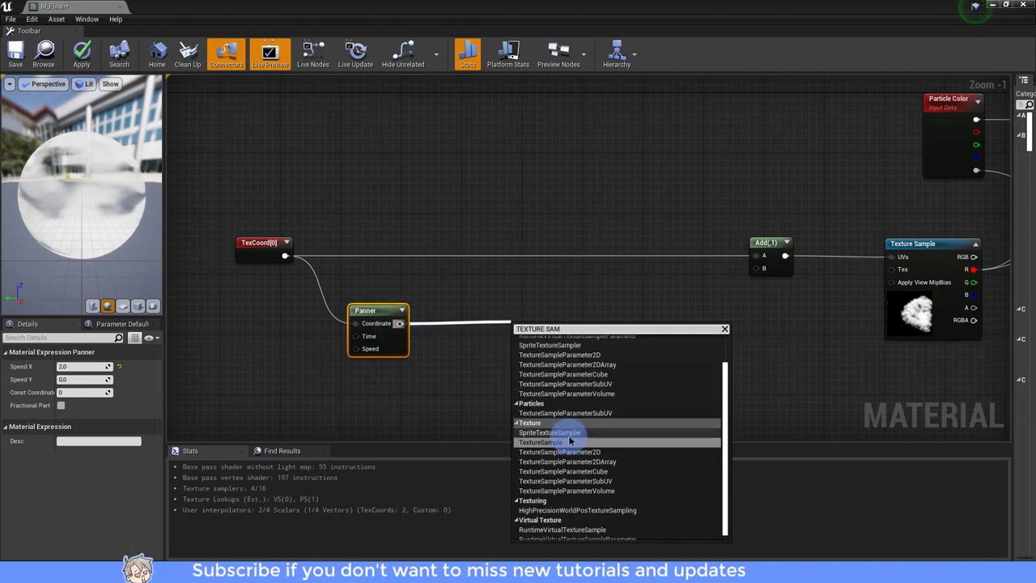
{"action": "left_click", "coordinate": [556, 437]}
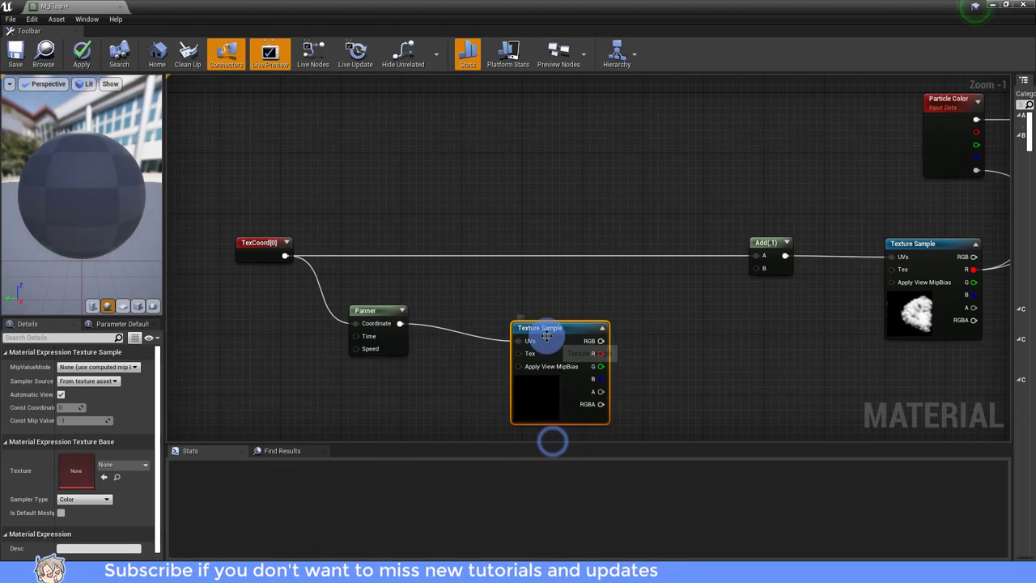
{"action": "left_click_drag", "start_coordinate": [546, 335], "coordinate": [504, 318]}
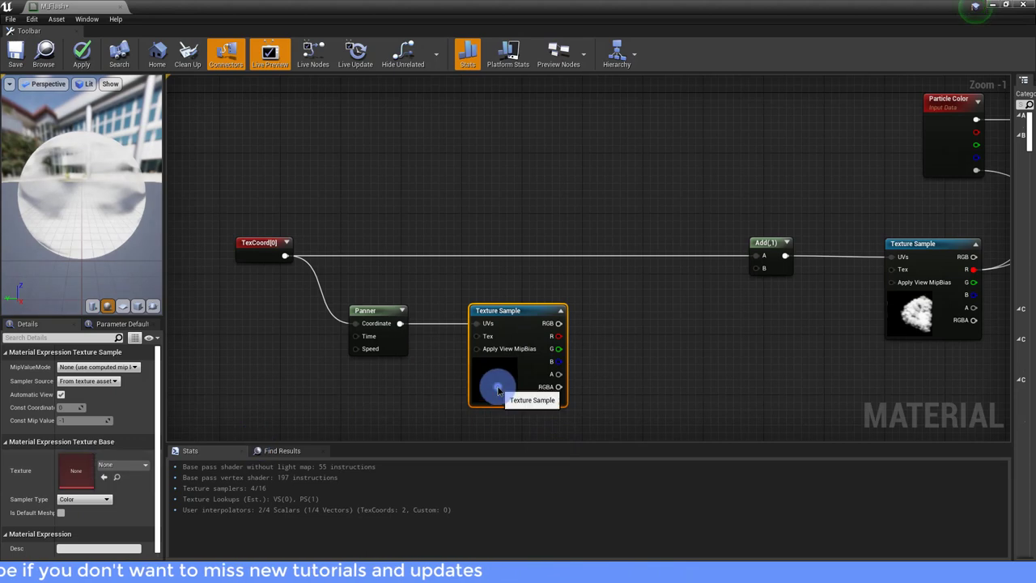
{"action": "left_click", "coordinate": [106, 464]}
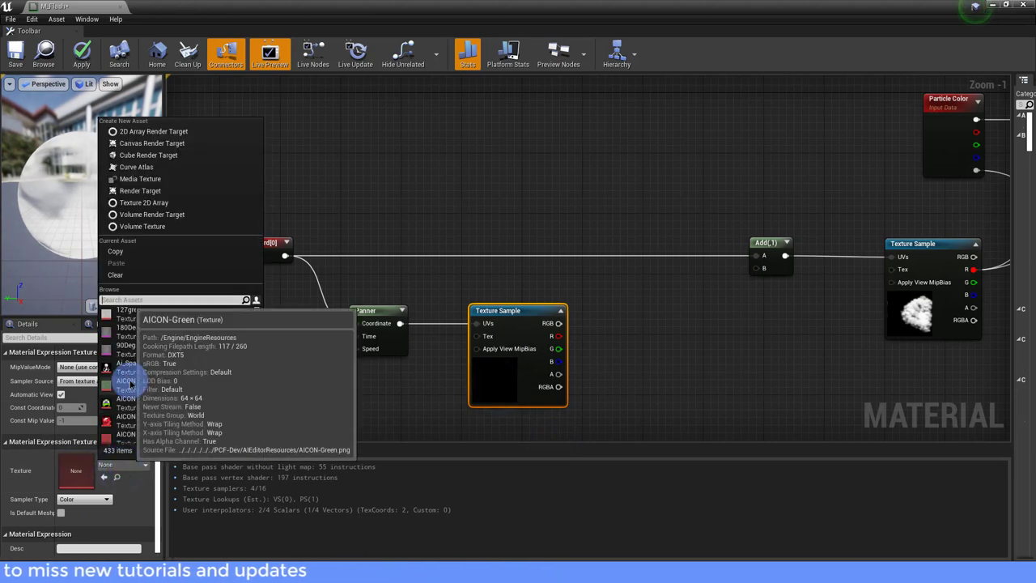
{"action": "left_click", "coordinate": [122, 312]}
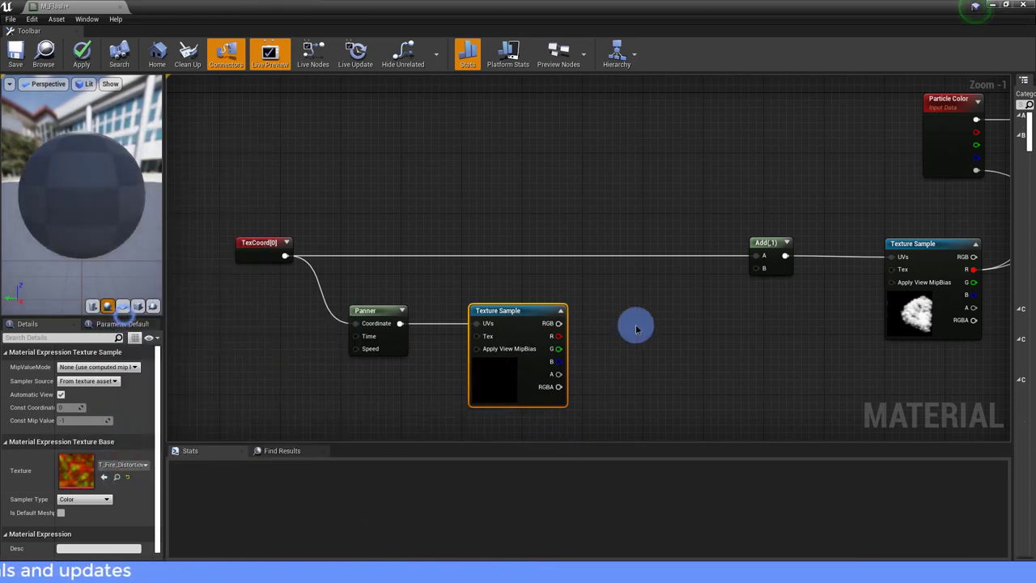
Add a Multiply fed by the distortion's red channel and preview the material on a plane.
{"action": "right_click_drag", "start_coordinate": [648, 336], "coordinate": [392, 341]}
{"action": "left_click_drag", "start_coordinate": [393, 340], "coordinate": [456, 341]}
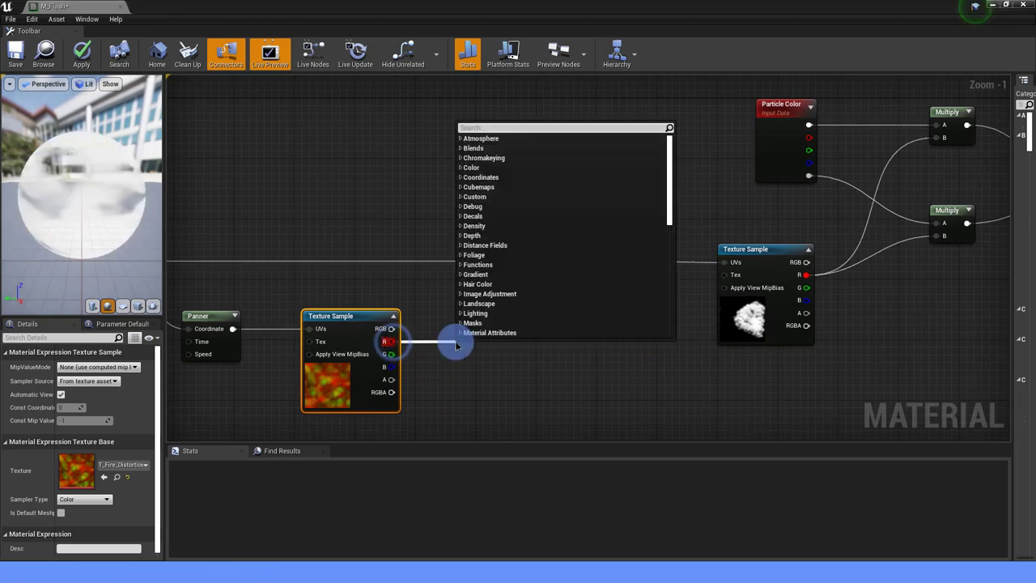
{"action": "type", "text": "MULT"}
{"action": "left_click", "coordinate": [486, 207]}
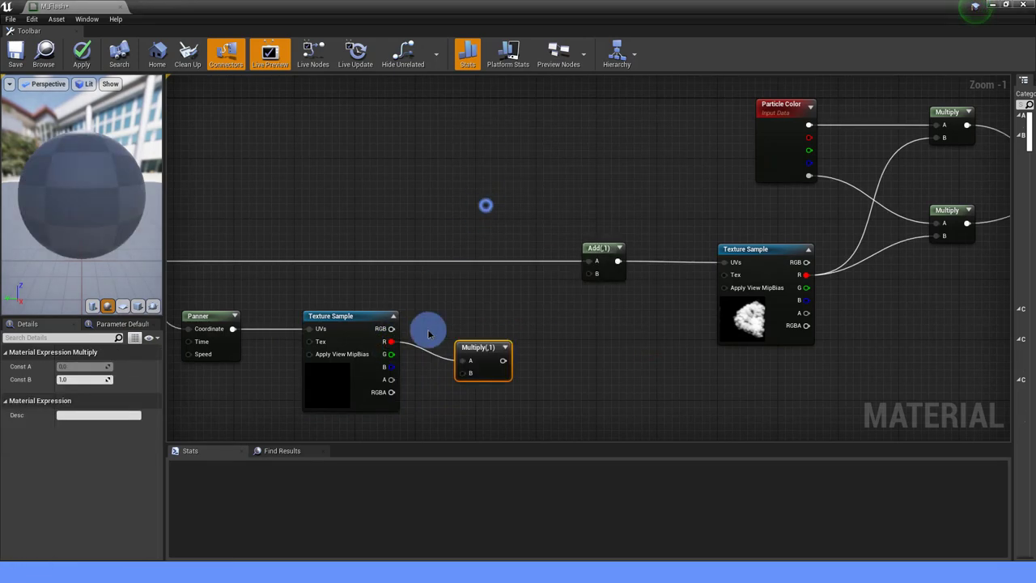
{"action": "left_click_drag", "start_coordinate": [486, 344], "coordinate": [473, 330]}
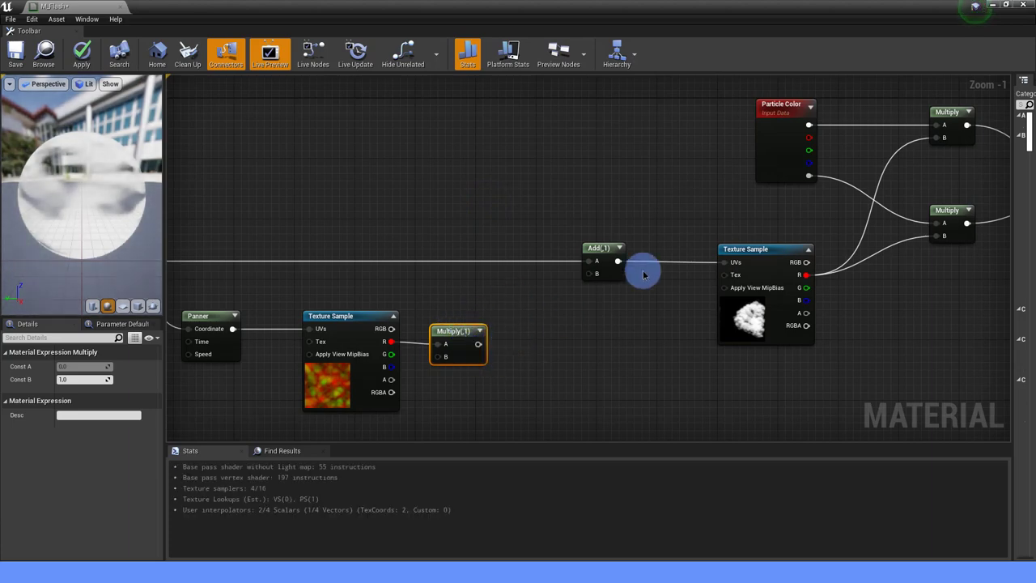
{"action": "left_click", "coordinate": [138, 305]}
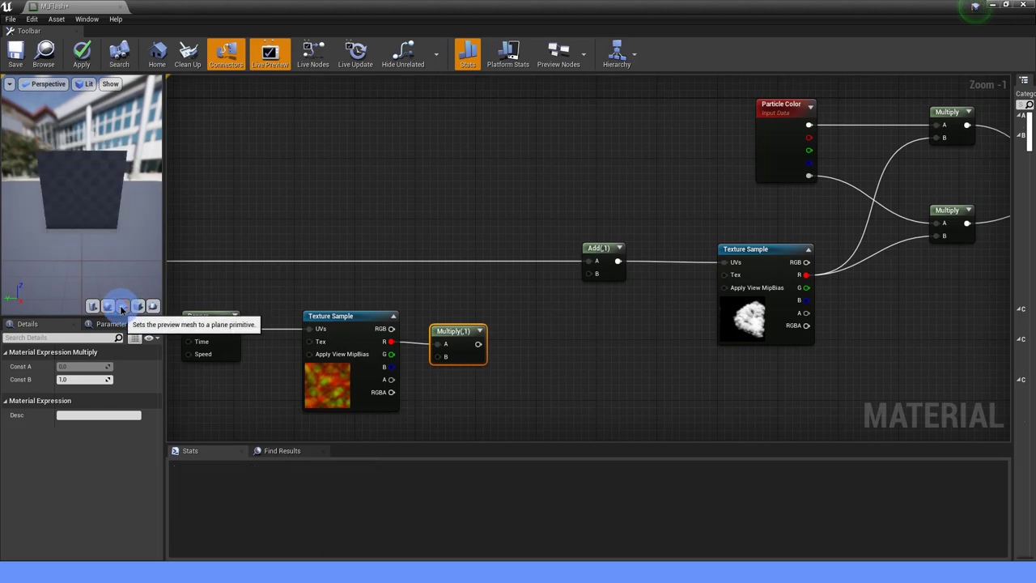
{"action": "left_click", "coordinate": [123, 305]}
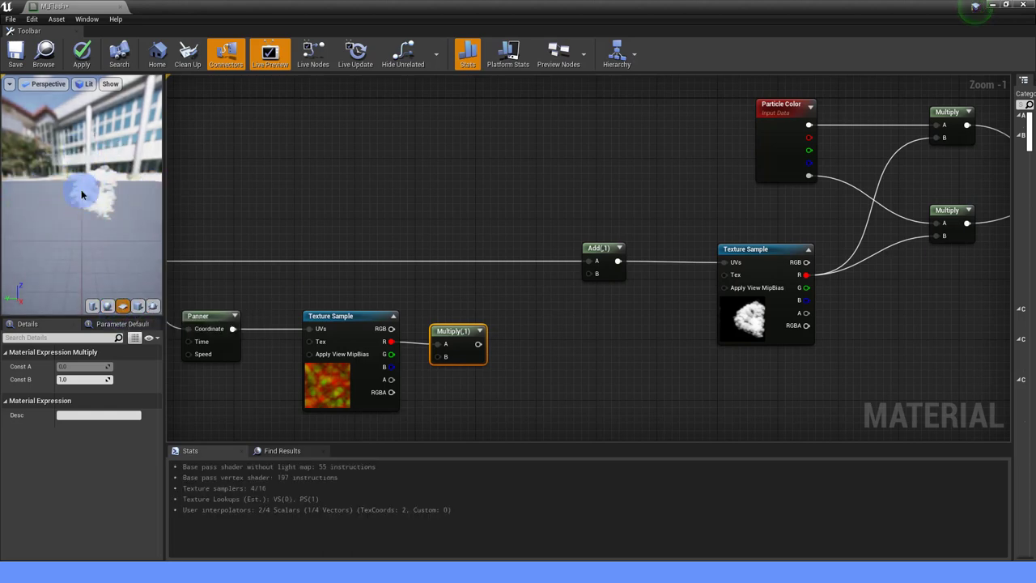
Append a Constant 0 to the distortion Multiply and wire the Append into Add B.
{"action": "left_click_drag", "start_coordinate": [476, 345], "coordinate": [532, 316]}
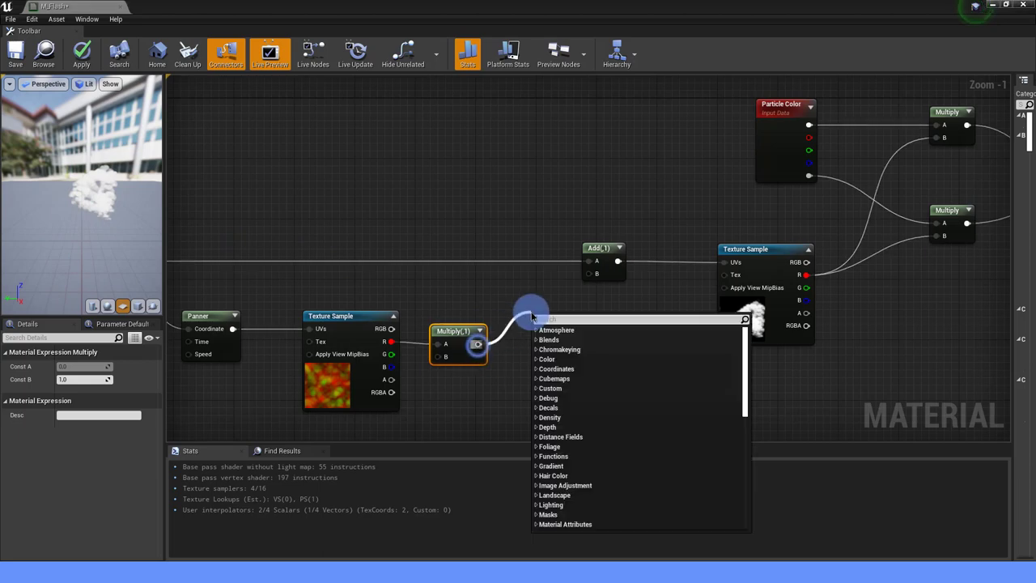
{"action": "type", "text": "append"}
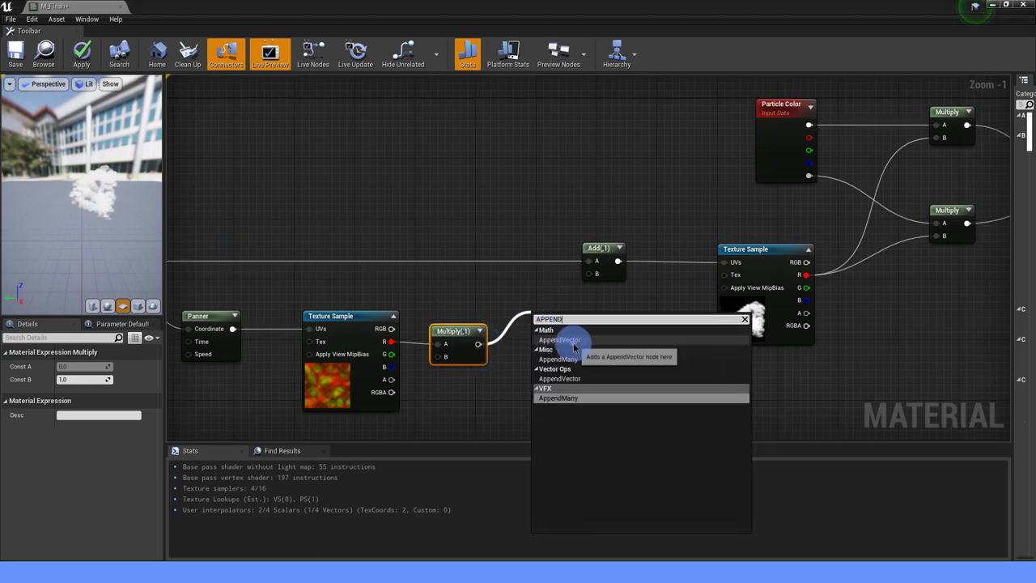
{"action": "left_click", "coordinate": [558, 340]}
{"action": "mouse_move", "coordinate": [551, 324]}
{"action": "left_mouse_down"}
{"action": "mouse_move", "coordinate": [543, 347]}
{"action": "mouse_move", "coordinate": [489, 391]}
{"action": "left_mouse_up"}
{"action": "type", "text": "CONST"}
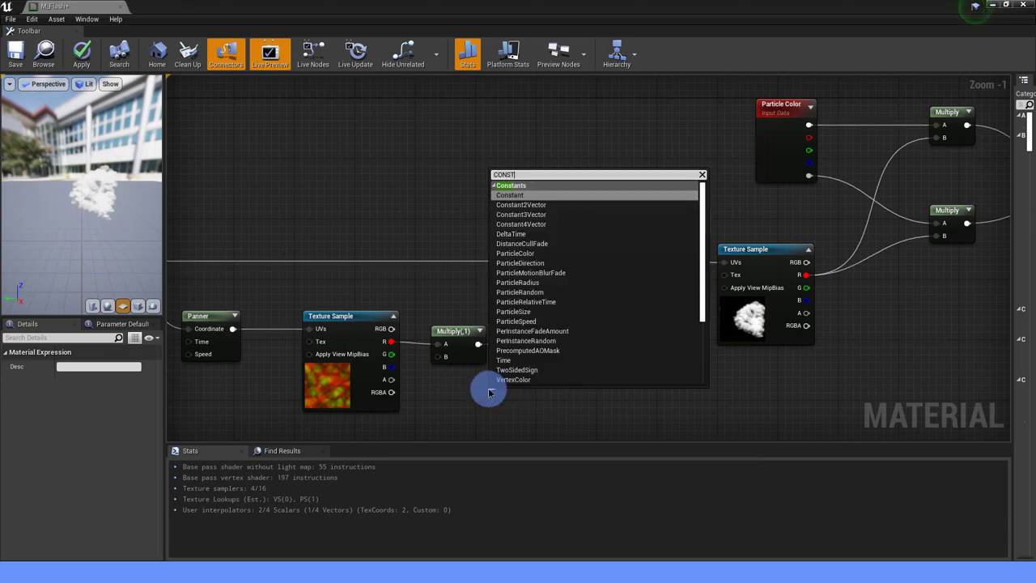
{"action": "left_click", "coordinate": [506, 196]}
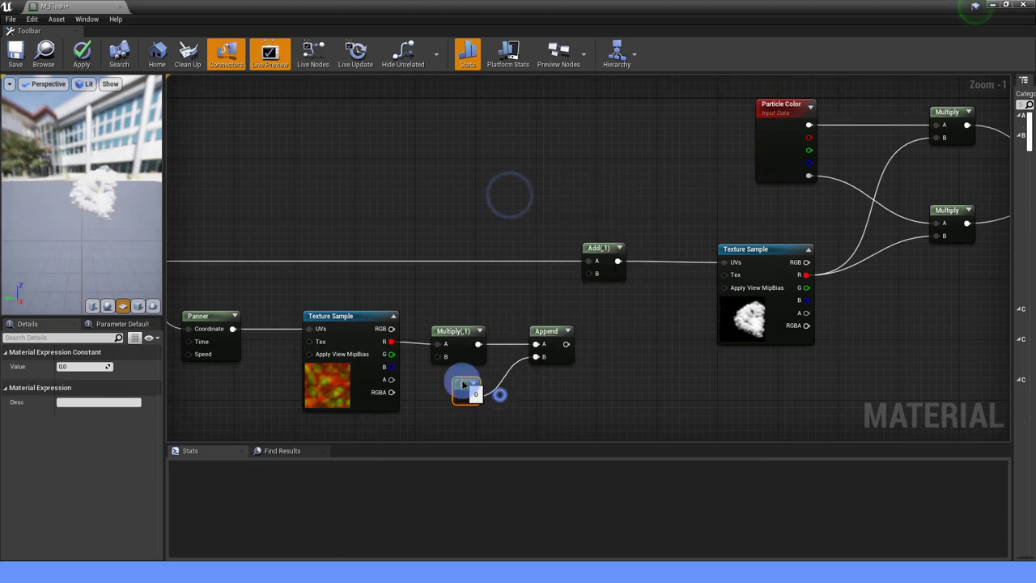
{"action": "mouse_move", "coordinate": [566, 344]}
{"action": "left_mouse_down"}
{"action": "mouse_move", "coordinate": [596, 274]}
{"action": "mouse_move", "coordinate": [624, 249]}
{"action": "left_mouse_up"}
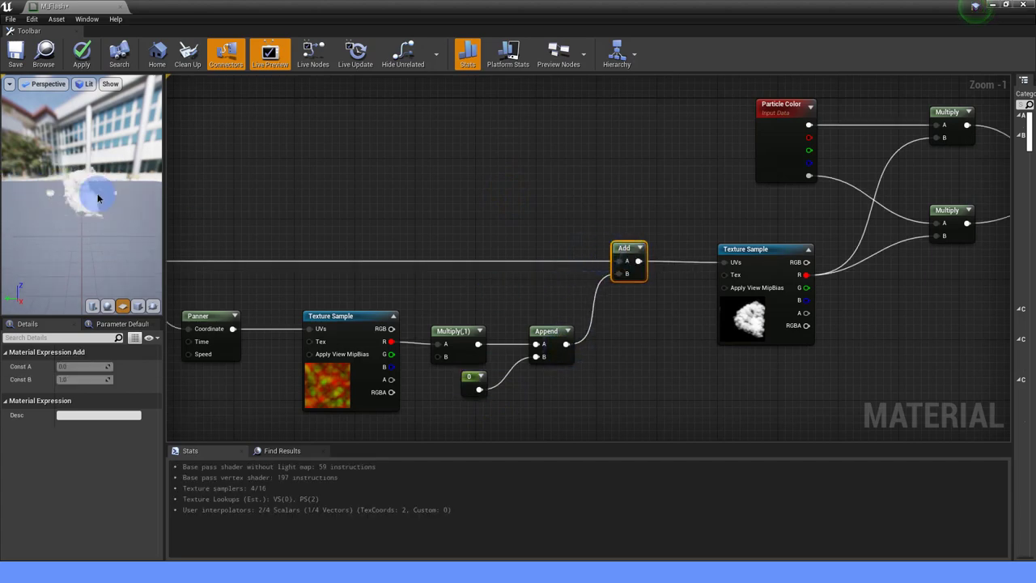
Set the distortion Multiply's constant B to 0.55.
{"action": "left_click_drag", "start_coordinate": [93, 200], "coordinate": [128, 195]}
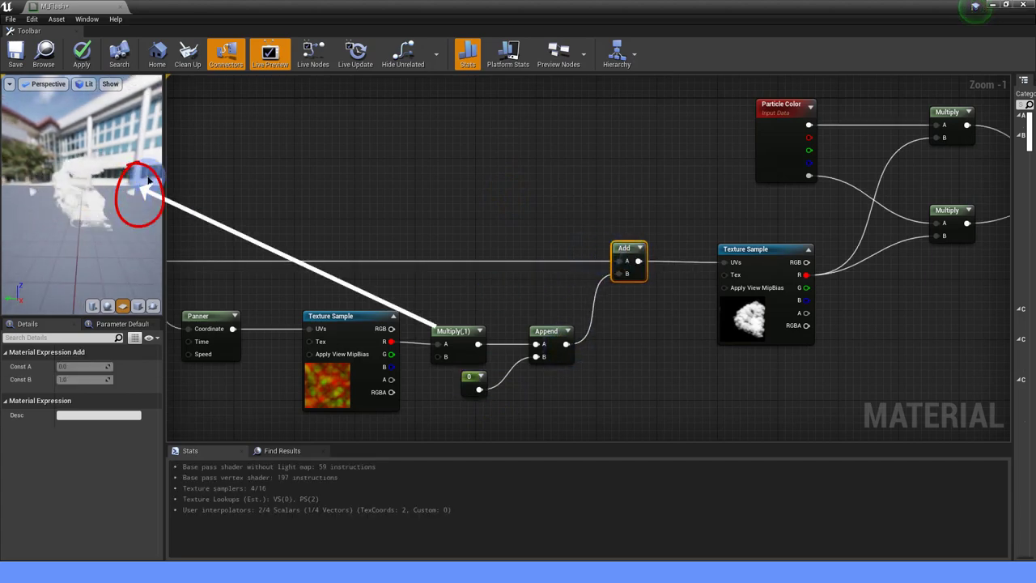
{"action": "left_click", "coordinate": [451, 336]}
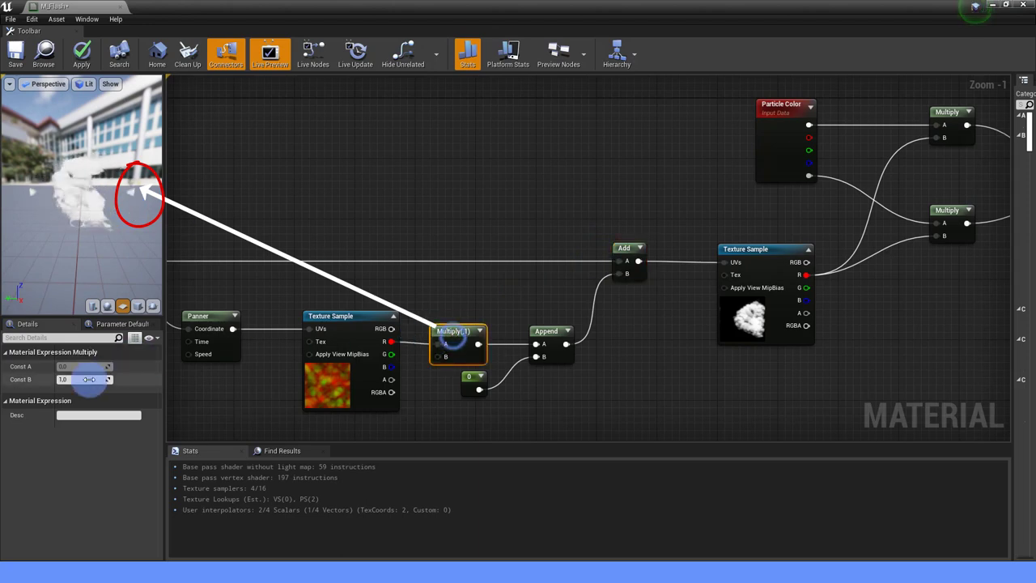
{"action": "type", "text": "5"}
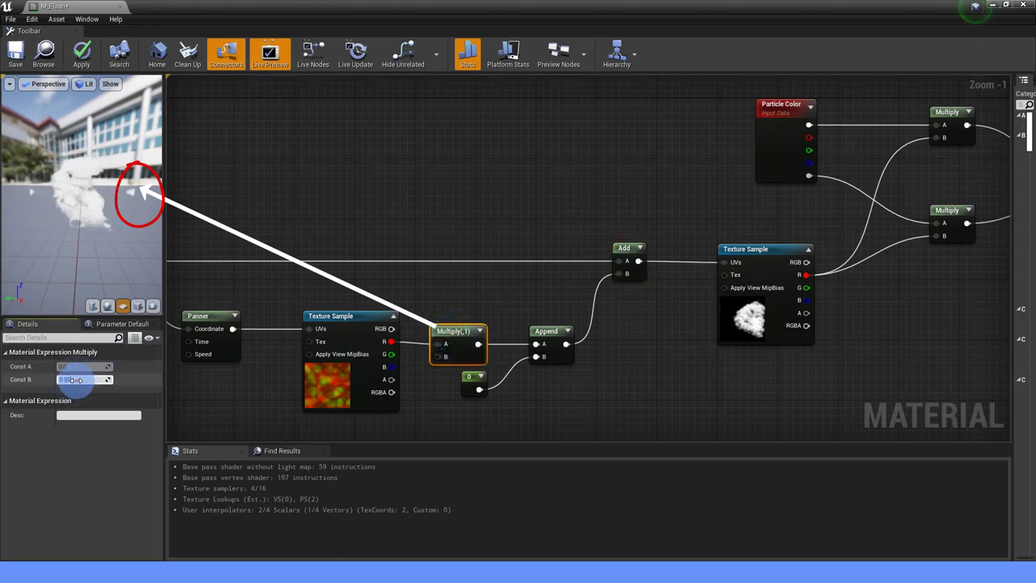
{"action": "key", "text": "Return"}
{"action": "left_click", "coordinate": [134, 235]}
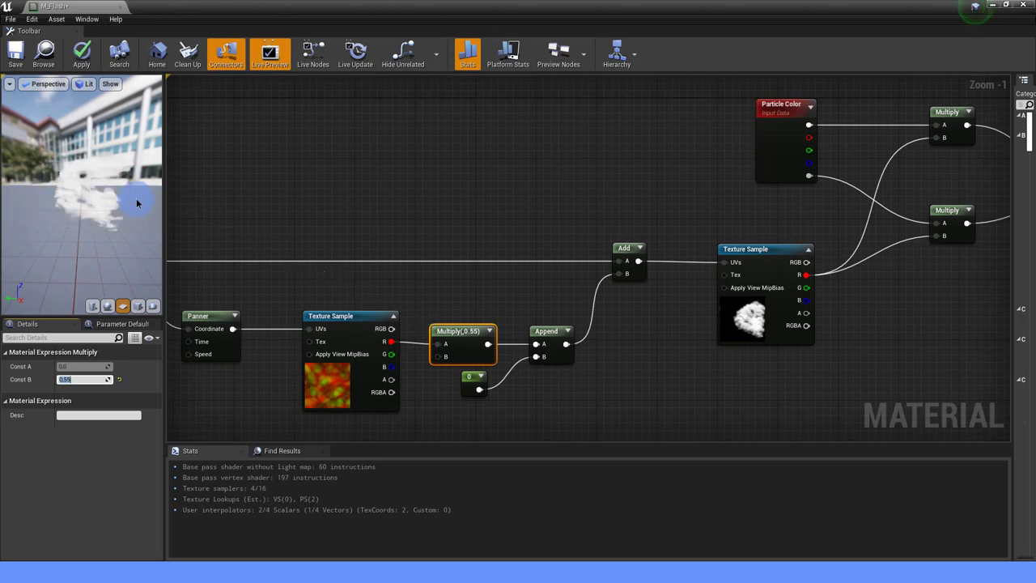
Save the M_Flash material.
{"action": "scroll", "coordinate": [574, 231], "scroll_direction": "down", "scroll_amount": 1}
{"action": "scroll", "coordinate": [574, 232], "scroll_direction": "down", "scroll_amount": 2}
{"action": "scroll", "coordinate": [514, 216], "scroll_direction": "down", "scroll_amount": 1}
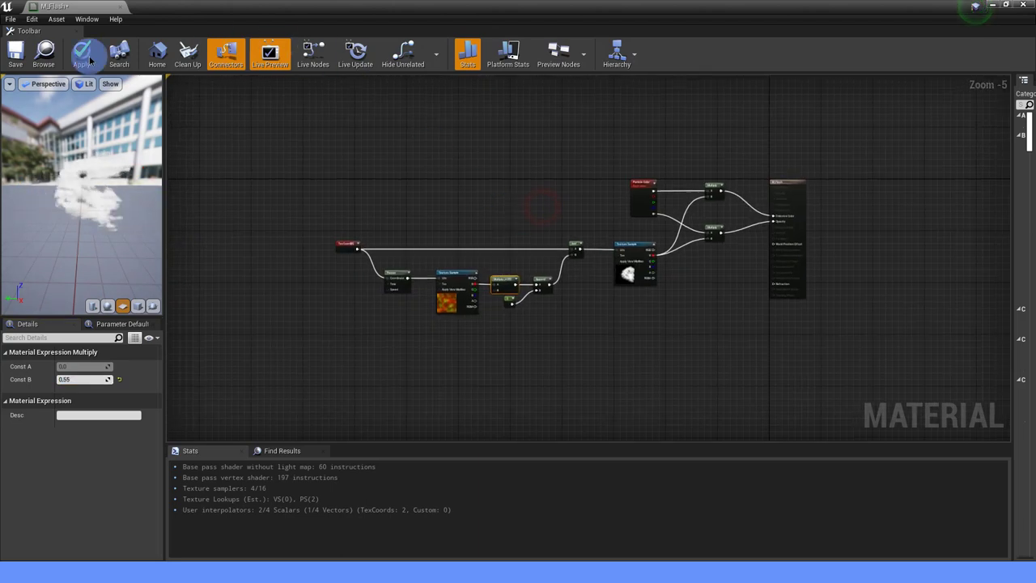
{"action": "left_click", "coordinate": [16, 53]}
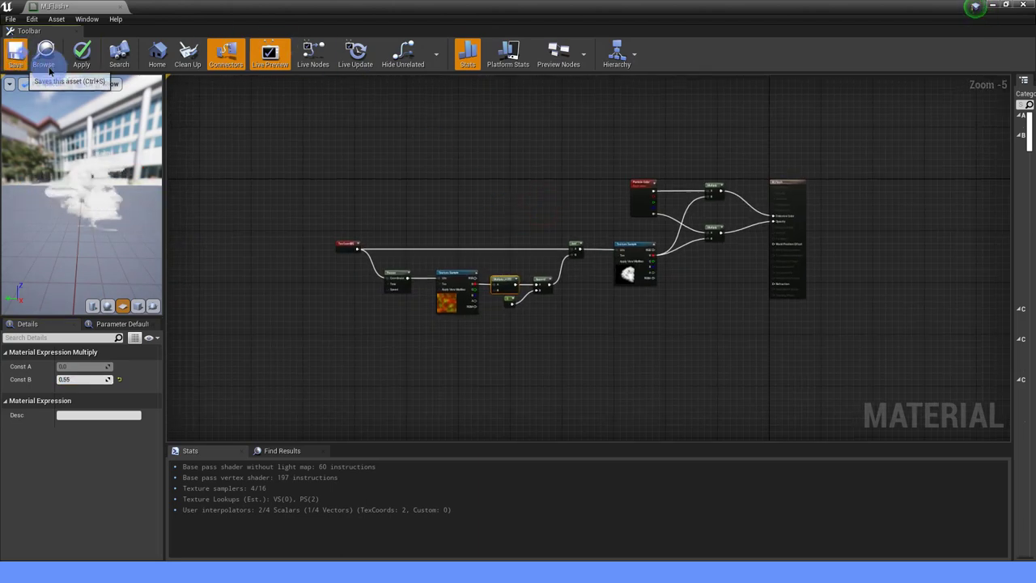
Create a new Niagara system from the Dynamic Beam emitter template.
{"action": "left_click", "coordinate": [128, 6]}
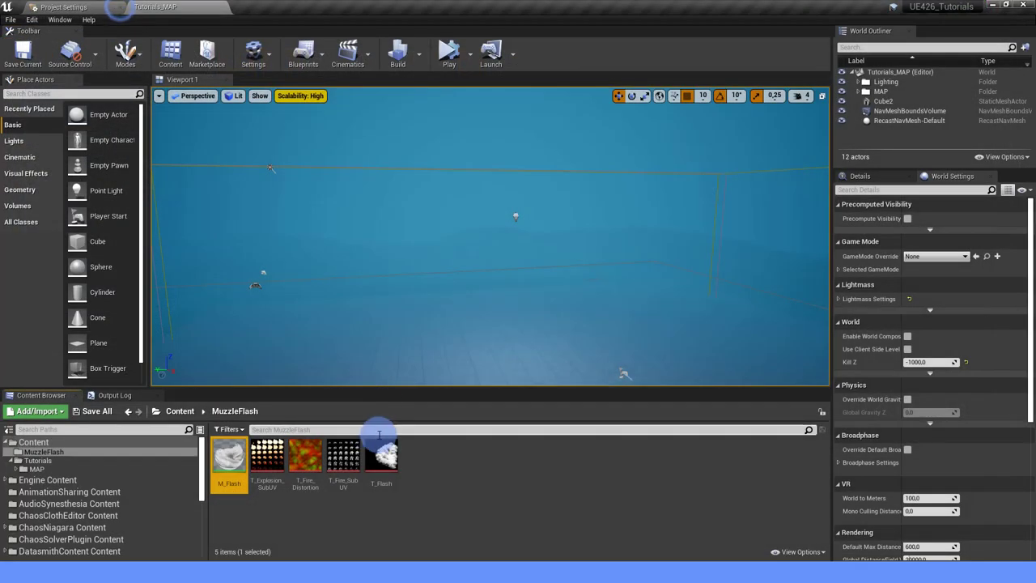
{"action": "right_click", "coordinate": [442, 468]}
{"action": "mouse_move", "coordinate": [444, 466]}
{"action": "left_click", "coordinate": [458, 380]}
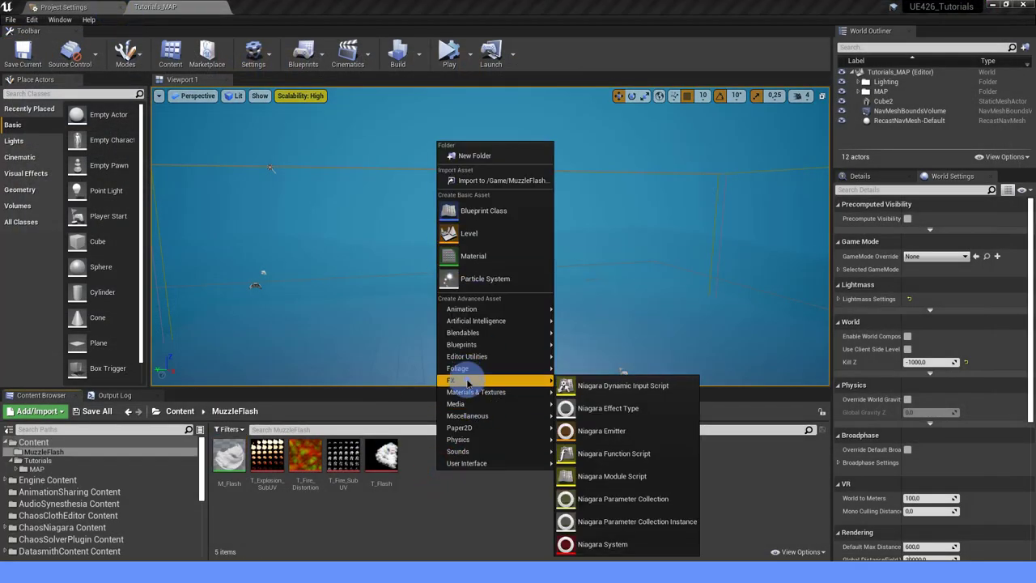
{"action": "left_click", "coordinate": [595, 544]}
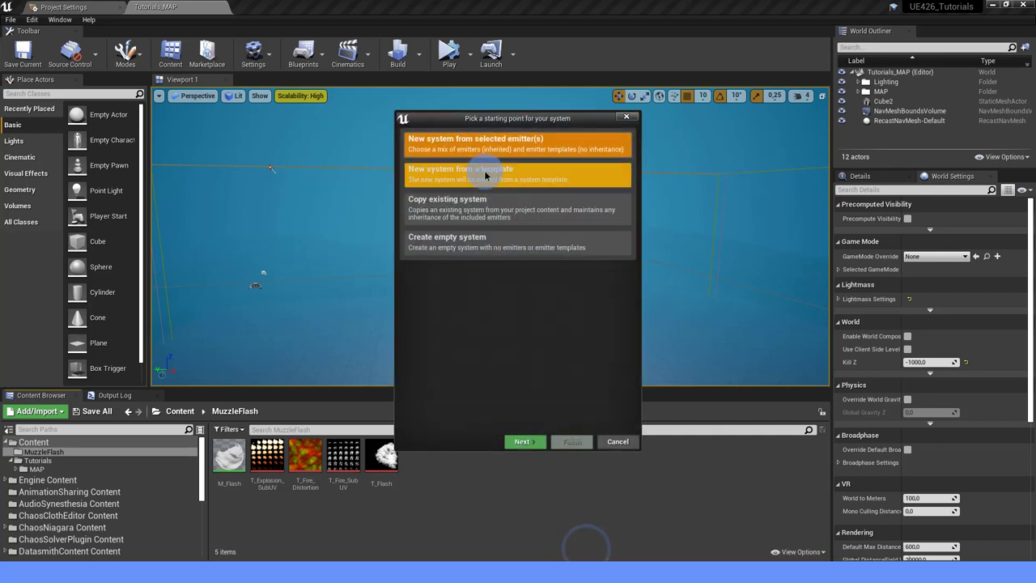
{"action": "left_click", "coordinate": [522, 441]}
{"action": "left_click", "coordinate": [478, 236]}
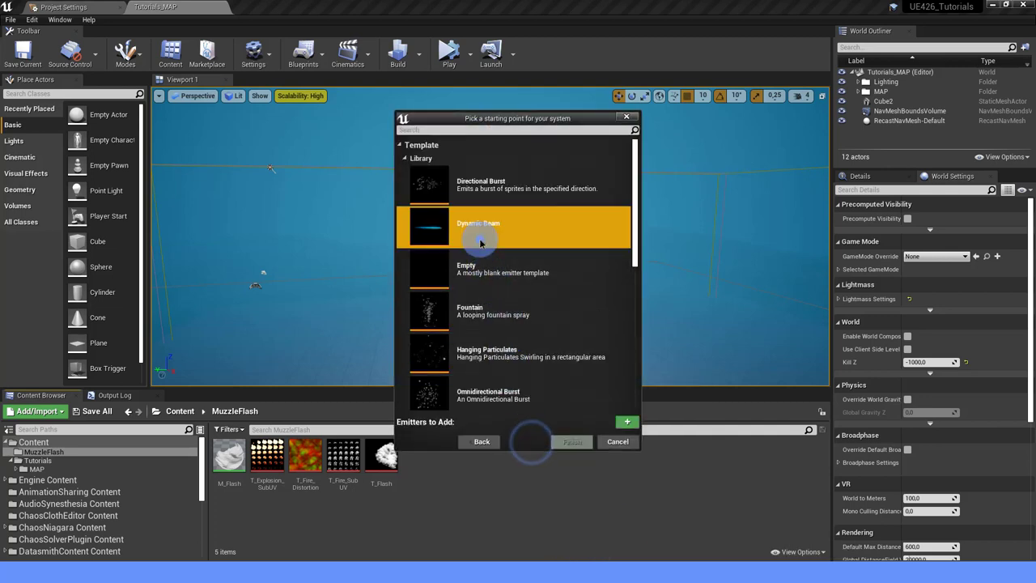
{"action": "left_click", "coordinate": [628, 422]}
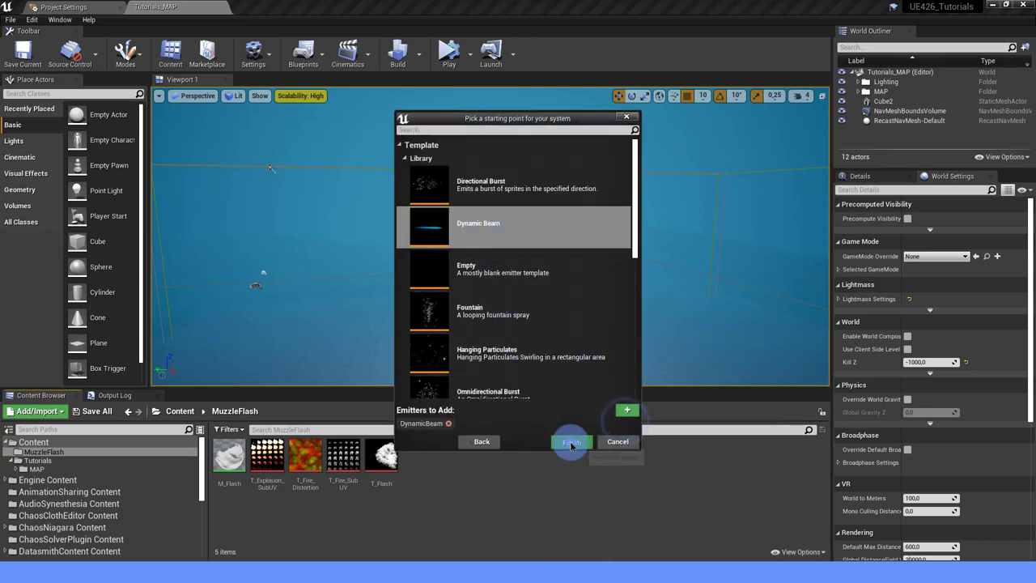
{"action": "left_click", "coordinate": [572, 441]}
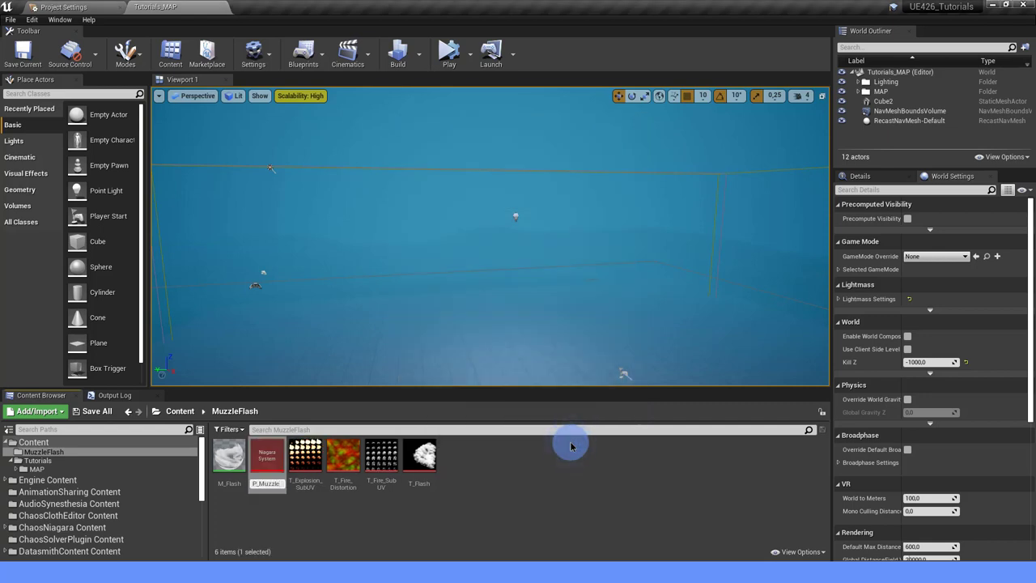
Name the system P_MuzzleFlash and open it in the Niagara editor.
{"action": "key", "text": "Return"}
{"action": "double_click", "coordinate": [267, 460]}
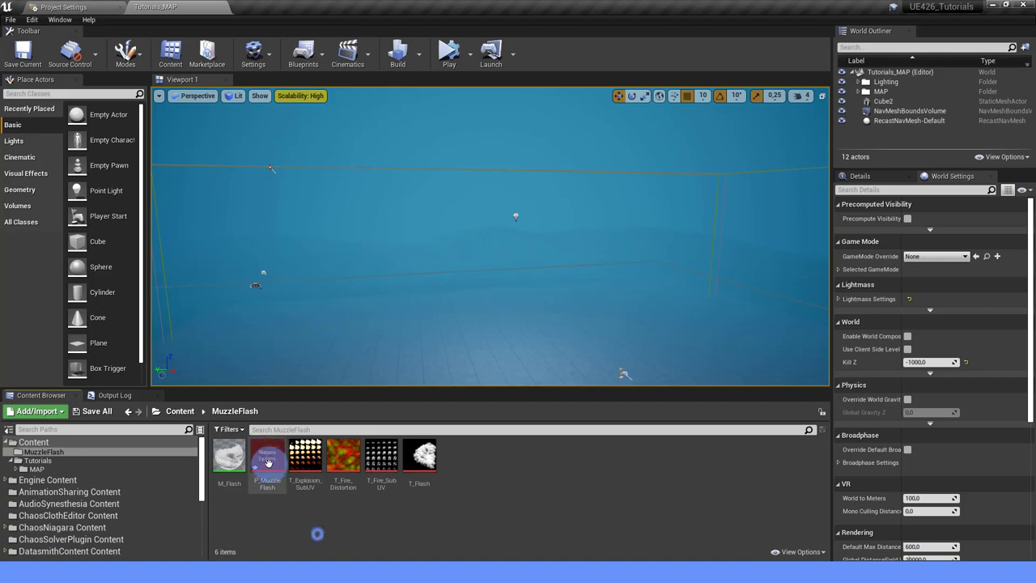
{"action": "scroll", "coordinate": [391, 362], "scroll_direction": "down", "scroll_amount": 3}
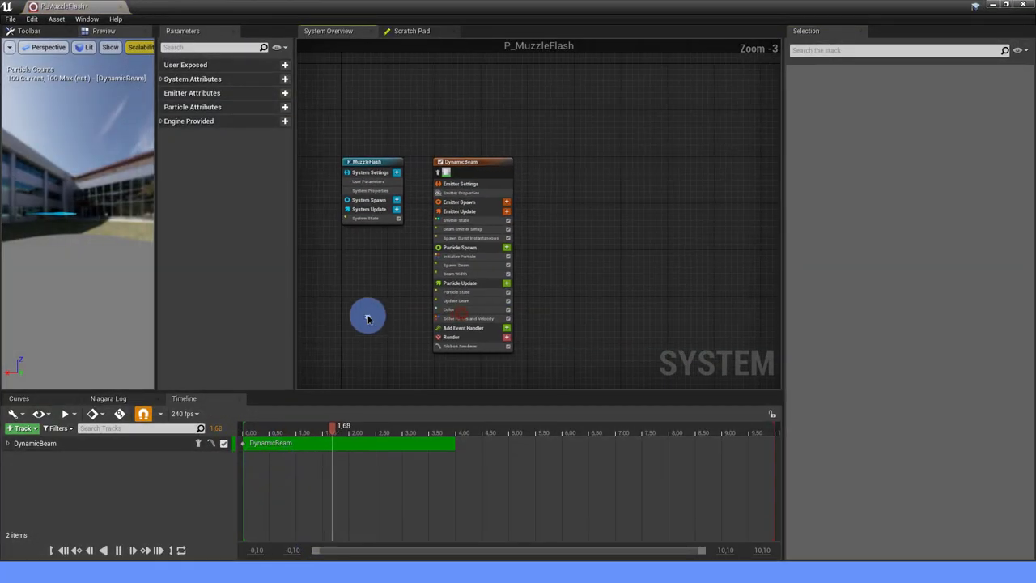
Rename the DynamicBeam emitter node in P_MuzzleFlash to Flash_01.
{"action": "left_click", "coordinate": [476, 164]}
{"action": "double_click", "coordinate": [476, 164]}
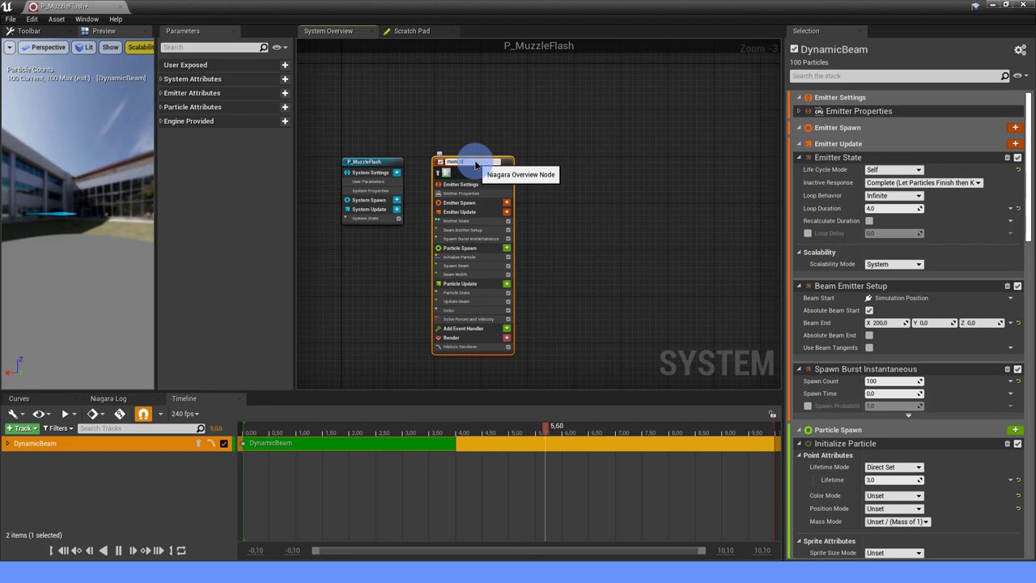
{"action": "key", "text": "Return"}
{"action": "left_click", "coordinate": [610, 178]}
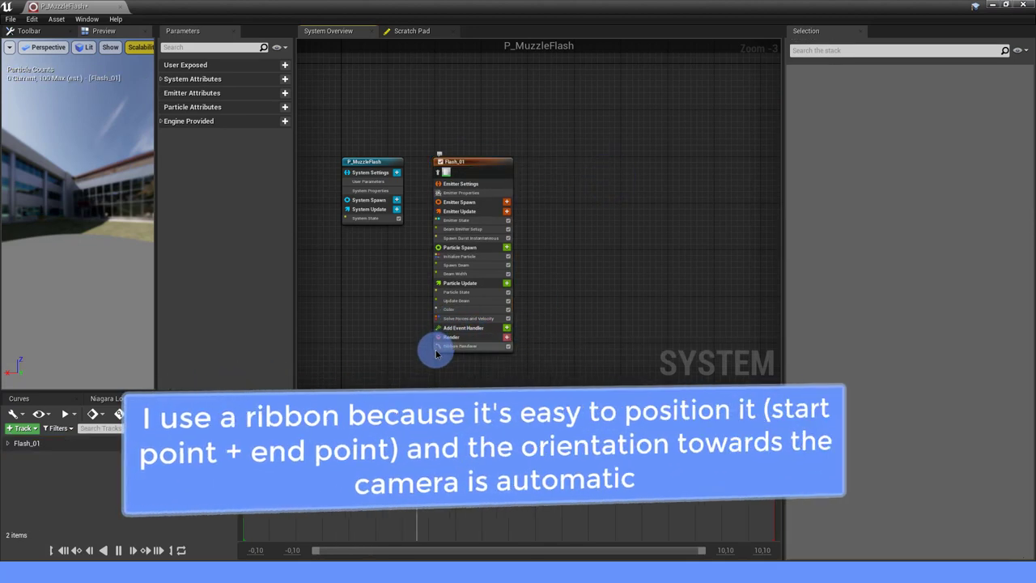
{"action": "right_click_drag", "start_coordinate": [574, 256], "coordinate": [567, 252]}
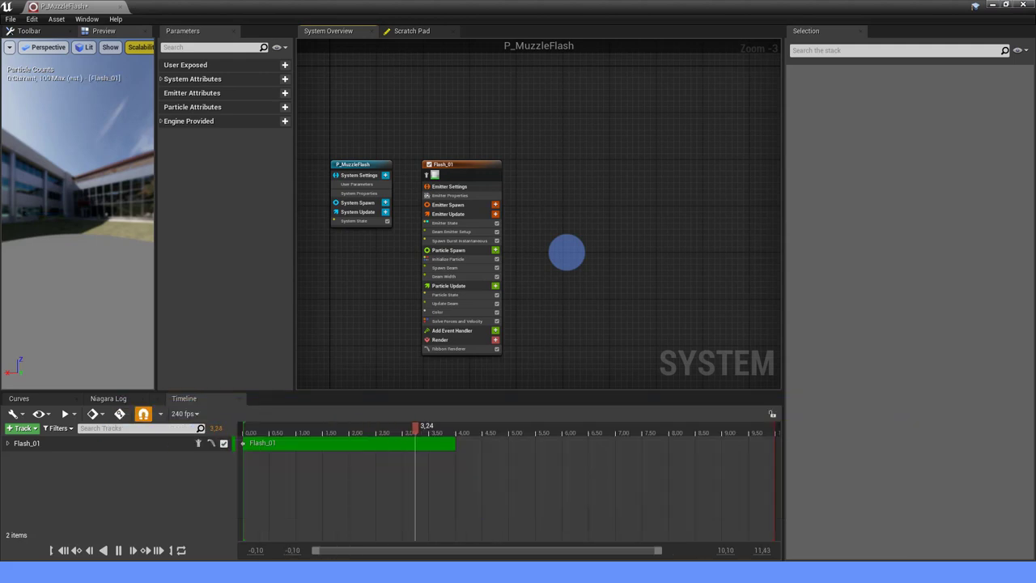
Set Flash_01's Spawn Burst Instantaneous Spawn Count to 2.
{"action": "left_click", "coordinate": [478, 241]}
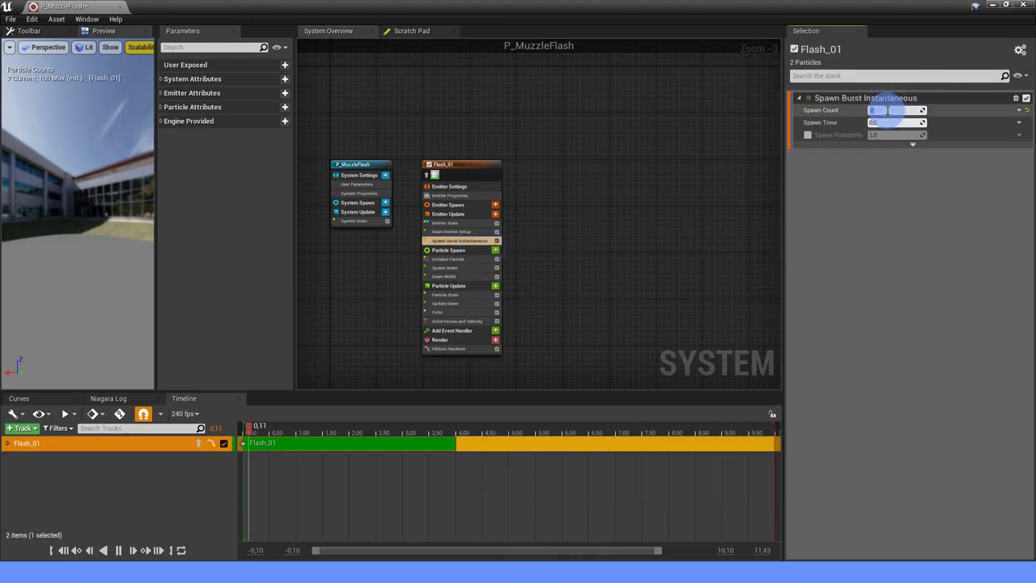
{"action": "left_click", "coordinate": [676, 191]}
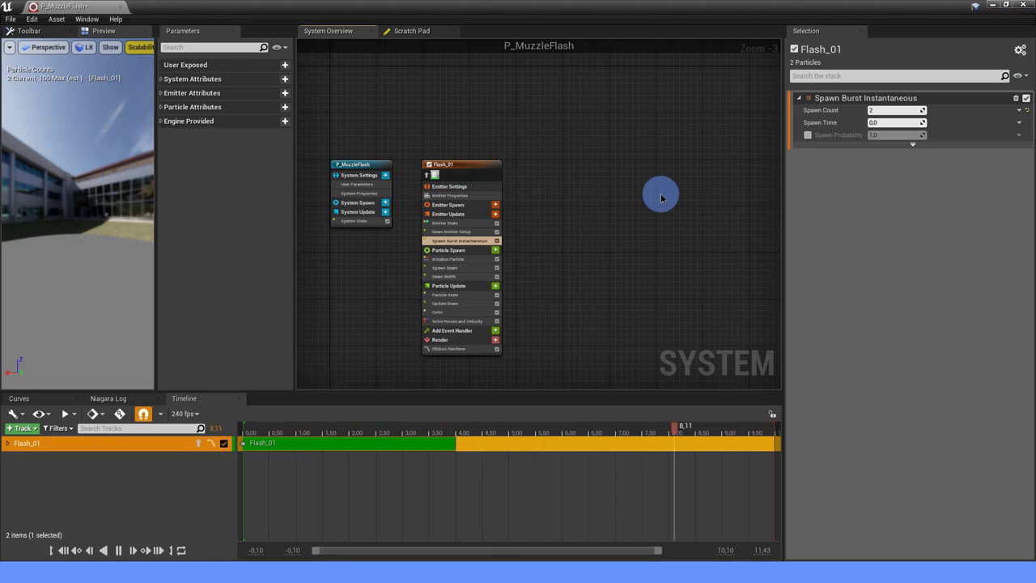
{"action": "scroll", "coordinate": [537, 235], "scroll_direction": "up", "scroll_amount": 1}
{"action": "scroll", "coordinate": [504, 181], "scroll_direction": "up", "scroll_amount": 1}
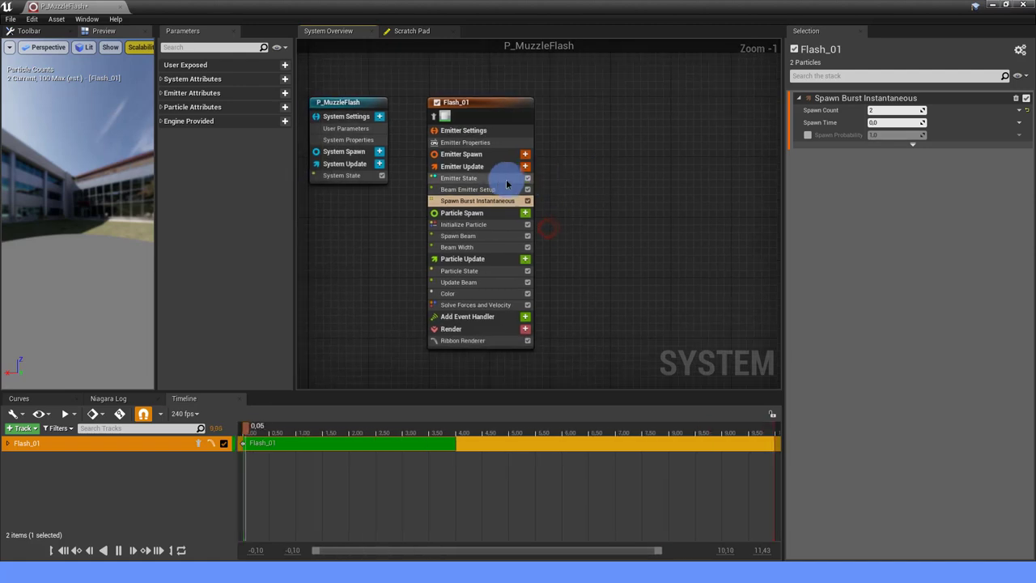
{"action": "left_click", "coordinate": [494, 178]}
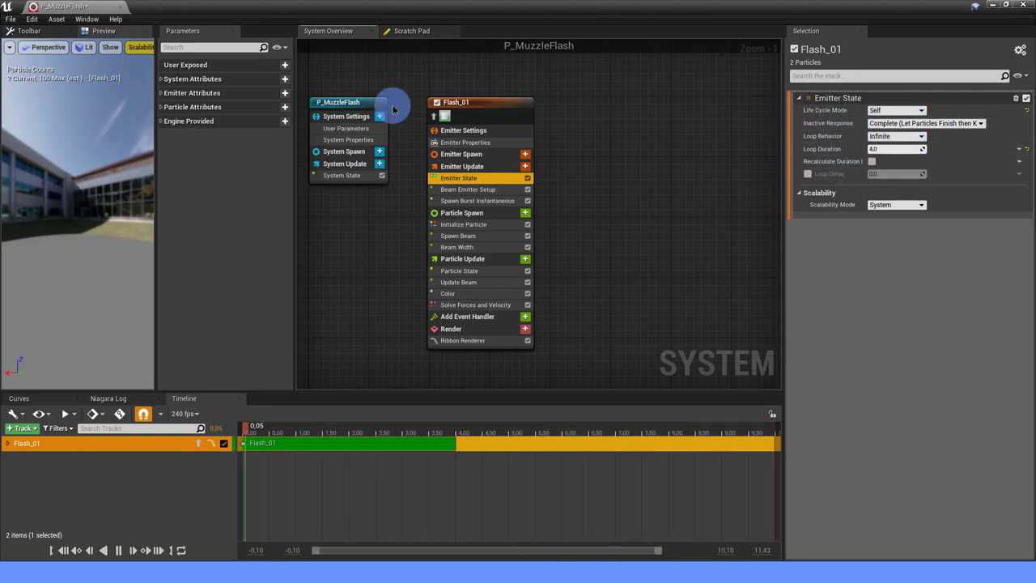
Add a user-exposed float parameter named Delay.
{"action": "left_click", "coordinate": [285, 65]}
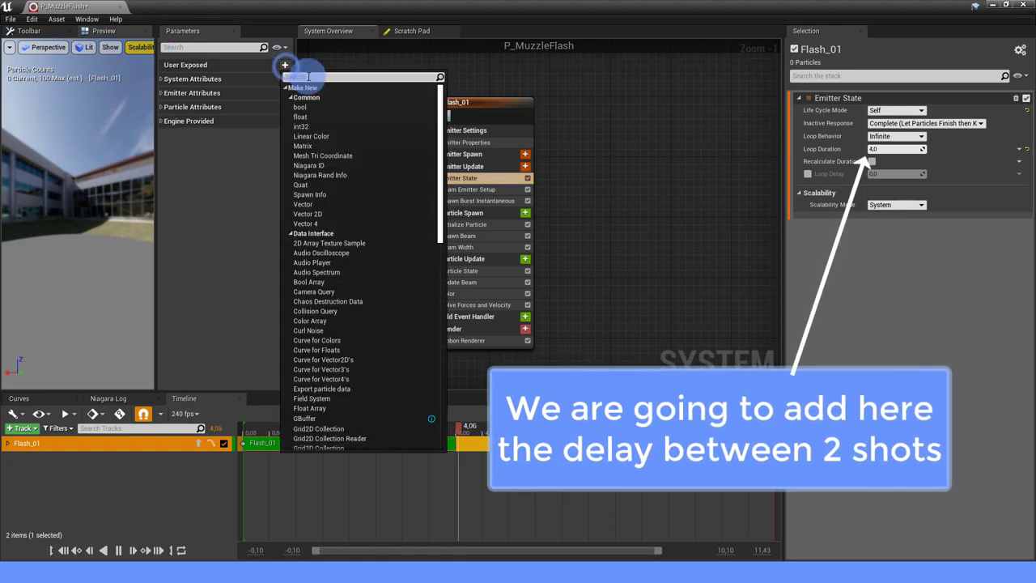
{"action": "type", "text": "float"}
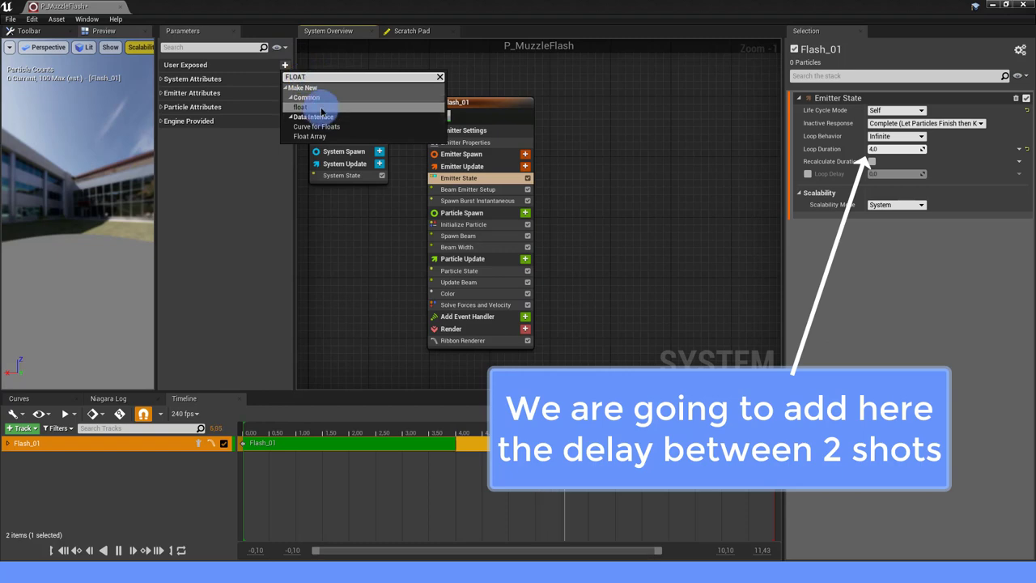
{"action": "left_click", "coordinate": [323, 107]}
{"action": "type", "text": "De"}
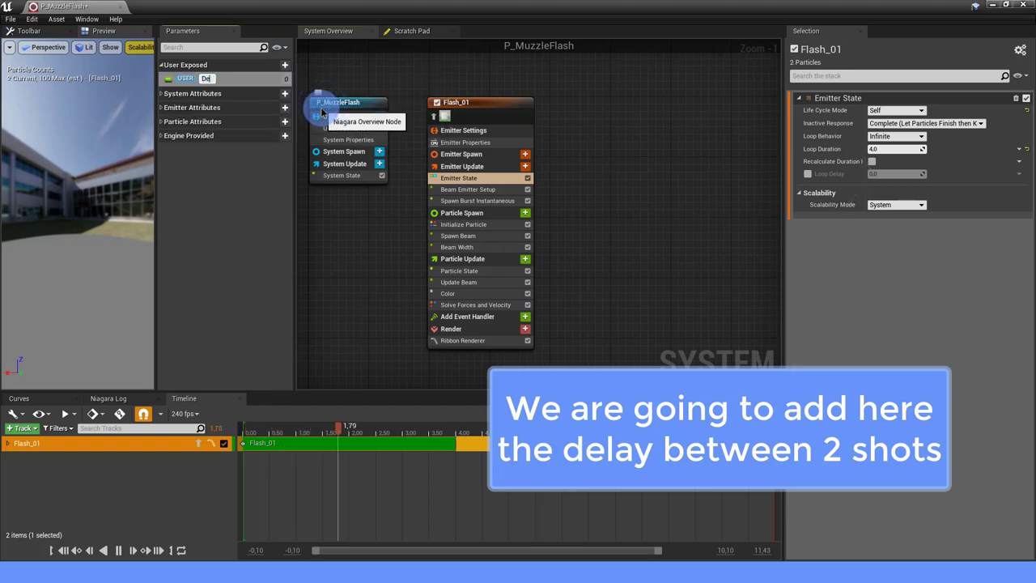
{"action": "type", "text": "lay"}
{"action": "key", "text": "Return"}
Bind Delay to Flash_01's Loop Duration and enable Recalculate Duration.
{"action": "left_click_drag", "start_coordinate": [206, 78], "coordinate": [905, 160]}
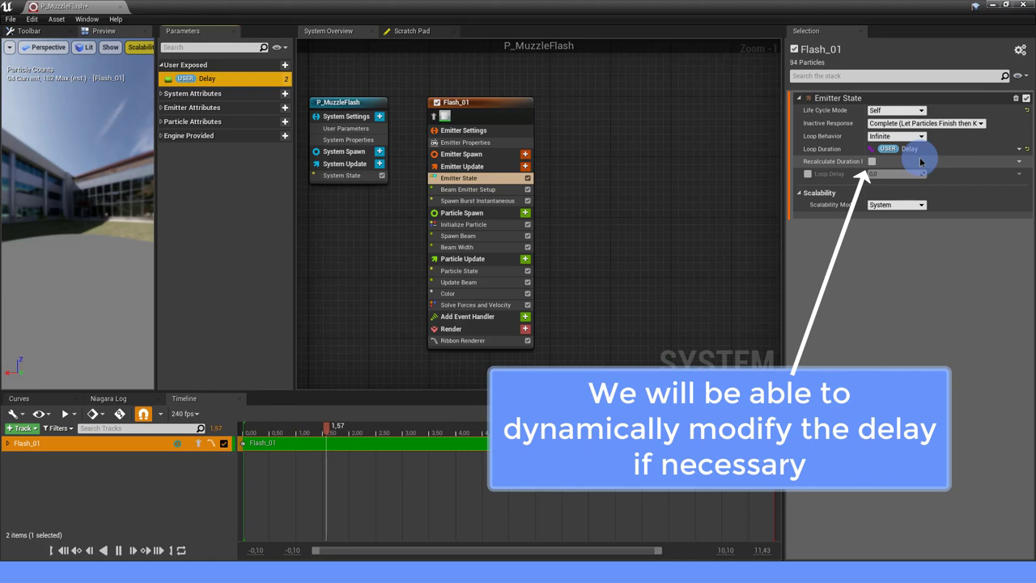
{"action": "left_click", "coordinate": [873, 162]}
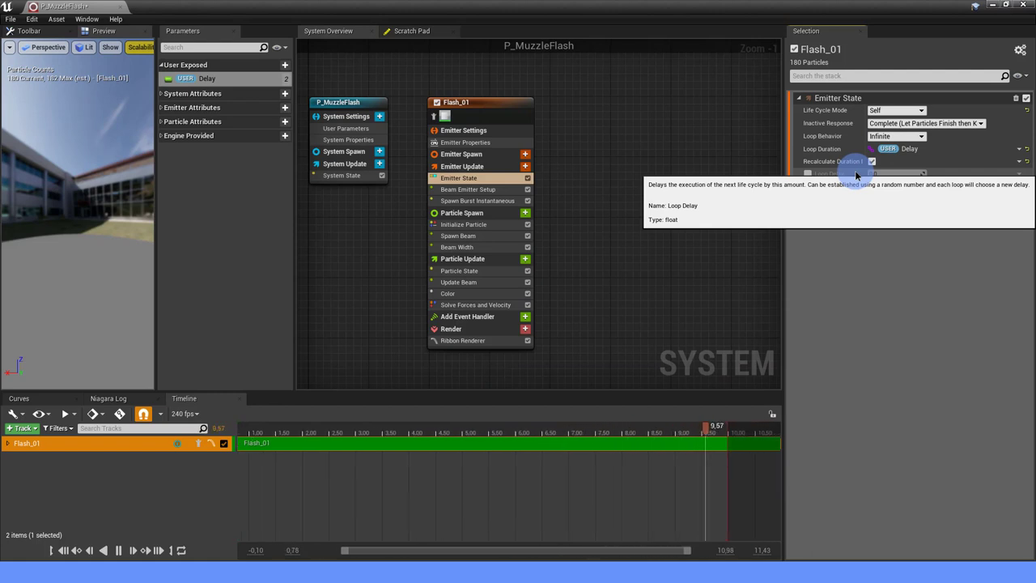
{"action": "left_click", "coordinate": [873, 162]}
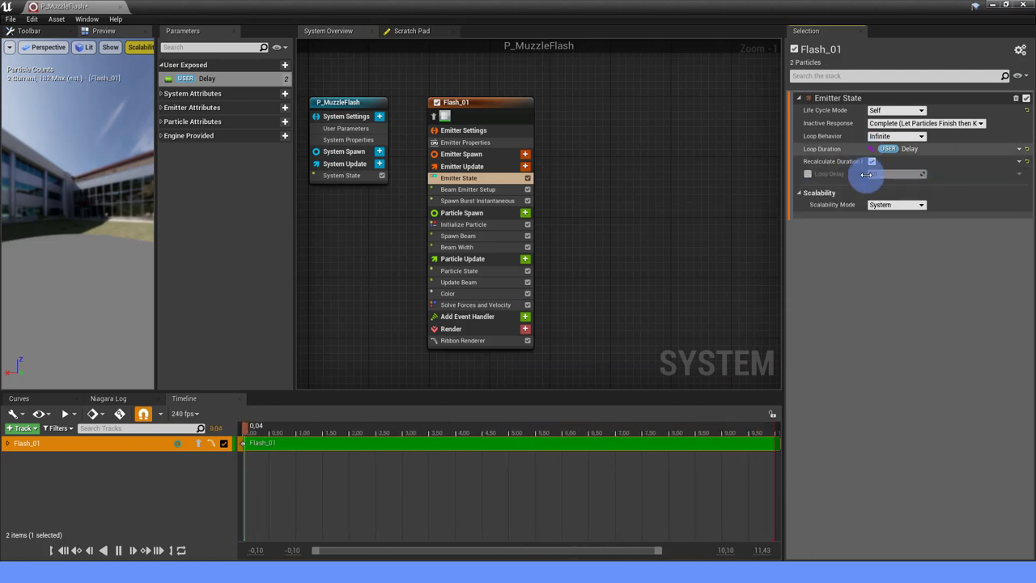
{"action": "left_click", "coordinate": [489, 190]}
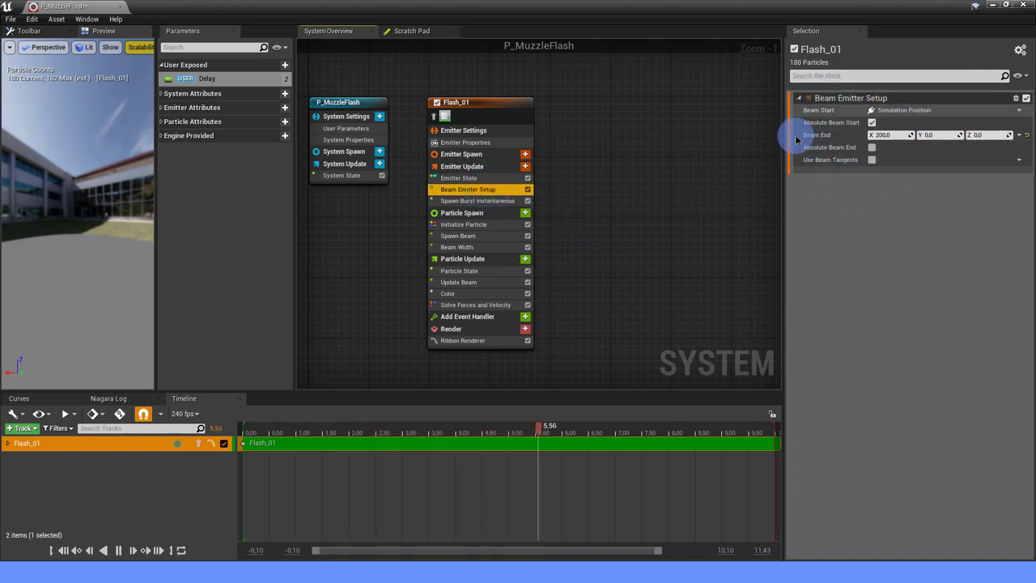
Uncheck Absolute Beam Start in Beam Emitter Setup and select the Initialize Particle module.
{"action": "left_click", "coordinate": [872, 123]}
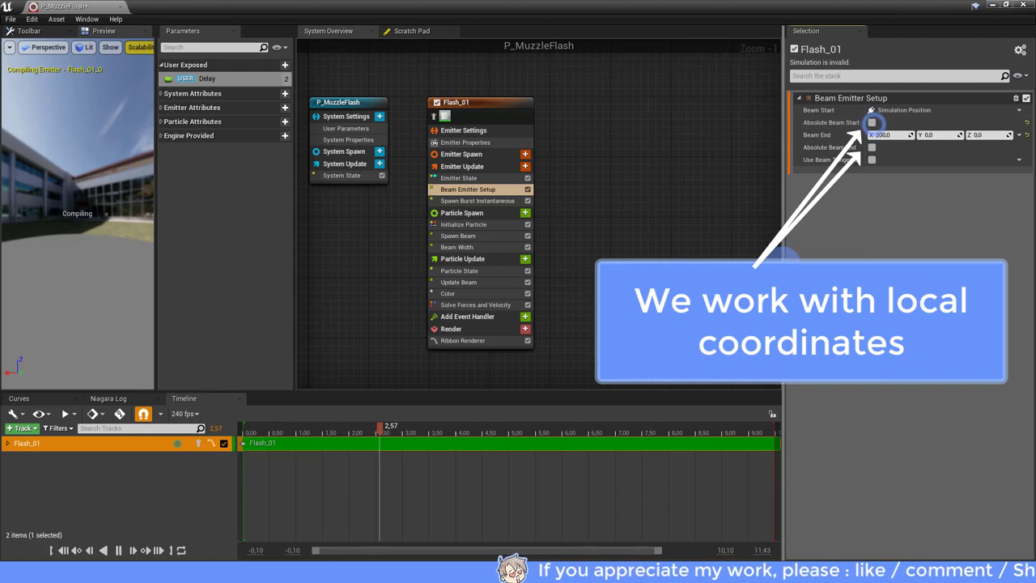
{"action": "left_click", "coordinate": [881, 133]}
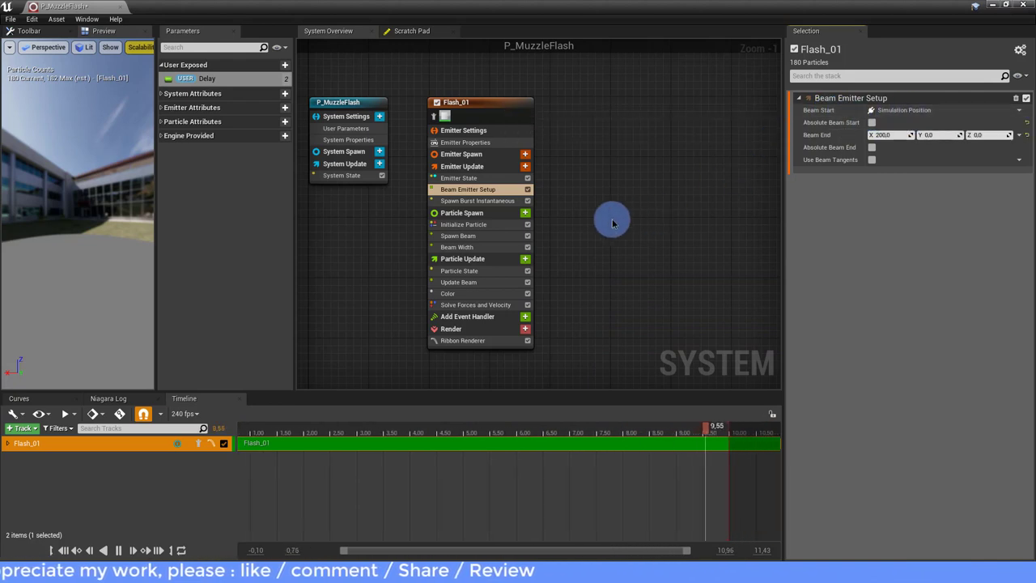
{"action": "scroll", "coordinate": [620, 203], "scroll_direction": "up", "scroll_amount": 1}
{"action": "left_click", "coordinate": [470, 208]}
{"action": "right_click_drag", "start_coordinate": [593, 248], "coordinate": [629, 261]}
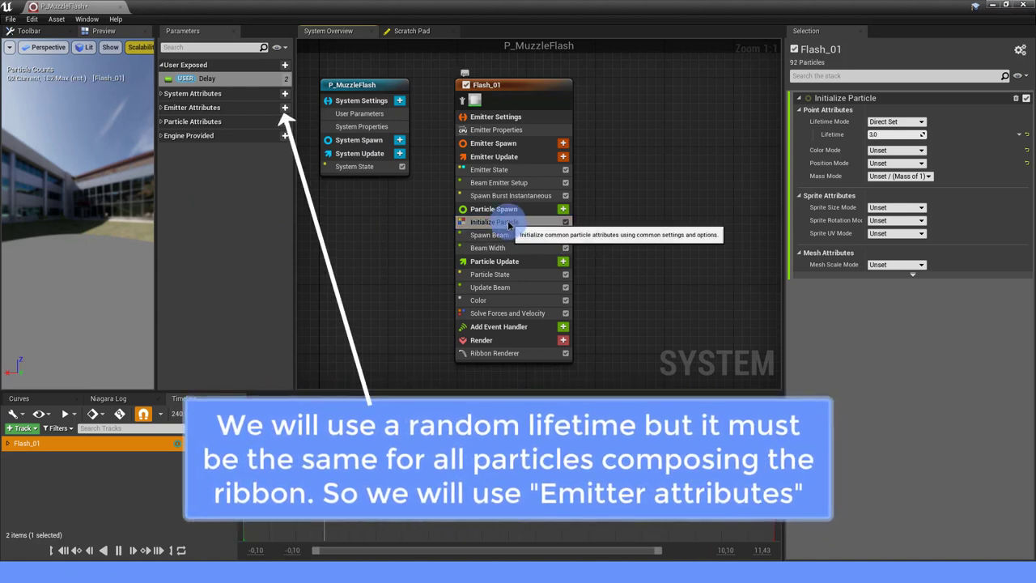
Create an emitter float RandomLifeTime and drop it into Flash_01's Emitter Update as a Set module.
{"action": "left_click", "coordinate": [886, 134]}
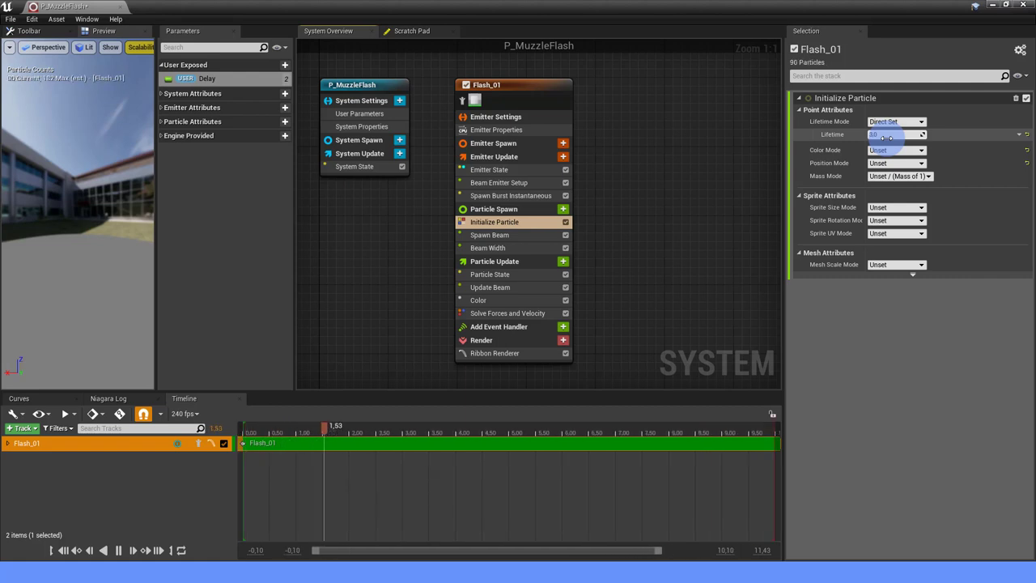
{"action": "left_click", "coordinate": [653, 196]}
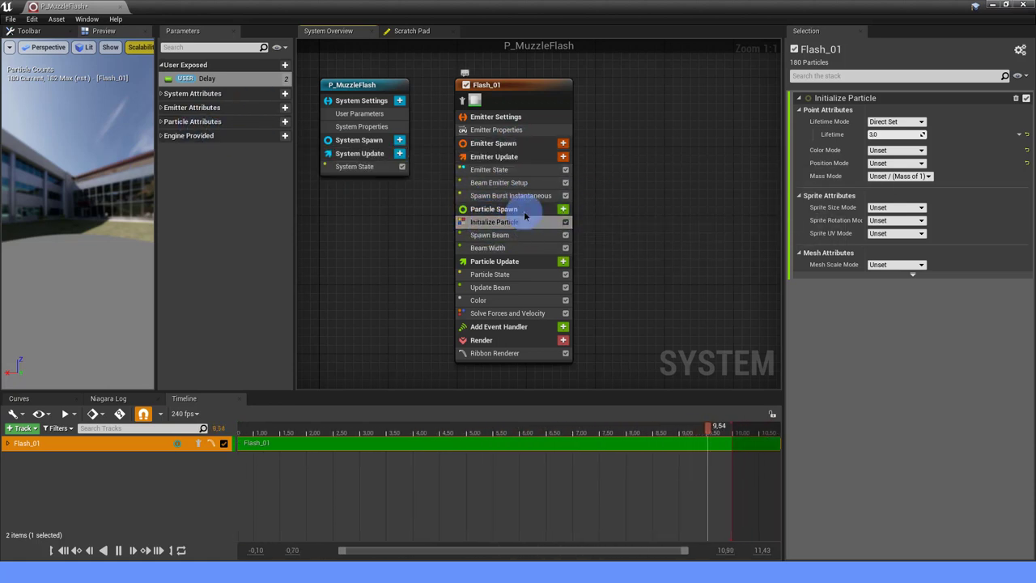
{"action": "left_click", "coordinate": [162, 123]}
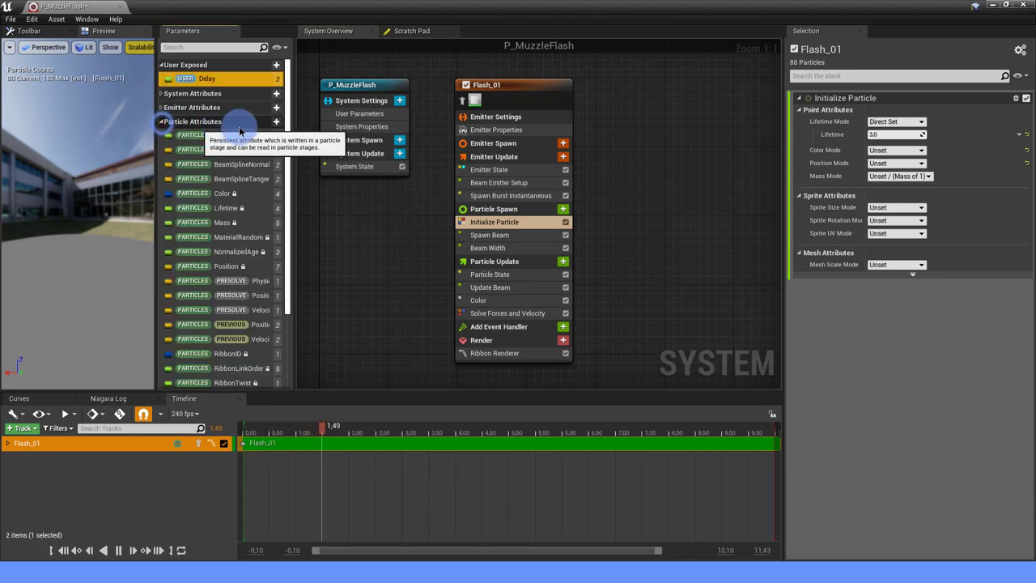
{"action": "left_click", "coordinate": [162, 107]}
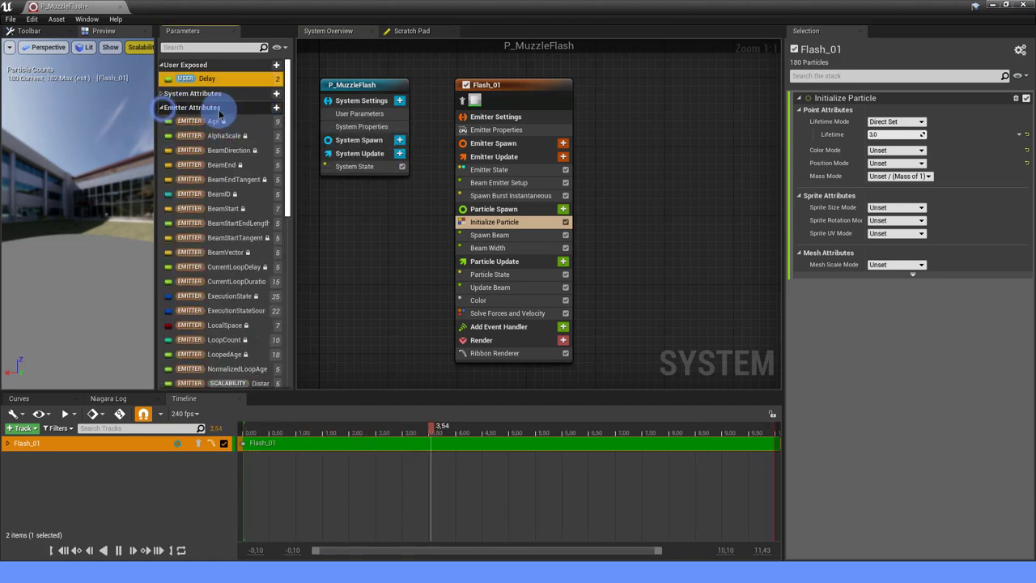
{"action": "left_click", "coordinate": [276, 107]}
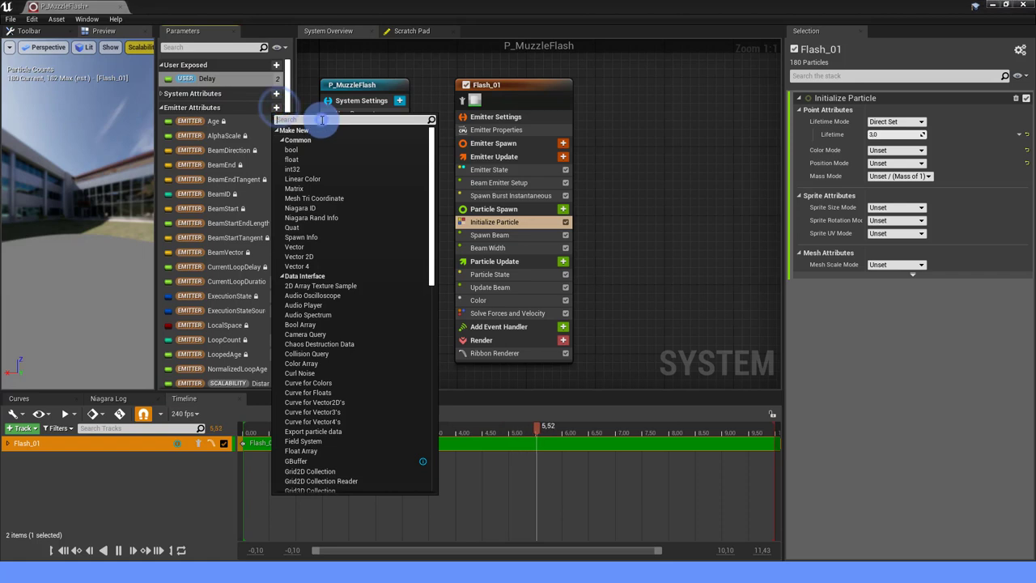
{"action": "type", "text": "float"}
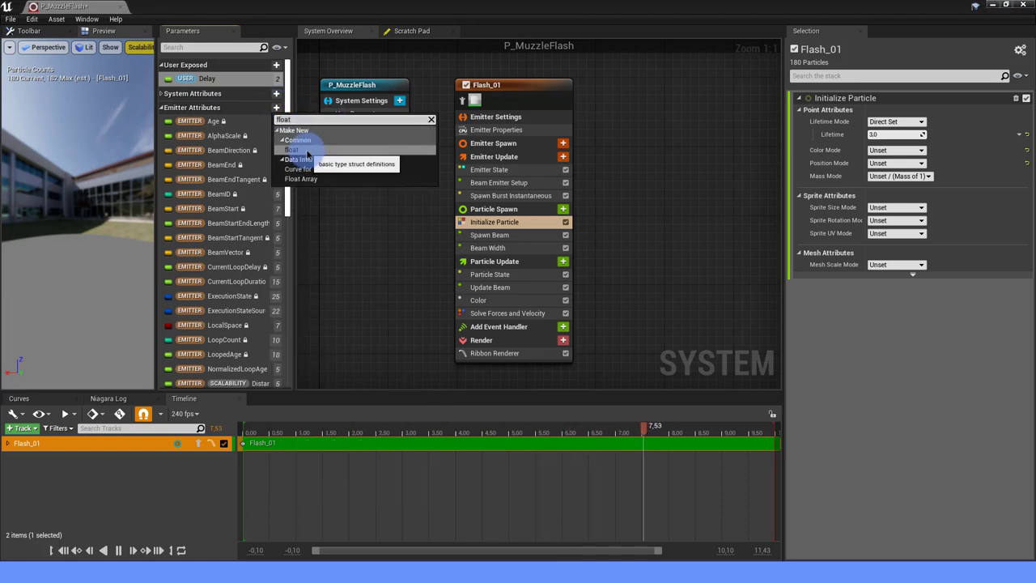
{"action": "left_click", "coordinate": [291, 150]}
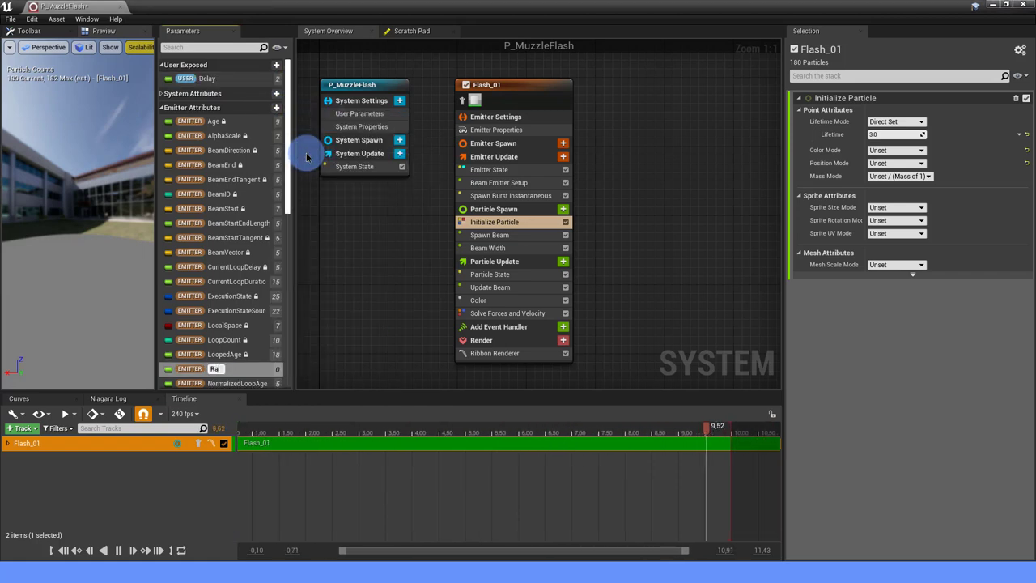
{"action": "type", "text": "Radi"}
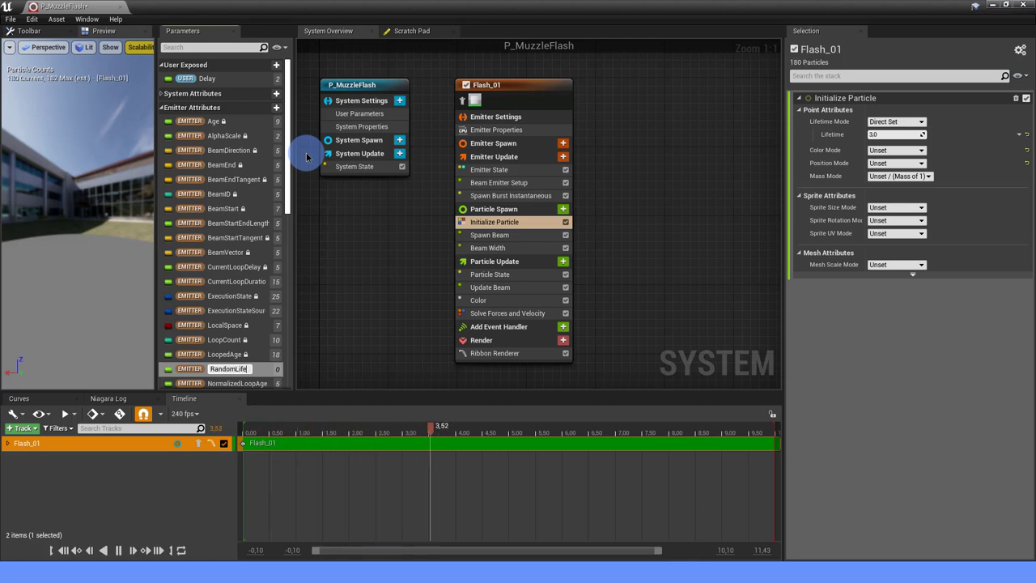
{"action": "type", "text": "me"}
{"action": "key", "text": "Return"}
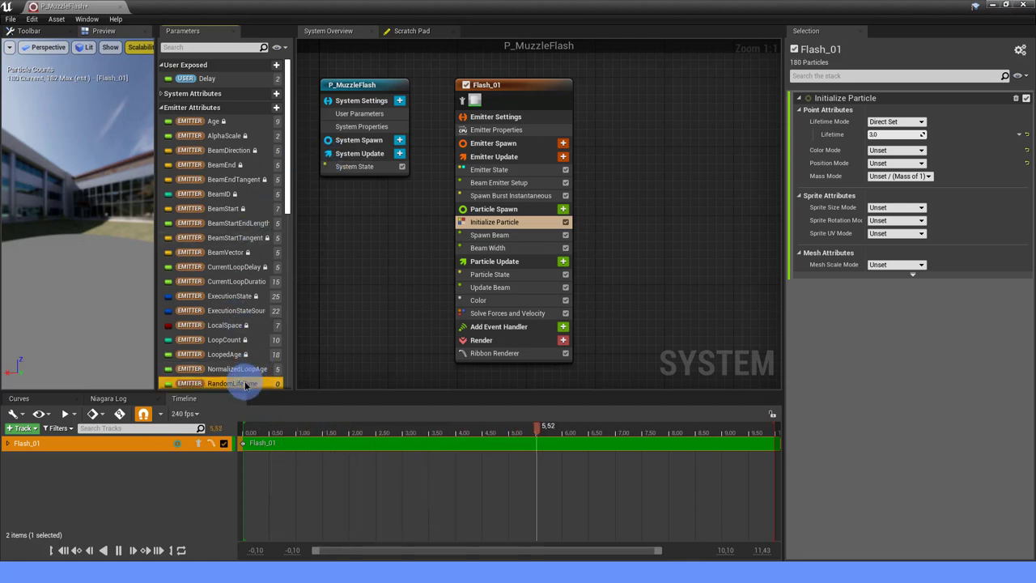
{"action": "left_click_drag", "start_coordinate": [245, 385], "coordinate": [504, 208]}
Make RandomLifeTime a Random Range Float from 0.12 to 0.17 and use it as Initialize Particle's Lifetime.
{"action": "left_click", "coordinate": [1016, 110]}
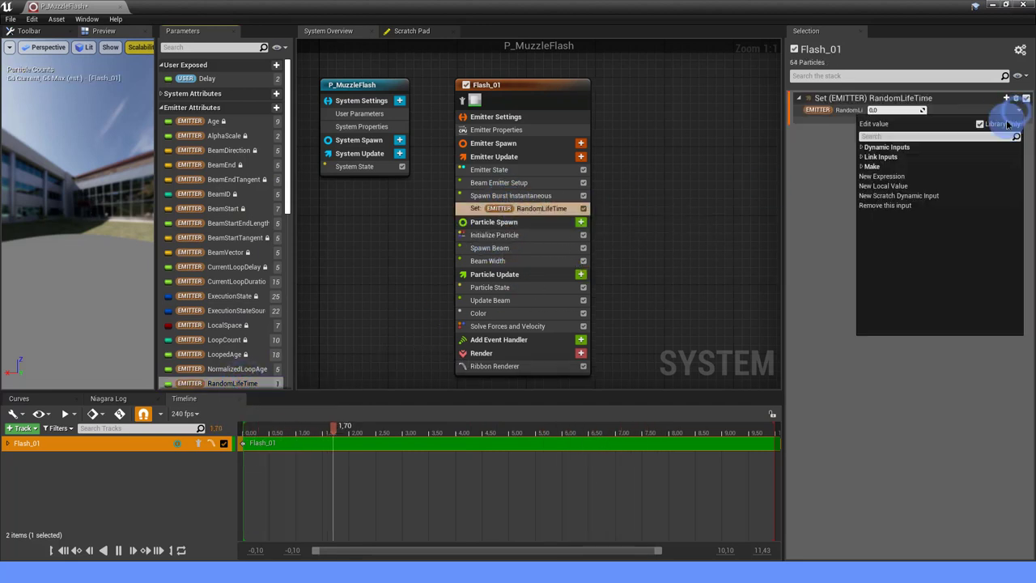
{"action": "type", "text": "random"}
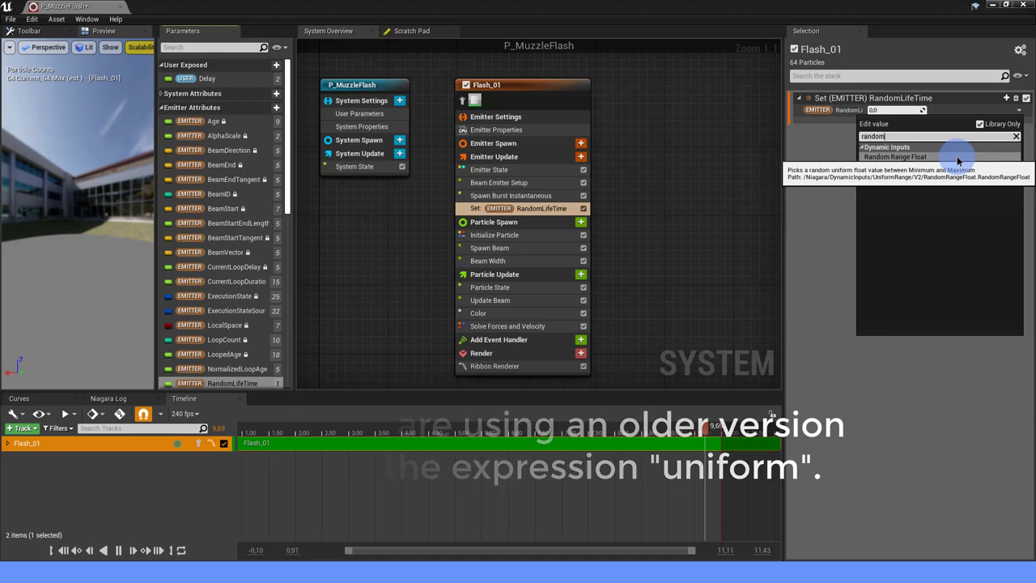
{"action": "left_click", "coordinate": [957, 156]}
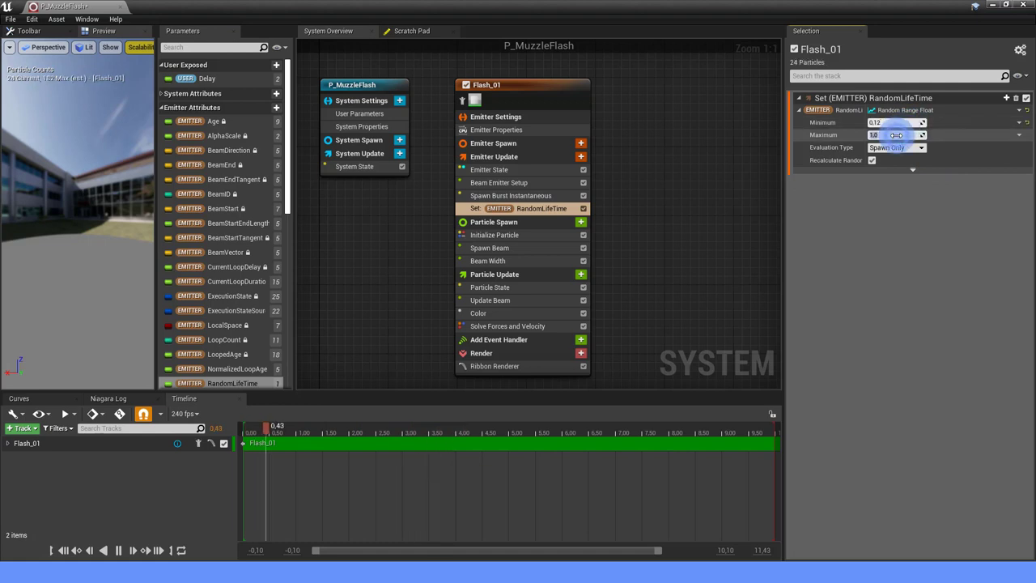
{"action": "left_click", "coordinate": [895, 135]}
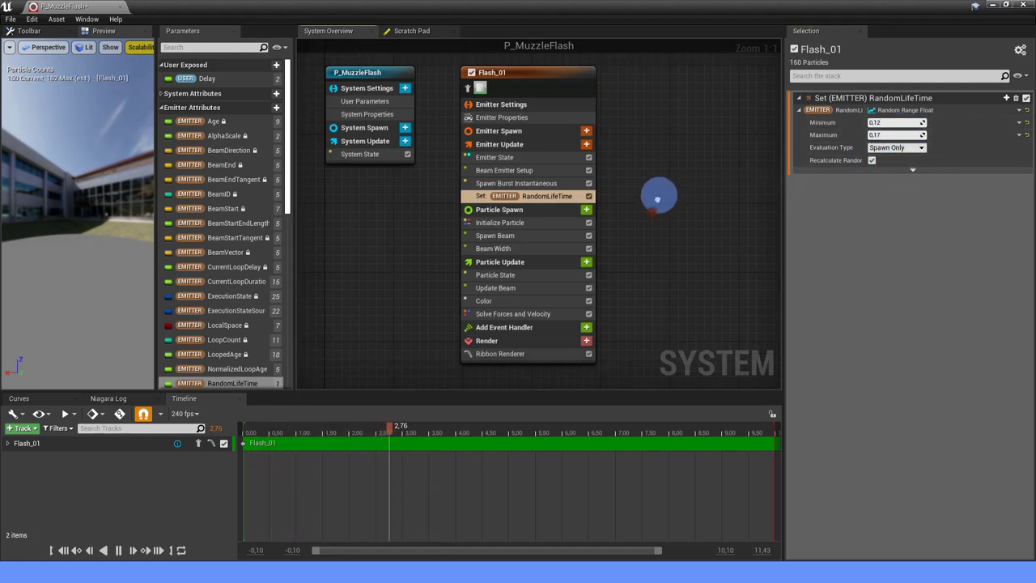
{"action": "left_click", "coordinate": [550, 203]}
{"action": "left_click_drag", "start_coordinate": [233, 383], "coordinate": [882, 133]}
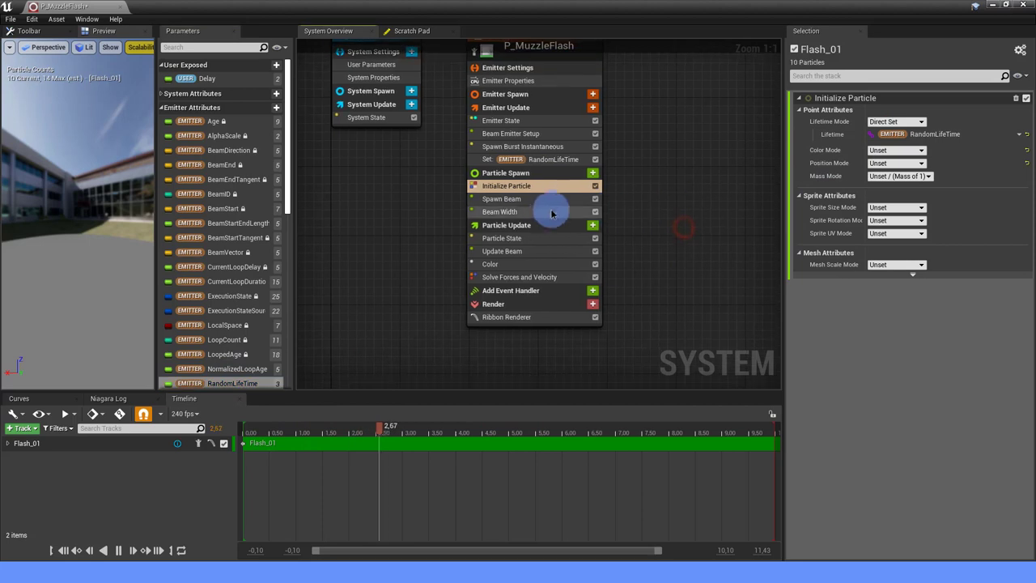
Reset the Spawn Beam module's Beam Width to a plain value.
{"action": "left_click", "coordinate": [541, 200]}
{"action": "left_click", "coordinate": [506, 212]}
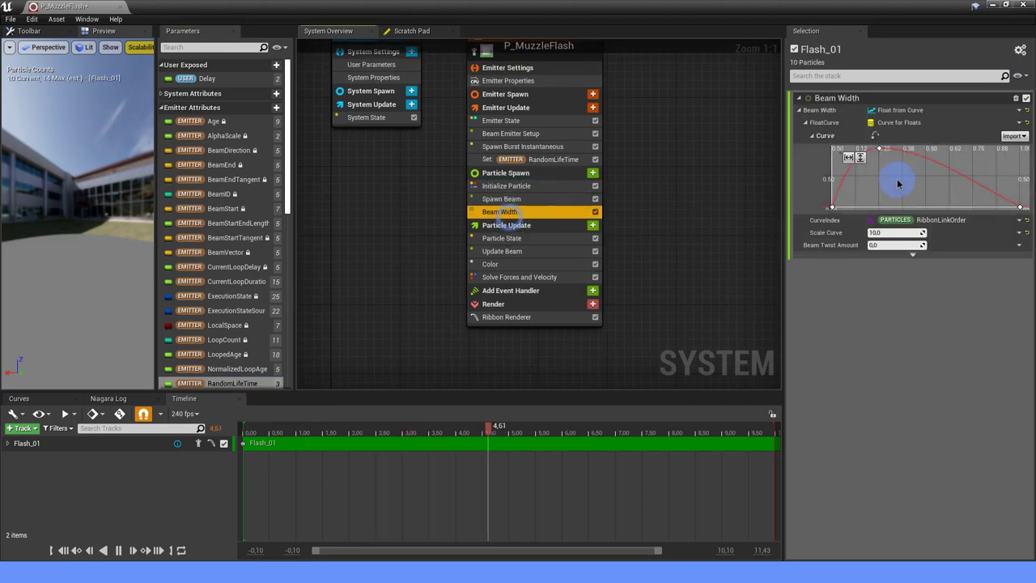
{"action": "left_click", "coordinate": [1025, 110]}
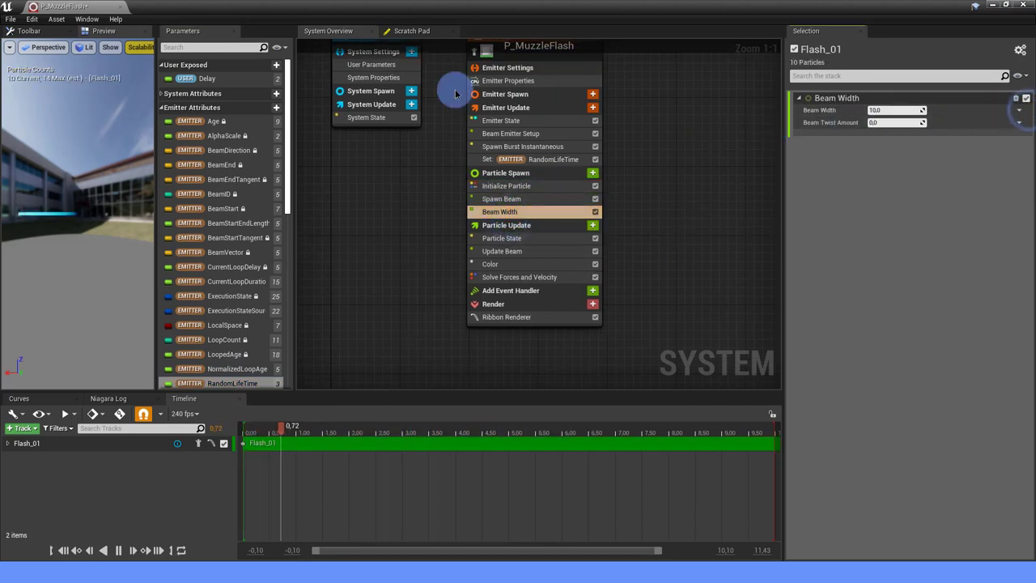
Create a user-exposed float parameter named Width and bind Beam Width to it.
{"action": "left_click", "coordinate": [276, 65]}
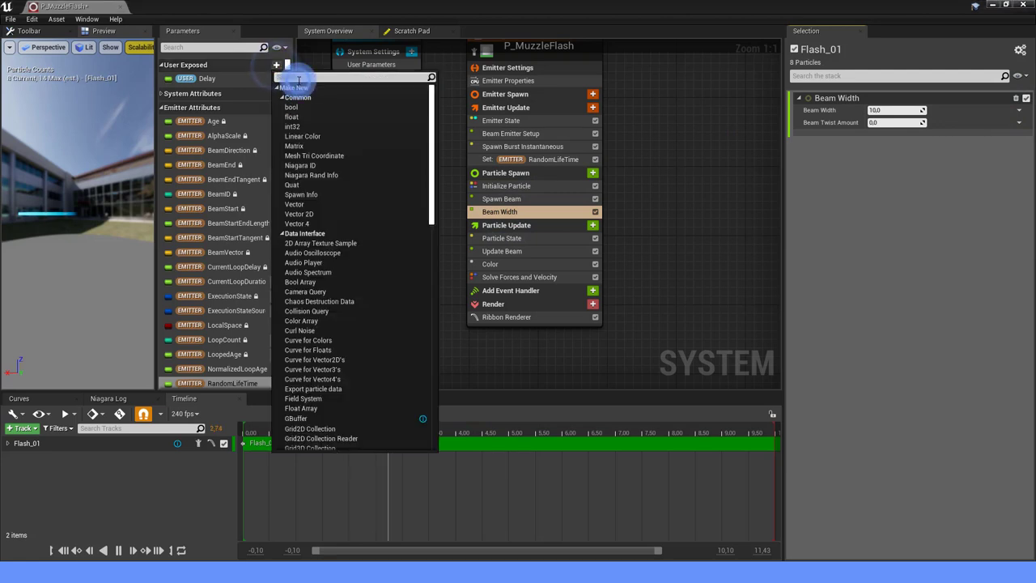
{"action": "type", "text": "FLOAT"}
{"action": "left_click", "coordinate": [292, 107]}
{"action": "type", "text": "Whidth"}
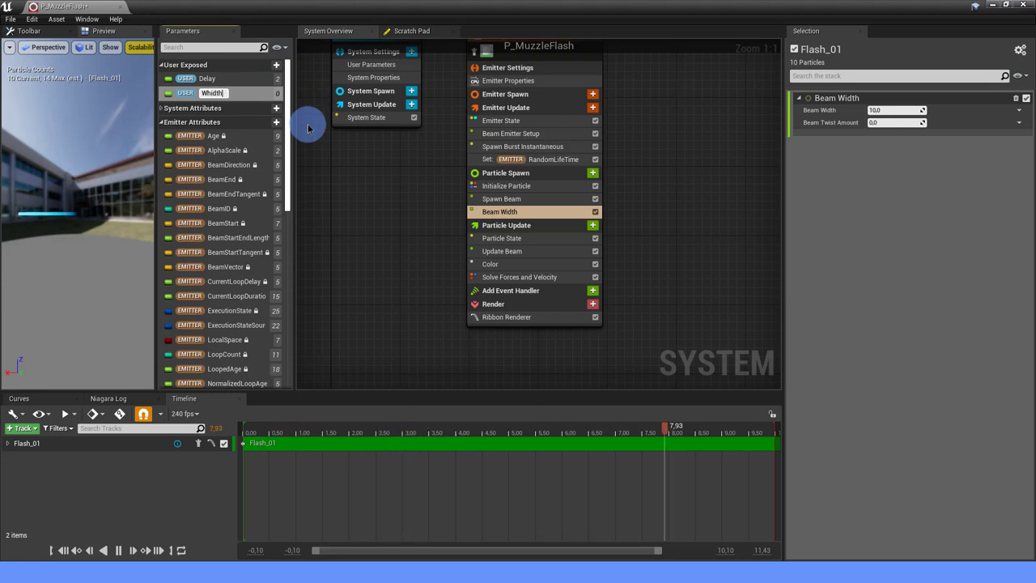
{"action": "left_click", "coordinate": [207, 93]}
{"action": "key", "text": "BackSpace"}
{"action": "key", "text": "Return"}
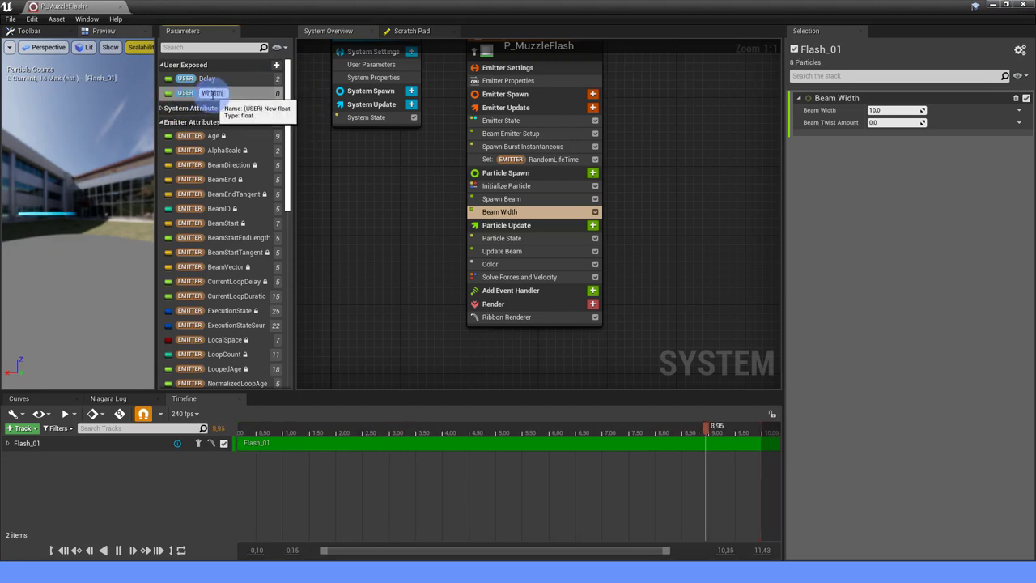
{"action": "left_click_drag", "start_coordinate": [206, 93], "coordinate": [895, 110]}
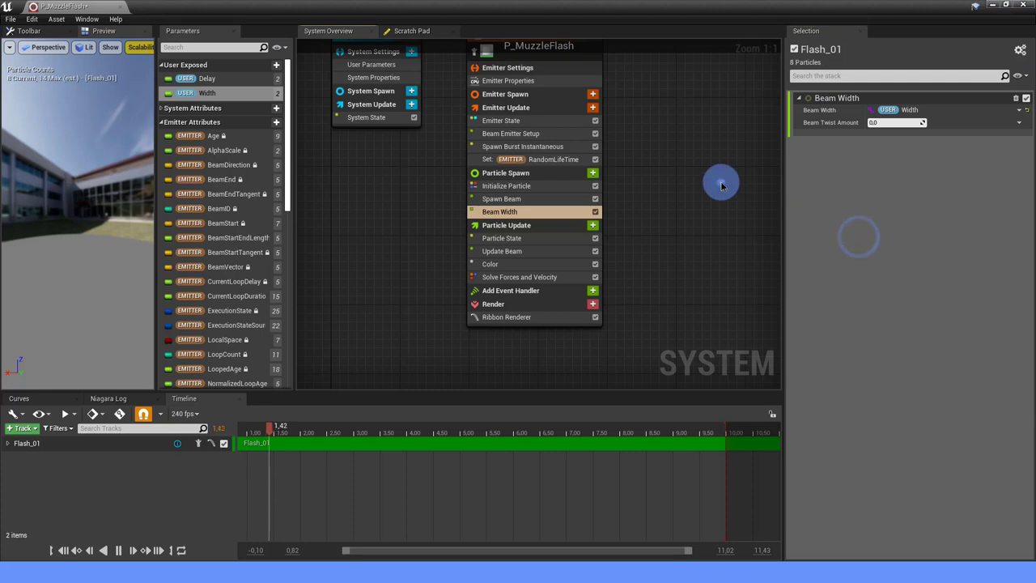
Enter user Delay 0.25 and Width 12.0 on P_MuzzleFlash, and show Flash_01's Ribbon Renderer.
{"action": "left_click", "coordinate": [458, 99]}
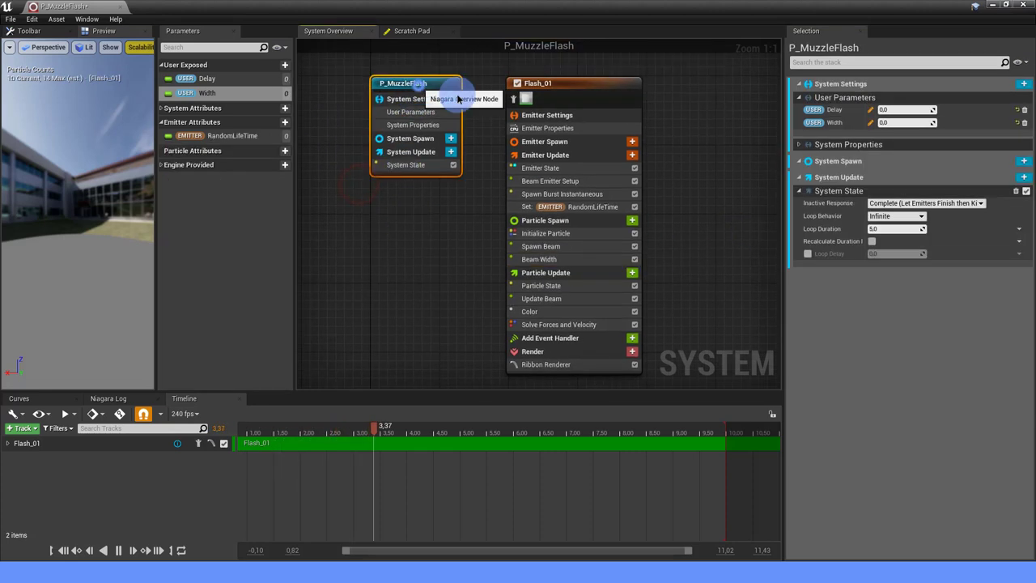
{"action": "left_click", "coordinate": [880, 113]}
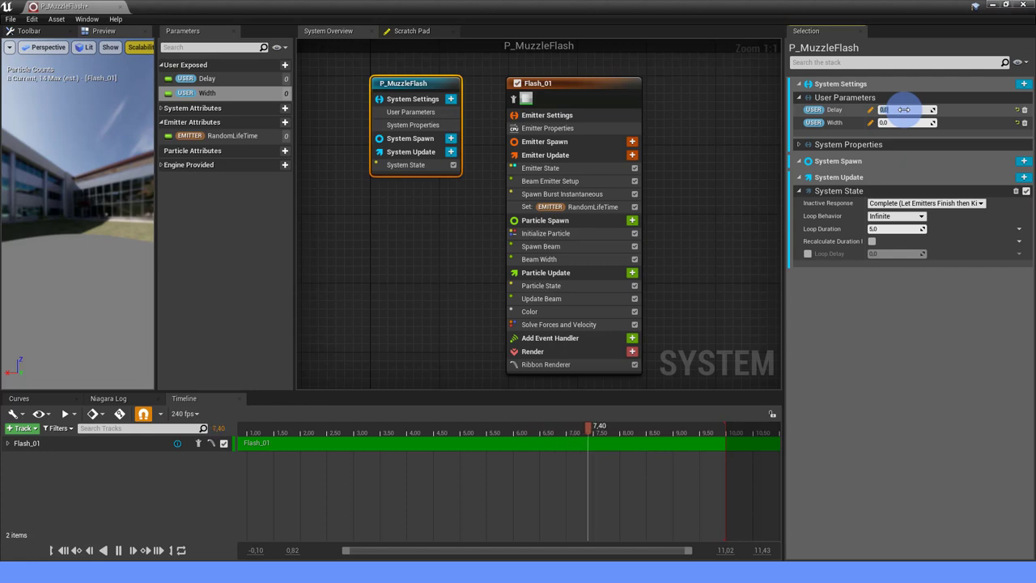
{"action": "type", "text": "0.25"}
{"action": "key", "text": "Return"}
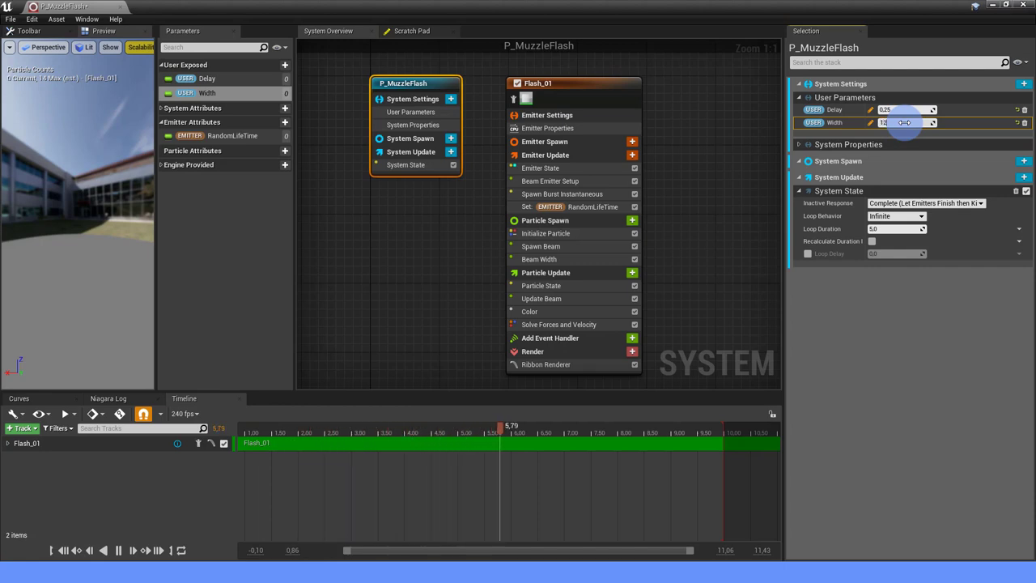
{"action": "left_click", "coordinate": [880, 316]}
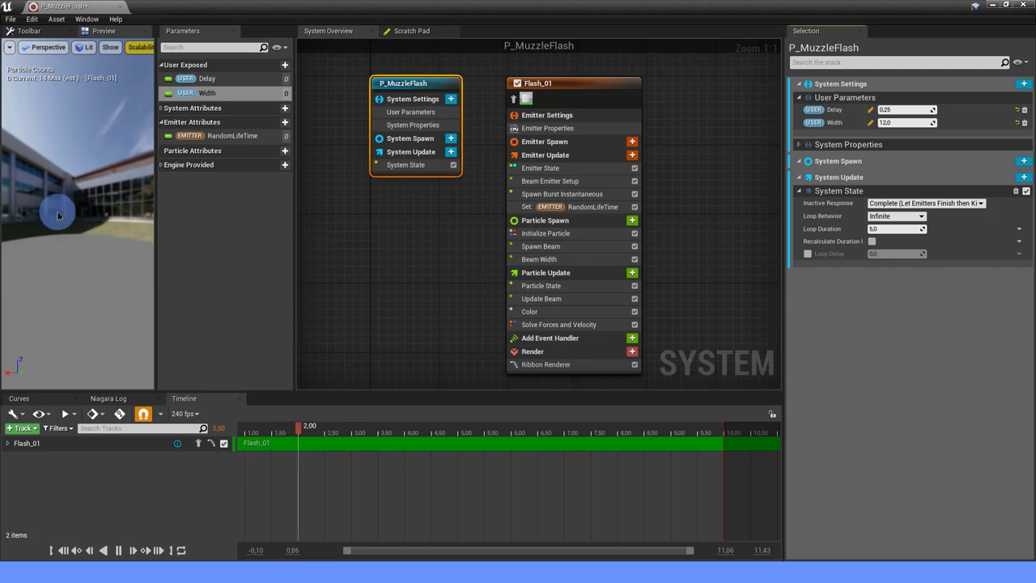
{"action": "left_click", "coordinate": [550, 364]}
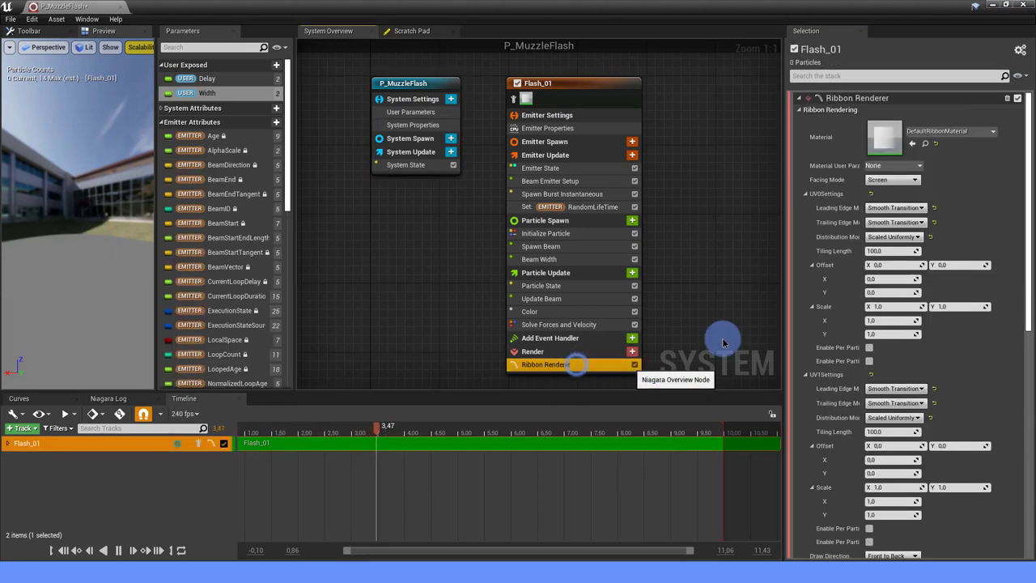
Swap the ribbon material from DefaultRibbonMaterial to M_Flash and check the flash in the preview.
{"action": "left_click", "coordinate": [952, 132]}
{"action": "type", "text": "FLASH"}
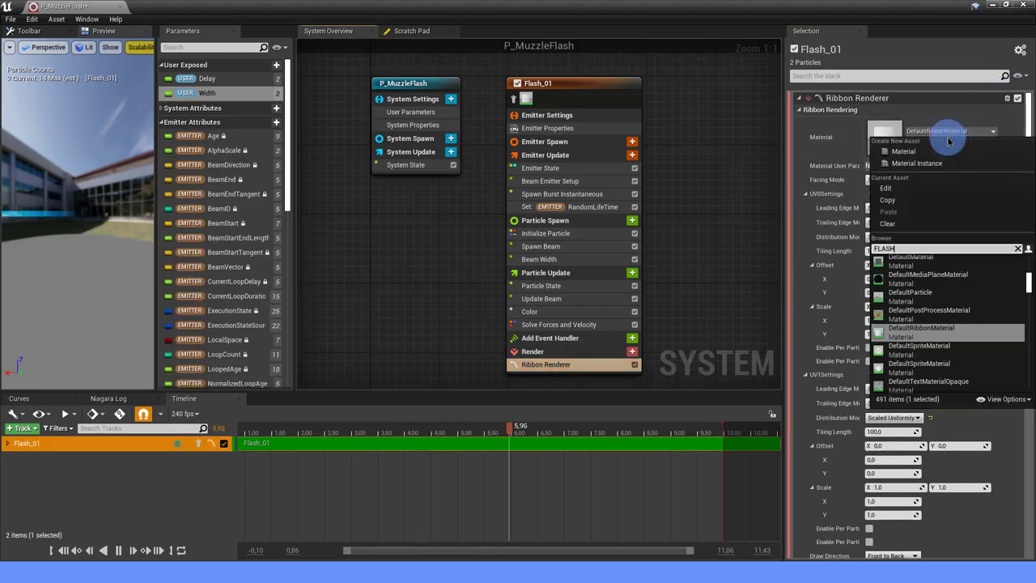
{"action": "left_click", "coordinate": [903, 257]}
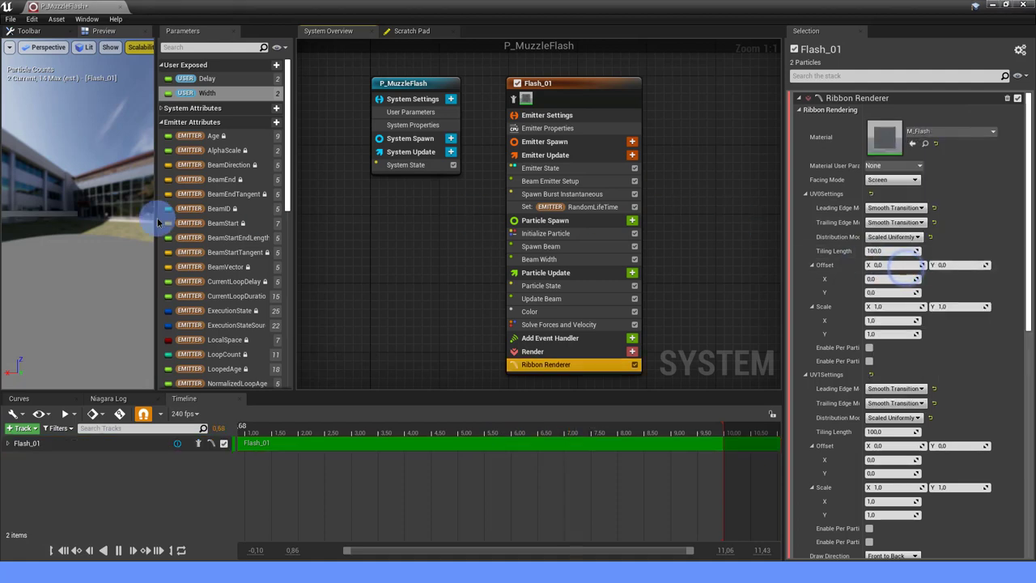
{"action": "left_click_drag", "start_coordinate": [158, 222], "coordinate": [24, 228]}
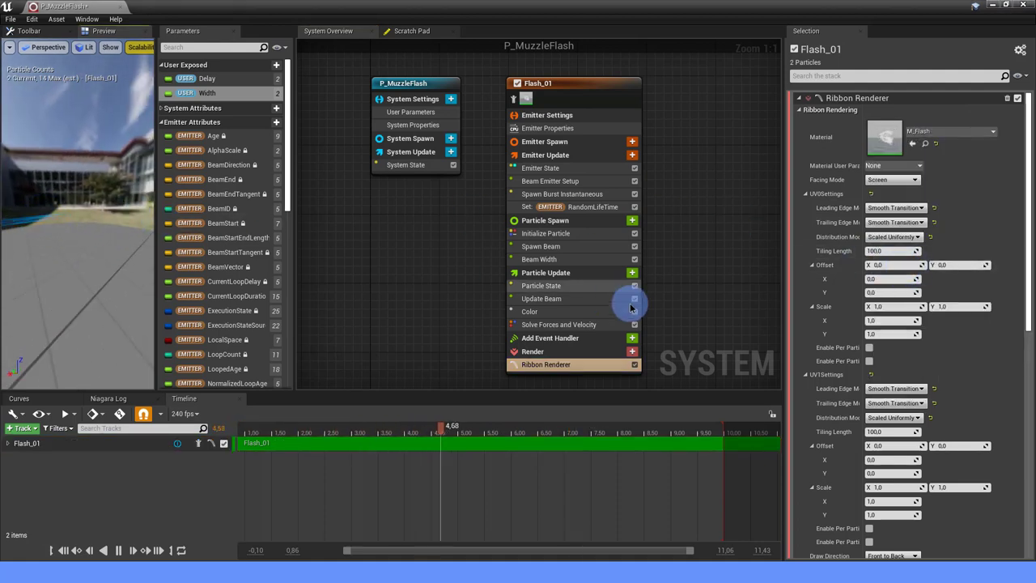
{"action": "right_click_drag", "start_coordinate": [694, 289], "coordinate": [656, 277]}
With the Color module selected, add a float user parameter named Color_Boost.
{"action": "left_click", "coordinate": [552, 300]}
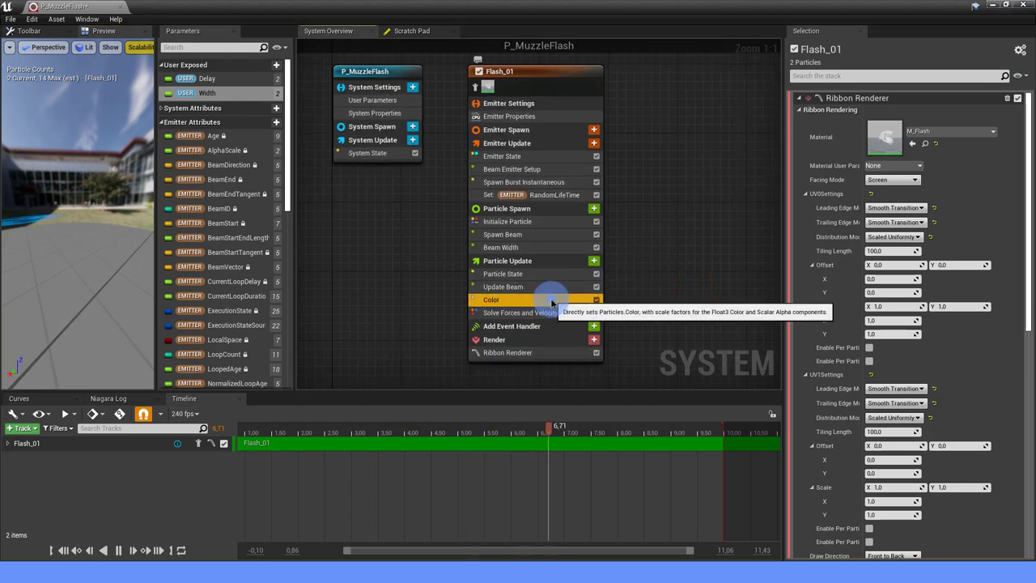
{"action": "left_click", "coordinate": [924, 147]}
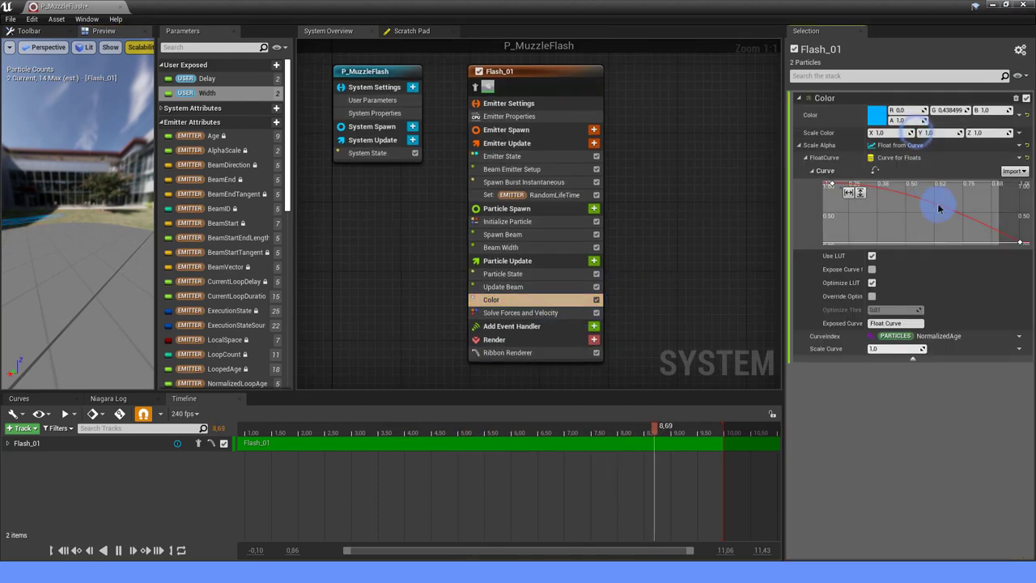
{"action": "left_click", "coordinate": [277, 64]}
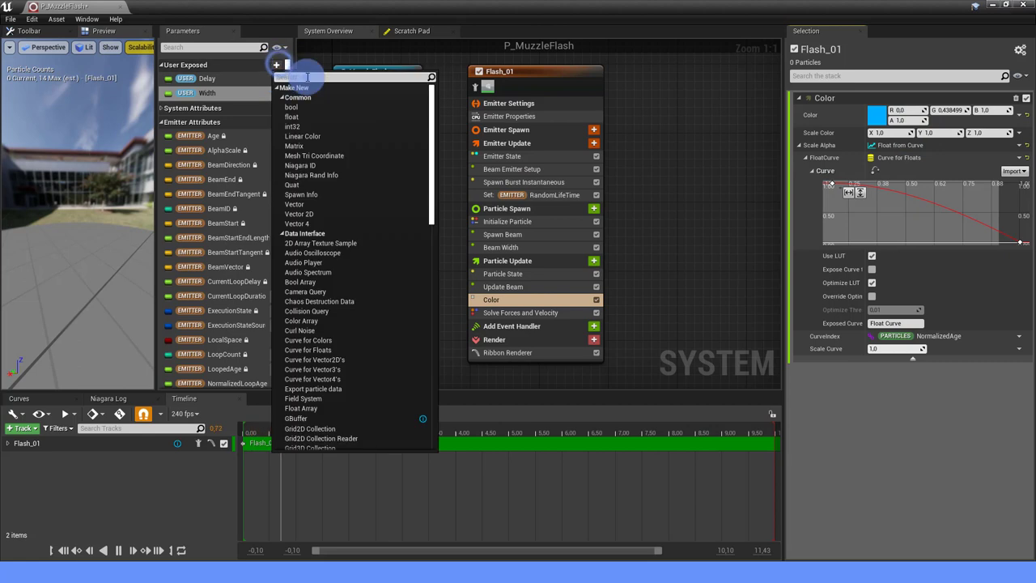
{"action": "type", "text": "FLOAT"}
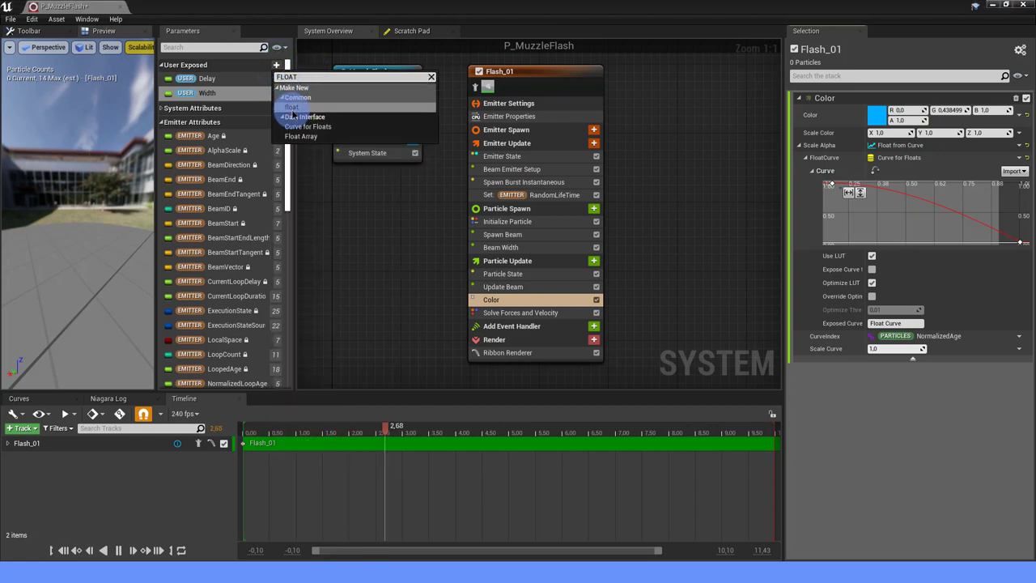
{"action": "left_click", "coordinate": [291, 107]}
{"action": "type", "text": "Color_B"}
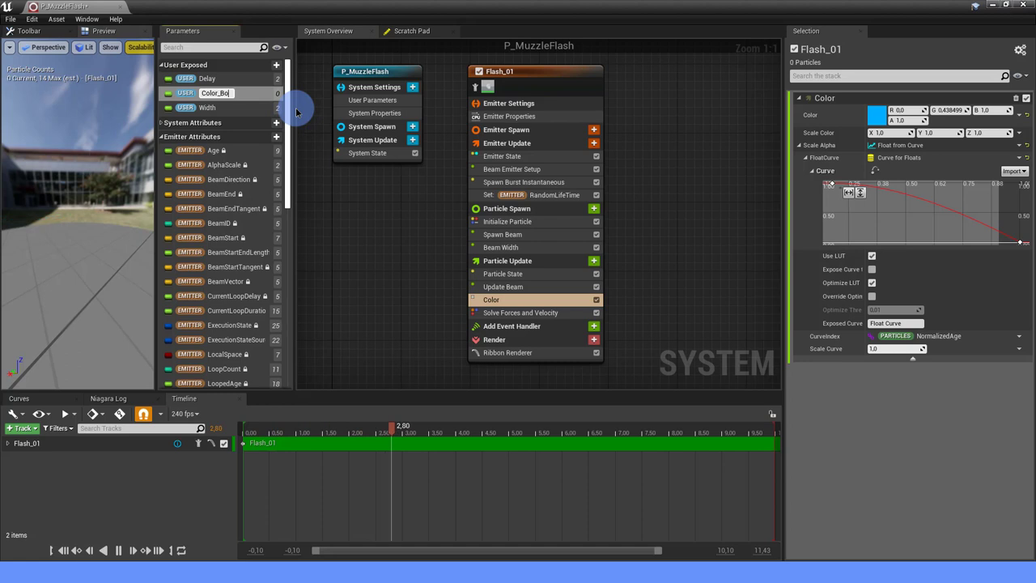
{"action": "type", "text": "ost"}
{"action": "key", "text": "Return"}
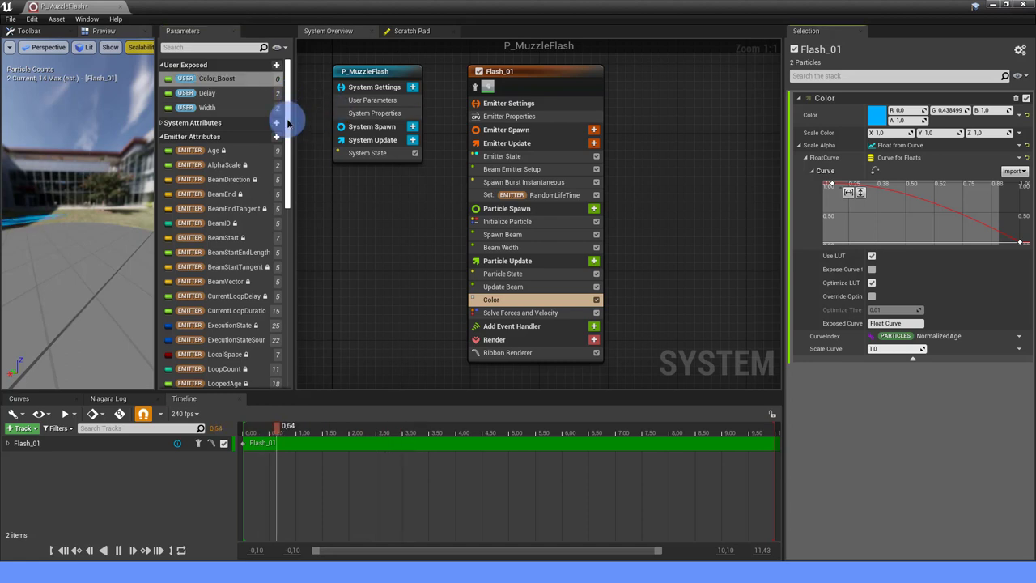
Add a Linear Color user parameter named Color and feed it into the Color module's colour.
{"action": "left_click", "coordinate": [276, 65]}
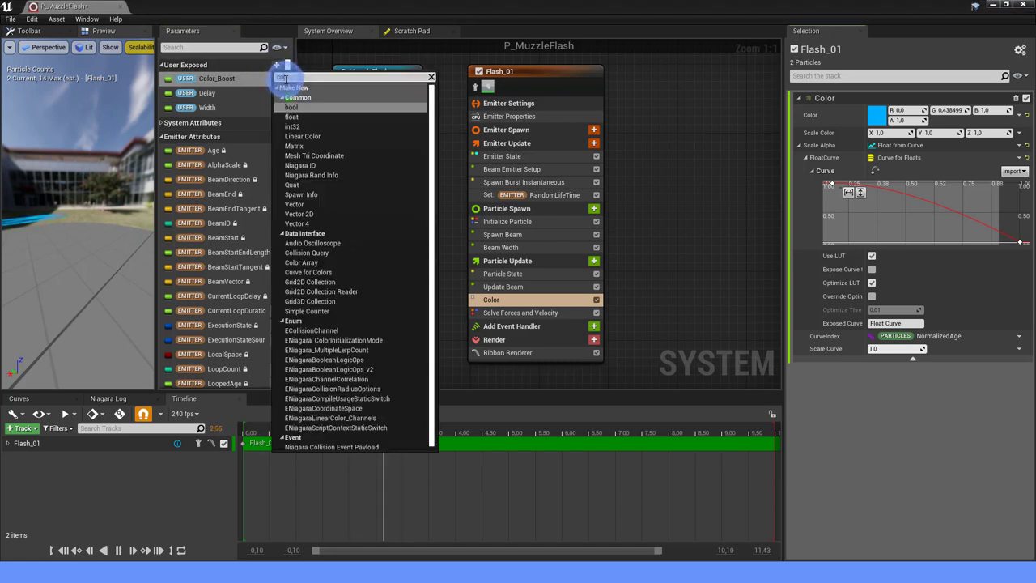
{"action": "type", "text": "or"}
{"action": "left_click", "coordinate": [302, 108]}
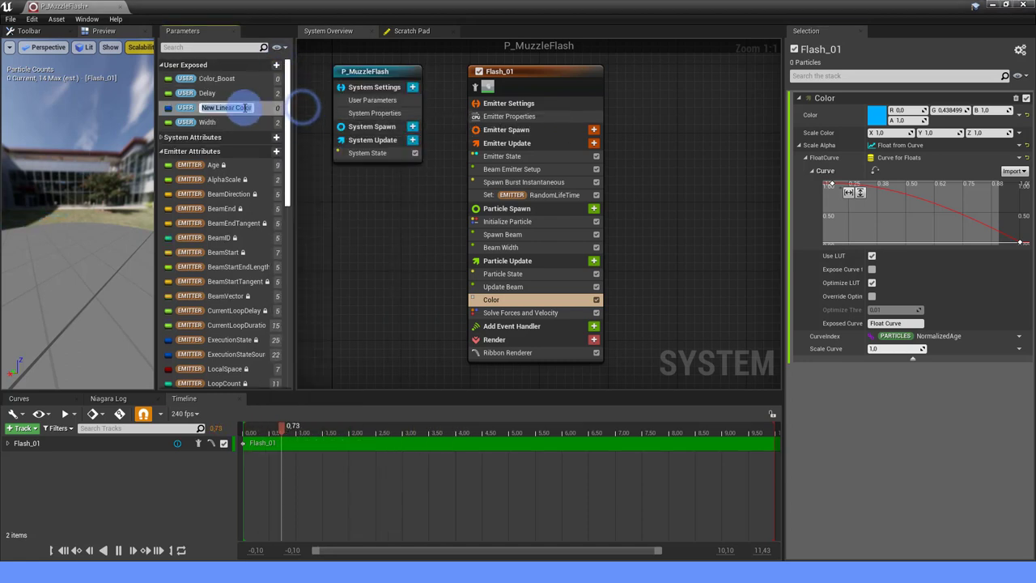
{"action": "type", "text": "Color"}
{"action": "key", "text": "Return"}
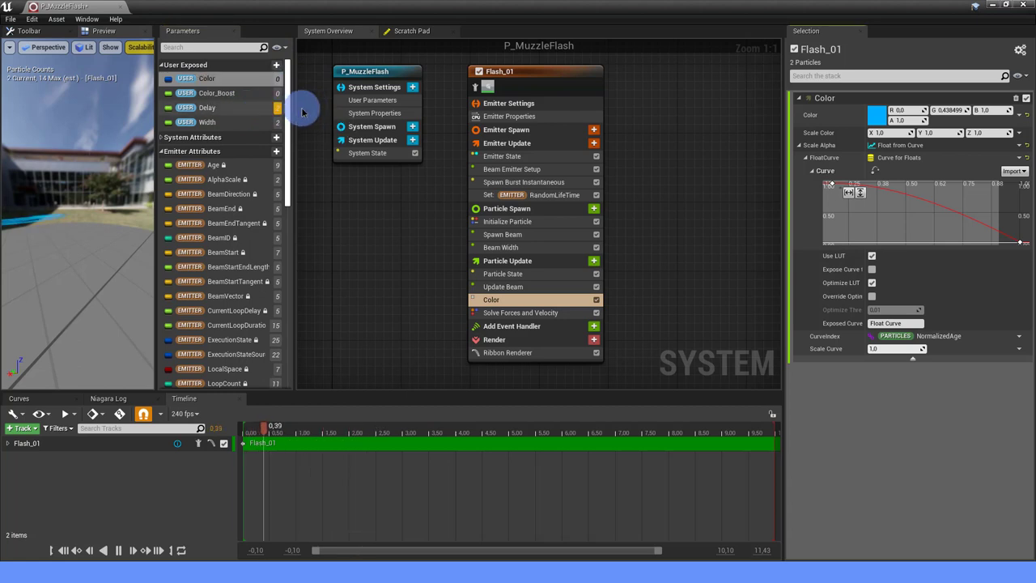
{"action": "left_click_drag", "start_coordinate": [206, 77], "coordinate": [878, 113]}
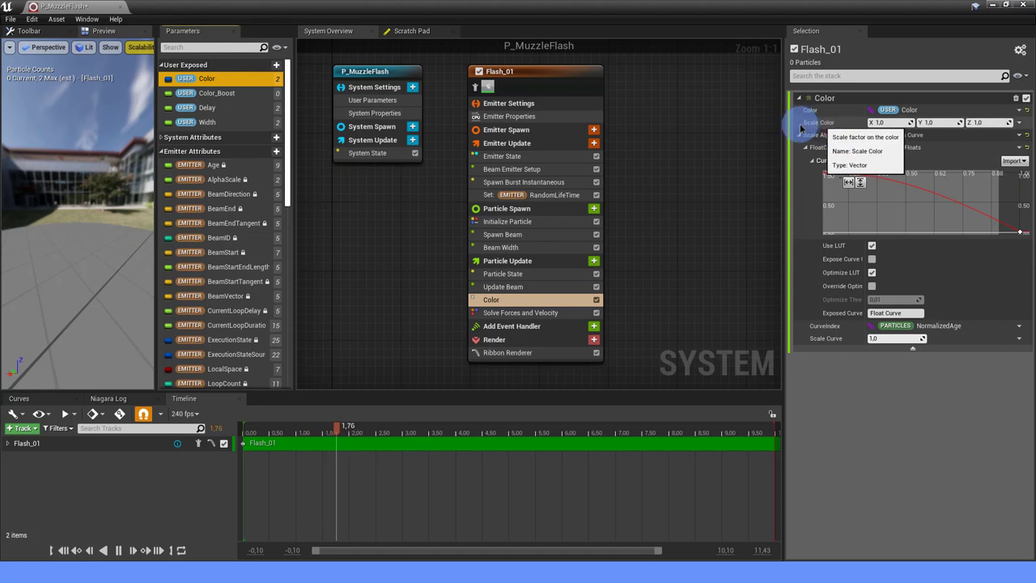
{"action": "left_click", "coordinate": [1010, 123]}
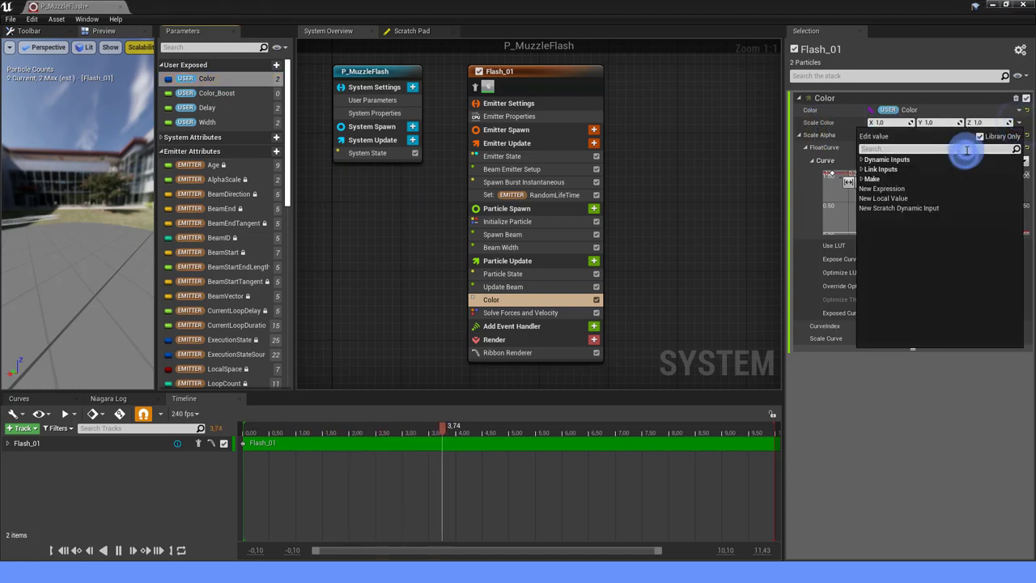
Set Scale Color to Vector from Float, with its Value driven by Float from Curve.
{"action": "type", "text": "float"}
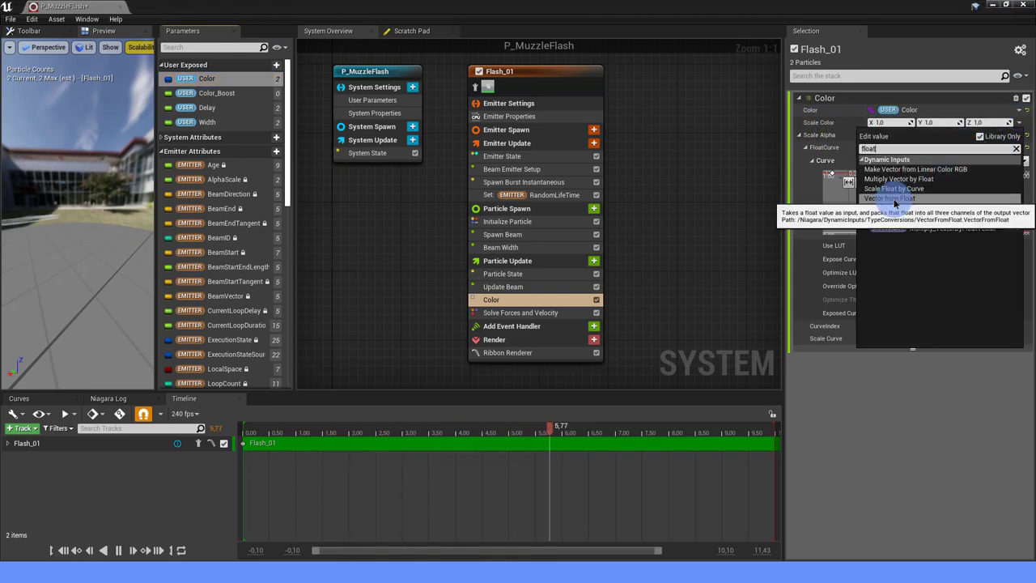
{"action": "left_click", "coordinate": [894, 199]}
{"action": "left_click", "coordinate": [1018, 135]}
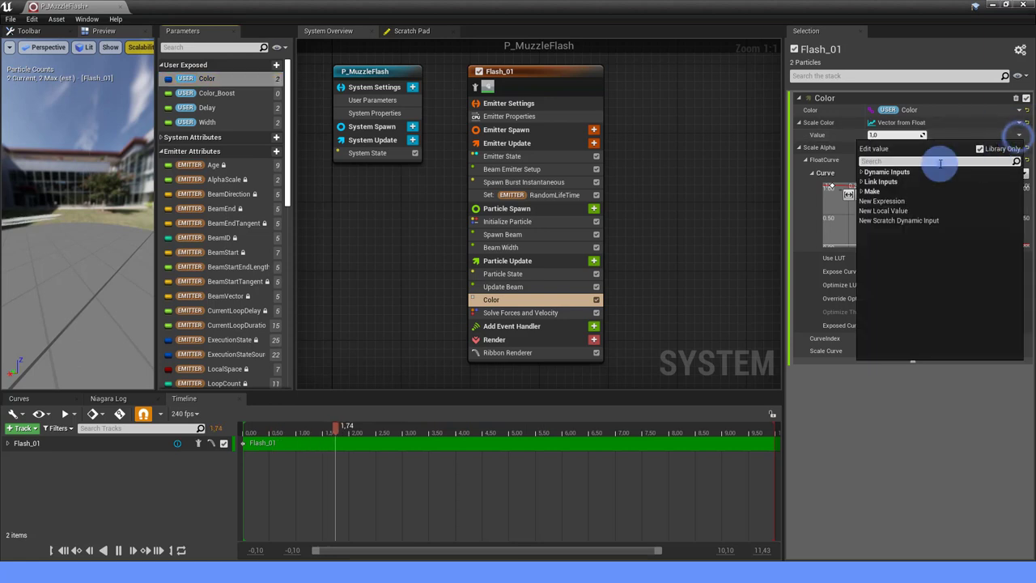
{"action": "type", "text": "curve"}
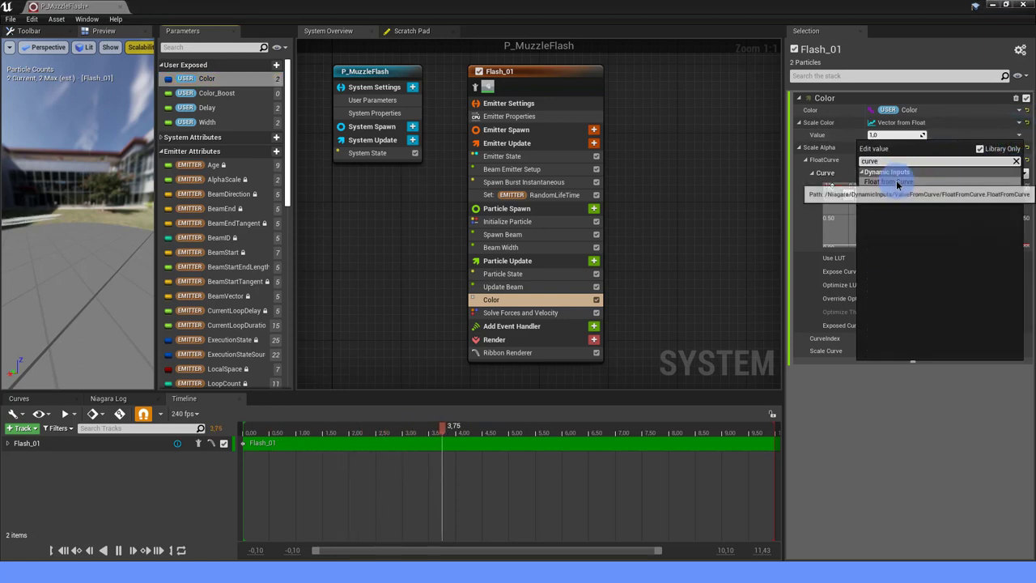
{"action": "left_click", "coordinate": [889, 182]}
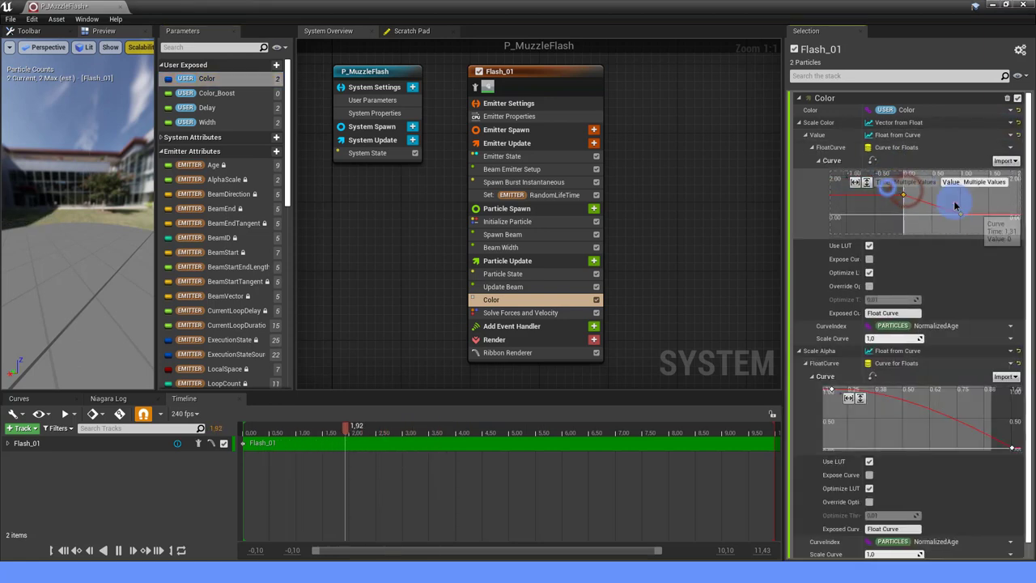
Add and adjust keys so the colour curve falls off sharply early on.
{"action": "right_click", "coordinate": [959, 204]}
{"action": "left_click", "coordinate": [928, 199]}
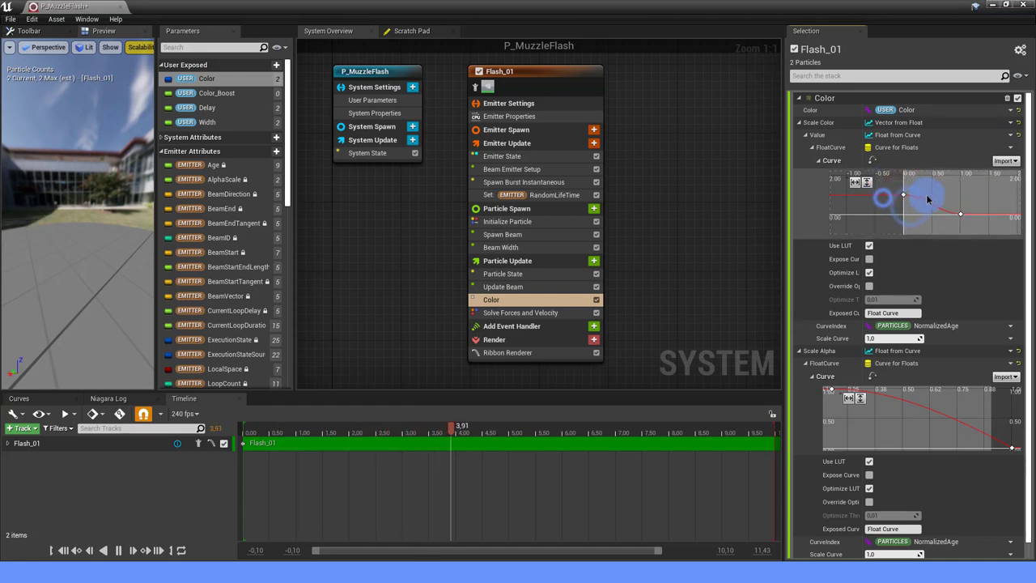
{"action": "left_click", "coordinate": [931, 200]}
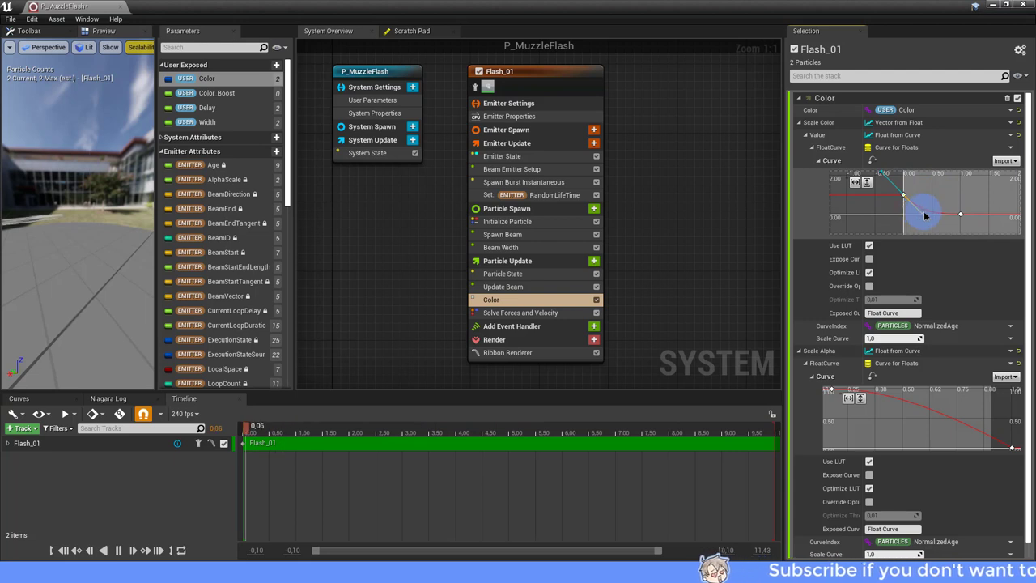
{"action": "left_click", "coordinate": [925, 215]}
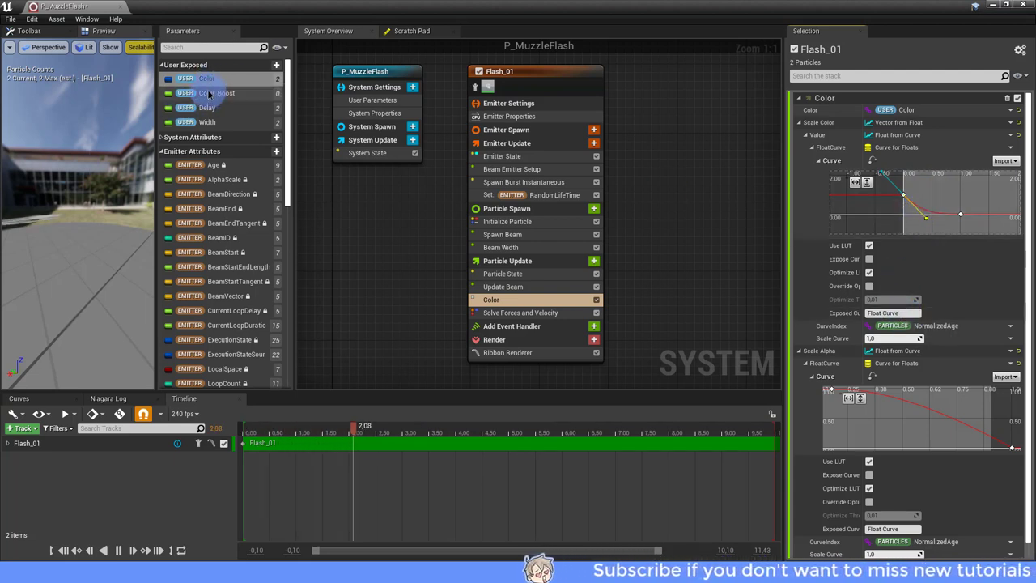
Scale the colour curve by Color_Boost and move the first Scale Alpha key to time 0.
{"action": "left_click_drag", "start_coordinate": [208, 94], "coordinate": [890, 340]}
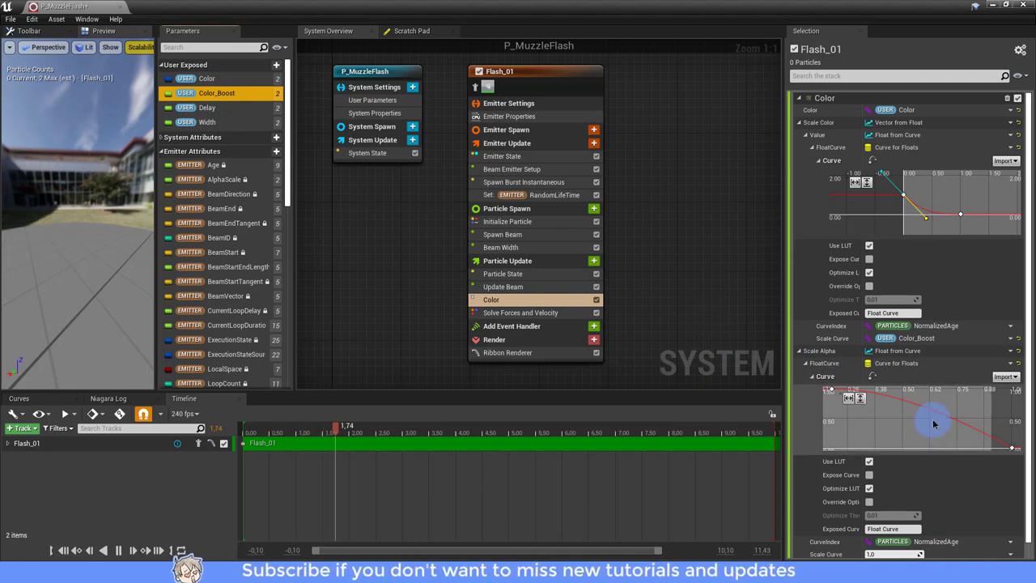
{"action": "scroll", "coordinate": [933, 423], "scroll_direction": "down", "scroll_amount": 2}
{"action": "right_click_drag", "start_coordinate": [932, 412], "coordinate": [965, 416]}
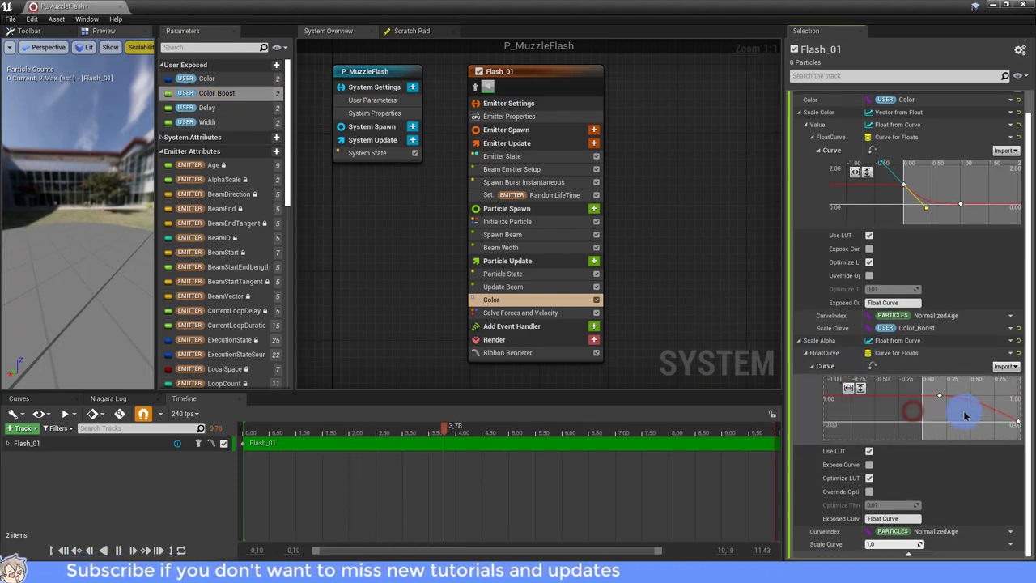
{"action": "scroll", "coordinate": [915, 409], "scroll_direction": "down", "scroll_amount": 1}
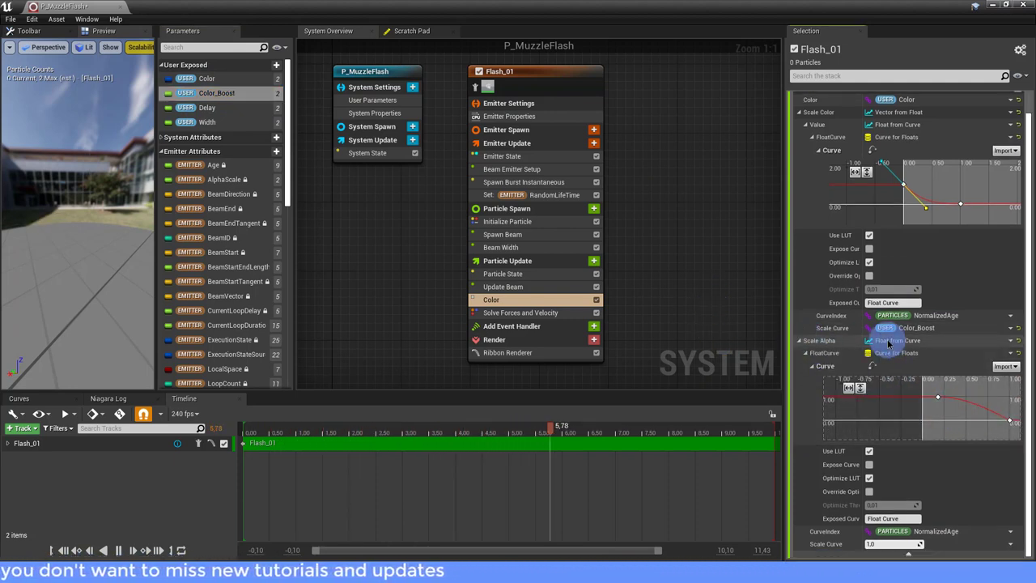
{"action": "left_click_drag", "start_coordinate": [938, 397], "coordinate": [930, 397]}
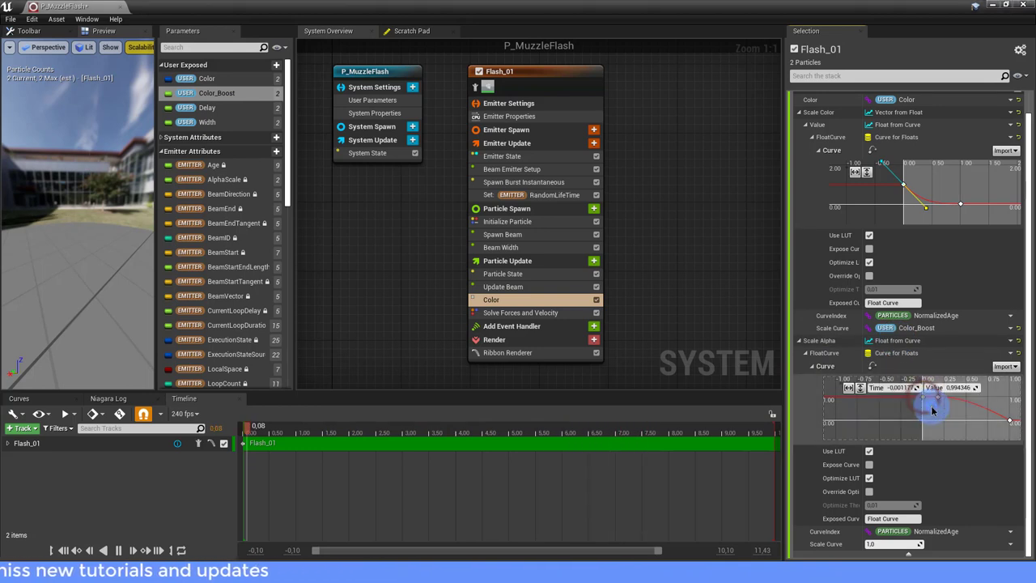
Give both Scale Alpha keys Auto interpolation and check the flash in the preview.
{"action": "left_click", "coordinate": [923, 397]}
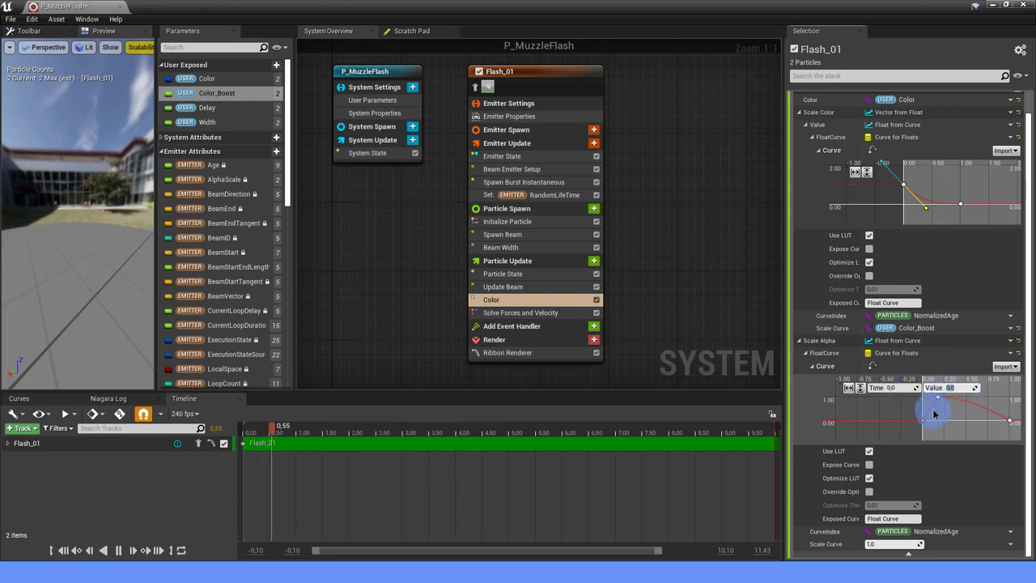
{"action": "left_click", "coordinate": [1010, 421], "text": "shift"}
{"action": "right_click", "coordinate": [939, 396]}
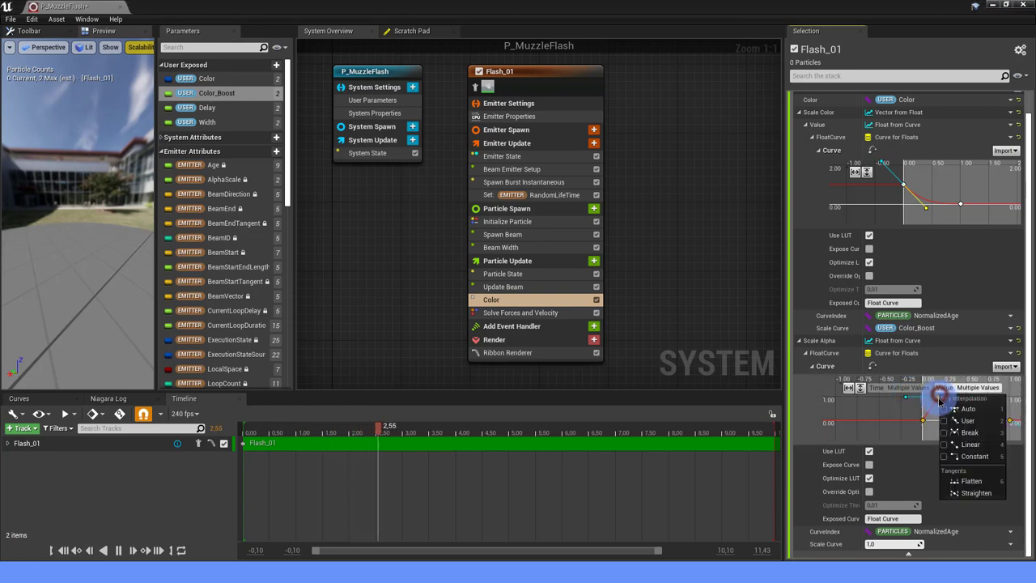
{"action": "left_click", "coordinate": [951, 413]}
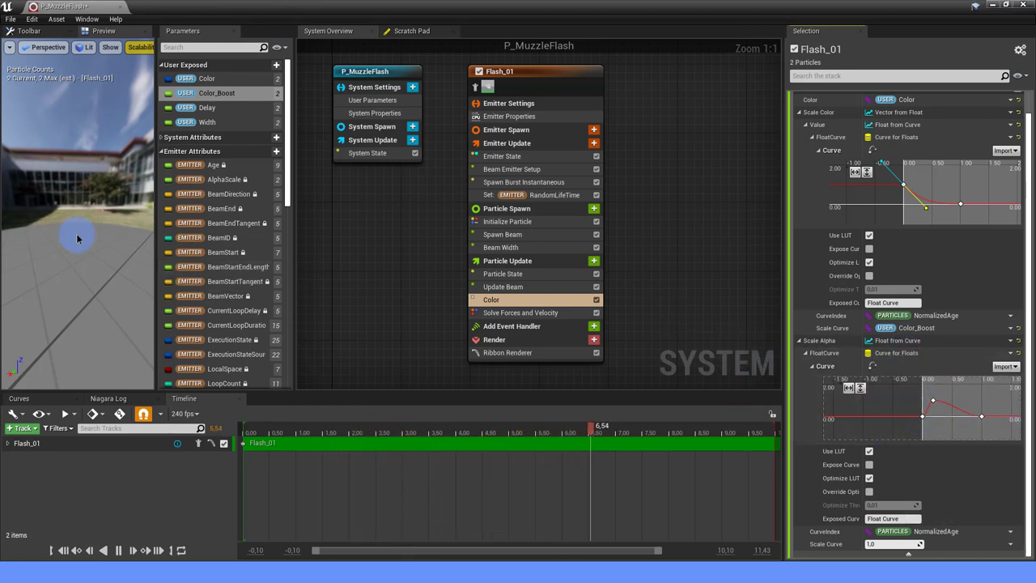
{"action": "left_click_drag", "start_coordinate": [77, 239], "coordinate": [114, 243]}
{"action": "right_click_drag", "start_coordinate": [330, 181], "coordinate": [370, 198]}
Set P_MuzzleFlash's user Color to orange (1.0, 0.396, 0.0) and Color_Boost to 200.
{"action": "left_click", "coordinate": [400, 103]}
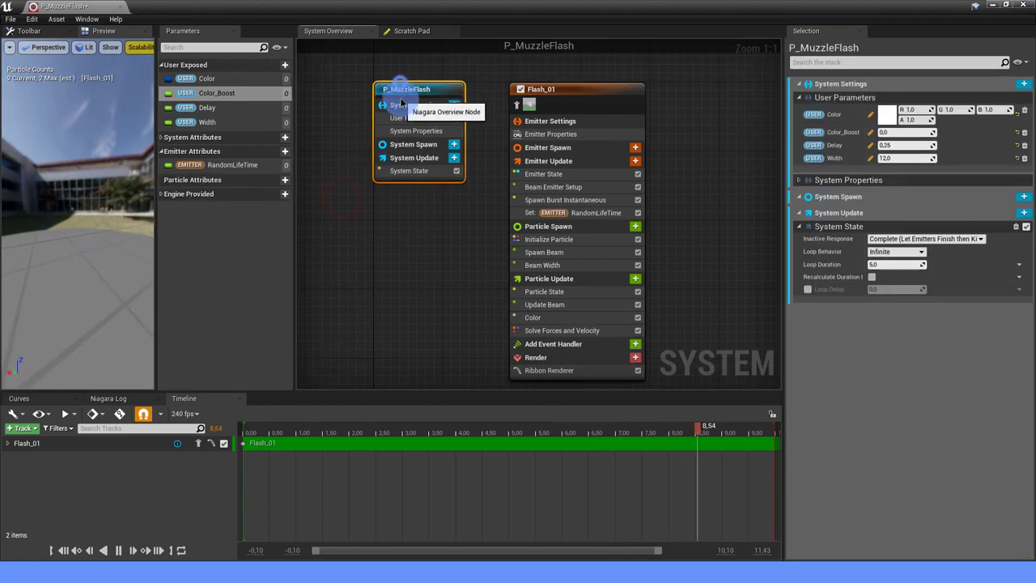
{"action": "left_click", "coordinate": [888, 114]}
{"action": "left_click_drag", "start_coordinate": [740, 203], "coordinate": [777, 234]}
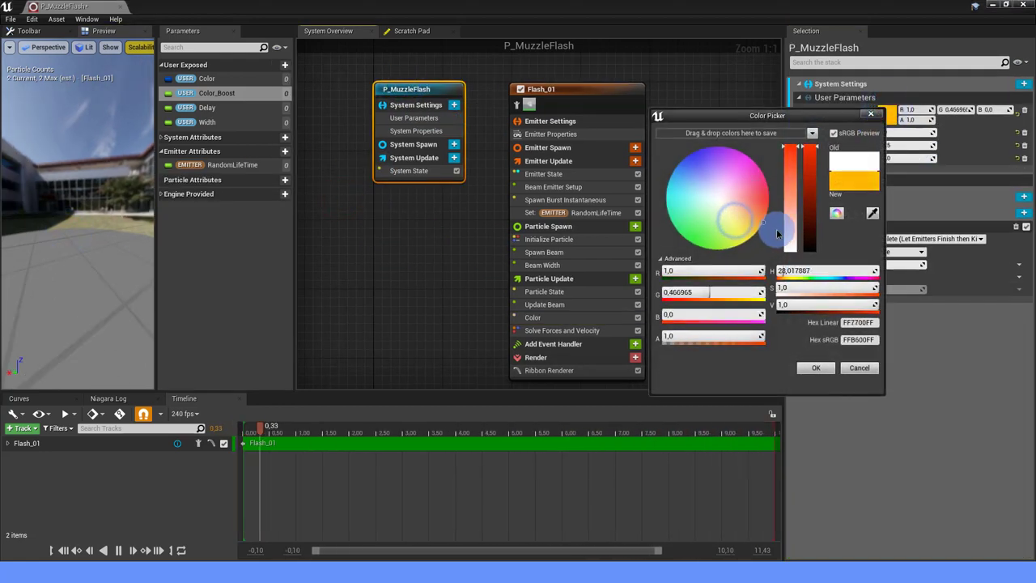
{"action": "left_click", "coordinate": [832, 366]}
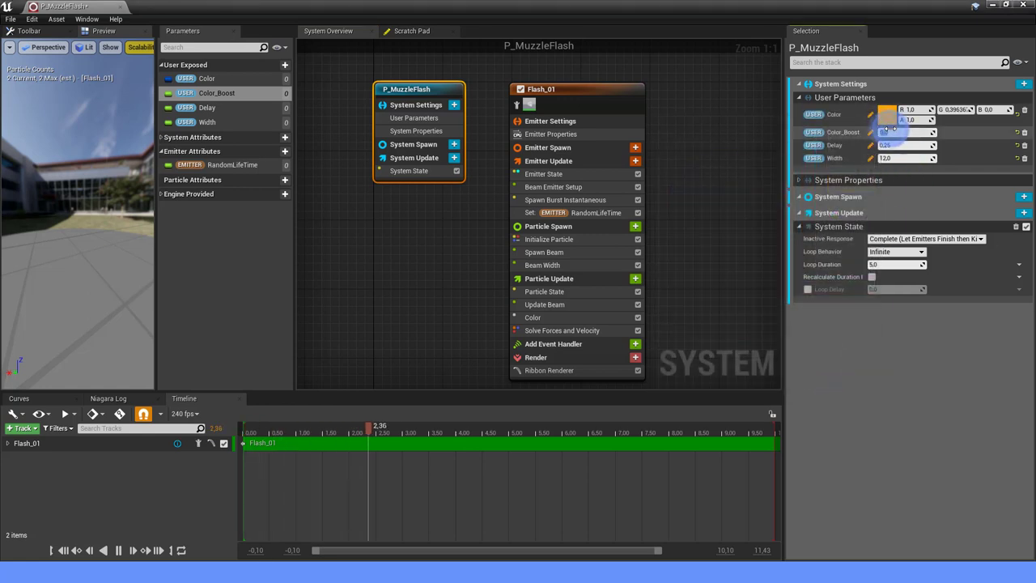
{"action": "type", "text": "200"}
{"action": "key", "text": "Return"}
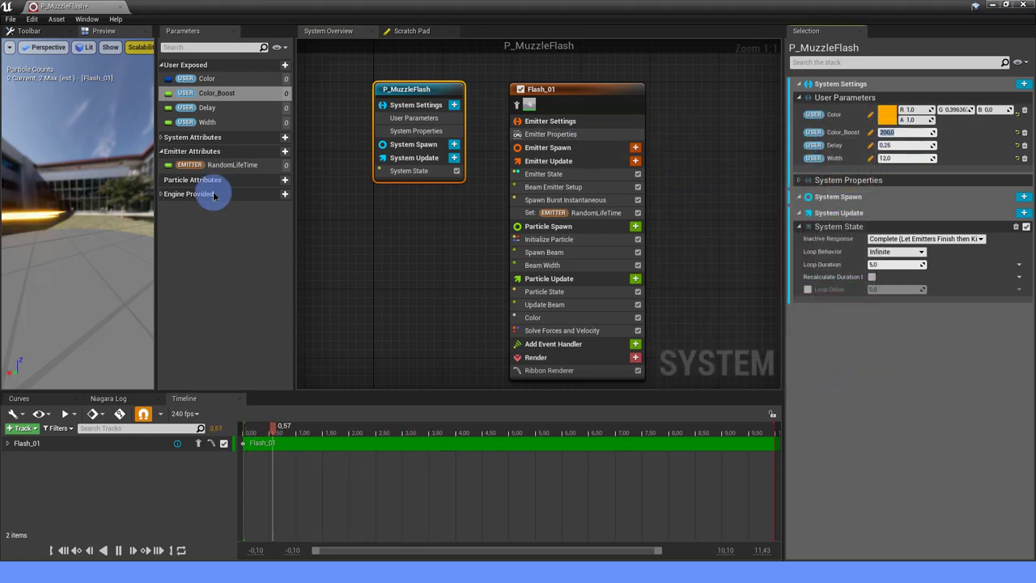
{"action": "mouse_move", "coordinate": [110, 209]}
{"action": "left_mouse_down"}
{"action": "mouse_move", "coordinate": [20, 229]}
{"action": "mouse_move", "coordinate": [244, 217]}
{"action": "mouse_move", "coordinate": [389, 264]}
{"action": "left_mouse_up"}
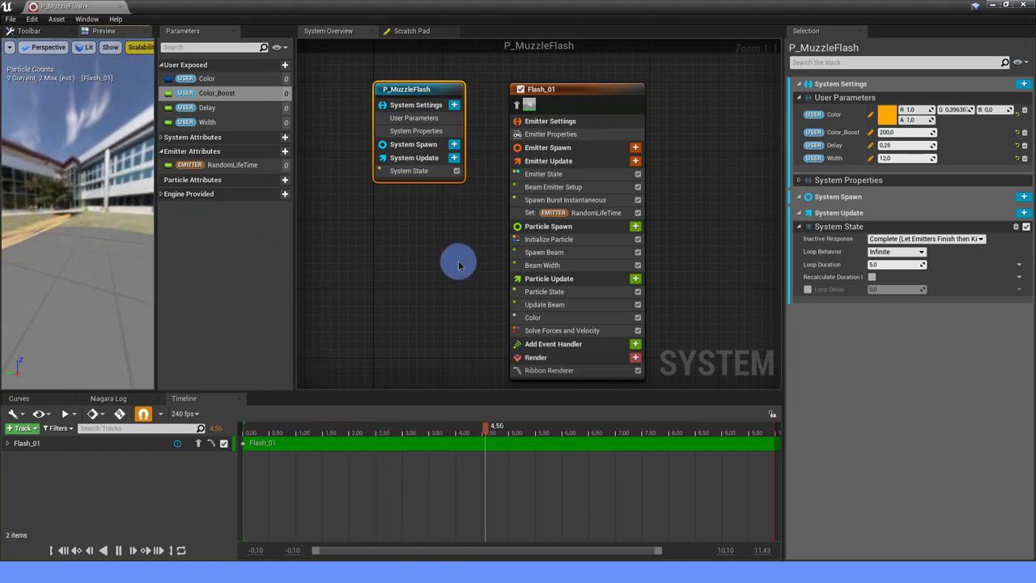
{"action": "right_click_drag", "start_coordinate": [467, 257], "coordinate": [396, 208]}
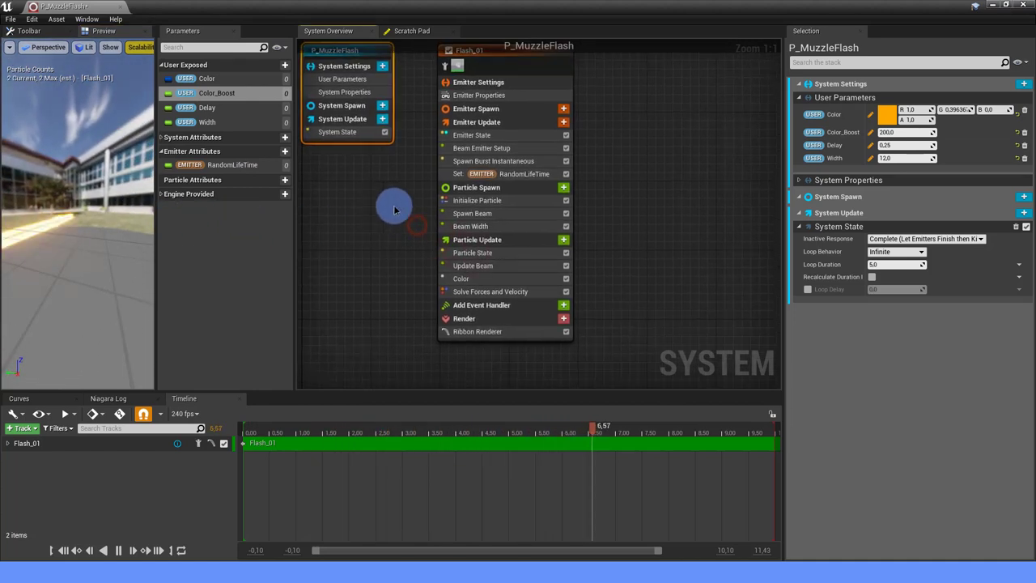
Add a Set Position module for PARTICLES Position to Flash_01's Particle Update.
{"action": "left_click", "coordinate": [563, 243]}
{"action": "left_click", "coordinate": [359, 234]}
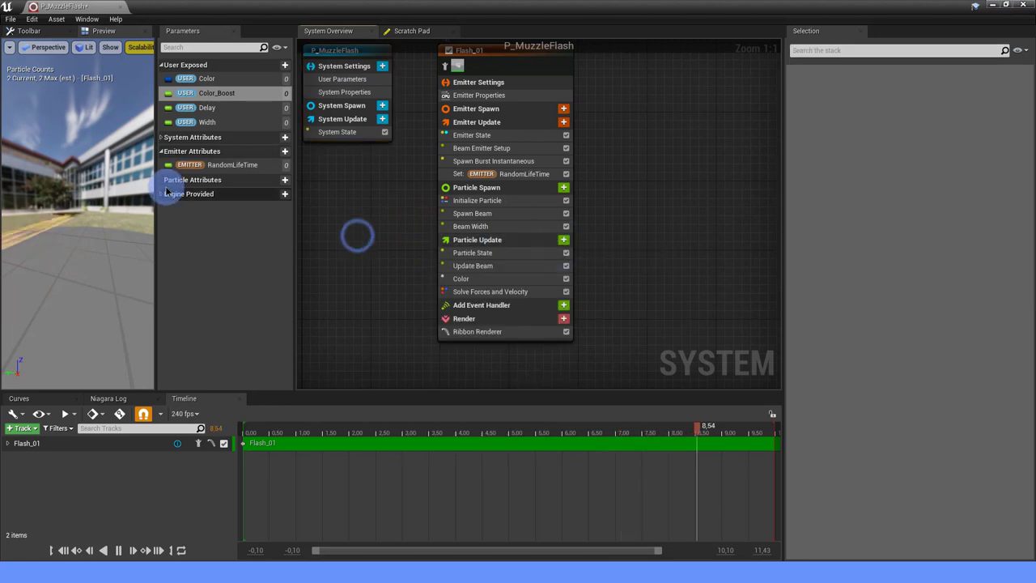
{"action": "left_click", "coordinate": [463, 57]}
{"action": "scroll", "coordinate": [208, 278], "scroll_direction": "down", "scroll_amount": 4}
{"action": "scroll", "coordinate": [225, 278], "scroll_direction": "down", "scroll_amount": 1}
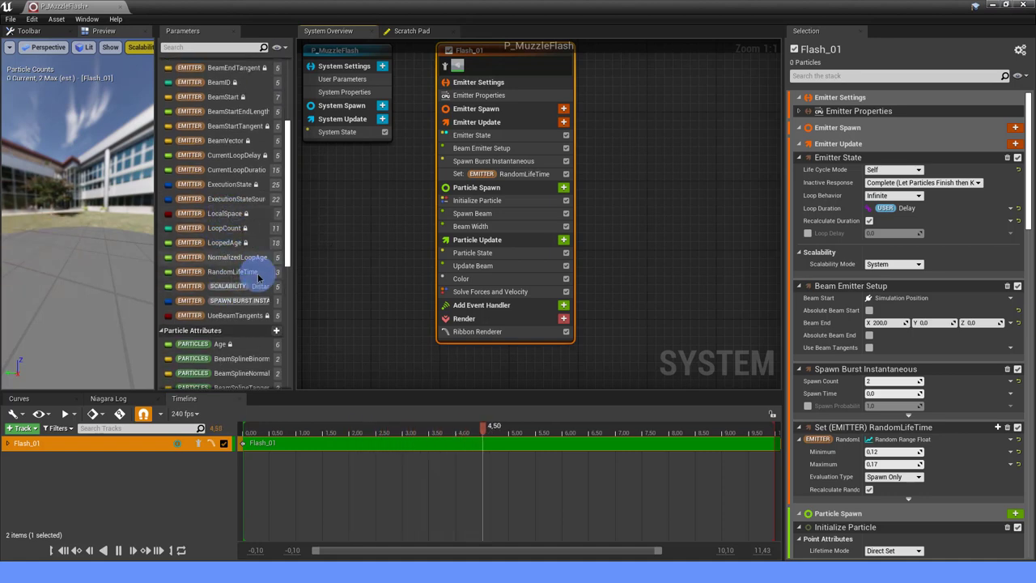
{"action": "scroll", "coordinate": [243, 279], "scroll_direction": "down", "scroll_amount": 4}
{"action": "scroll", "coordinate": [243, 284], "scroll_direction": "down", "scroll_amount": 2}
{"action": "left_click_drag", "start_coordinate": [223, 234], "coordinate": [509, 278]}
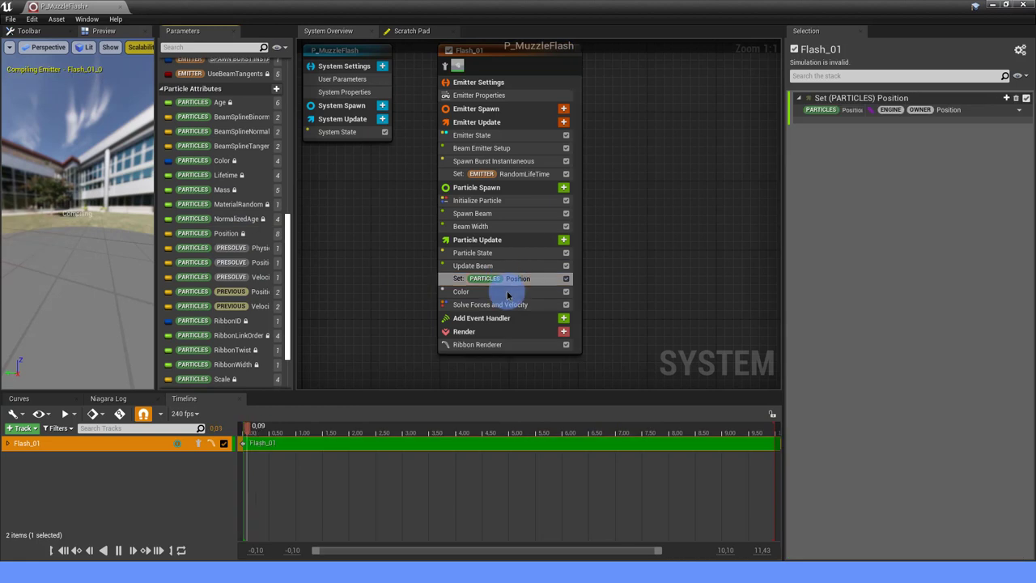
Set Position to Multiply Vector by Float with the vector at 1.0, 1.0, 0.0.
{"action": "left_click", "coordinate": [1021, 111]}
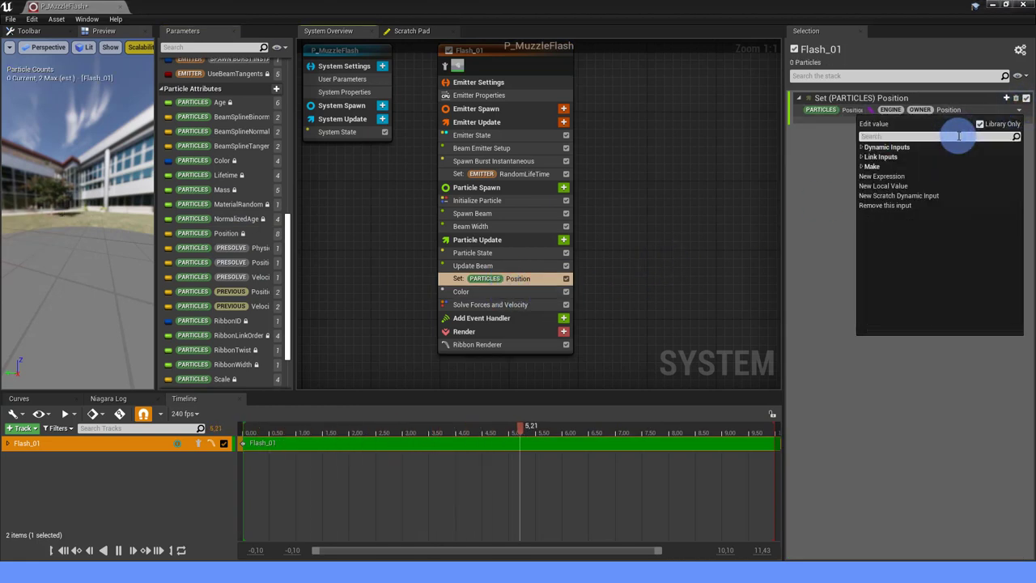
{"action": "type", "text": "MULT"}
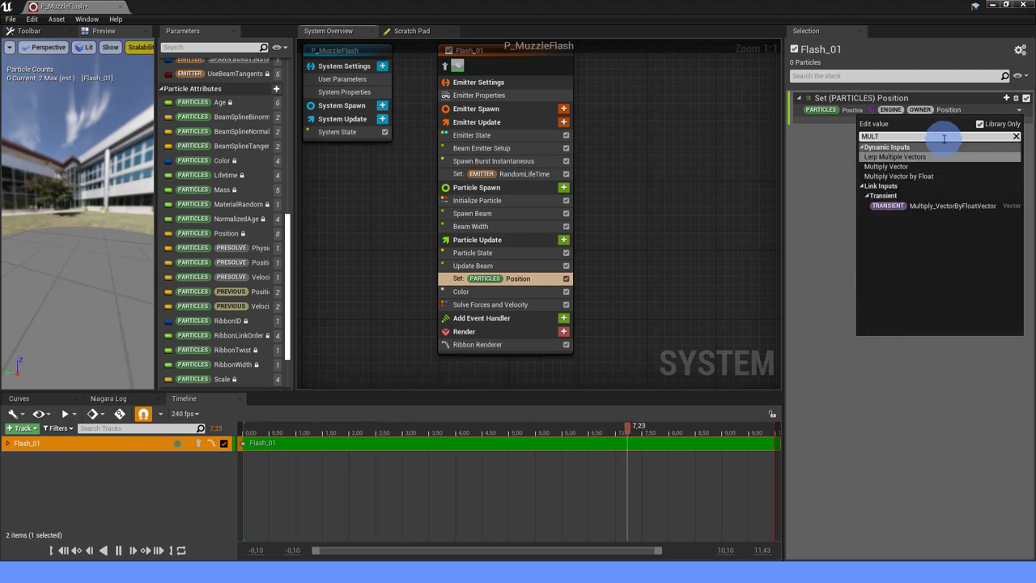
{"action": "left_click", "coordinate": [904, 176]}
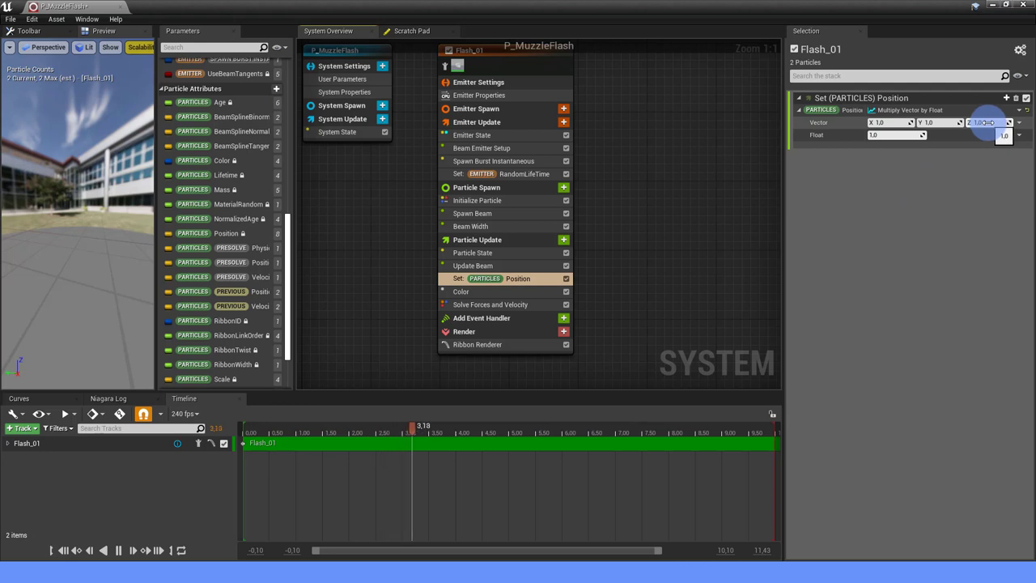
{"action": "type", "text": "0"}
{"action": "left_click", "coordinate": [971, 209]}
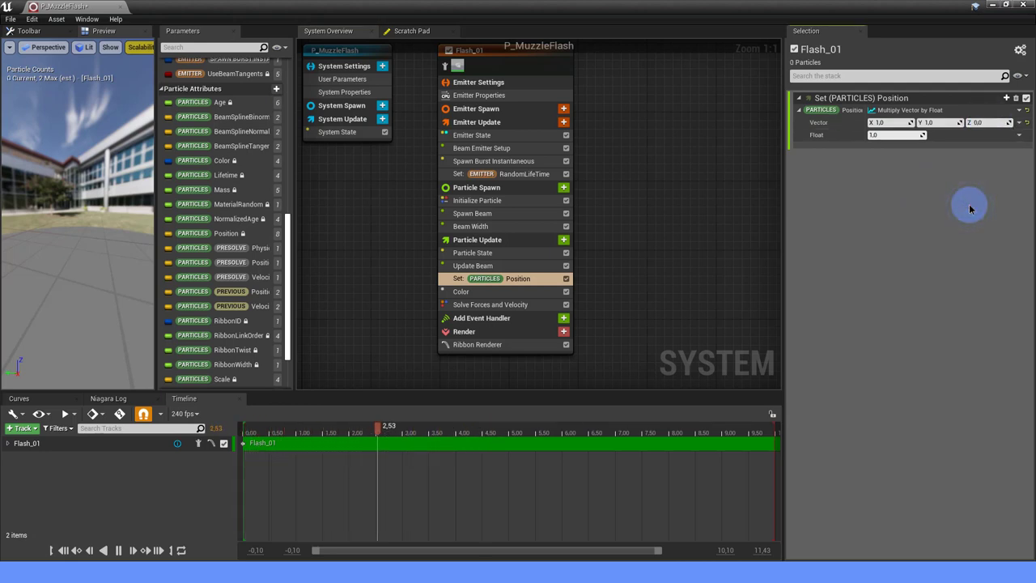
{"action": "left_click_drag", "start_coordinate": [102, 251], "coordinate": [129, 267]}
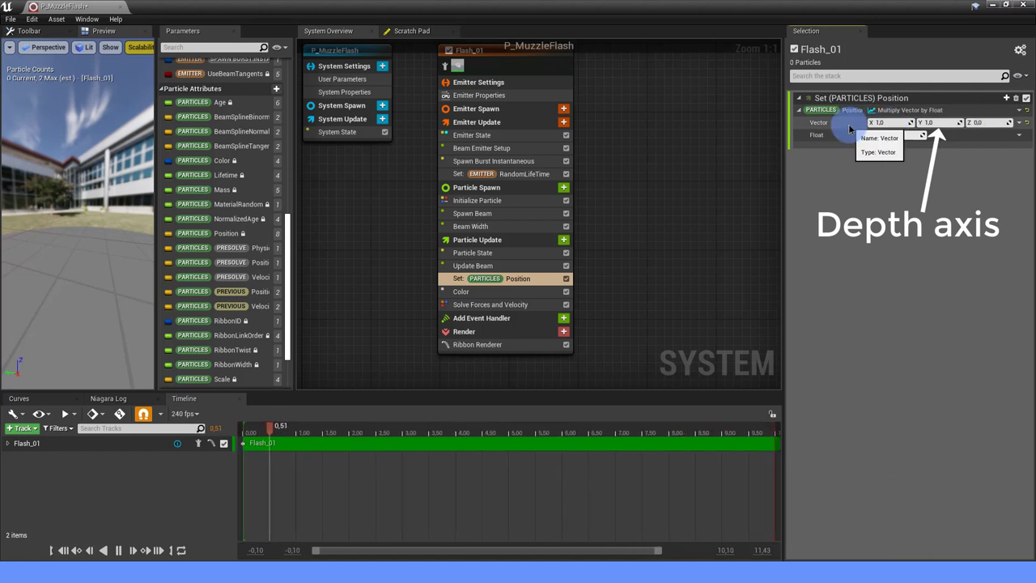
Drive the Float input with a Float from Curve indexed by INITIAL RibbonLinkOrder, first key at 0.
{"action": "left_click", "coordinate": [1020, 136]}
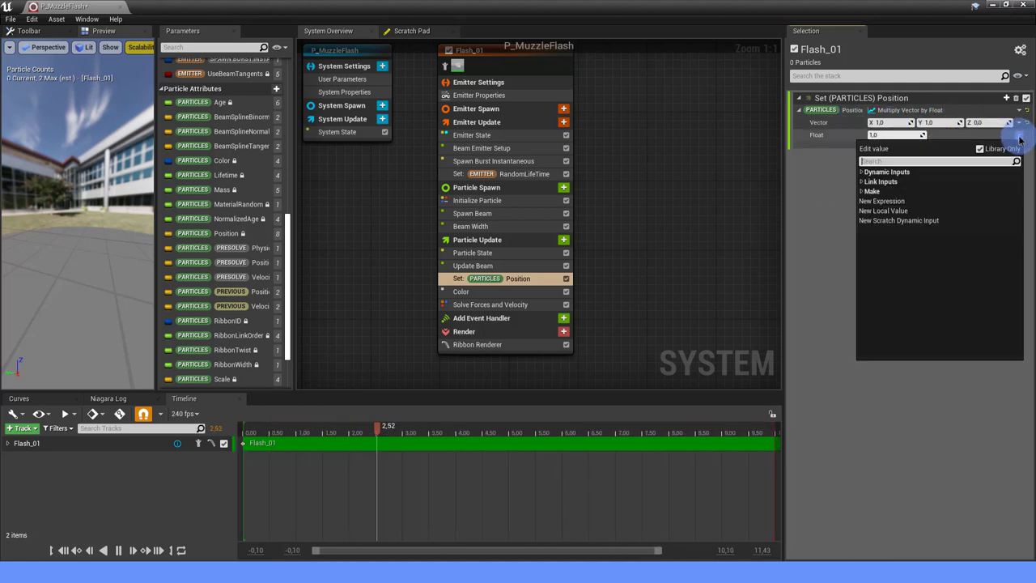
{"action": "type", "text": "CURVE"}
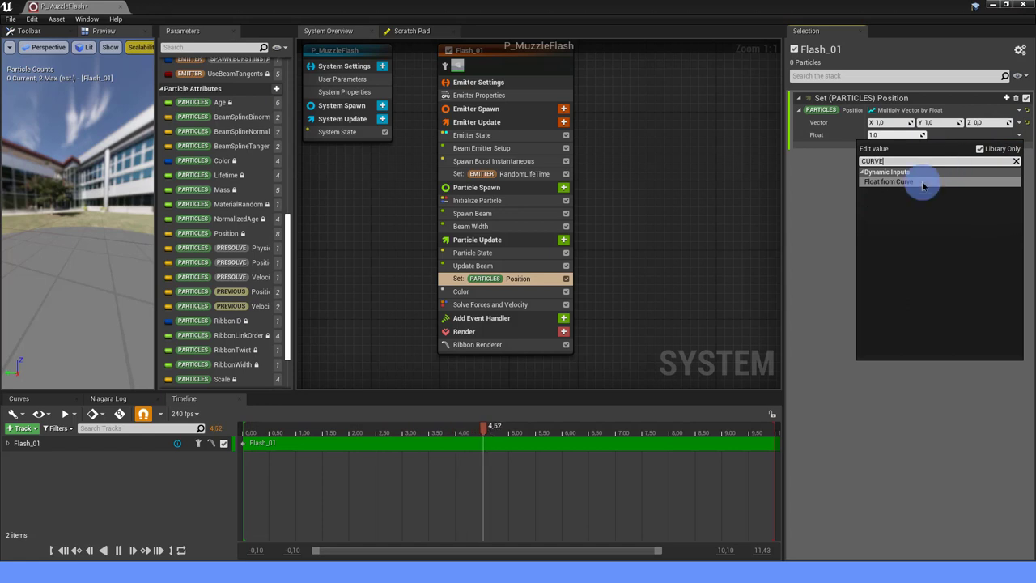
{"action": "left_click", "coordinate": [887, 187]}
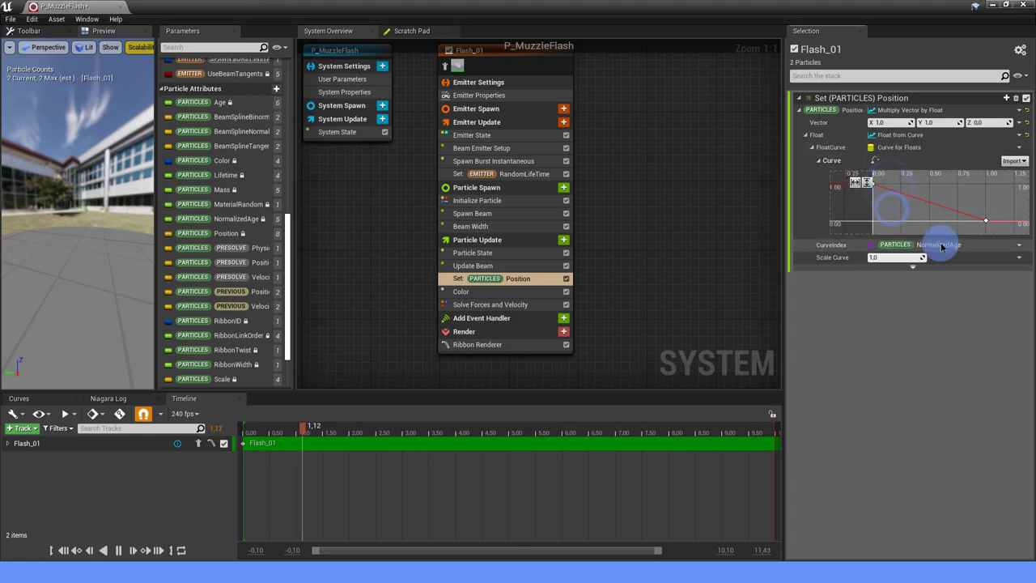
{"action": "left_click", "coordinate": [1019, 245]}
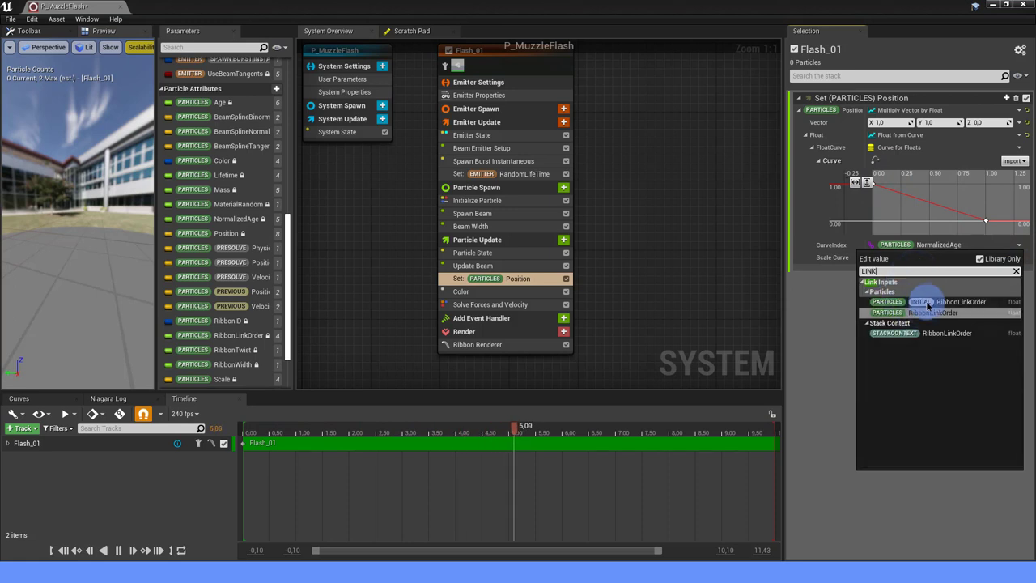
{"action": "left_click", "coordinate": [930, 301]}
{"action": "scroll", "coordinate": [909, 204], "scroll_direction": "down", "scroll_amount": 2}
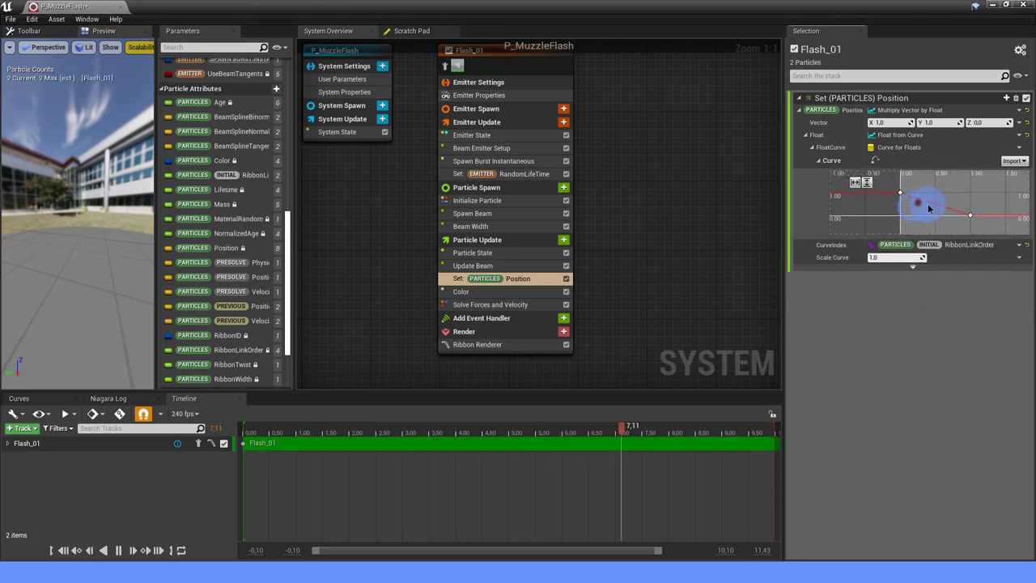
{"action": "left_click", "coordinate": [908, 193]}
{"action": "left_click", "coordinate": [957, 182]}
{"action": "type", "text": "0"}
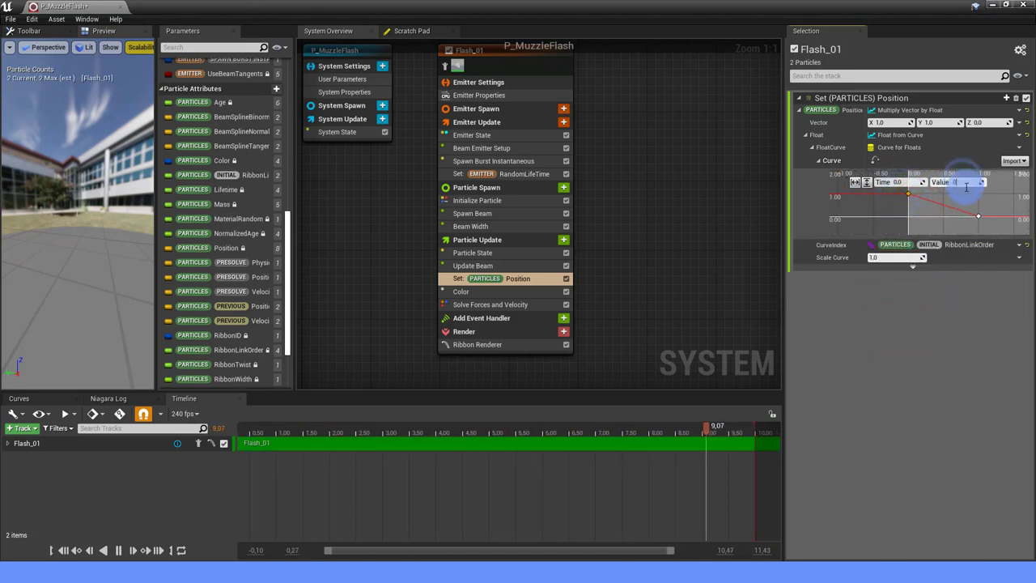
{"action": "left_click", "coordinate": [996, 232]}
{"action": "type", "text": "1"}
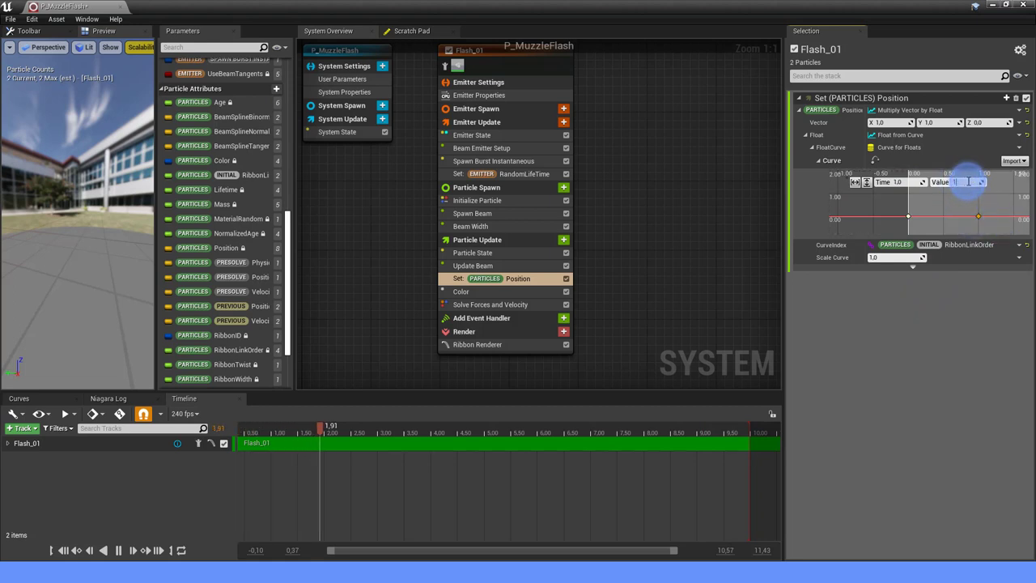
{"action": "left_click", "coordinate": [946, 207]}
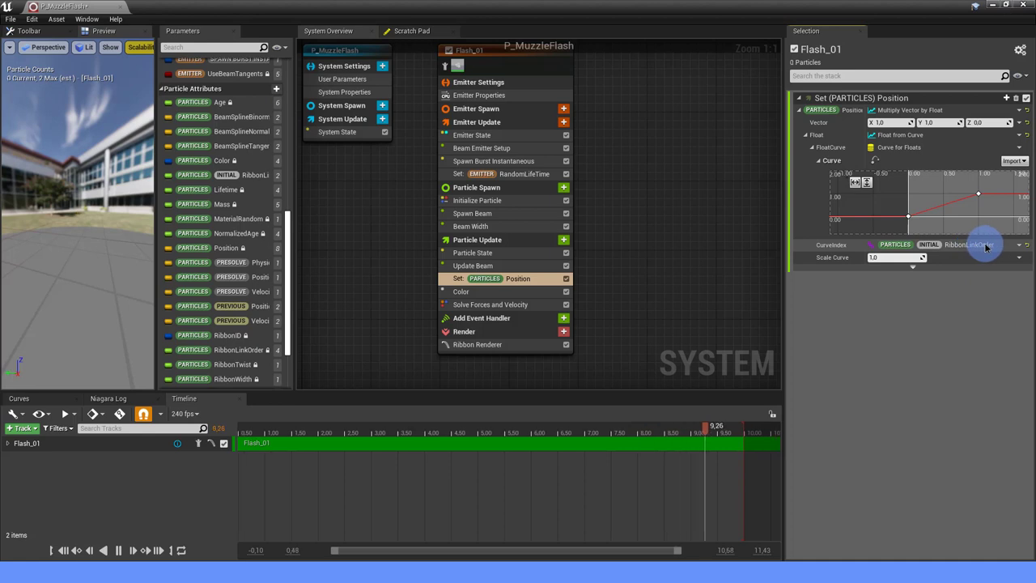
Make Scale Curve a Float from Curve and set its first key's value to 0.
{"action": "right_click", "coordinate": [837, 258]}
{"action": "left_click", "coordinate": [948, 263]}
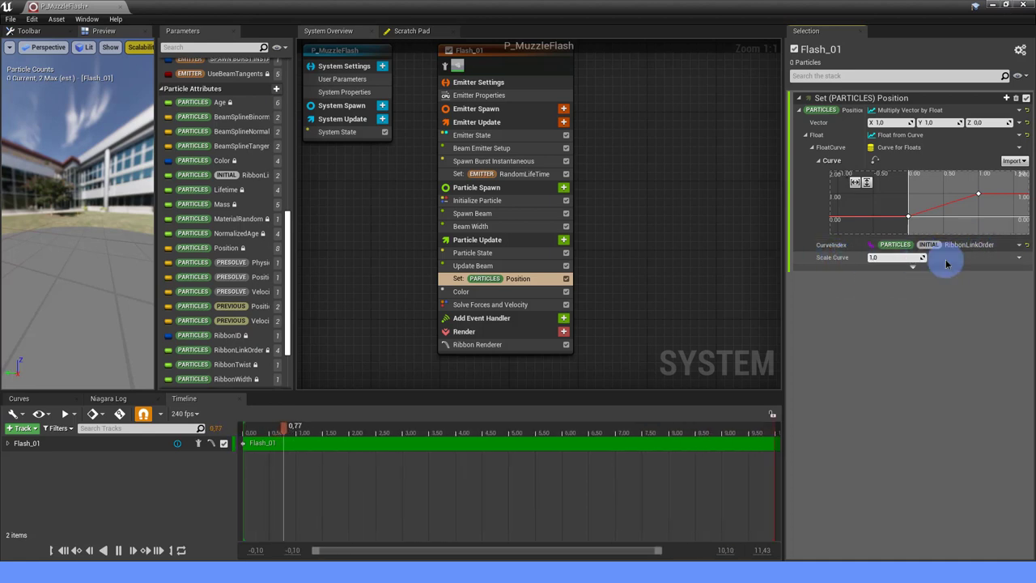
{"action": "left_click", "coordinate": [1016, 260]}
{"action": "type", "text": "CURVE"}
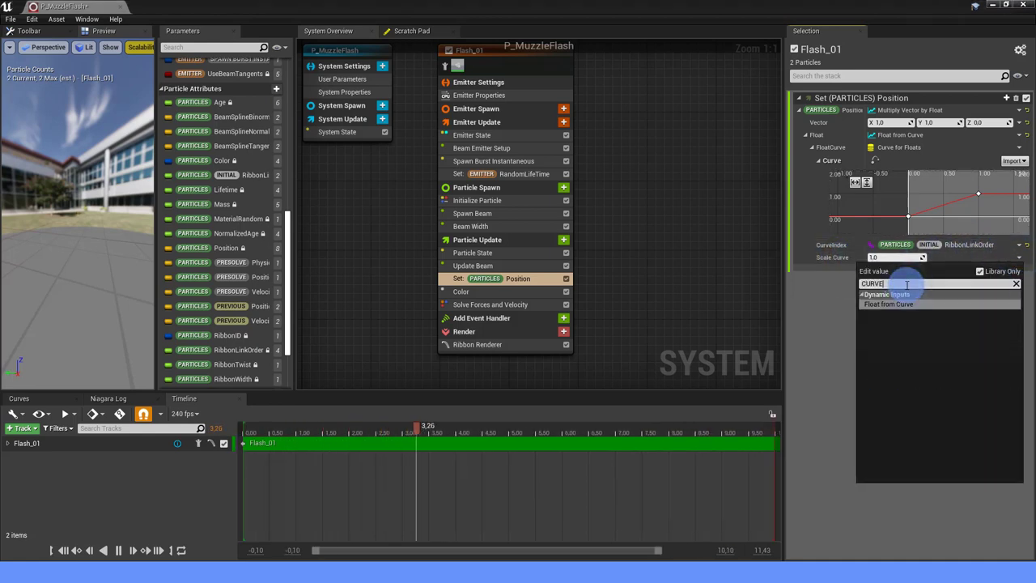
{"action": "left_click", "coordinate": [888, 305]}
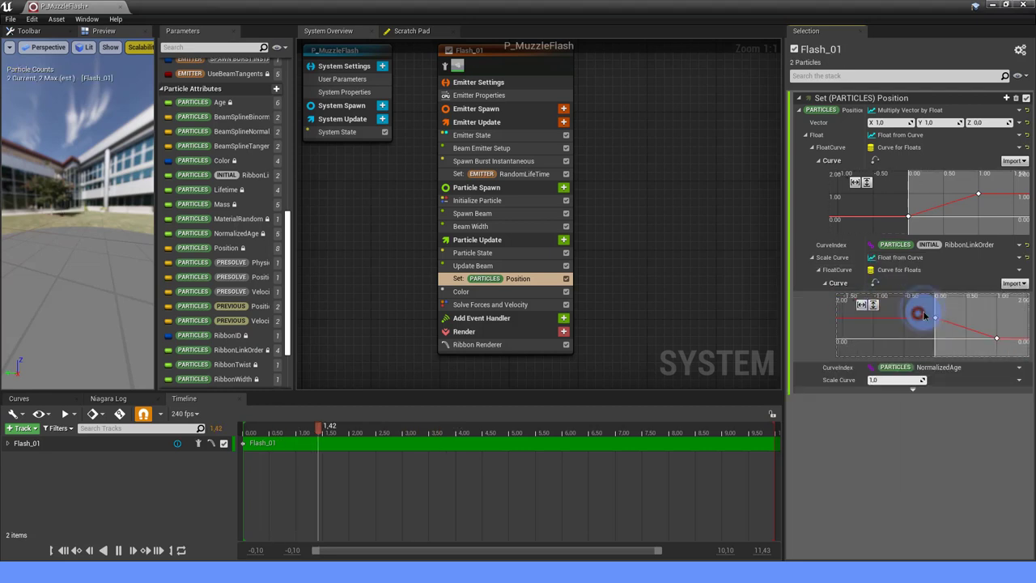
{"action": "left_click", "coordinate": [928, 317]}
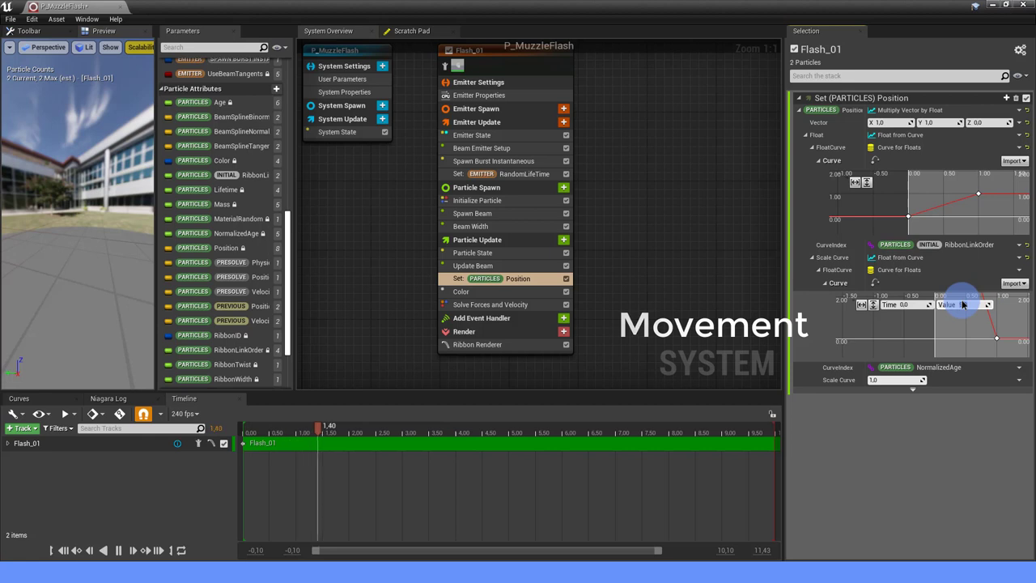
{"action": "left_click", "coordinate": [1006, 348]}
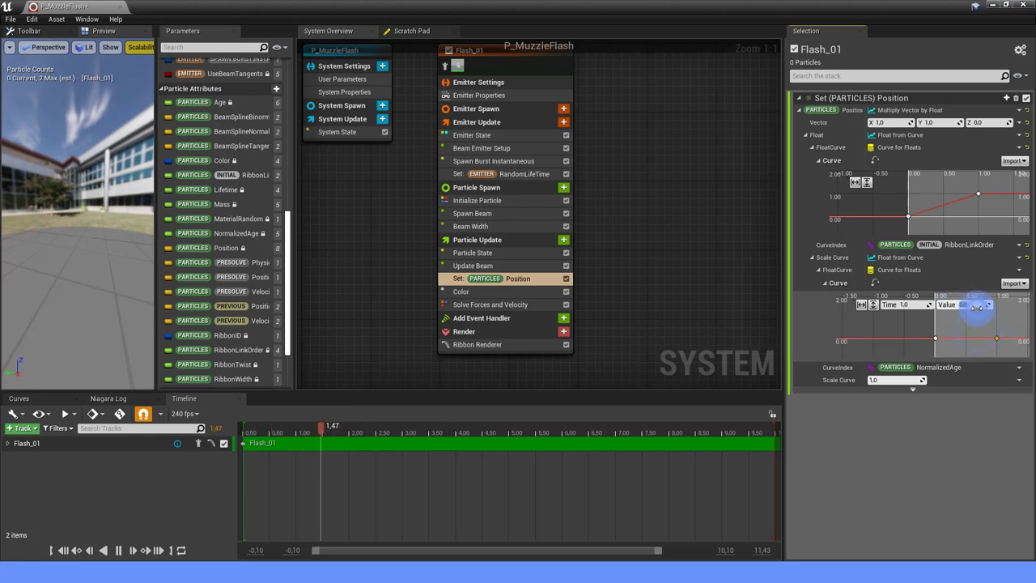
Steepen the scale curve's rise by dragging the tangent at its 0,0 key.
{"action": "left_click", "coordinate": [928, 320], "text": "shift"}
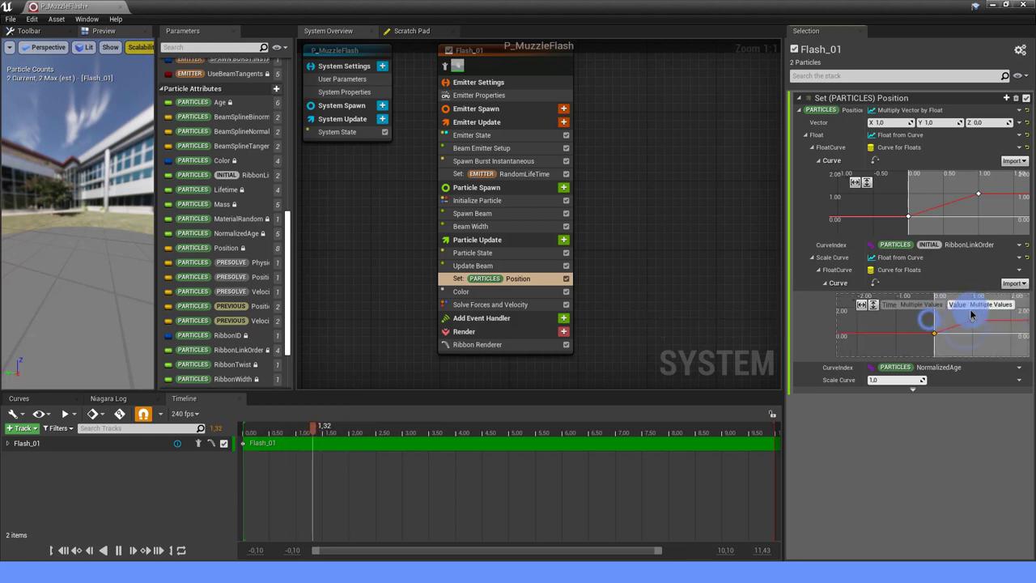
{"action": "right_click", "coordinate": [973, 324]}
{"action": "left_click", "coordinate": [988, 356]}
{"action": "left_click", "coordinate": [936, 332]}
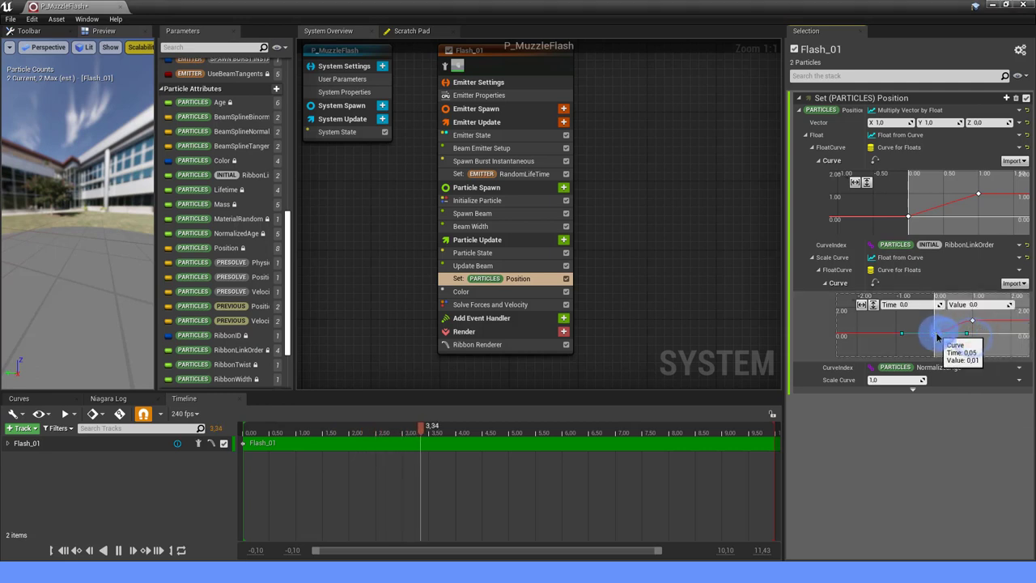
{"action": "left_click_drag", "start_coordinate": [966, 330], "coordinate": [960, 312]}
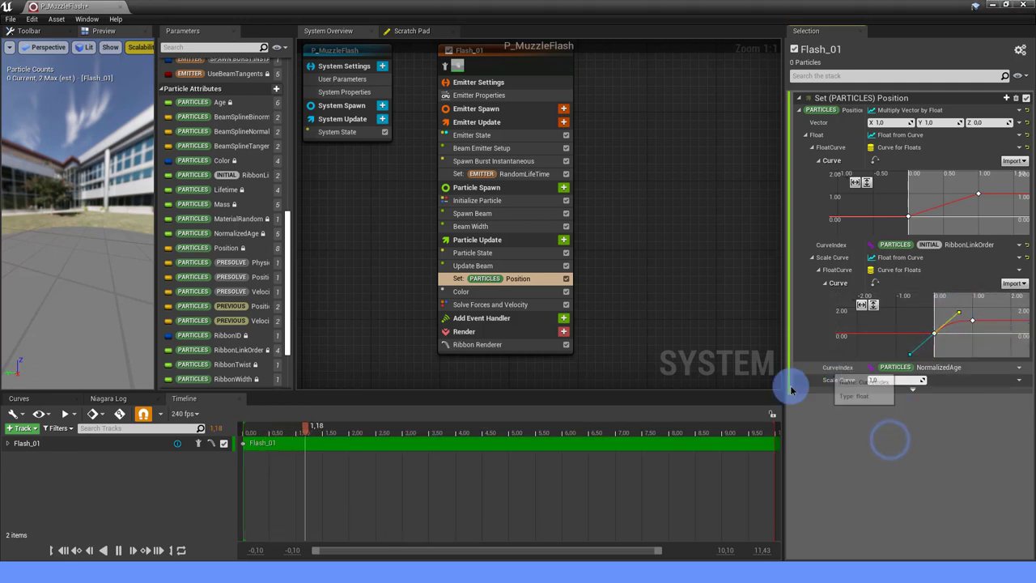
{"action": "scroll", "coordinate": [255, 202], "scroll_direction": "up", "scroll_amount": 6}
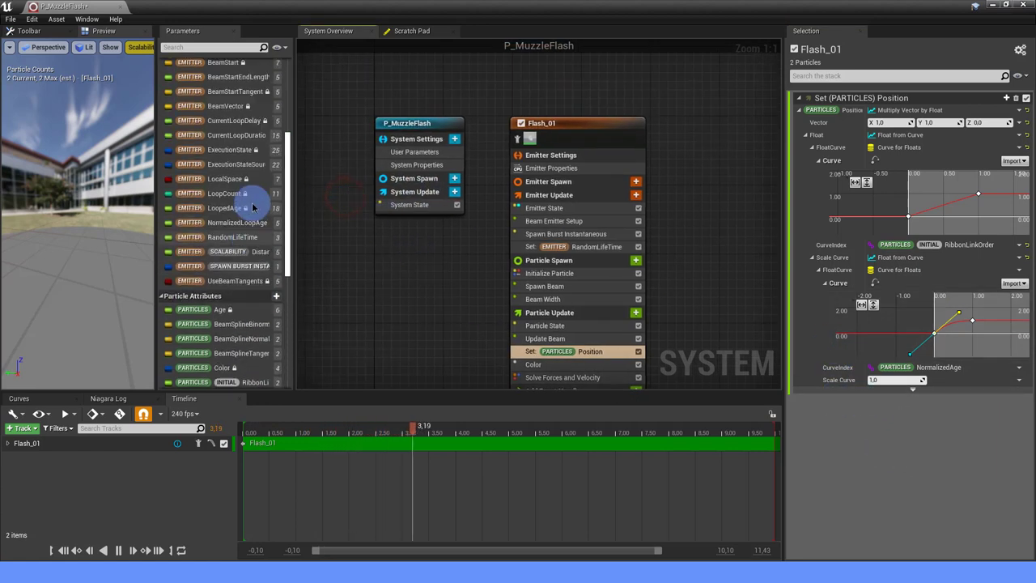
{"action": "scroll", "coordinate": [261, 120], "scroll_direction": "up", "scroll_amount": 6}
{"action": "scroll", "coordinate": [278, 80], "scroll_direction": "up", "scroll_amount": 2}
Add a new float user-exposed parameter named Power.
{"action": "left_click", "coordinate": [276, 65]}
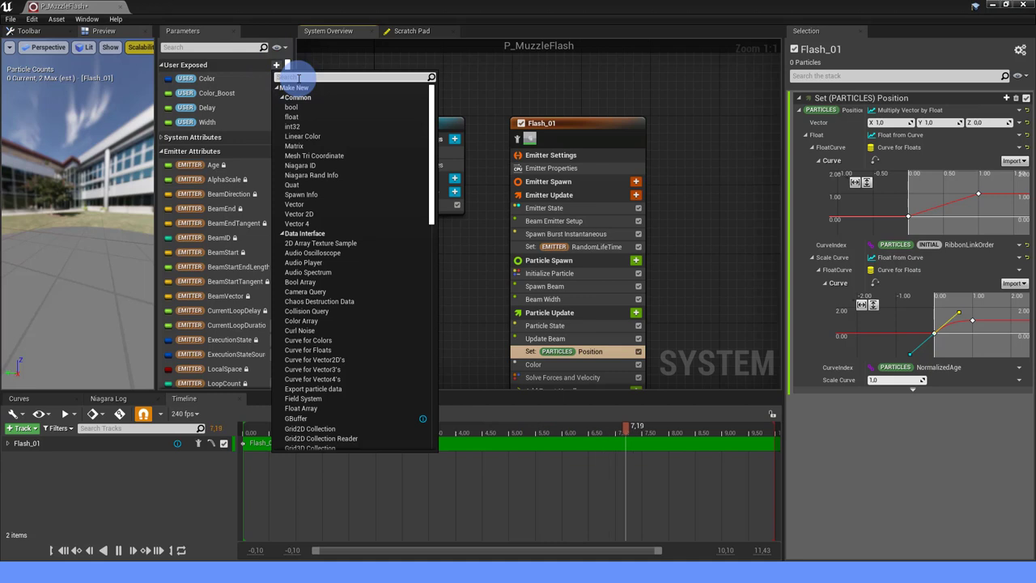
{"action": "type", "text": "FLOAT"}
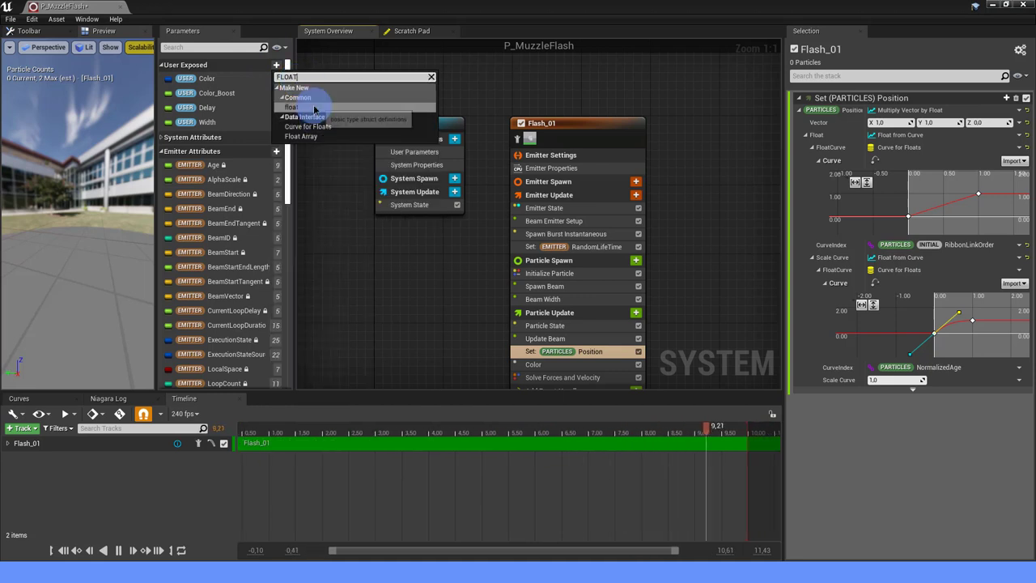
{"action": "left_click", "coordinate": [315, 108]}
{"action": "type", "text": "Power"}
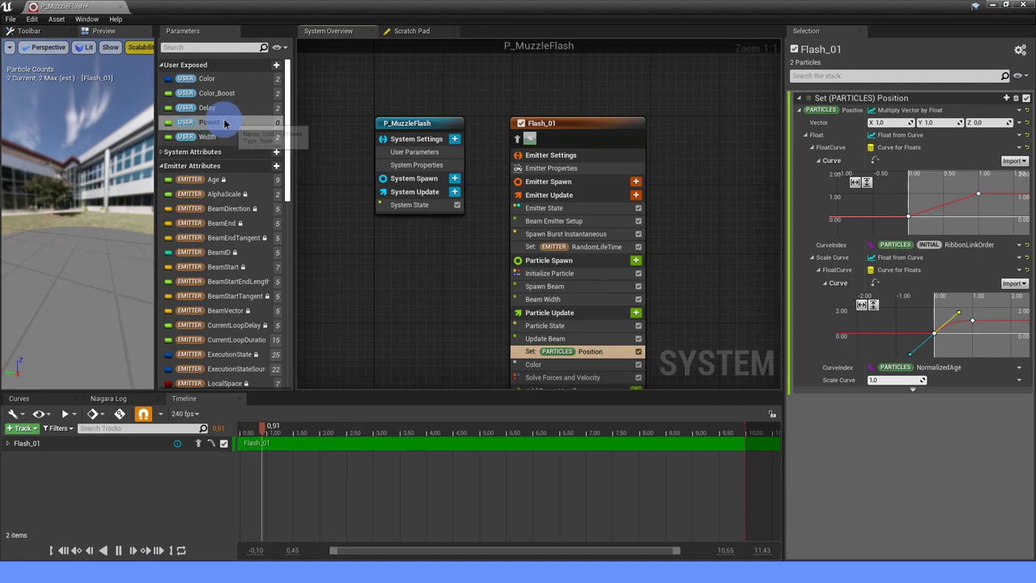
Link Power to Flash_01's Scale Curve input and set its value to 20.
{"action": "left_click", "coordinate": [225, 124]}
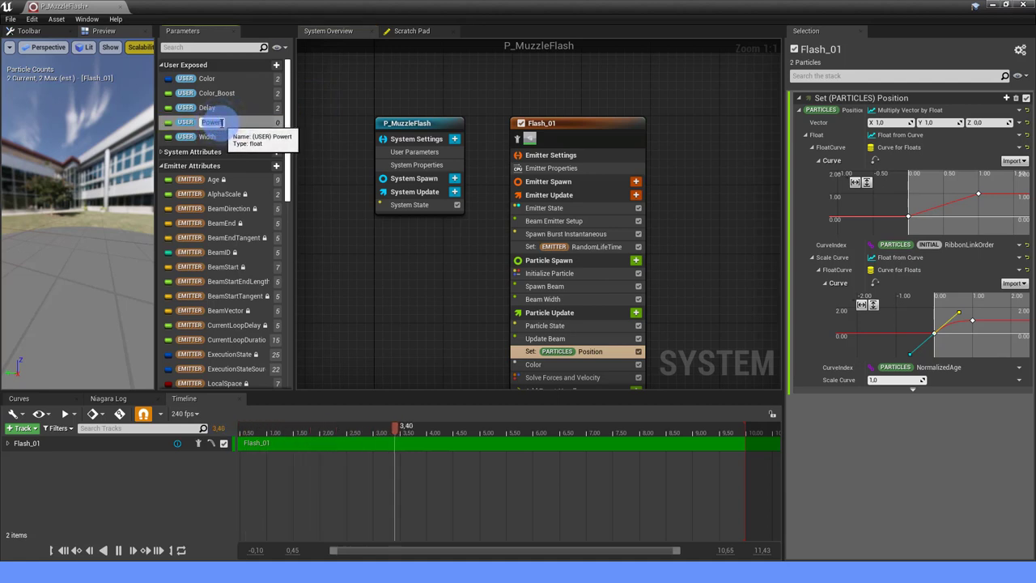
{"action": "left_click", "coordinate": [349, 243]}
{"action": "mouse_move", "coordinate": [209, 121]}
{"action": "left_mouse_down"}
{"action": "mouse_move", "coordinate": [829, 388]}
{"action": "mouse_move", "coordinate": [883, 376]}
{"action": "left_mouse_up"}
{"action": "left_click", "coordinate": [432, 128]}
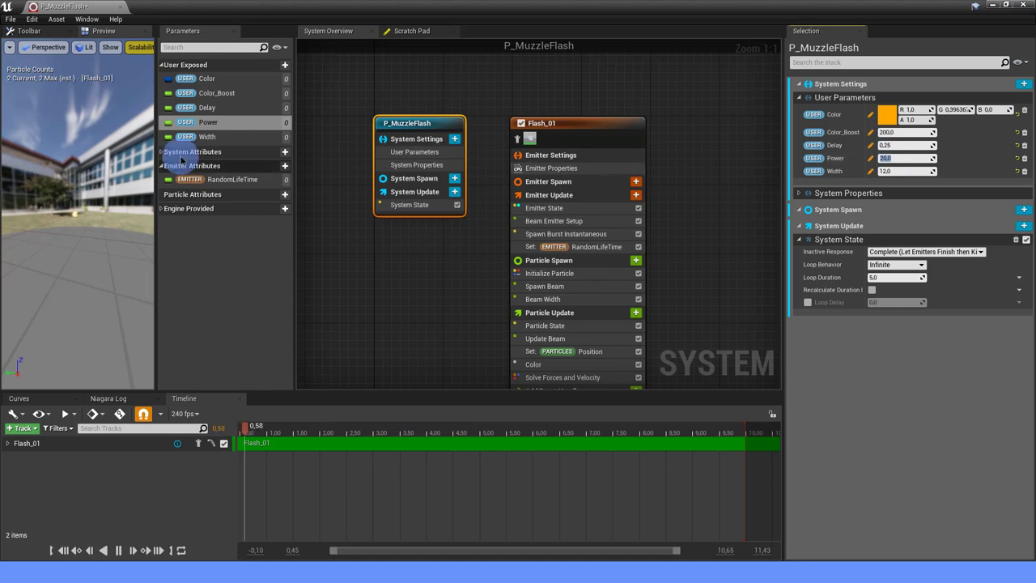
{"action": "mouse_move", "coordinate": [78, 214]}
{"action": "left_mouse_down"}
{"action": "mouse_move", "coordinate": [42, 211]}
{"action": "mouse_move", "coordinate": [161, 315]}
{"action": "mouse_move", "coordinate": [31, 92]}
{"action": "mouse_move", "coordinate": [4, 133]}
{"action": "mouse_move", "coordinate": [188, 208]}
{"action": "mouse_move", "coordinate": [84, 214]}
{"action": "left_mouse_up"}
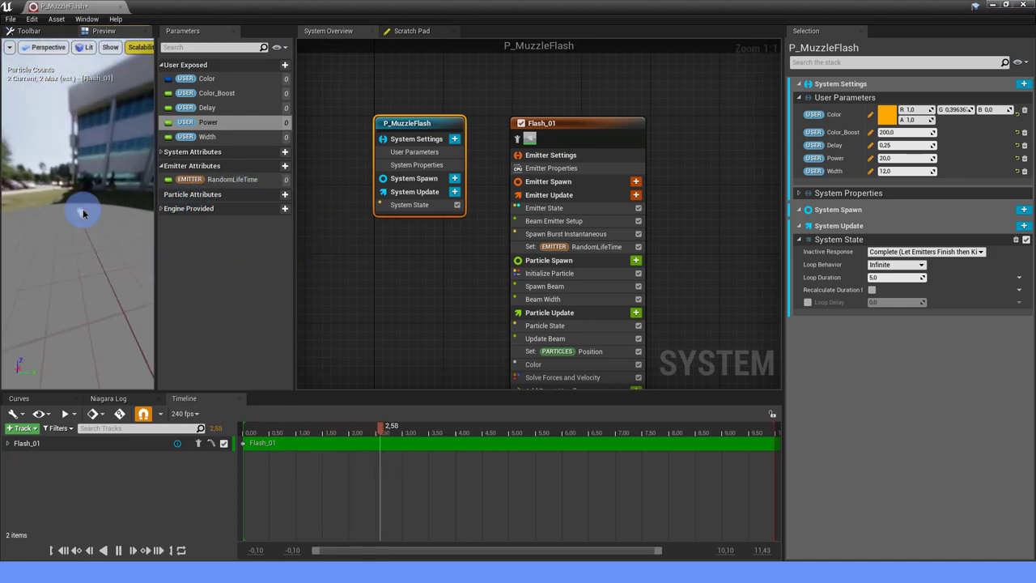
Paste a copy of the Flash_01 emitter beside it and rename it Flash_02.
{"action": "scroll", "coordinate": [420, 269], "scroll_direction": "down", "scroll_amount": 2}
{"action": "right_click_drag", "start_coordinate": [606, 175], "coordinate": [521, 155]}
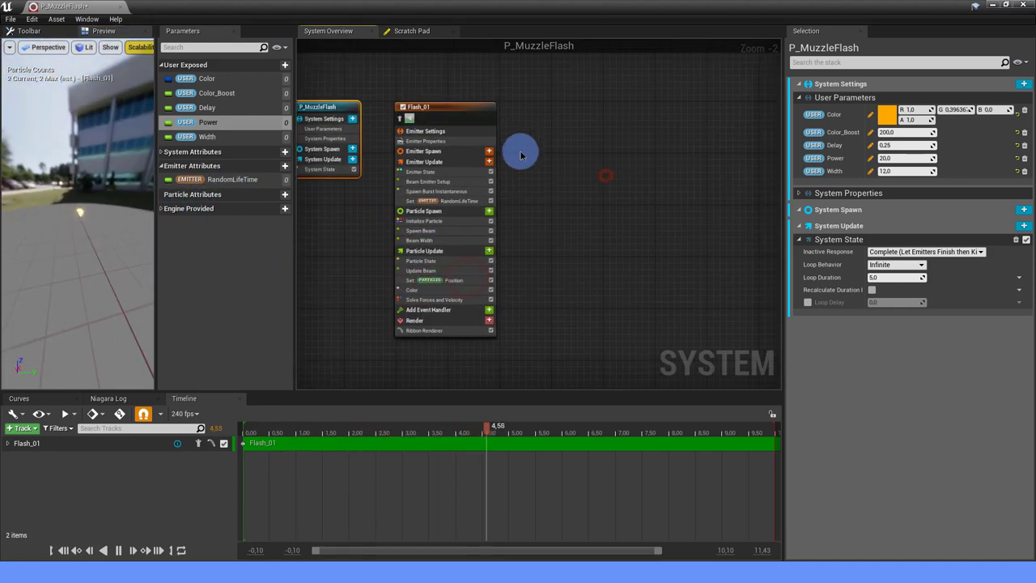
{"action": "left_click", "coordinate": [470, 110]}
{"action": "left_click", "coordinate": [544, 111]}
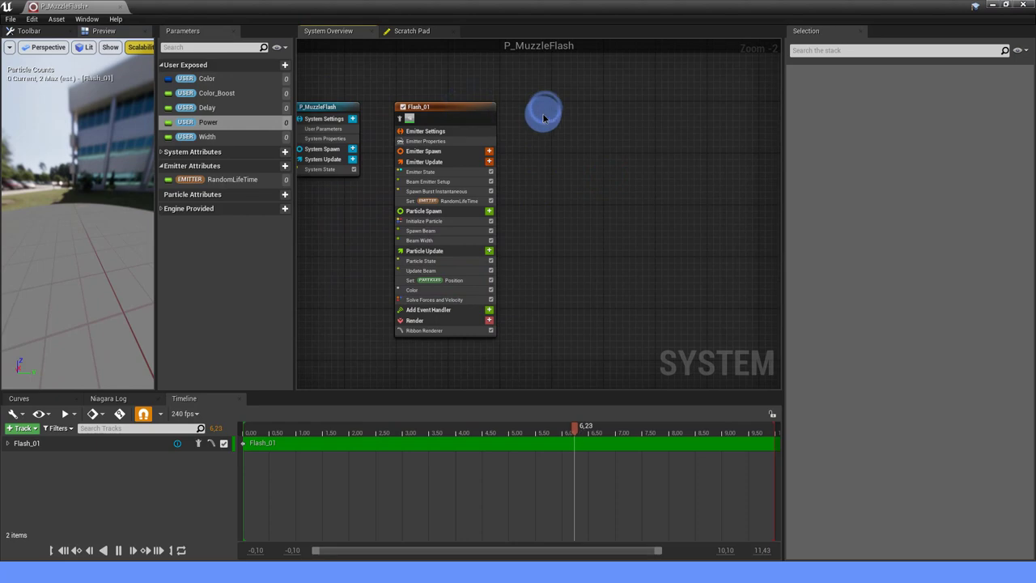
{"action": "key", "text": "ctrl+v"}
{"action": "left_click", "coordinate": [552, 107]}
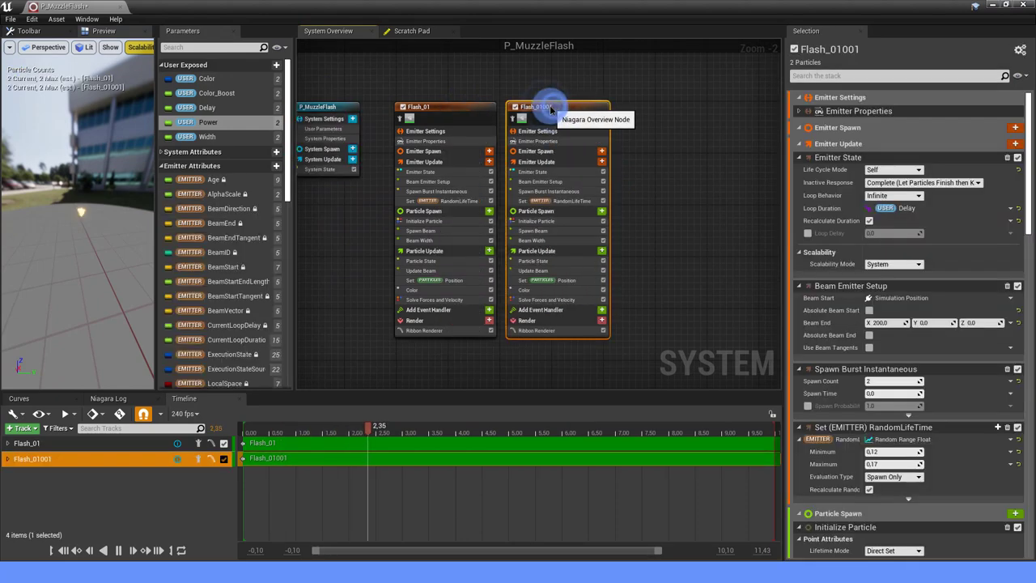
{"action": "double_click", "coordinate": [550, 109]}
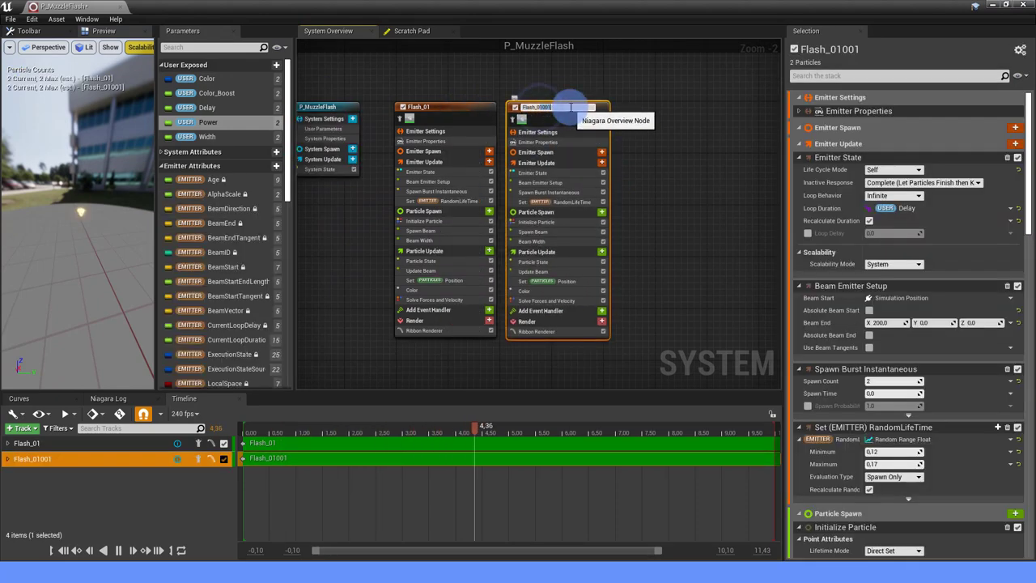
{"action": "left_click", "coordinate": [658, 180]}
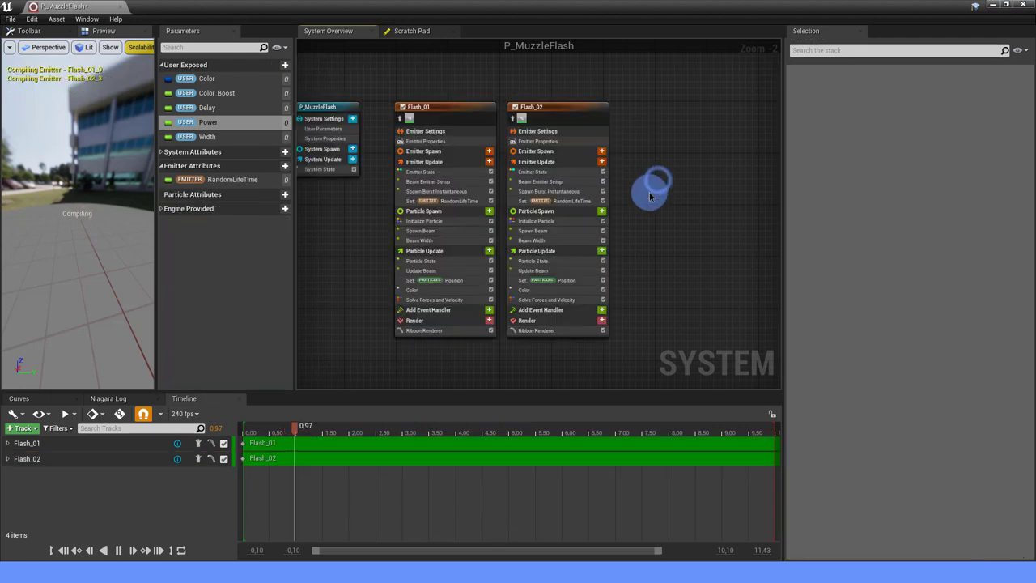
Set Flash_02's Set Position vector X to -1.0.
{"action": "left_click", "coordinate": [558, 284]}
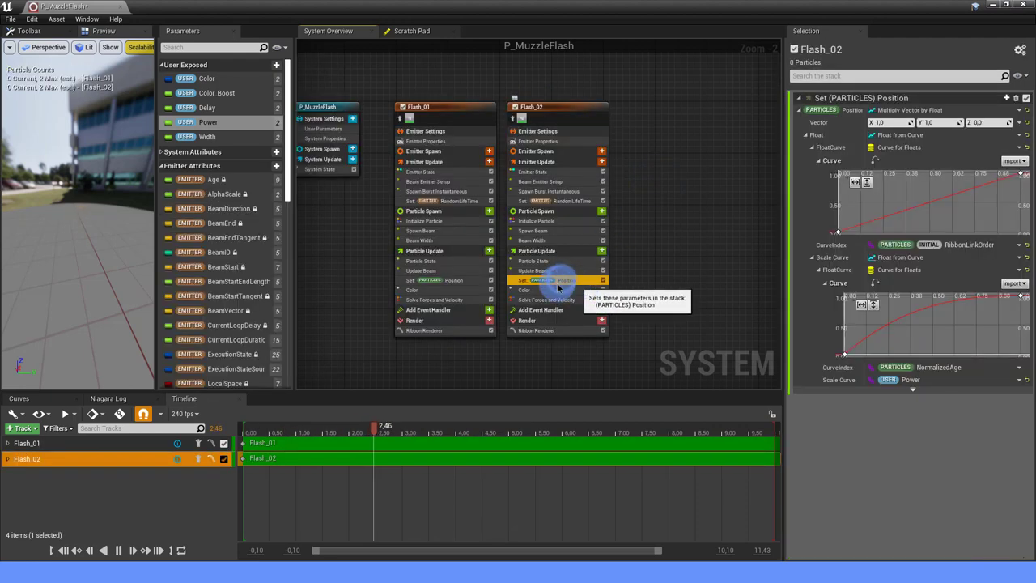
{"action": "left_click", "coordinate": [888, 122]}
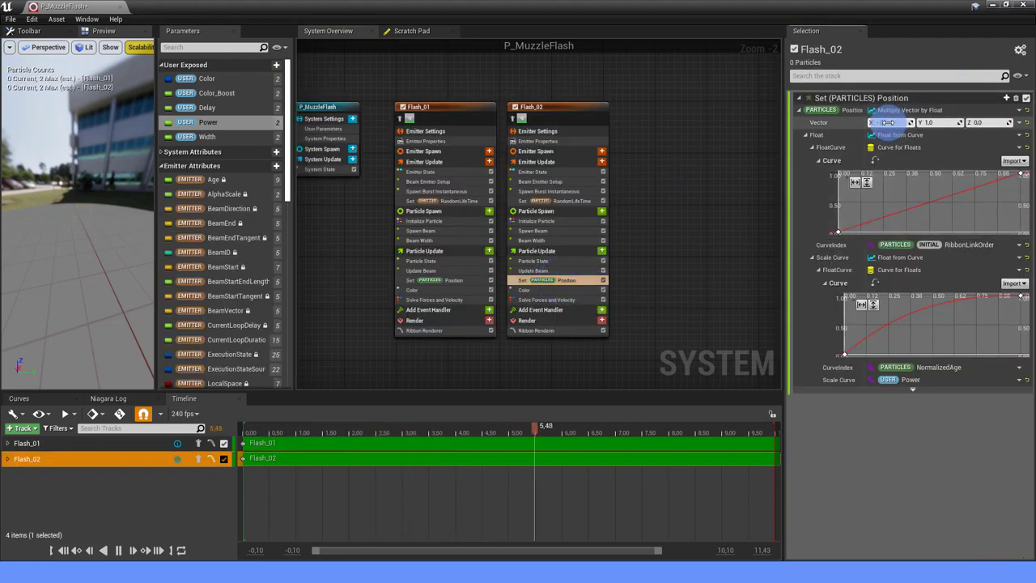
{"action": "type", "text": "-1"}
{"action": "left_click", "coordinate": [738, 157]}
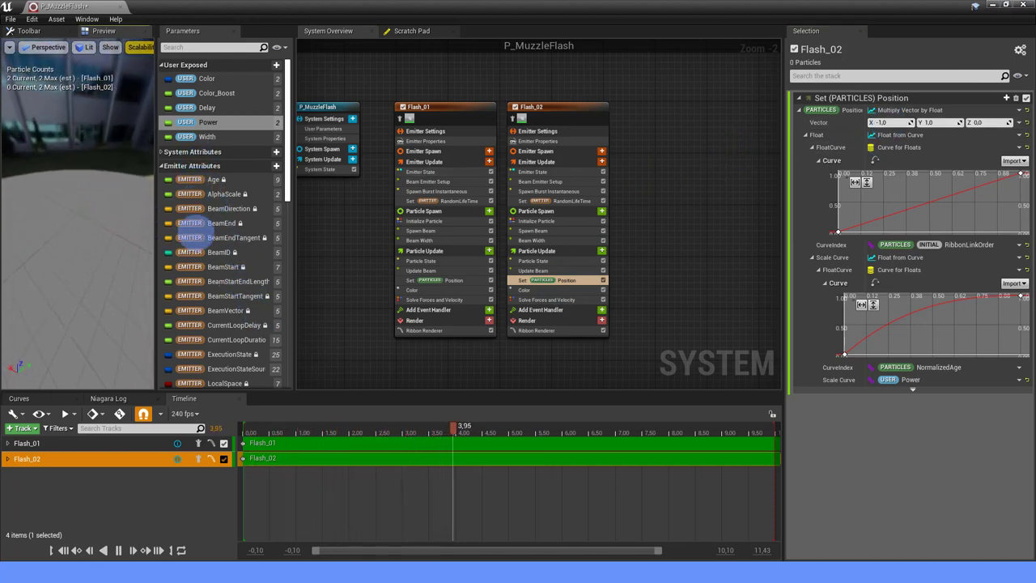
{"action": "left_click_drag", "start_coordinate": [148, 188], "coordinate": [140, 213]}
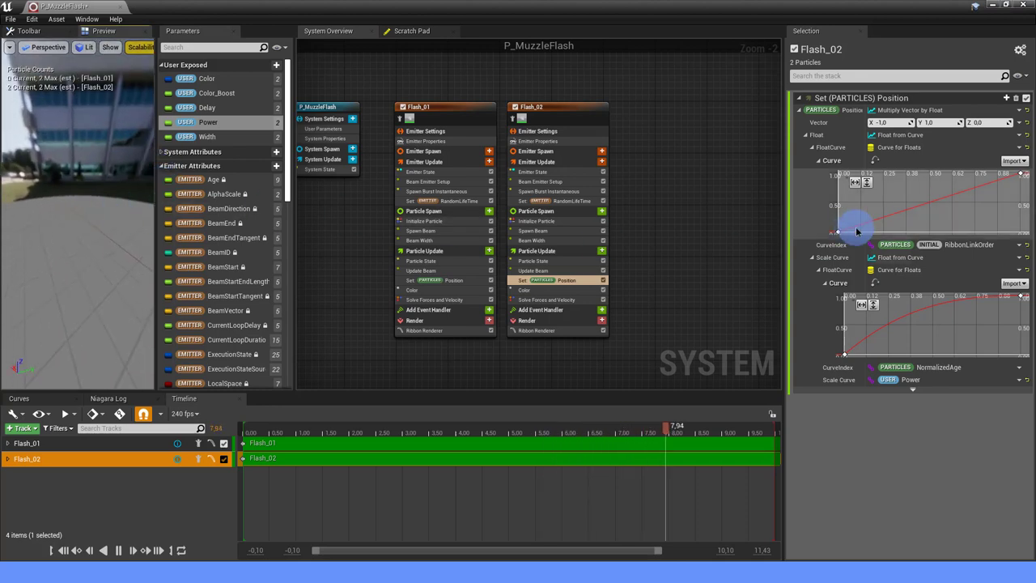
{"action": "left_click_drag", "start_coordinate": [459, 77], "coordinate": [550, 132]}
Paste copies of both emitters and set Flash_02001's position vector to X 0, Z -1.
{"action": "left_click", "coordinate": [705, 139]}
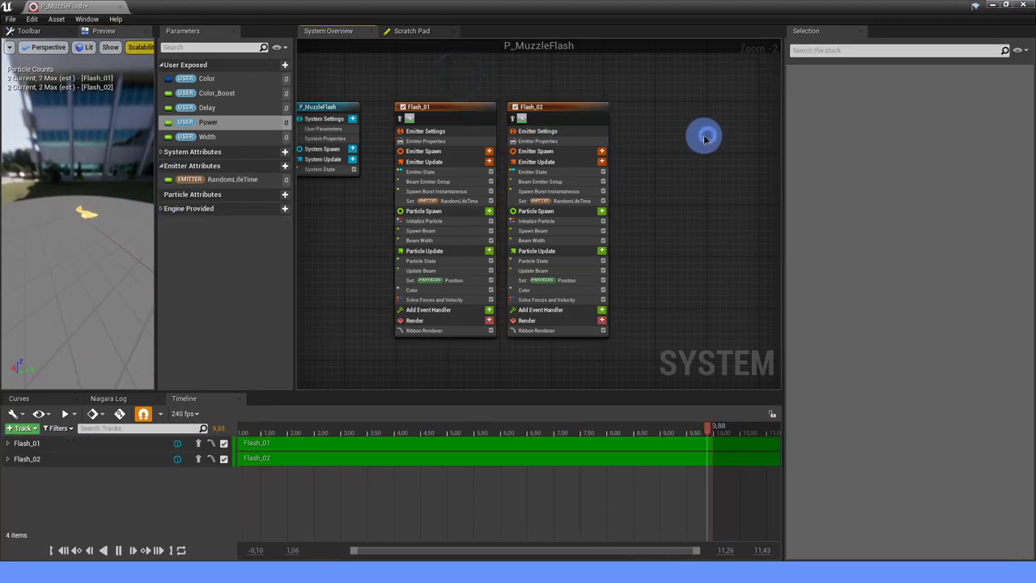
{"action": "key", "text": "ctrl+v"}
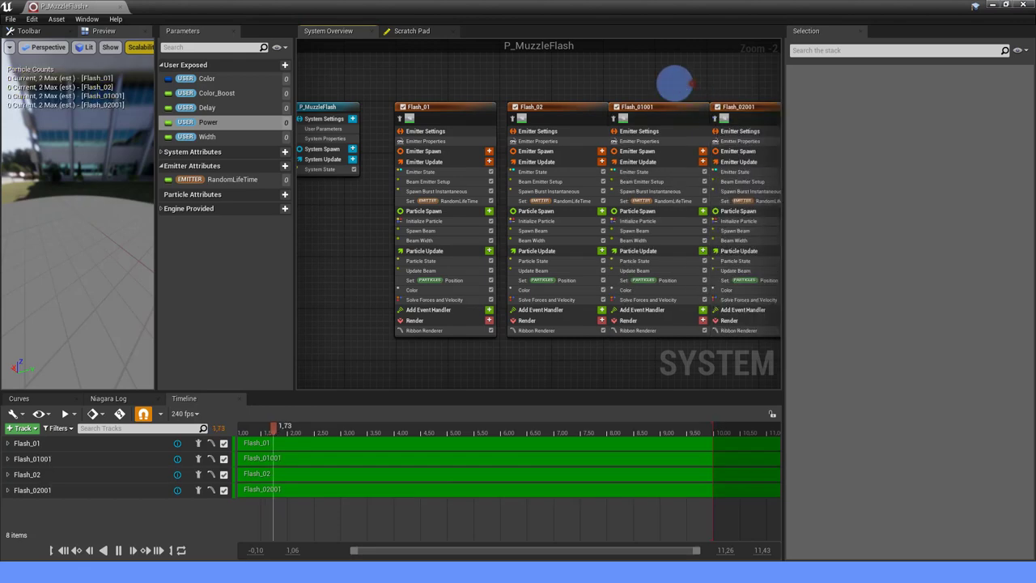
{"action": "left_click", "coordinate": [629, 72]}
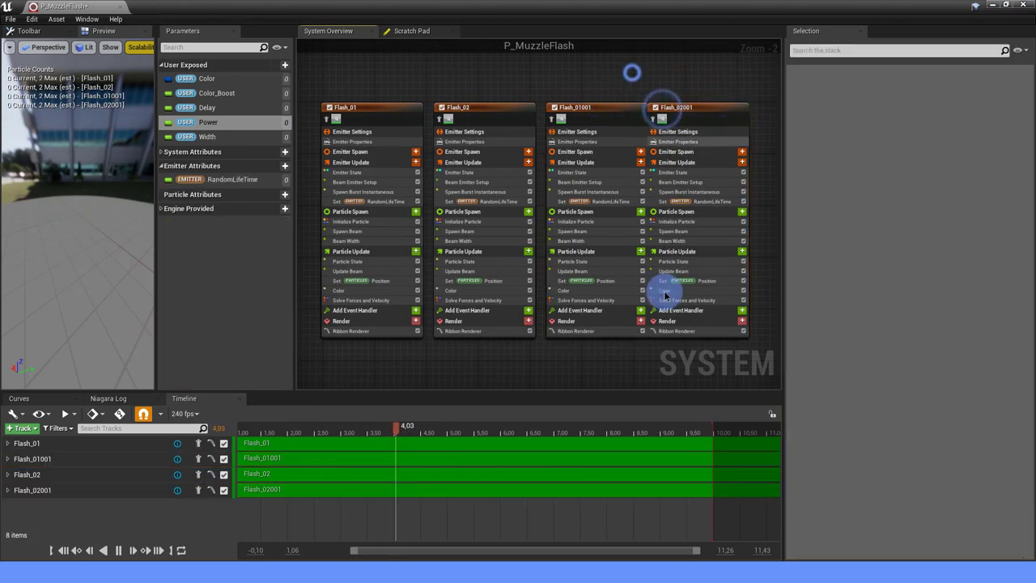
{"action": "right_click_drag", "start_coordinate": [726, 121], "coordinate": [621, 115]}
{"action": "left_click", "coordinate": [614, 109]}
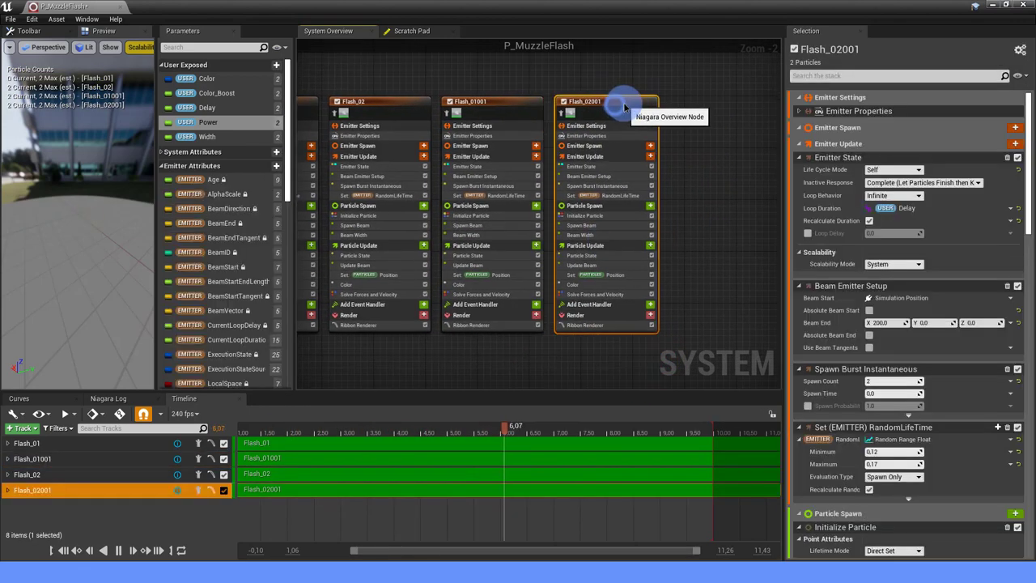
{"action": "left_click", "coordinate": [619, 275]}
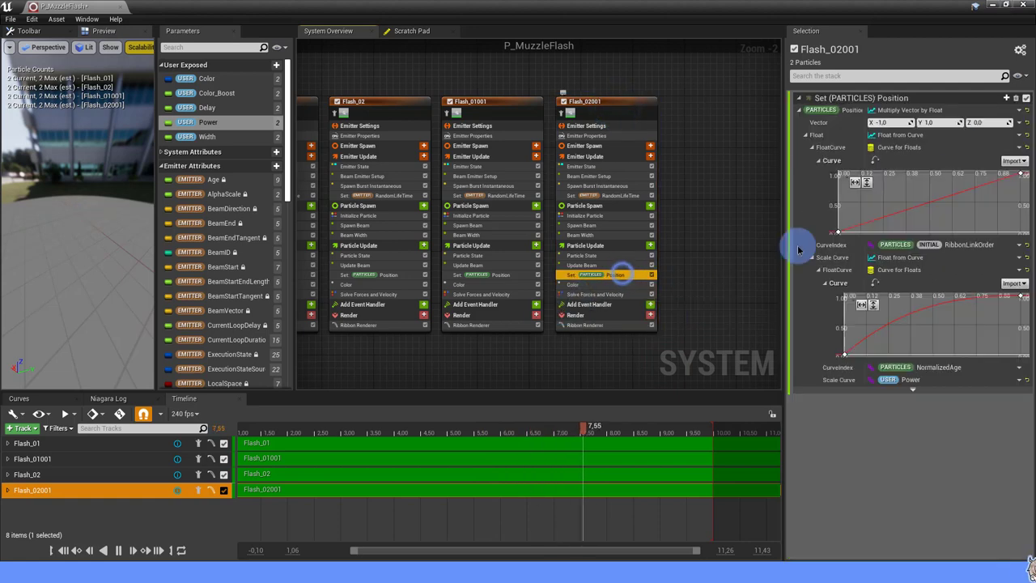
{"action": "left_click", "coordinate": [894, 123]}
{"action": "type", "text": "0"}
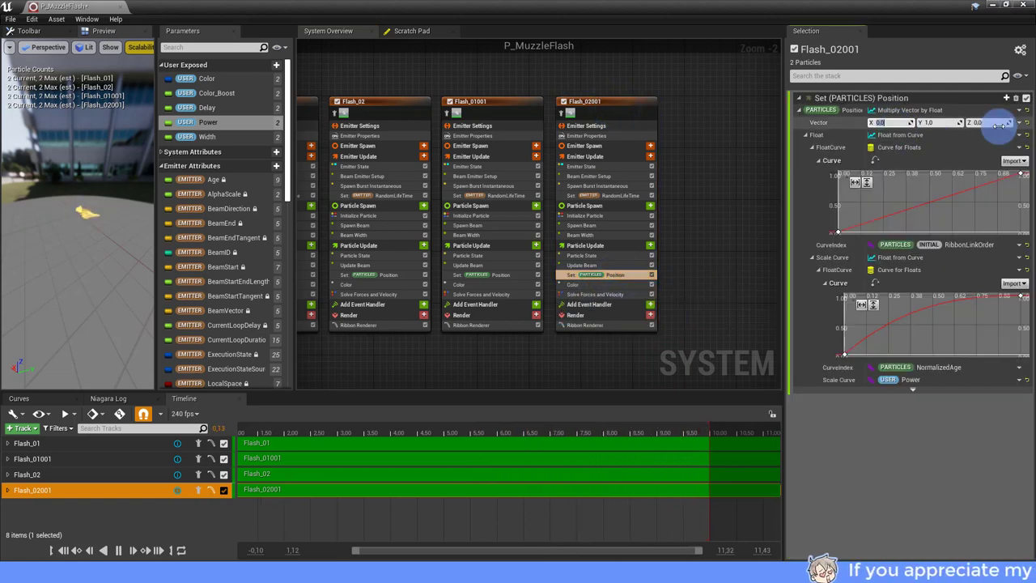
{"action": "left_click", "coordinate": [996, 123]}
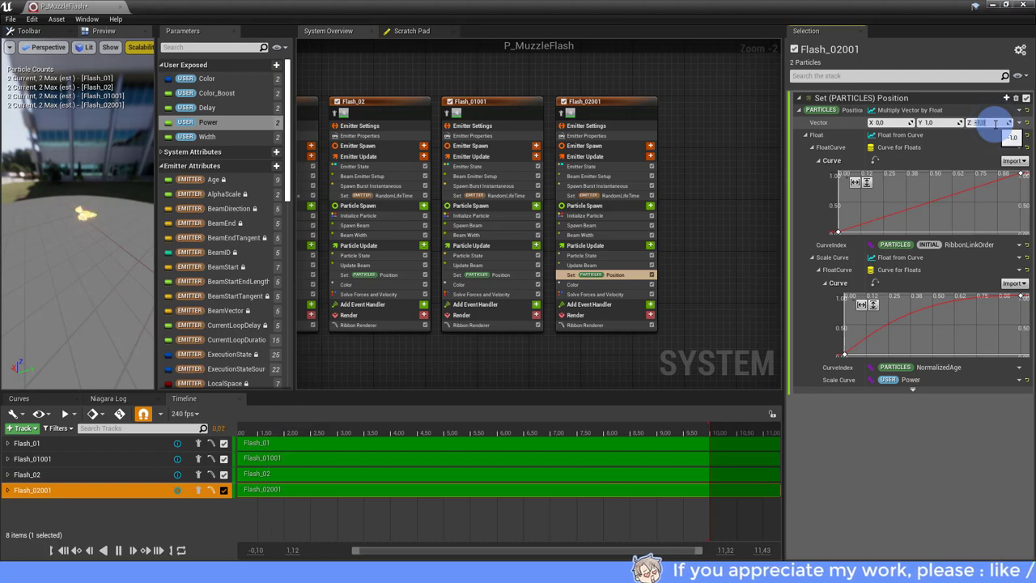
{"action": "type", "text": "-1"}
{"action": "key", "text": "Return"}
Set Flash_01001's position vector to X 0 and Z 1.
{"action": "left_click", "coordinate": [504, 276]}
{"action": "left_click", "coordinate": [891, 123]}
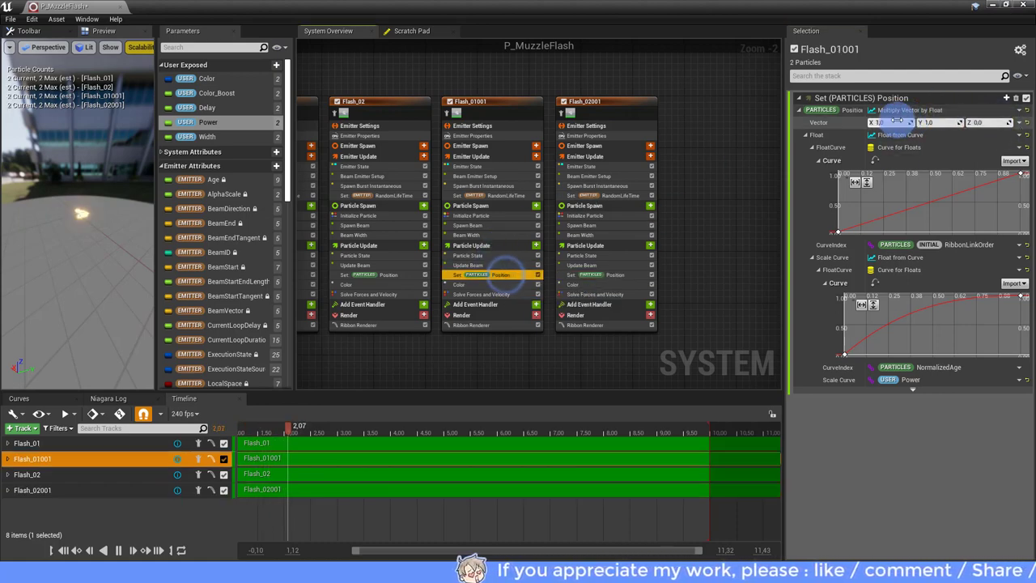
{"action": "type", "text": "0"}
{"action": "left_click", "coordinate": [996, 122]}
{"action": "type", "text": "1"}
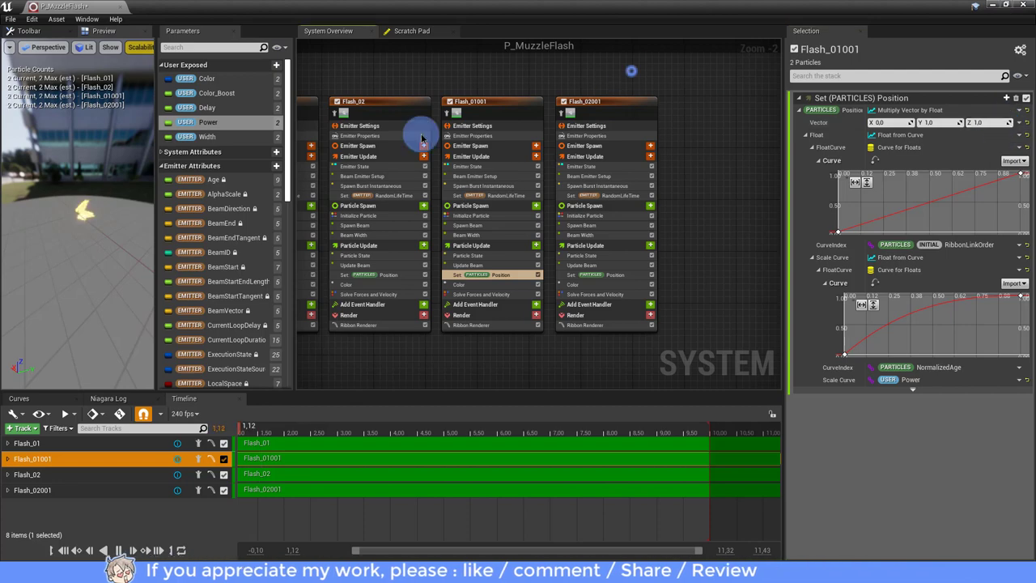
{"action": "left_click_drag", "start_coordinate": [42, 231], "coordinate": [95, 232]}
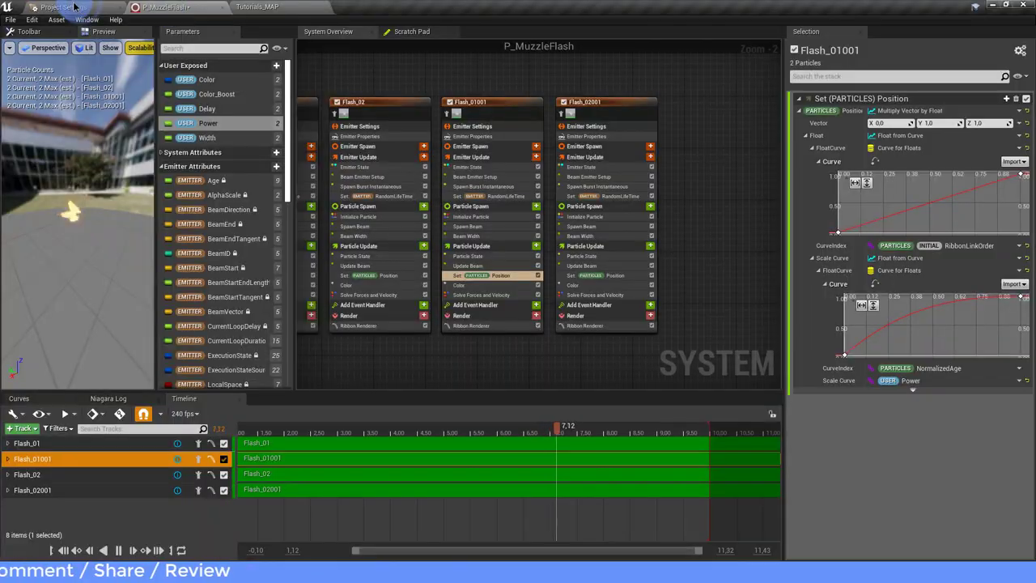
Search Project Settings for 'motion', untick Motion Blur, and close the settings tab.
{"action": "left_click", "coordinate": [93, 9]}
{"action": "left_click", "coordinate": [123, 11]}
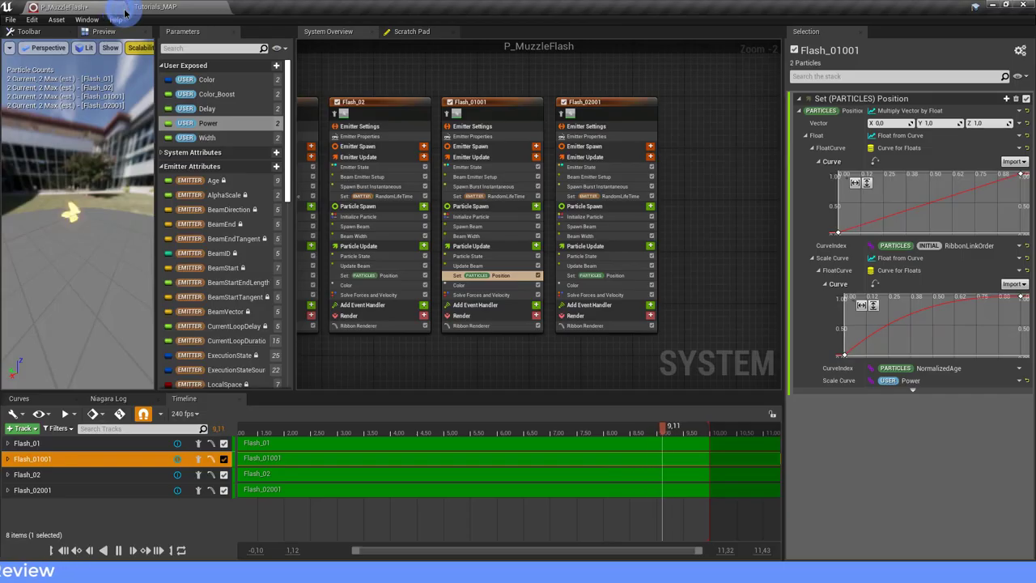
{"action": "left_click", "coordinate": [92, 10]}
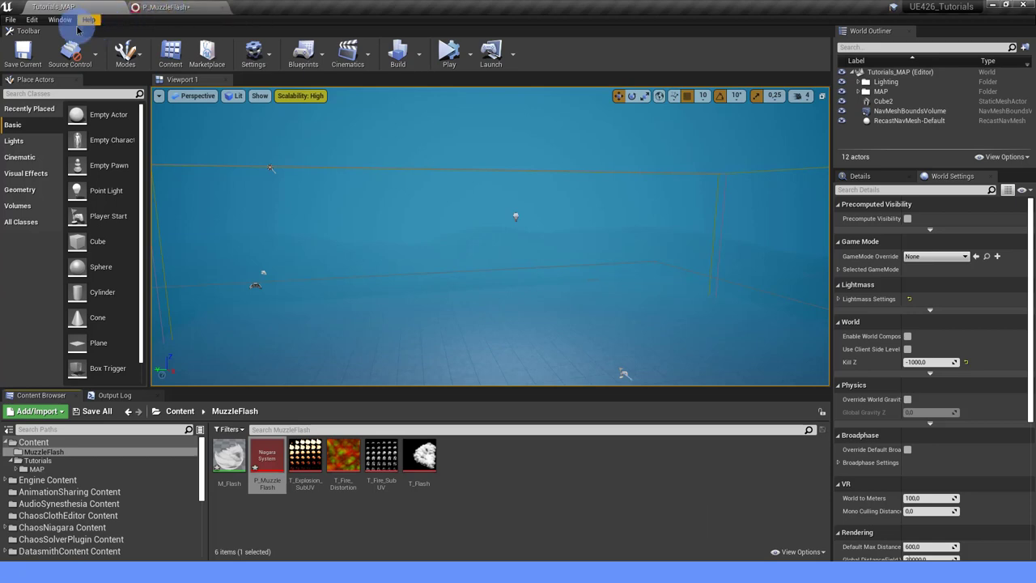
{"action": "left_click", "coordinate": [33, 20]}
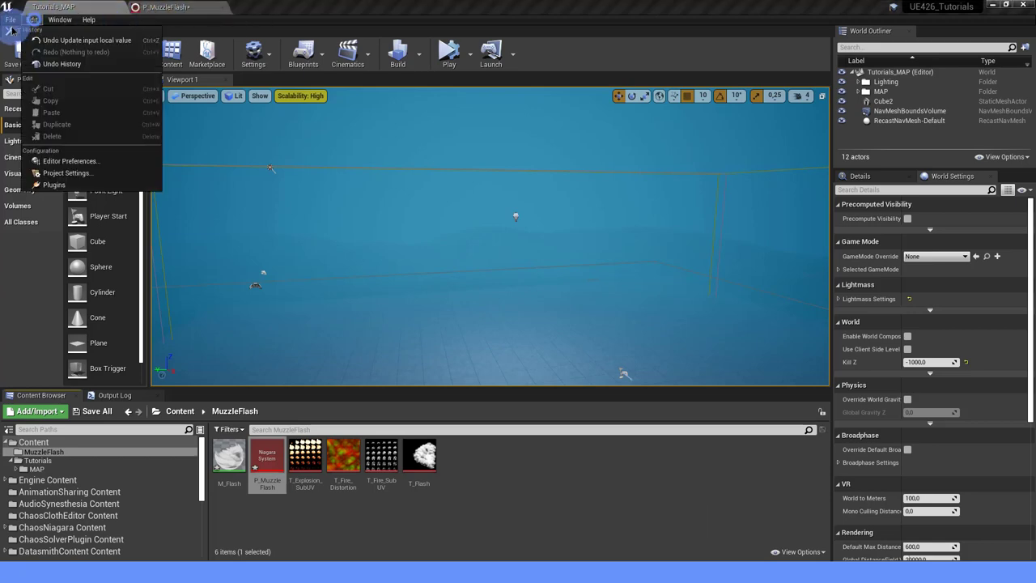
{"action": "left_click", "coordinate": [81, 172]}
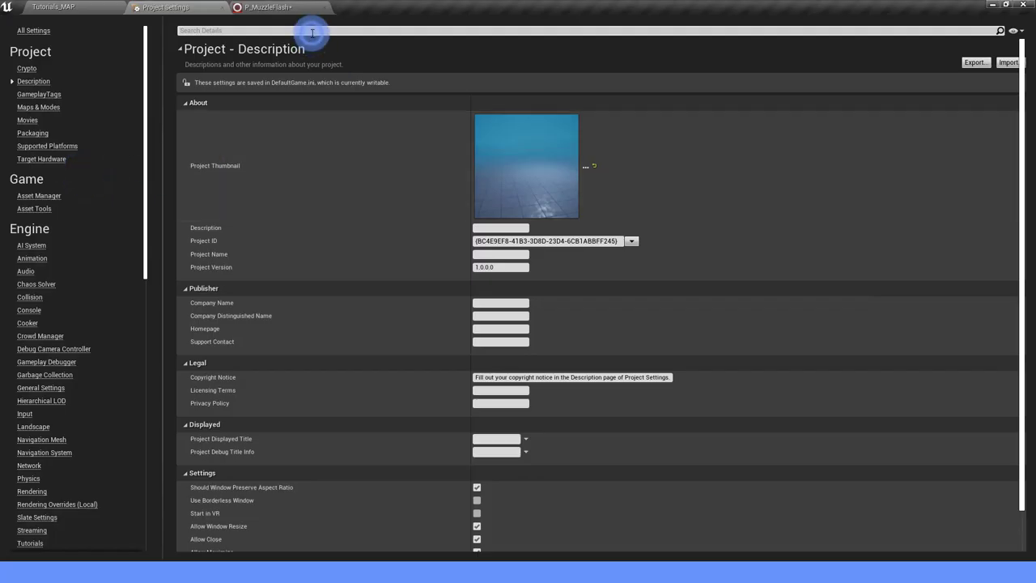
{"action": "left_click", "coordinate": [312, 31]}
{"action": "type", "text": "MOTION"}
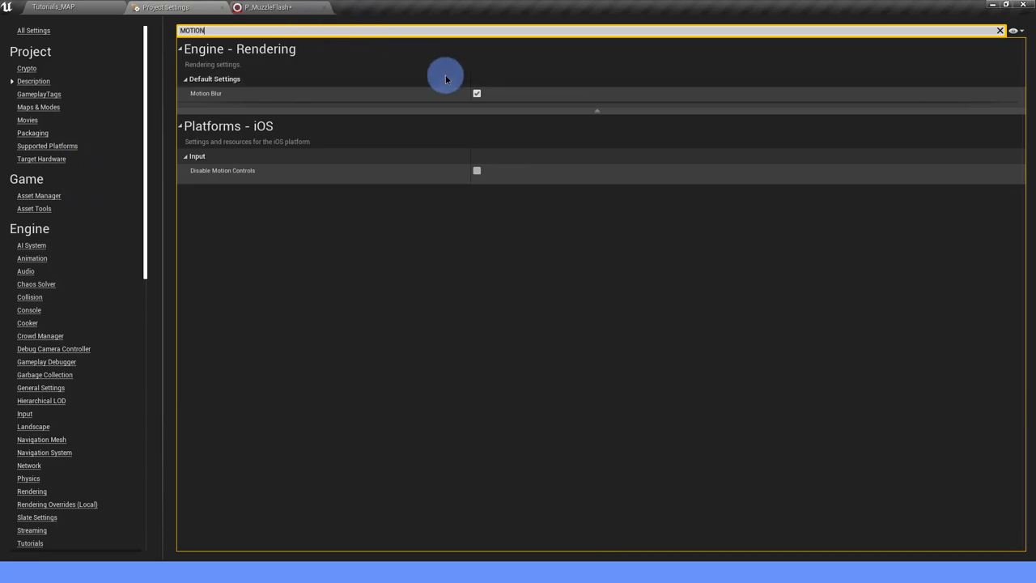
{"action": "left_click", "coordinate": [477, 93]}
{"action": "left_click", "coordinate": [96, 8]}
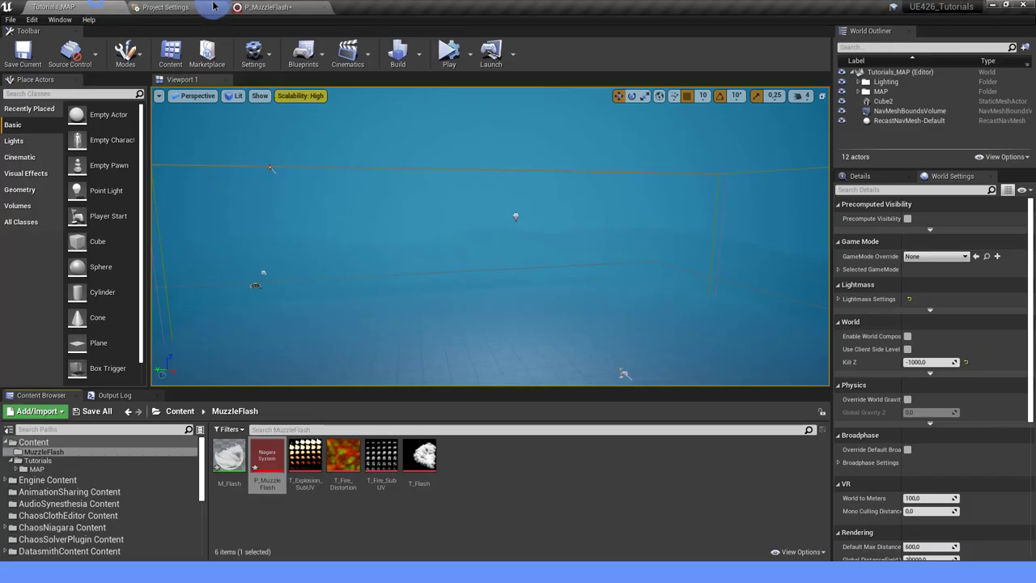
{"action": "left_click", "coordinate": [221, 10]}
Add the First Person Blueprint feature pack to the project from Add Feature or Content Pack.
{"action": "left_click", "coordinate": [498, 509]}
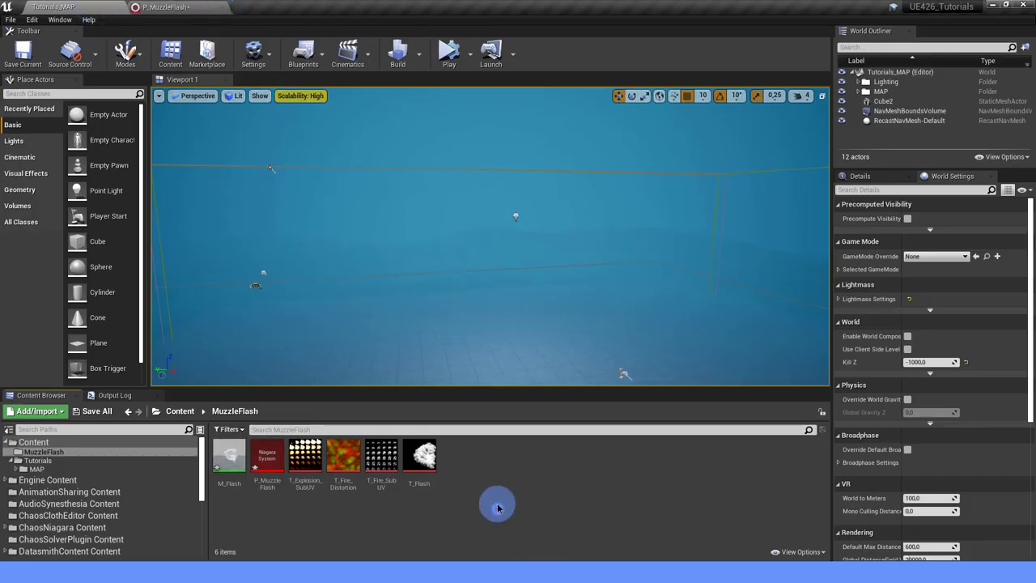
{"action": "right_click_drag", "start_coordinate": [376, 330], "coordinate": [419, 390]}
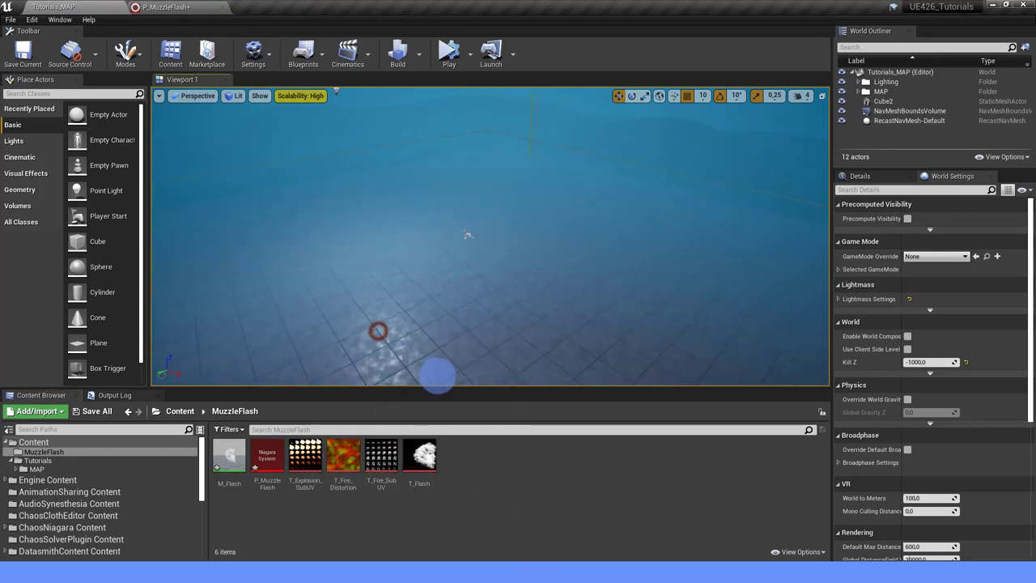
{"action": "right_click_drag", "start_coordinate": [407, 323], "coordinate": [277, 405]}
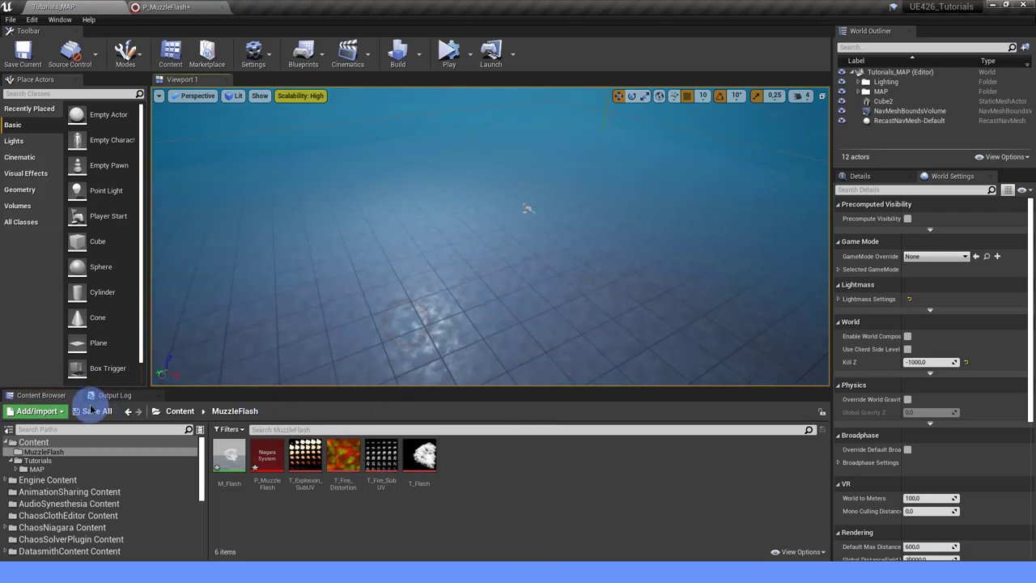
{"action": "left_click", "coordinate": [33, 411]}
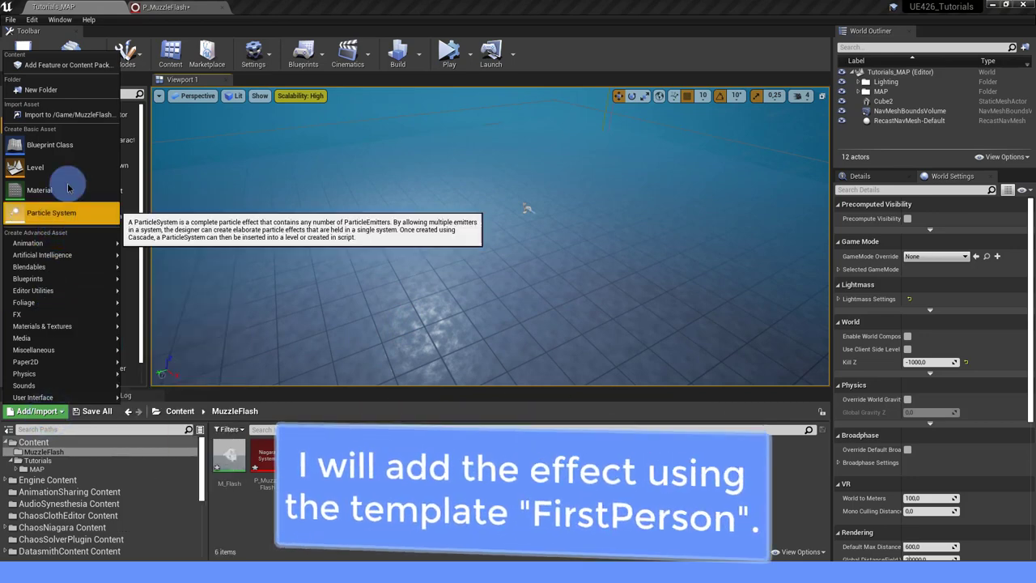
{"action": "left_click", "coordinate": [67, 65]}
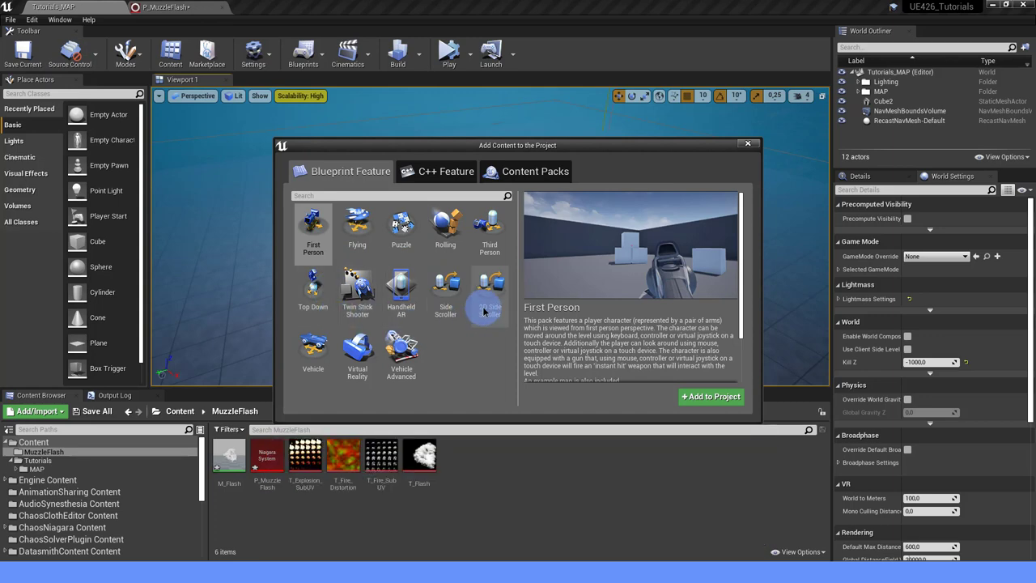
{"action": "left_click", "coordinate": [720, 399]}
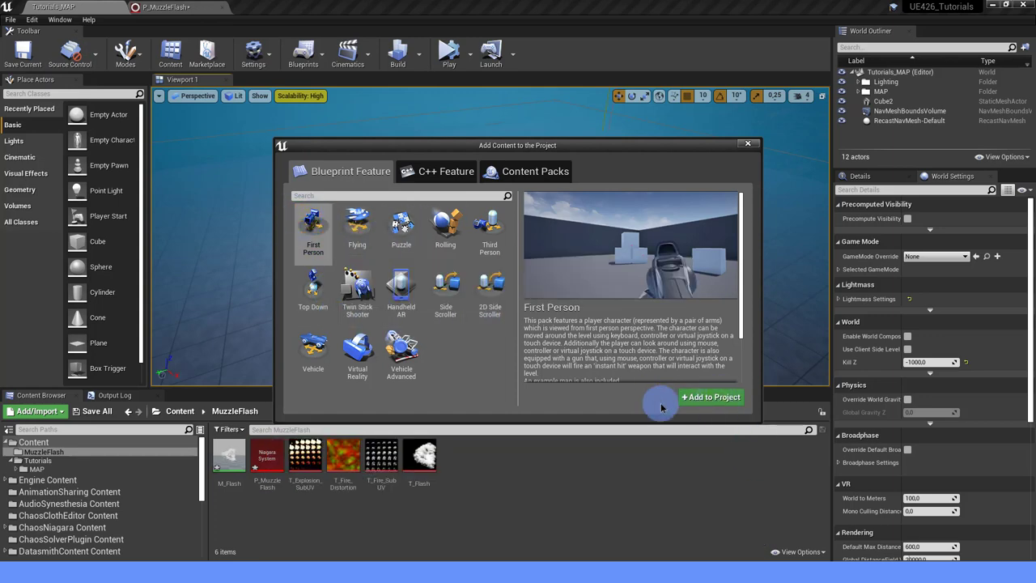
{"action": "left_click", "coordinate": [750, 146]}
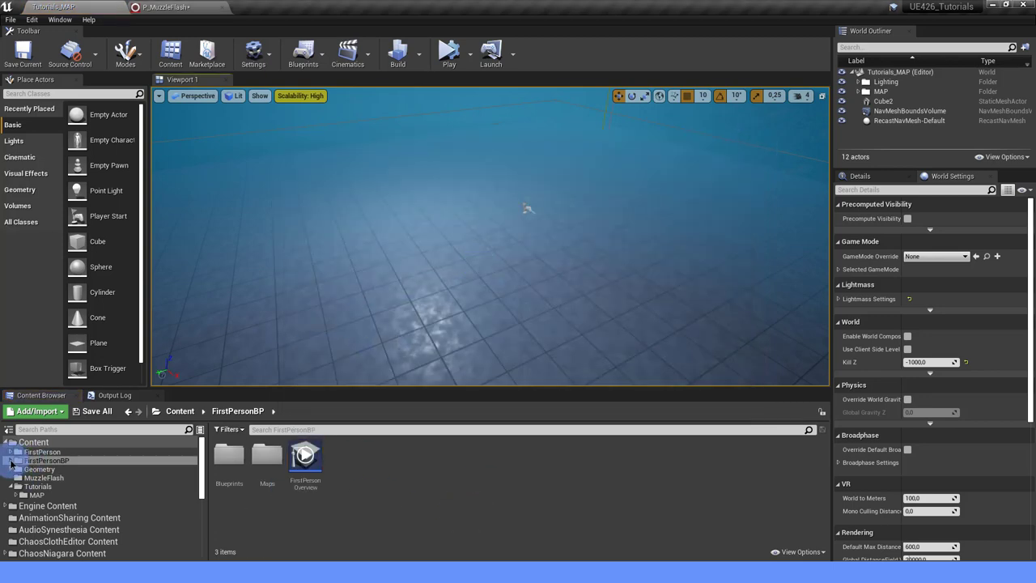
Open the FirstPersonCharacter blueprint from FirstPersonBP/Blueprints.
{"action": "left_click", "coordinate": [12, 461]}
{"action": "left_click", "coordinate": [45, 470]}
{"action": "left_click", "coordinate": [231, 489]}
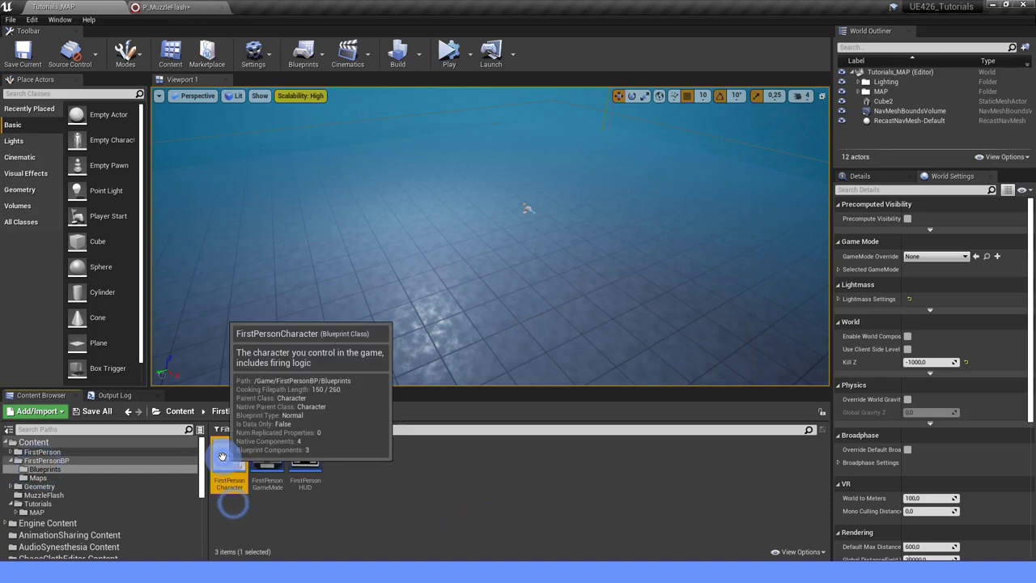
{"action": "double_click", "coordinate": [224, 459]}
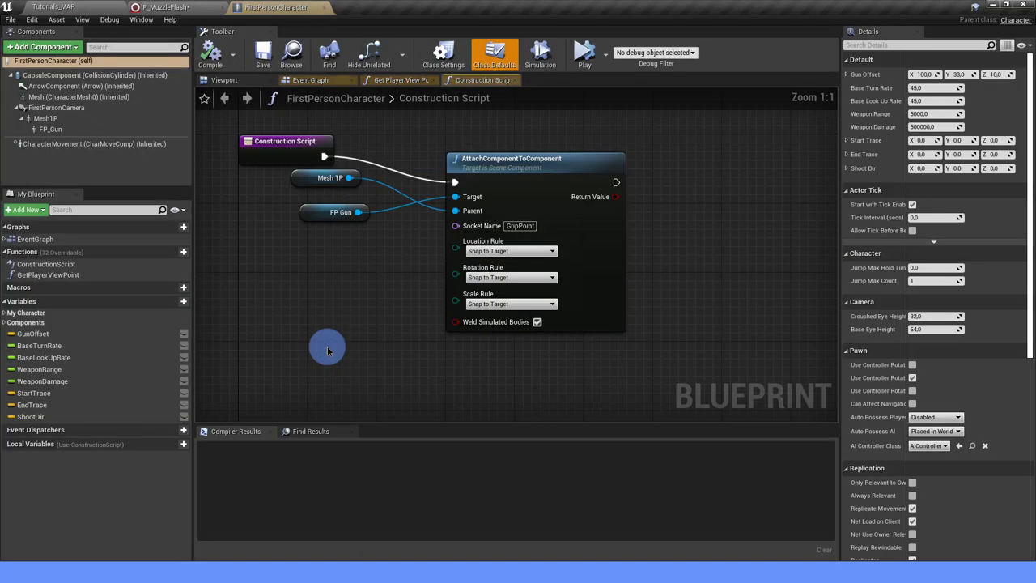
{"action": "scroll", "coordinate": [327, 332], "scroll_direction": "down", "scroll_amount": 4}
{"action": "right_click_drag", "start_coordinate": [317, 319], "coordinate": [417, 283]}
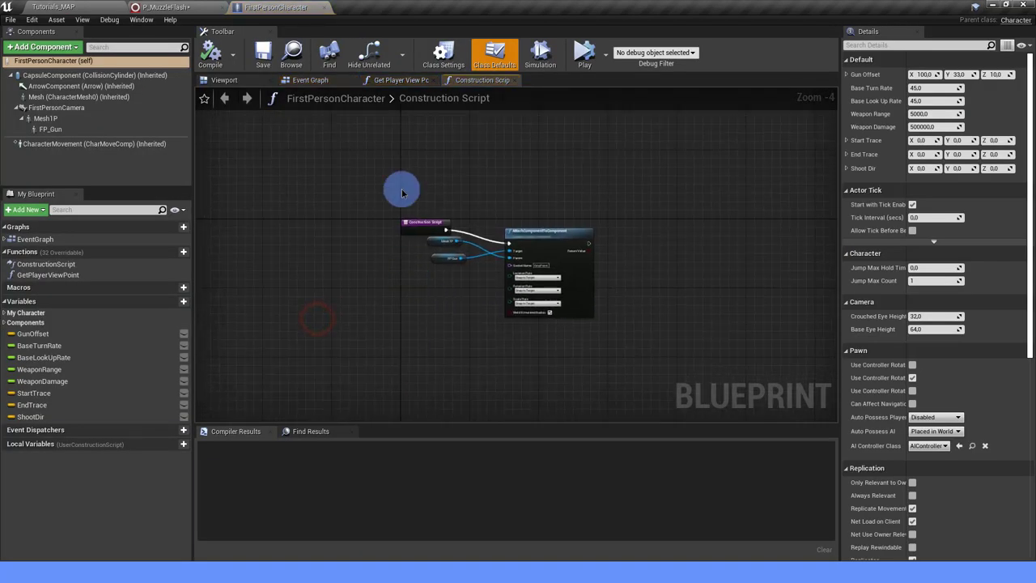
Delete the InputTouch, Branch and Touch nodes from the Event Graph's Spawn projectile section.
{"action": "left_click", "coordinate": [314, 80]}
{"action": "scroll", "coordinate": [372, 195], "scroll_direction": "down", "scroll_amount": 6}
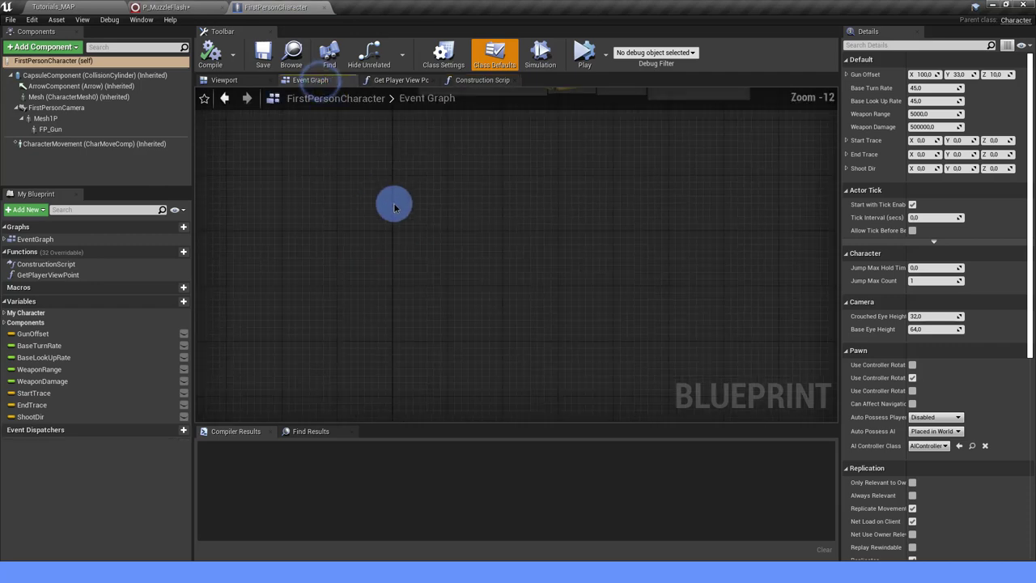
{"action": "right_click_drag", "start_coordinate": [396, 203], "coordinate": [396, 378]}
{"action": "scroll", "coordinate": [413, 283], "scroll_direction": "up", "scroll_amount": 6}
{"action": "scroll", "coordinate": [413, 282], "scroll_direction": "up", "scroll_amount": 3}
{"action": "right_click_drag", "start_coordinate": [395, 296], "coordinate": [417, 298]}
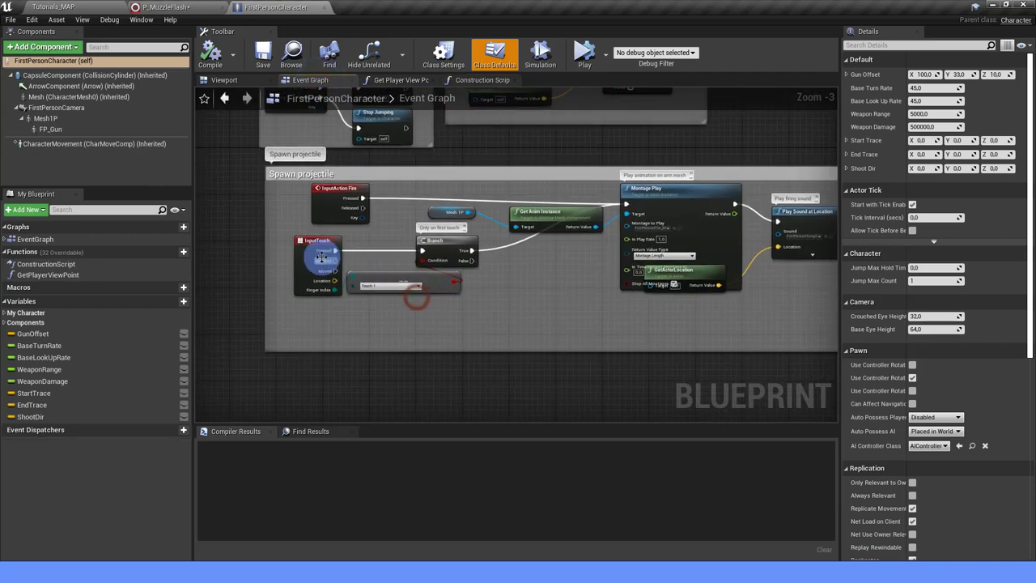
{"action": "left_click_drag", "start_coordinate": [272, 246], "coordinate": [489, 321]}
{"action": "key", "text": "Delete"}
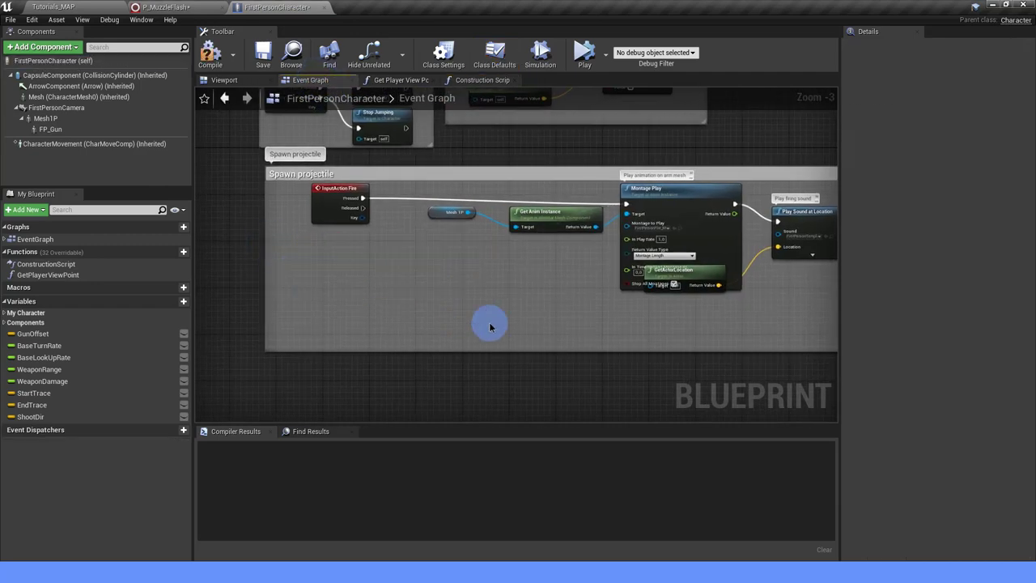
Nudge the InputAction Fire node left and select the FP_Gun component.
{"action": "scroll", "coordinate": [480, 292], "scroll_direction": "down", "scroll_amount": 1}
{"action": "left_click_drag", "start_coordinate": [365, 215], "coordinate": [353, 219]}
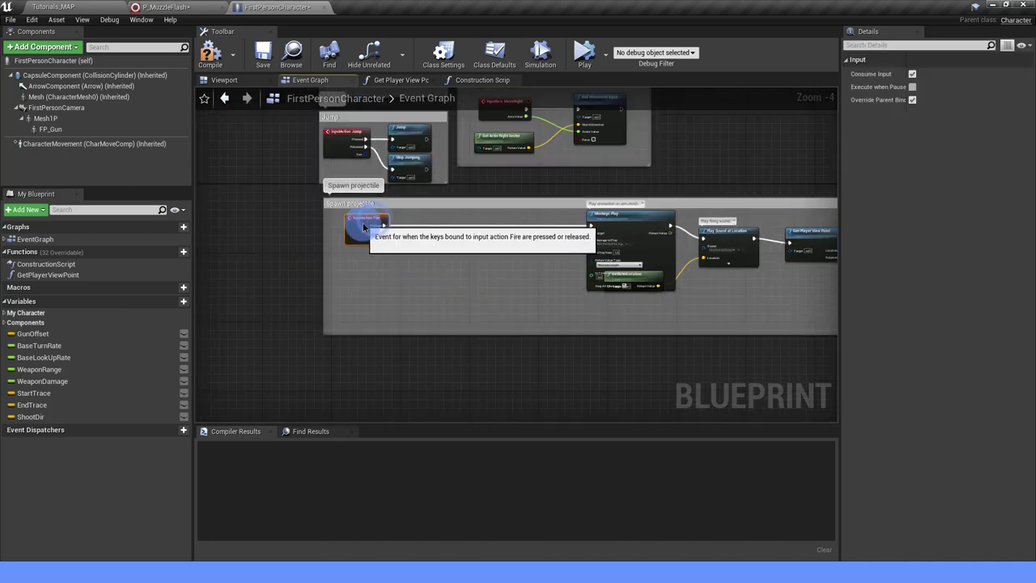
{"action": "left_click", "coordinate": [412, 269]}
{"action": "right_click_drag", "start_coordinate": [491, 281], "coordinate": [497, 259]}
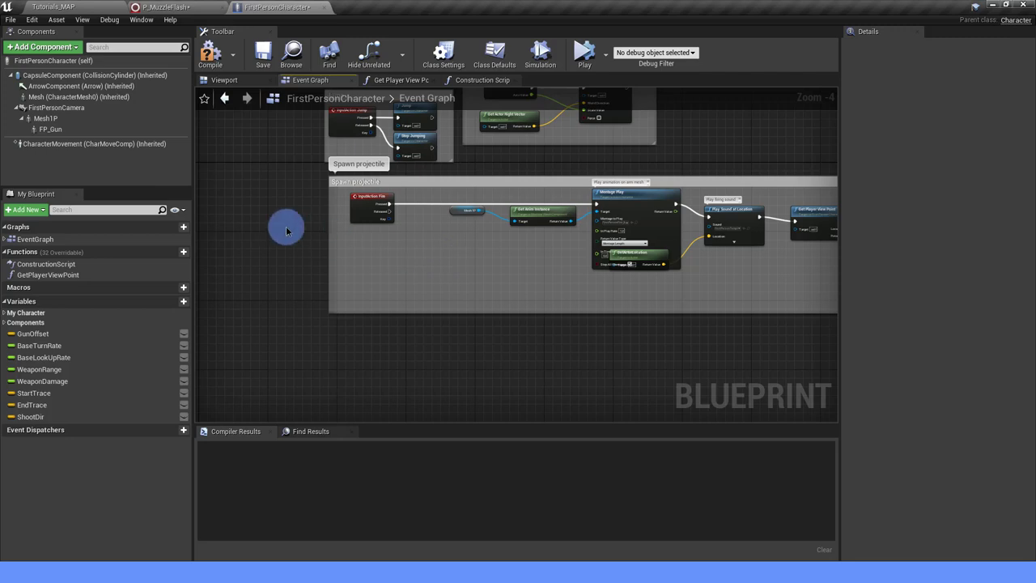
{"action": "left_click", "coordinate": [93, 131]}
{"action": "left_click", "coordinate": [228, 84]}
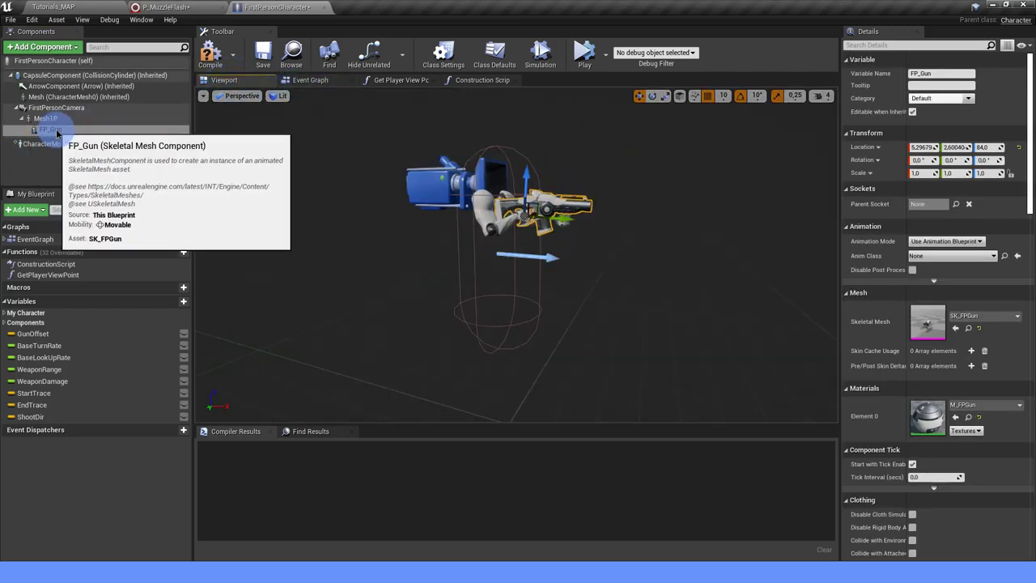
Add a Niagara particle system component named MuzzleFlash under FP_Gun.
{"action": "left_click", "coordinate": [44, 47]}
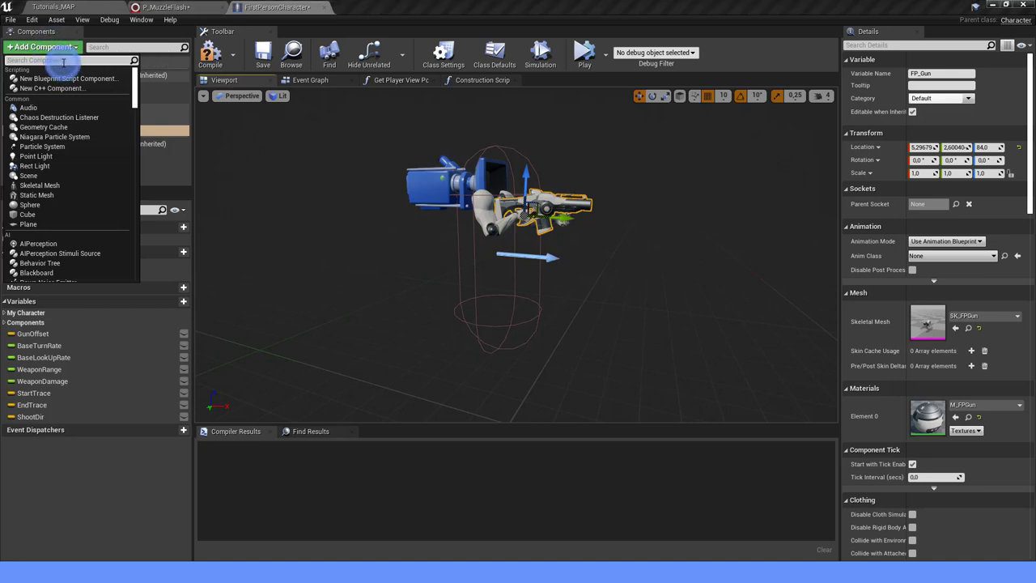
{"action": "type", "text": "NIA"}
{"action": "left_click", "coordinate": [72, 78]}
{"action": "type", "text": "MuzzleFlash"}
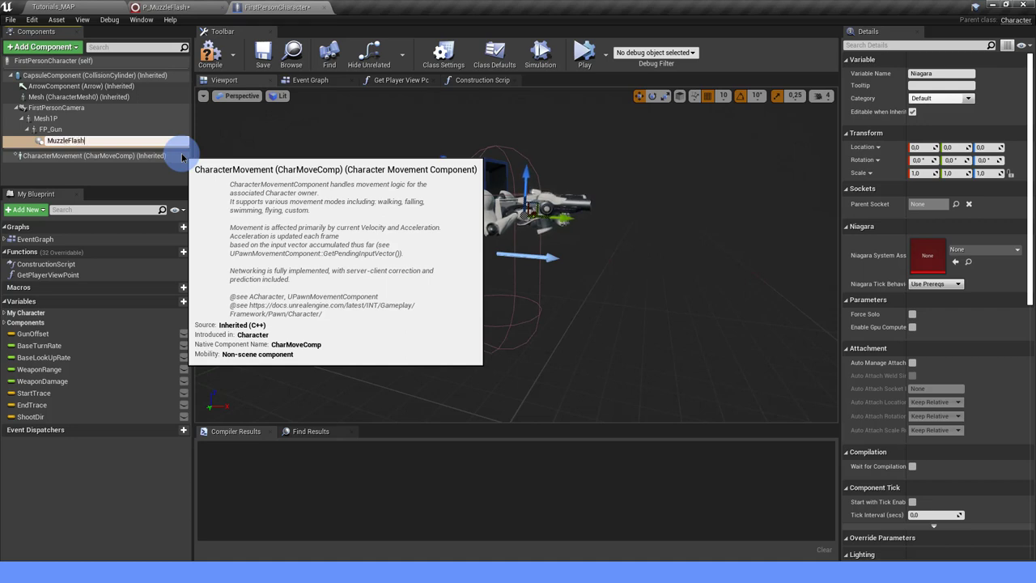
{"action": "key", "text": "Return"}
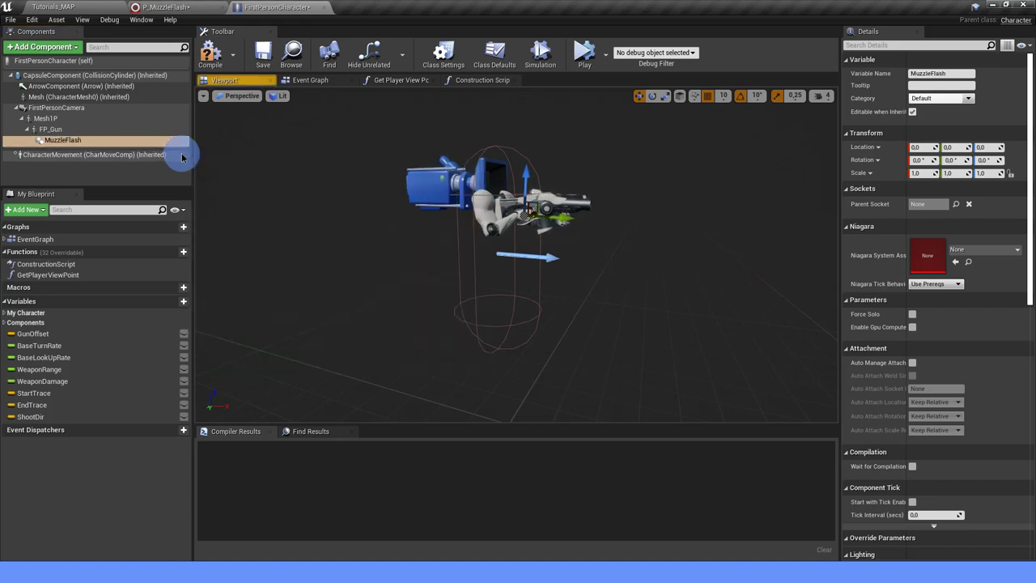
Assign P_MuzzleFlash as MuzzleFlash's Niagara System Asset and bring up its system editor.
{"action": "left_click", "coordinate": [959, 251]}
{"action": "left_click", "coordinate": [932, 371]}
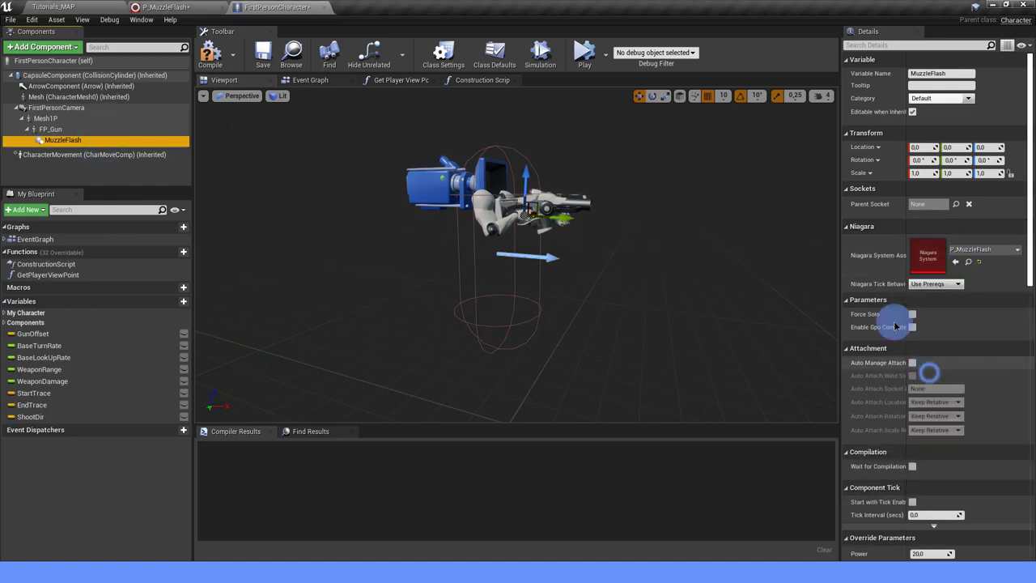
{"action": "scroll", "coordinate": [546, 227], "scroll_direction": "up", "scroll_amount": 2}
{"action": "scroll", "coordinate": [617, 190], "scroll_direction": "up", "scroll_amount": 2}
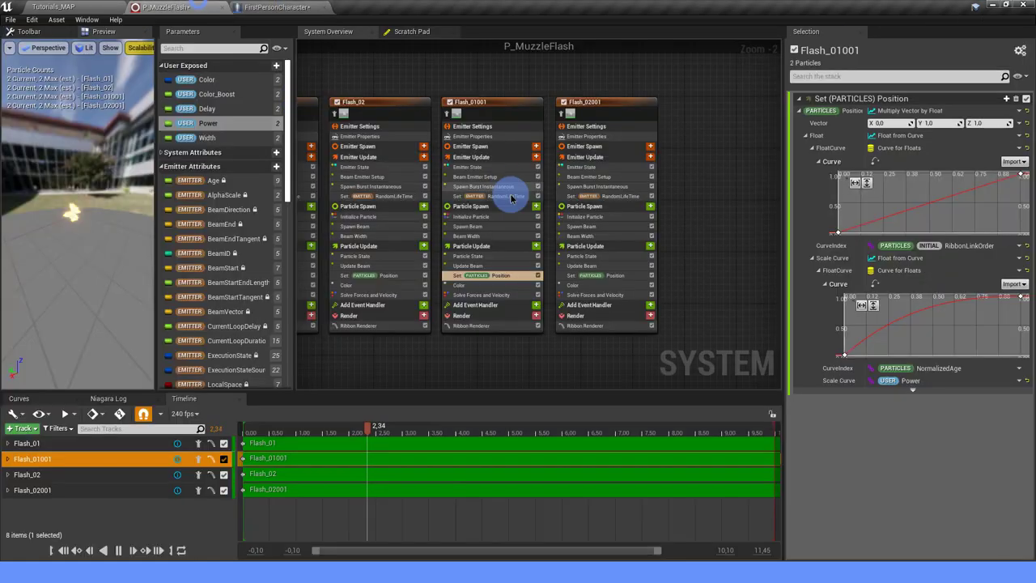
{"action": "left_click", "coordinate": [166, 6]}
{"action": "right_click_drag", "start_coordinate": [417, 82], "coordinate": [775, 89]}
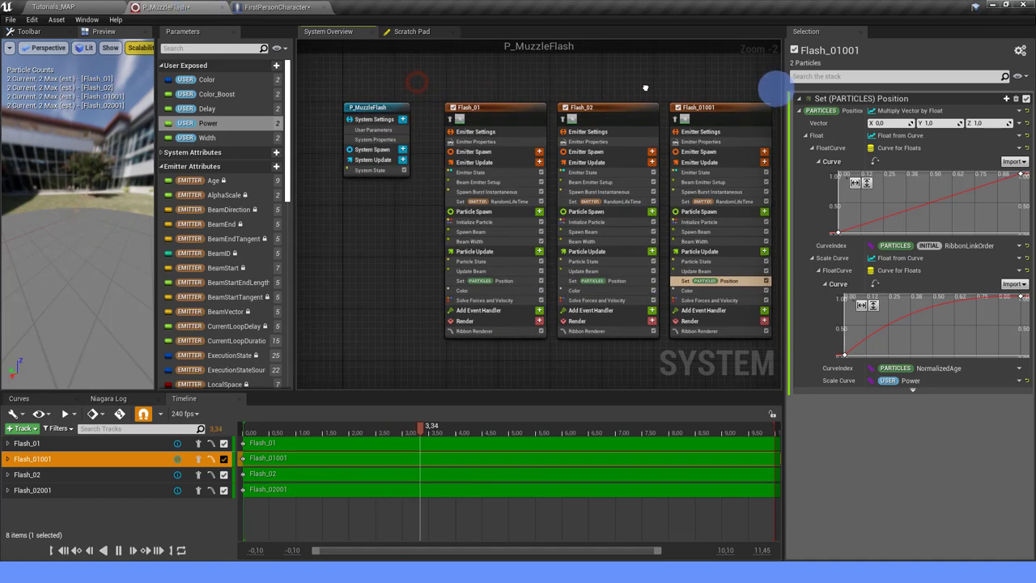
Enable Local Space in Emitter Properties for Flash_01, Flash_01001 and Flash_02001.
{"action": "left_click", "coordinate": [473, 141]}
{"action": "left_click", "coordinate": [872, 123]}
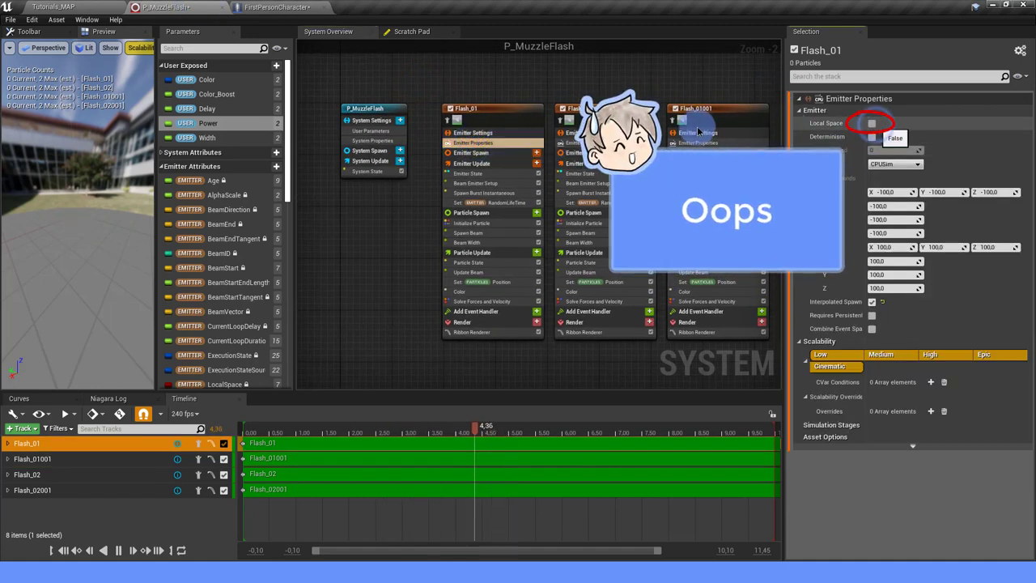
{"action": "right_click_drag", "start_coordinate": [699, 97], "coordinate": [567, 94]}
{"action": "left_click", "coordinate": [468, 143]}
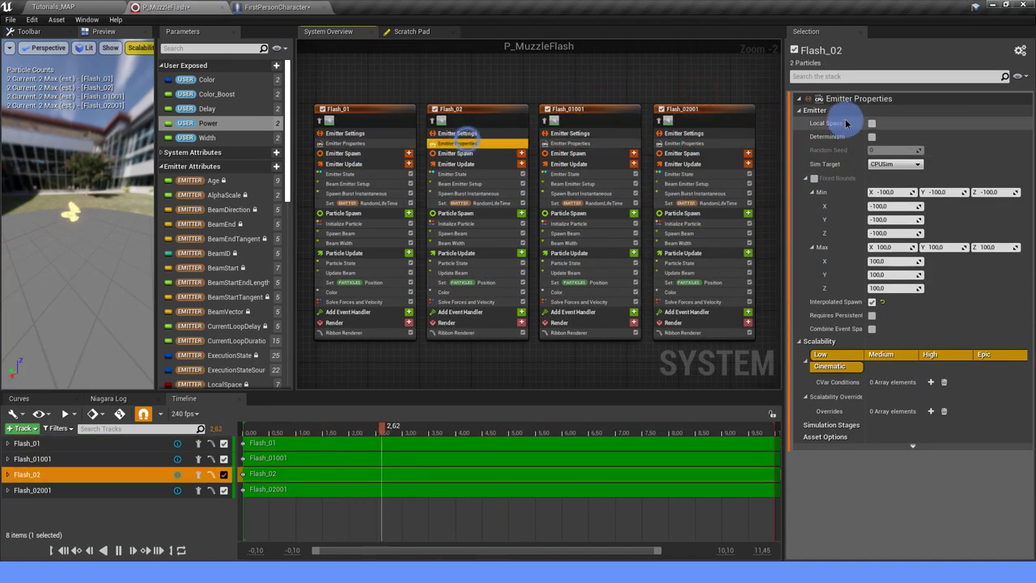
{"action": "left_click", "coordinate": [581, 143]}
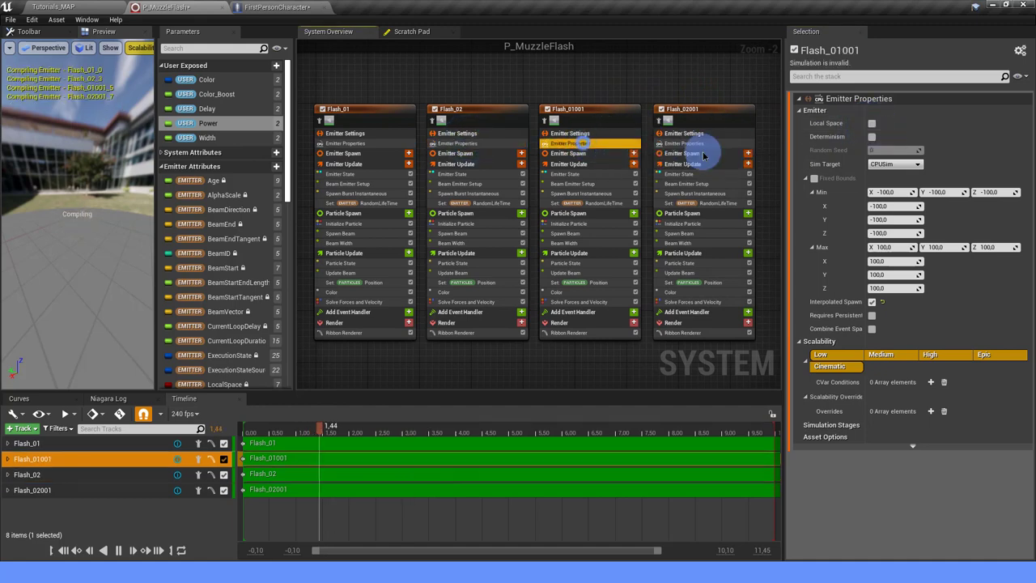
{"action": "left_click", "coordinate": [872, 124]}
{"action": "left_click", "coordinate": [717, 143]}
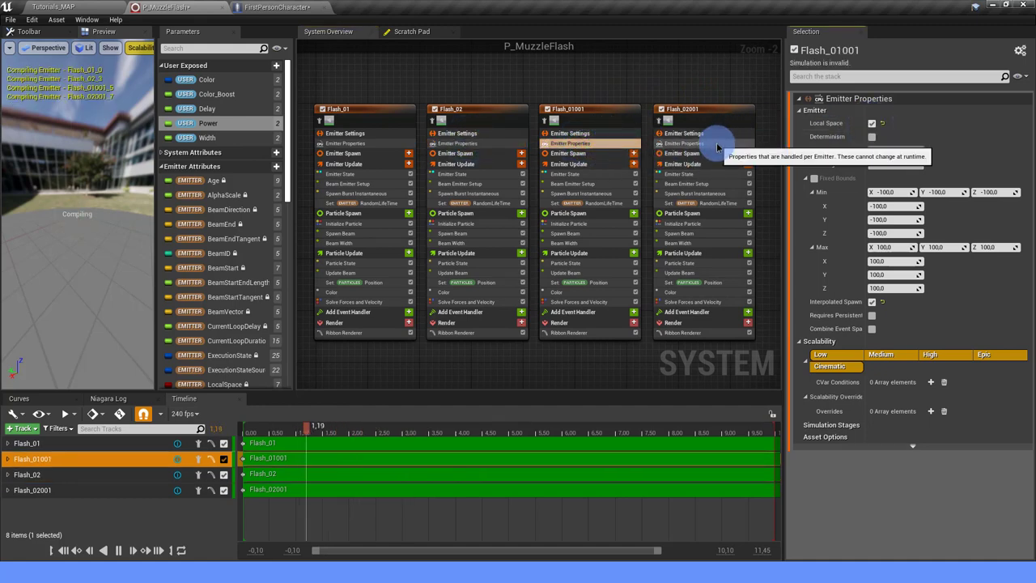
{"action": "left_click", "coordinate": [875, 123]}
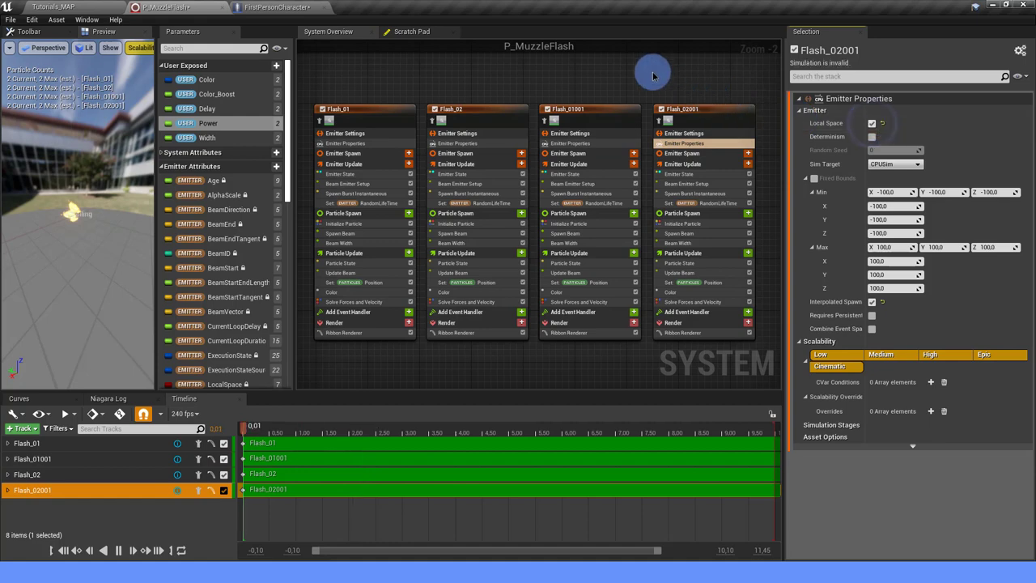
{"action": "left_click", "coordinate": [308, 7]}
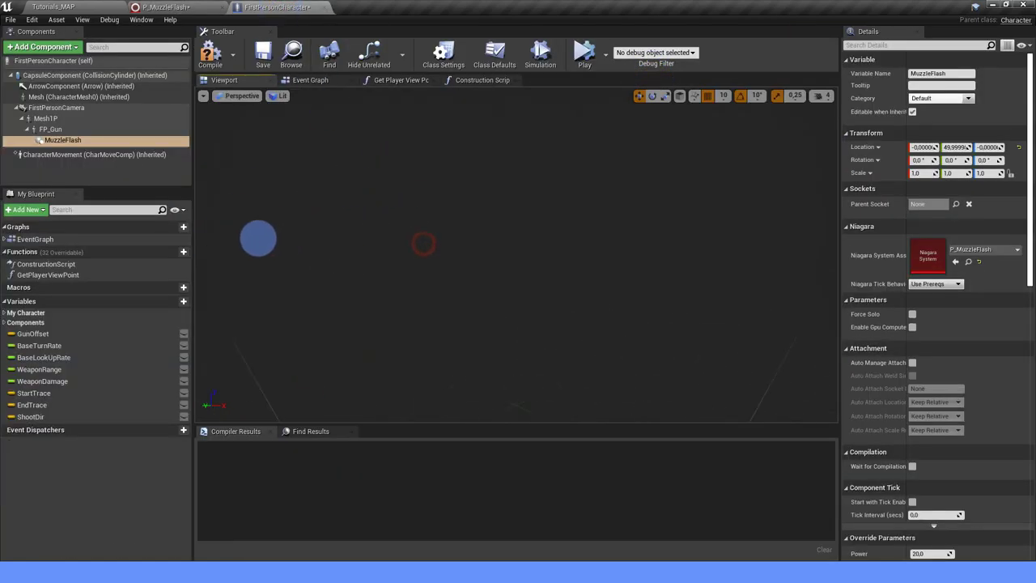
Move the MuzzleFlash component to the barrel tip, at location 1.77982, 54.3528, 11.2484.
{"action": "left_click_drag", "start_coordinate": [98, 261], "coordinate": [407, 228]}
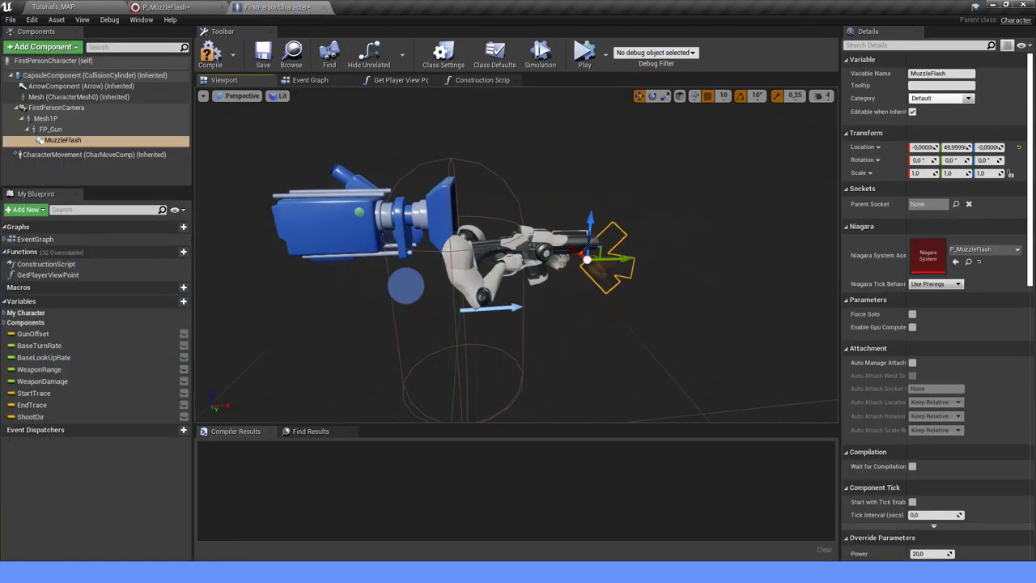
{"action": "left_click_drag", "start_coordinate": [408, 227], "coordinate": [708, 97]}
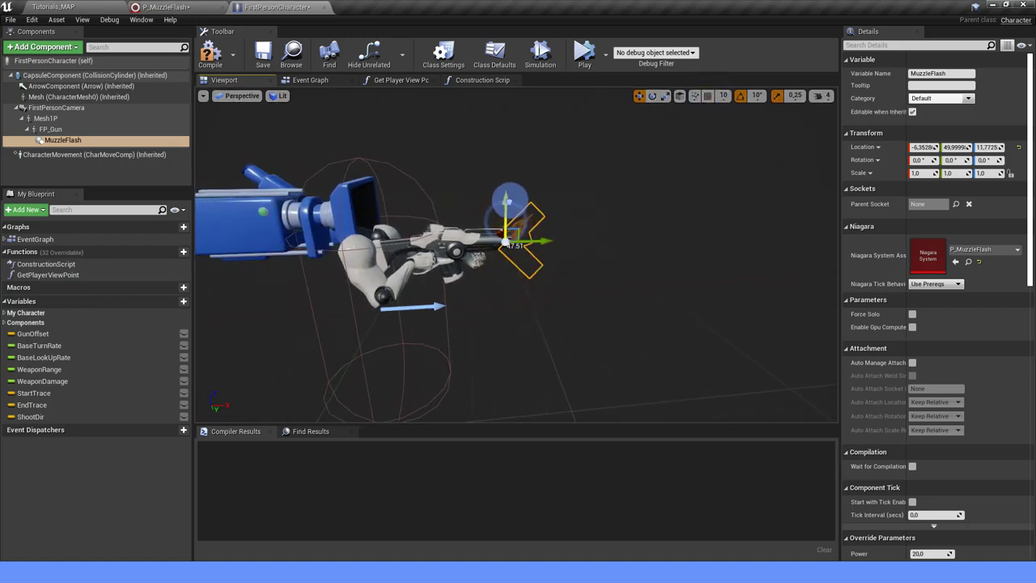
{"action": "left_click_drag", "start_coordinate": [508, 199], "coordinate": [837, 185]}
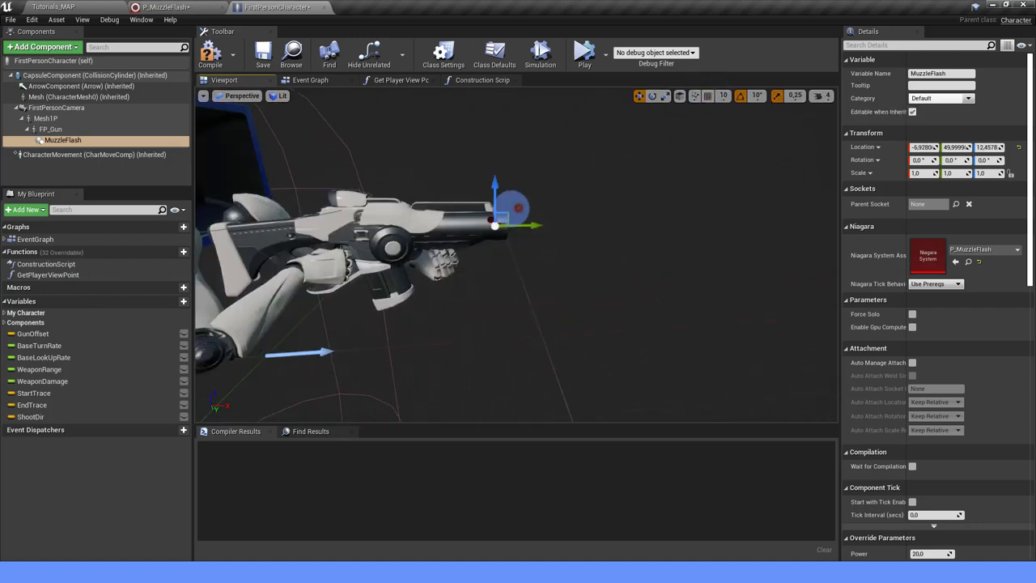
{"action": "left_click", "coordinate": [827, 98]}
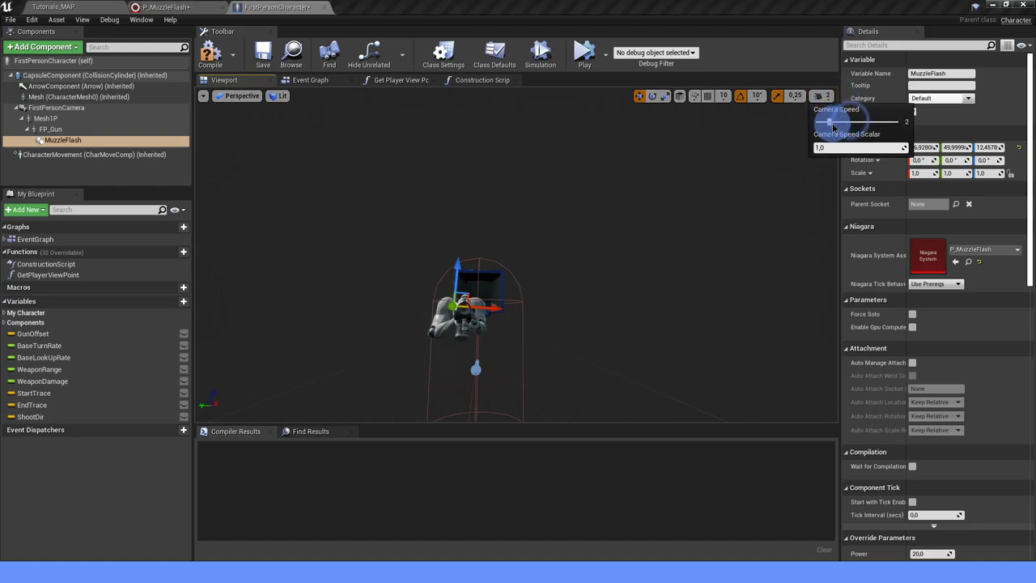
{"action": "mouse_move", "coordinate": [639, 178]}
{"action": "left_mouse_down"}
{"action": "mouse_move", "coordinate": [702, 269]}
{"action": "mouse_move", "coordinate": [474, 262]}
{"action": "mouse_move", "coordinate": [429, 233]}
{"action": "mouse_move", "coordinate": [447, 287]}
{"action": "mouse_move", "coordinate": [487, 287]}
{"action": "mouse_move", "coordinate": [408, 285]}
{"action": "left_mouse_up"}
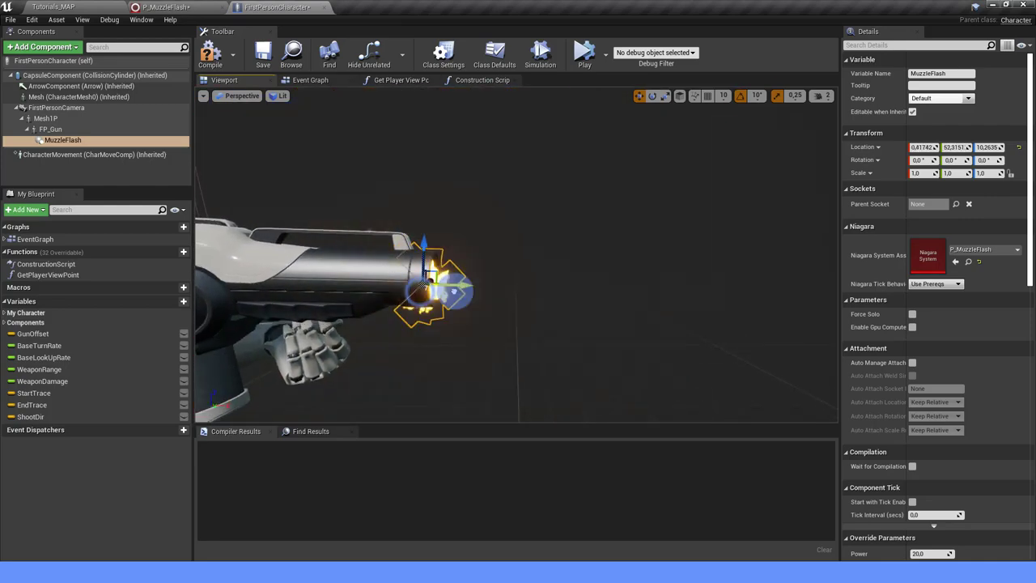
{"action": "mouse_move", "coordinate": [450, 268]}
{"action": "left_mouse_down"}
{"action": "mouse_move", "coordinate": [549, 360]}
{"action": "mouse_move", "coordinate": [527, 296]}
{"action": "left_mouse_up"}
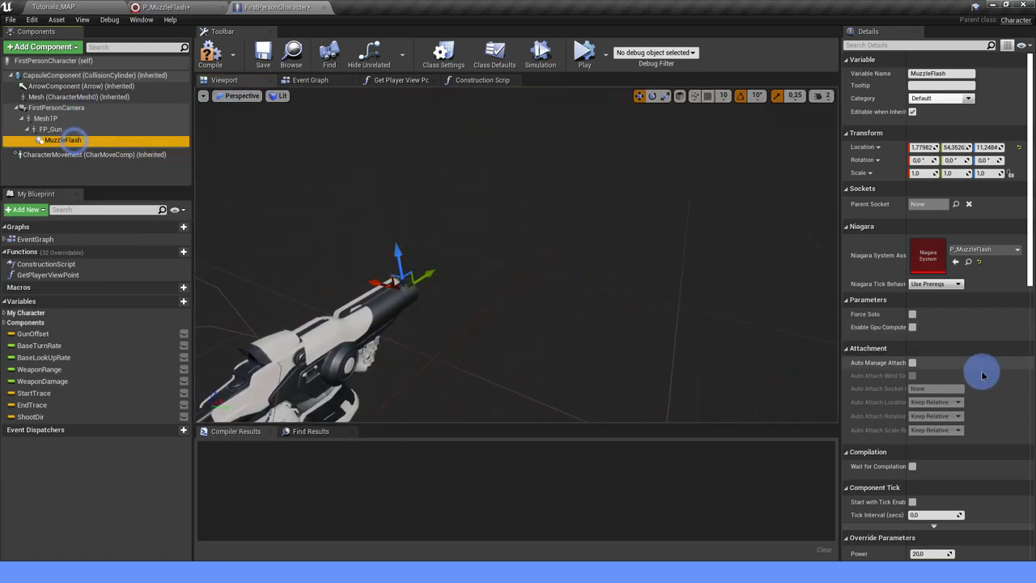
{"action": "scroll", "coordinate": [923, 405], "scroll_direction": "down", "scroll_amount": 10}
Turn off MuzzleFlash's Auto Activate and compile FirstPersonCharacter.
{"action": "left_click", "coordinate": [912, 448]}
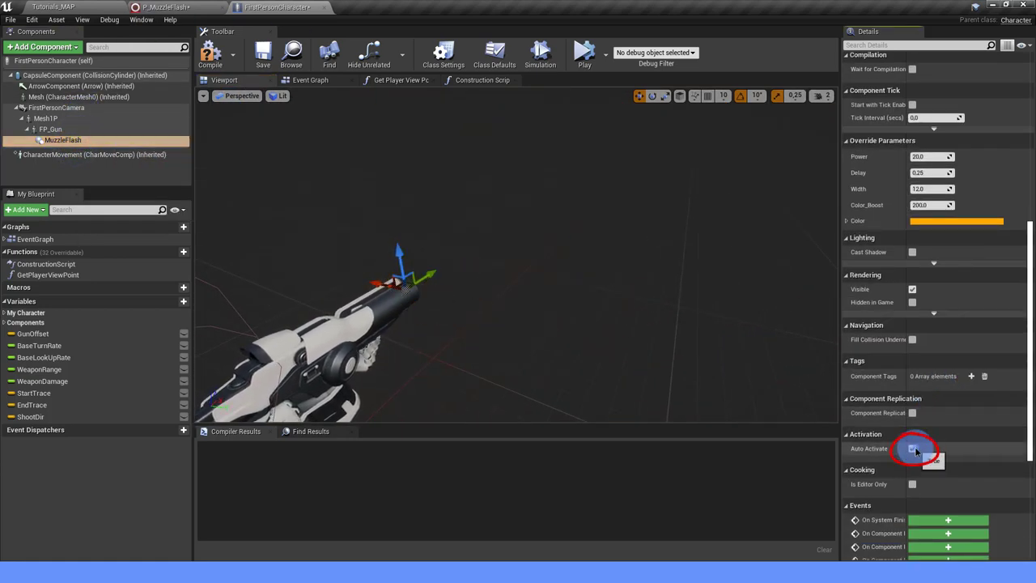
{"action": "left_click", "coordinate": [264, 61]}
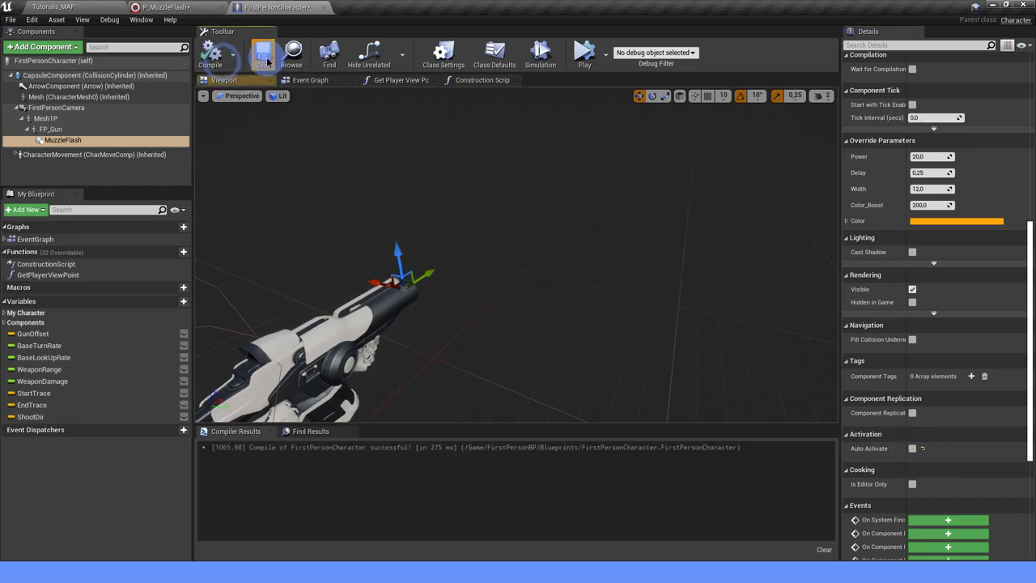
{"action": "left_click", "coordinate": [322, 82]}
Widen the Spawn projectile comment box leftward and reposition the InputAction Fire node inside it.
{"action": "scroll", "coordinate": [597, 231], "scroll_direction": "down", "scroll_amount": 2}
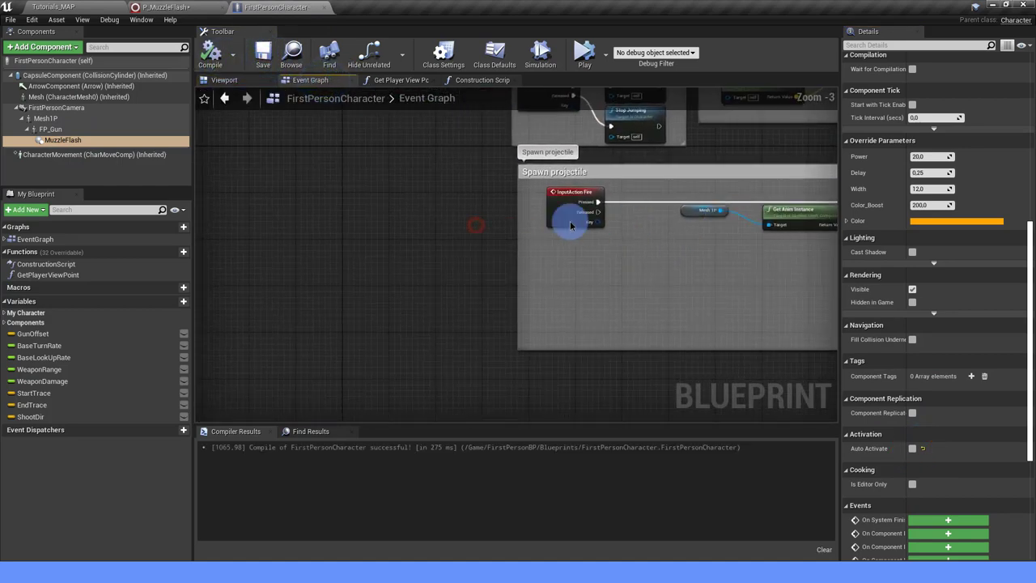
{"action": "right_click_drag", "start_coordinate": [469, 224], "coordinate": [615, 241]}
{"action": "left_click_drag", "start_coordinate": [617, 236], "coordinate": [153, 238]}
{"action": "left_click_drag", "start_coordinate": [658, 202], "coordinate": [233, 207]}
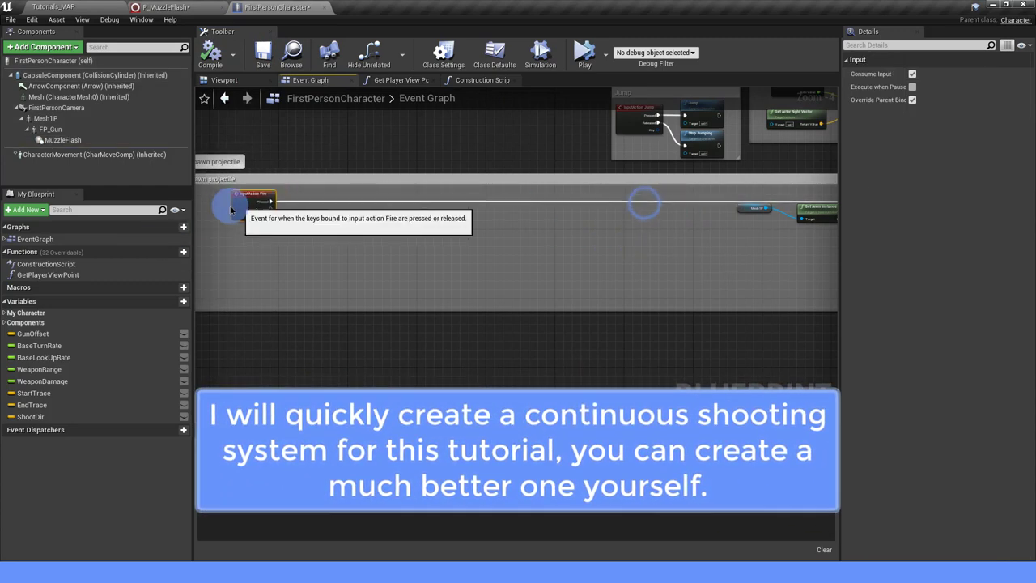
{"action": "right_click_drag", "start_coordinate": [233, 208], "coordinate": [287, 209]}
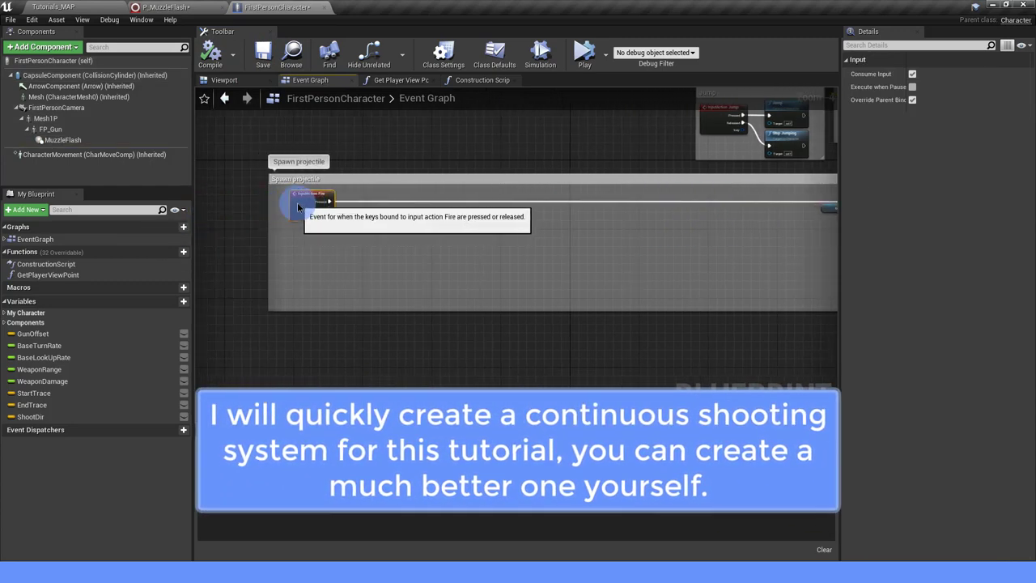
{"action": "left_click_drag", "start_coordinate": [298, 202], "coordinate": [314, 197]}
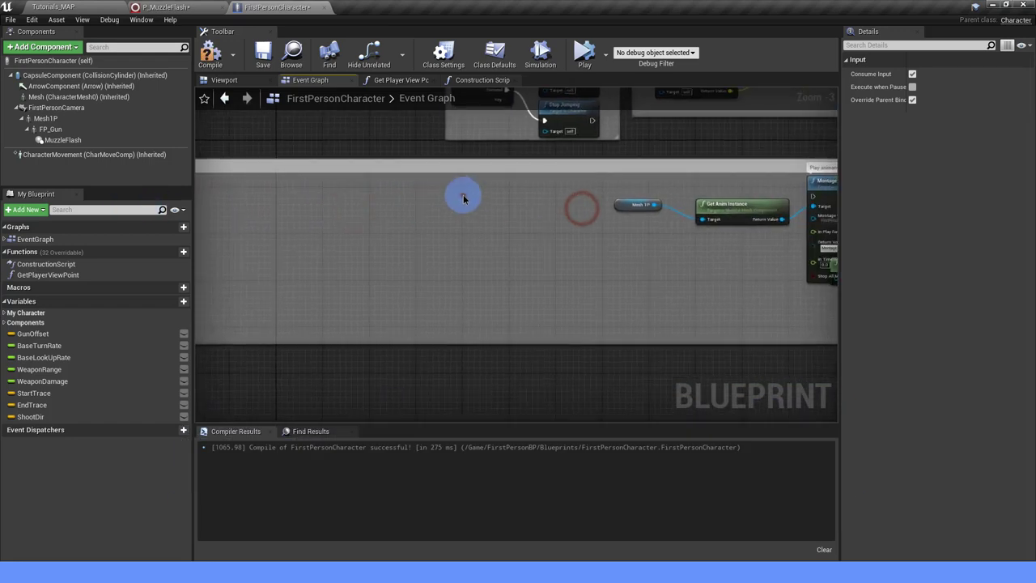
Add a Fire custom event wired into Montage Play, arrange the nodes, and create Boolean bFiring.
{"action": "right_click", "coordinate": [465, 198]}
{"action": "type", "text": "cust"}
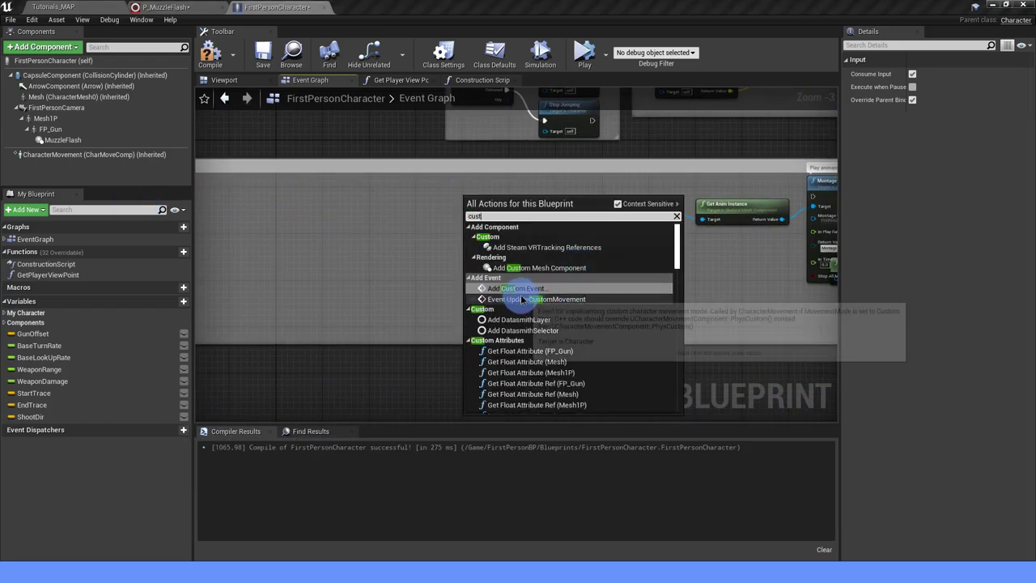
{"action": "left_click", "coordinate": [525, 287]}
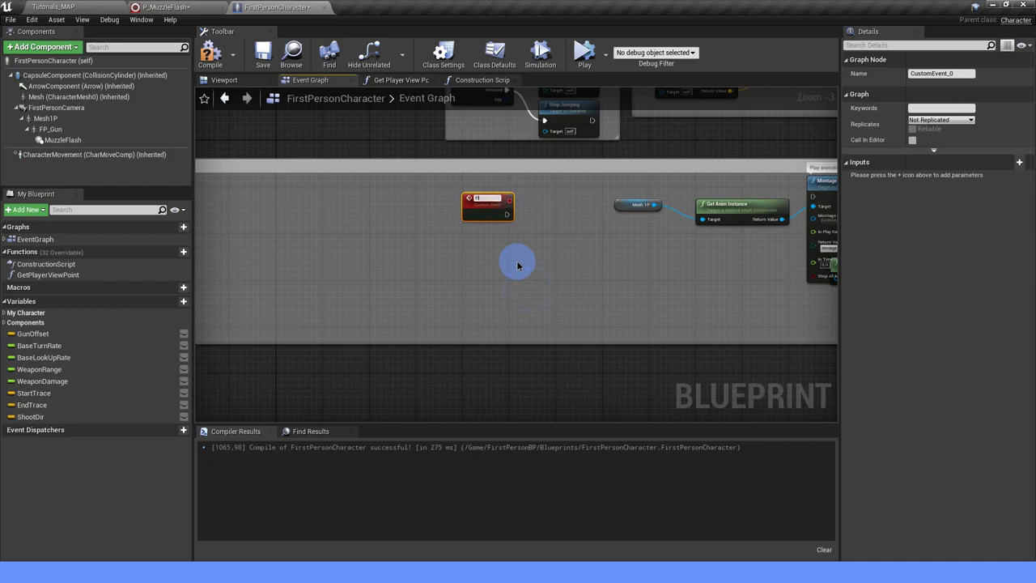
{"action": "right_click_drag", "start_coordinate": [574, 220], "coordinate": [405, 219]}
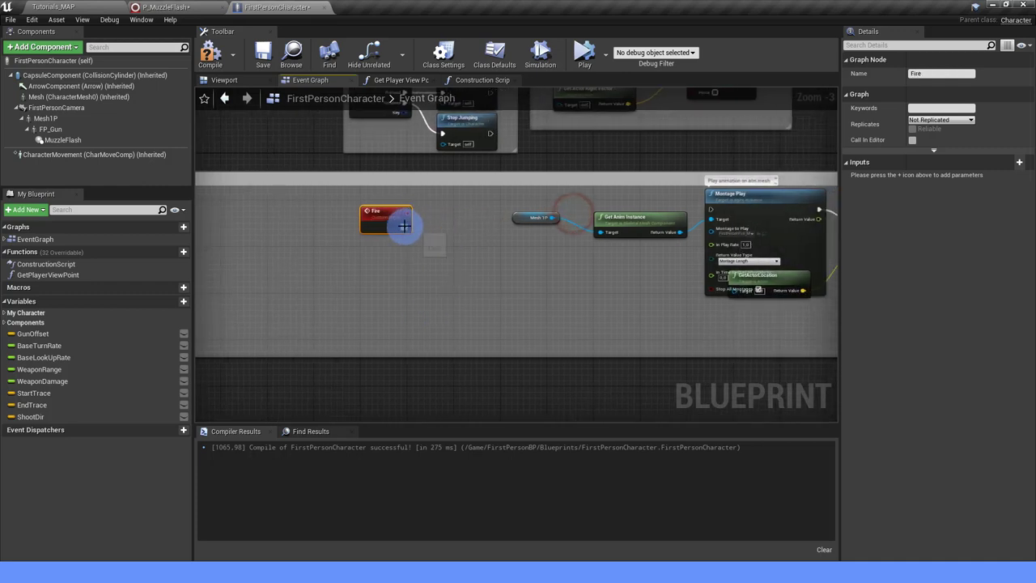
{"action": "left_click_drag", "start_coordinate": [404, 226], "coordinate": [711, 209]}
{"action": "right_click_drag", "start_coordinate": [423, 219], "coordinate": [499, 222]}
{"action": "mouse_move", "coordinate": [446, 219]}
{"action": "left_mouse_down"}
{"action": "mouse_move", "coordinate": [389, 190]}
{"action": "mouse_move", "coordinate": [336, 202]}
{"action": "mouse_move", "coordinate": [598, 215]}
{"action": "mouse_move", "coordinate": [601, 232]}
{"action": "left_mouse_up"}
{"action": "right_click_drag", "start_coordinate": [481, 238], "coordinate": [545, 235]}
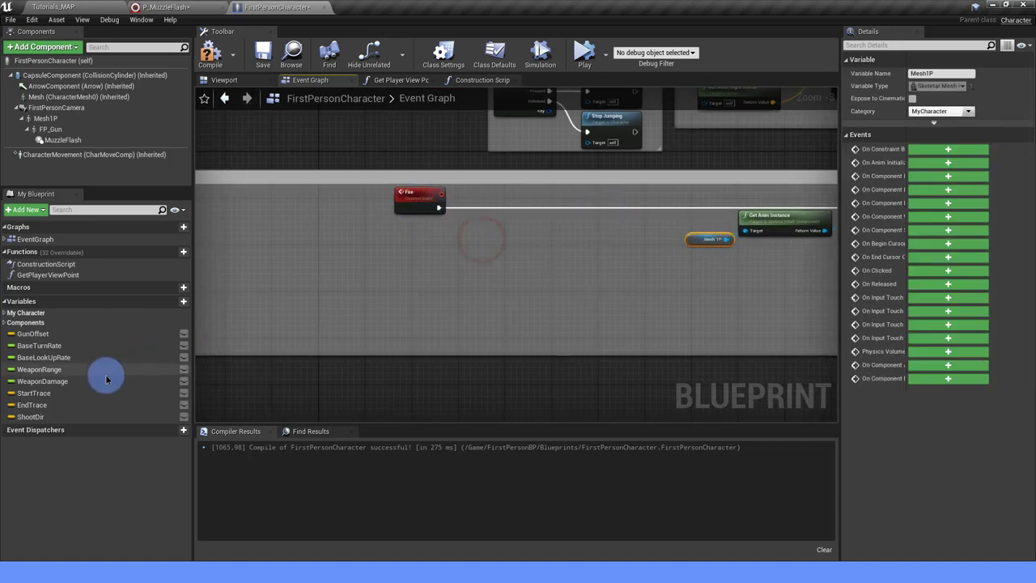
{"action": "left_click", "coordinate": [172, 302]}
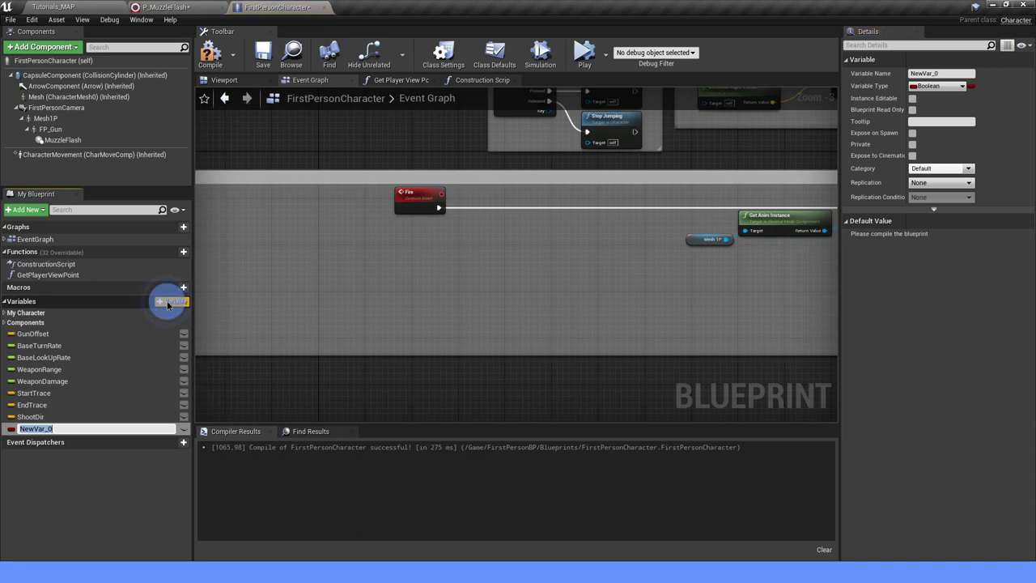
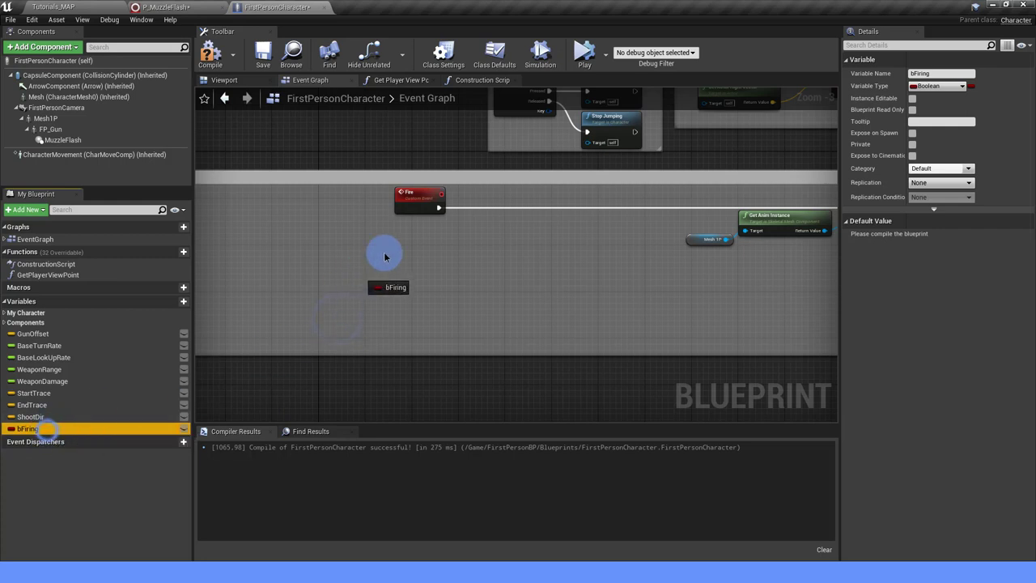
Add a bFiring getter feeding a Branch node, and run the Branch from the Fire event.
{"action": "left_click_drag", "start_coordinate": [384, 257], "coordinate": [385, 257]}
{"action": "left_click", "coordinate": [409, 240]}
{"action": "right_click_drag", "start_coordinate": [475, 231], "coordinate": [391, 258]}
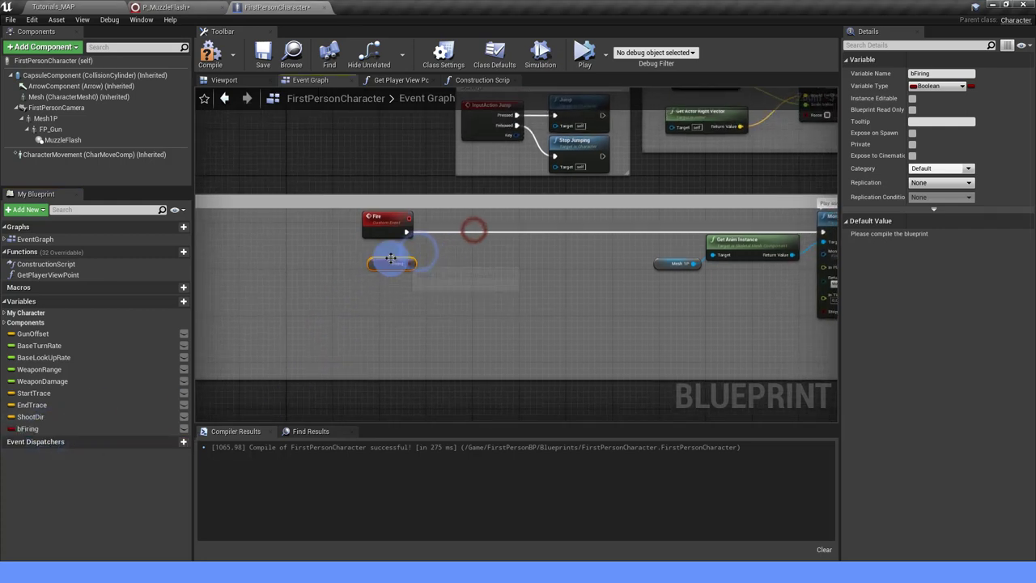
{"action": "left_click_drag", "start_coordinate": [391, 258], "coordinate": [380, 266]}
{"action": "scroll", "coordinate": [440, 245], "scroll_direction": "up", "scroll_amount": 1}
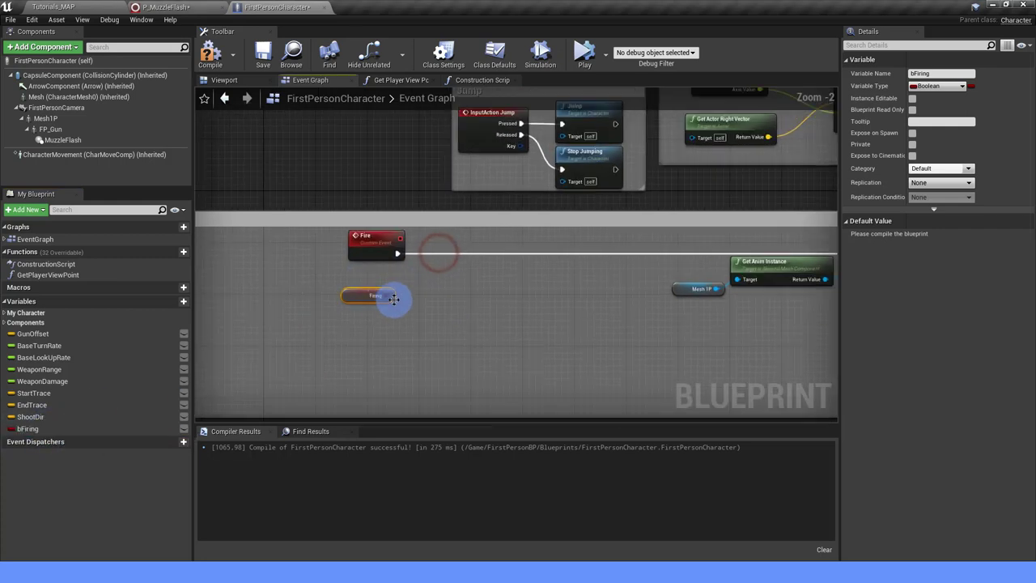
{"action": "left_click_drag", "start_coordinate": [390, 302], "coordinate": [470, 247]}
{"action": "type", "text": "bran"}
{"action": "left_click", "coordinate": [483, 316]}
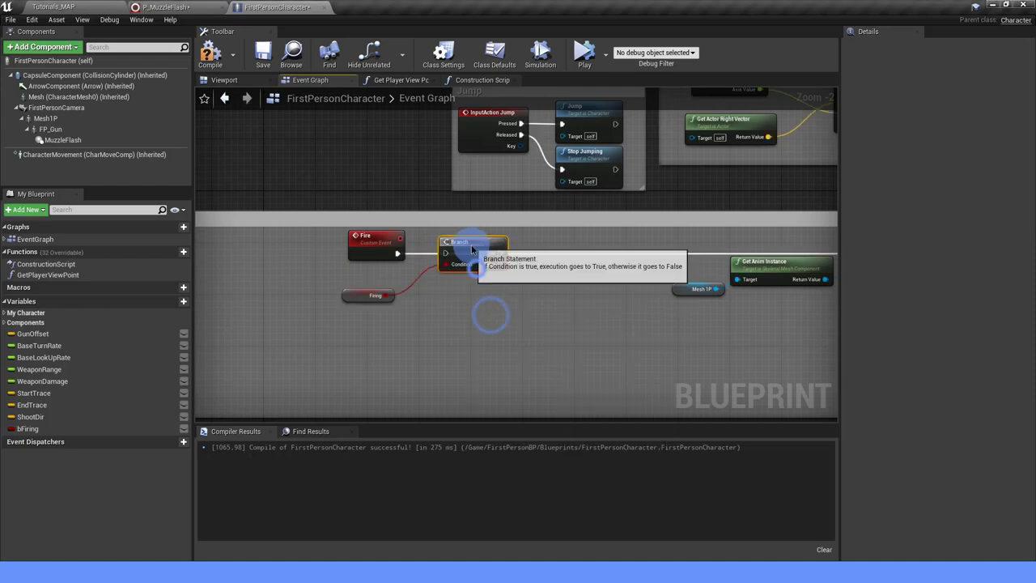
{"action": "left_click_drag", "start_coordinate": [398, 253], "coordinate": [444, 252]}
{"action": "right_click_drag", "start_coordinate": [613, 319], "coordinate": [466, 314]}
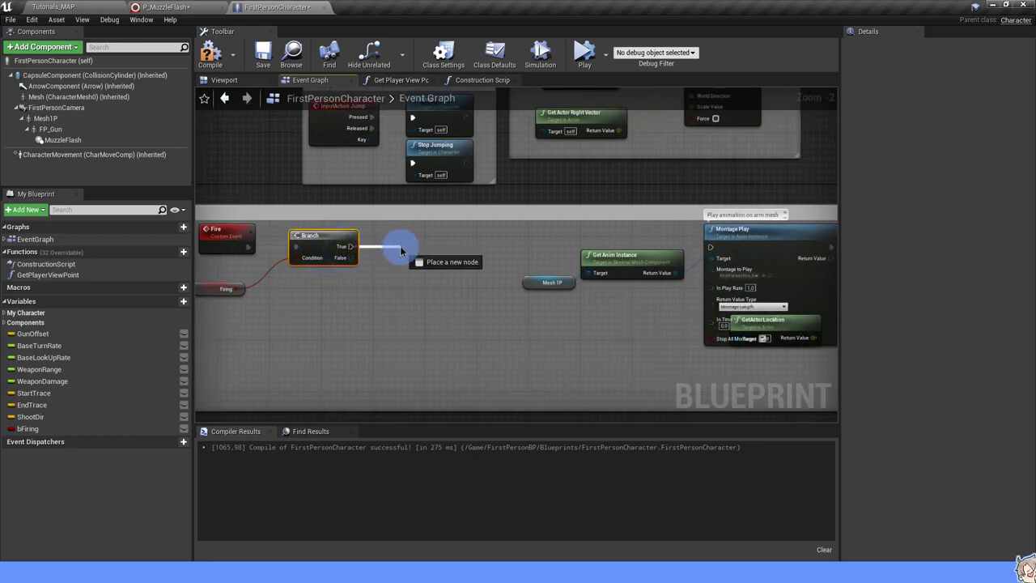
Add a Sequence off the Branch's True output, with Then 0 to Montage Play and Then 1 to a Delay.
{"action": "mouse_move", "coordinate": [401, 251]}
{"action": "left_mouse_down"}
{"action": "mouse_move", "coordinate": [427, 238]}
{"action": "mouse_move", "coordinate": [585, 254]}
{"action": "mouse_move", "coordinate": [711, 247]}
{"action": "left_mouse_up"}
{"action": "type", "text": "sequence"}
{"action": "left_click", "coordinate": [447, 370]}
{"action": "left_click_drag", "start_coordinate": [619, 255], "coordinate": [625, 261]}
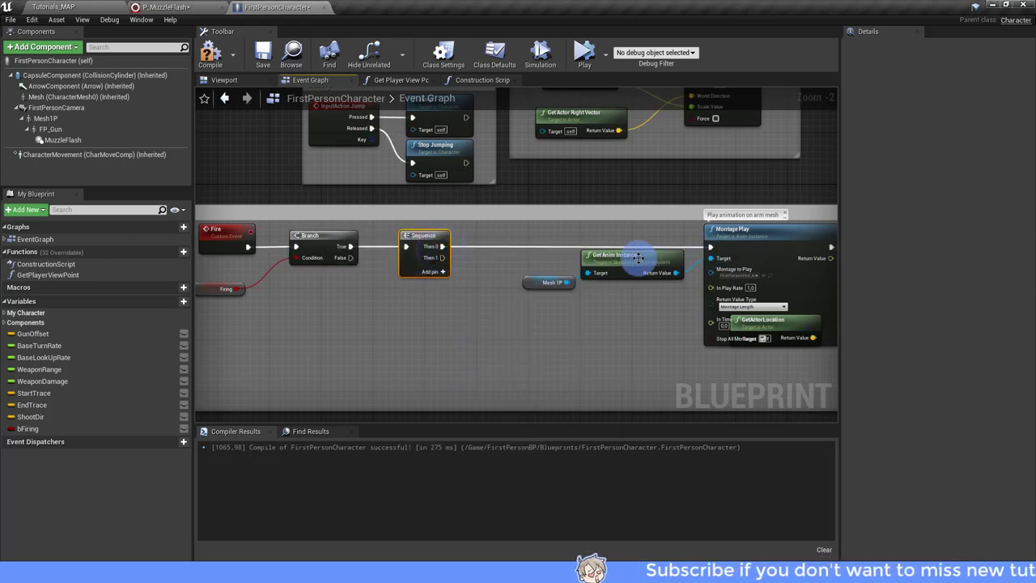
{"action": "left_click", "coordinate": [557, 277]}
{"action": "scroll", "coordinate": [539, 283], "scroll_direction": "down", "scroll_amount": 1}
{"action": "right_click_drag", "start_coordinate": [502, 326], "coordinate": [466, 288]}
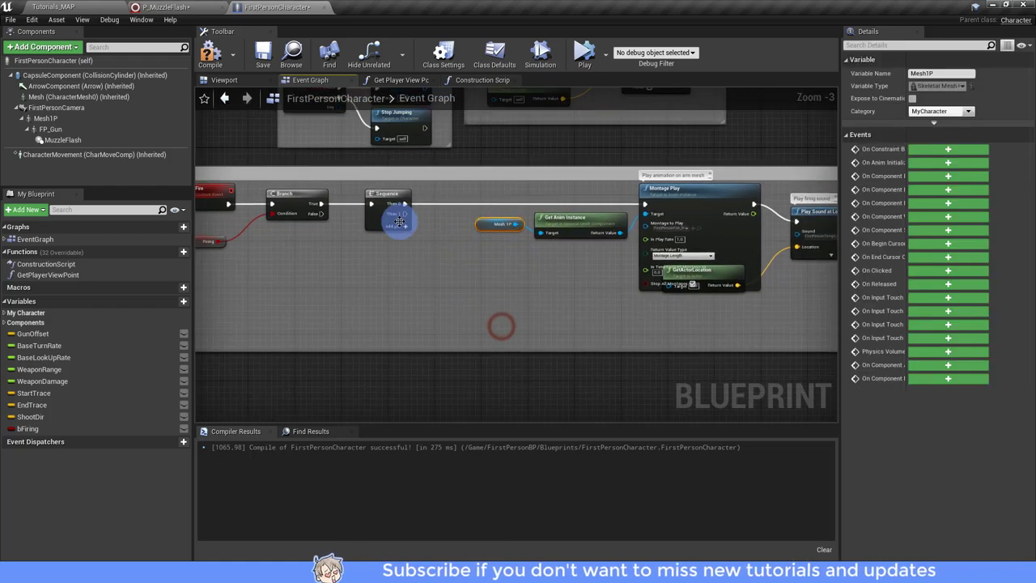
{"action": "left_click_drag", "start_coordinate": [399, 220], "coordinate": [453, 297]}
{"action": "type", "text": "delay"}
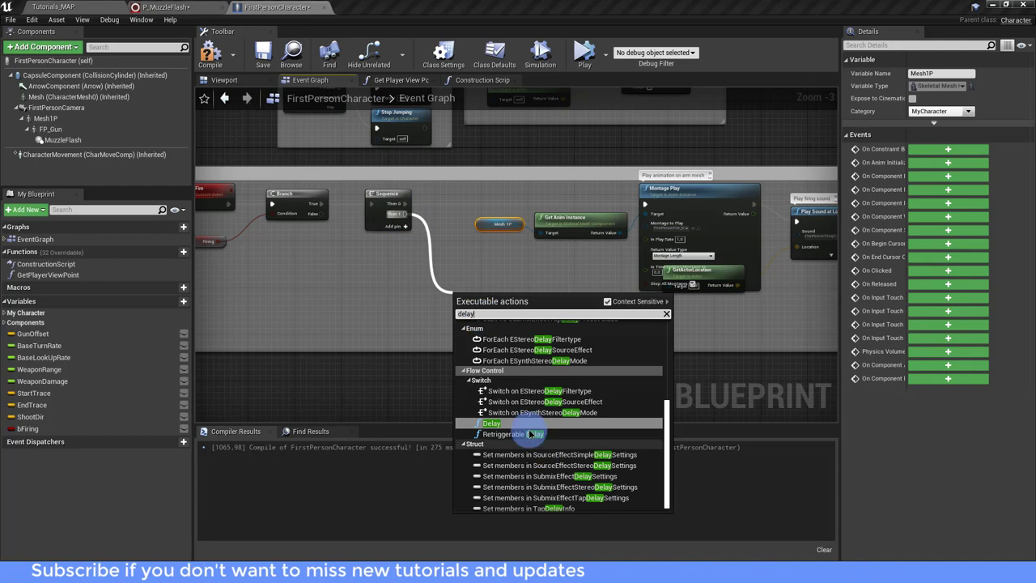
{"action": "key", "text": "Return"}
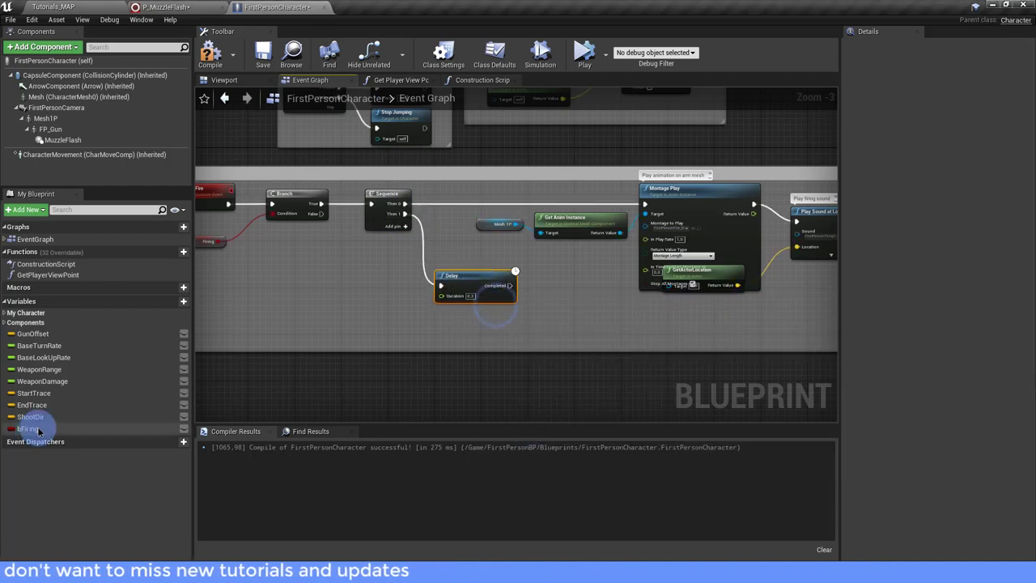
Promote the Delay's Duration to a float Delay variable and compile the blueprint.
{"action": "right_click", "coordinate": [445, 297]}
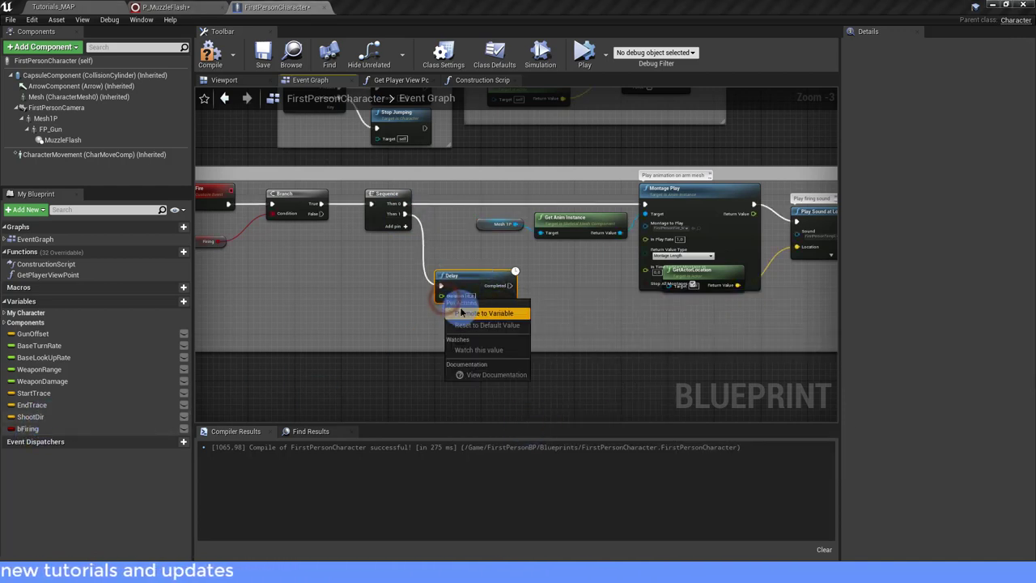
{"action": "left_click", "coordinate": [461, 313]}
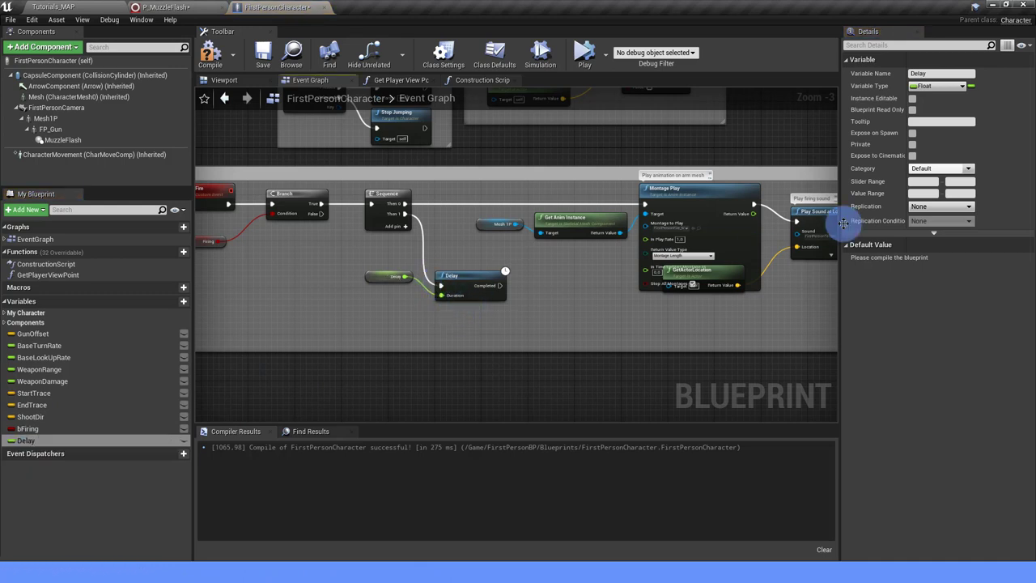
{"action": "left_click", "coordinate": [928, 259]}
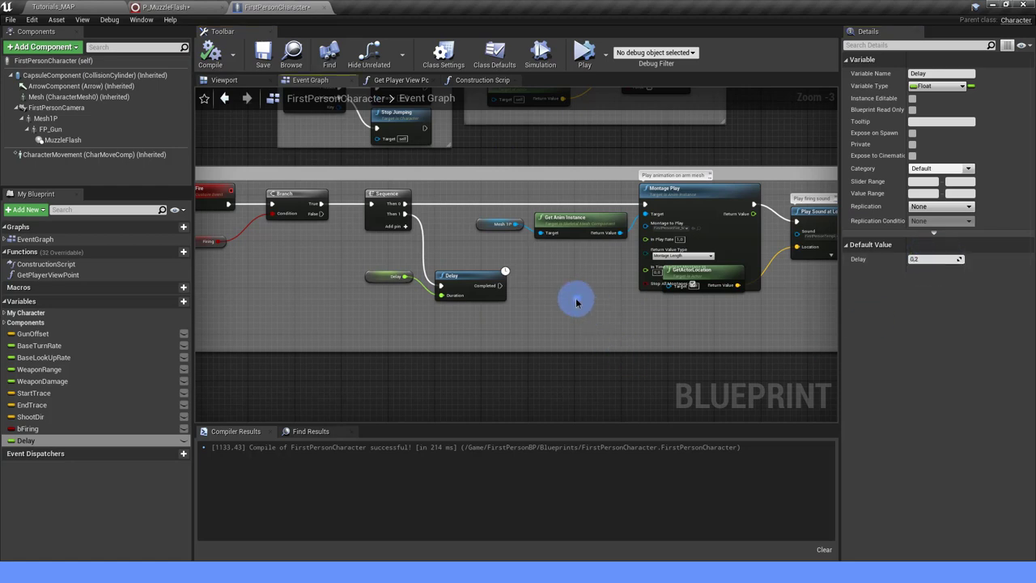
{"action": "mouse_move", "coordinate": [545, 301]}
{"action": "right_mouse_down"}
{"action": "mouse_move", "coordinate": [596, 306]}
{"action": "mouse_move", "coordinate": [486, 304]}
{"action": "right_mouse_up"}
Call Fire again from the Delay's Completed output to loop the shot.
{"action": "left_click_drag", "start_coordinate": [464, 289], "coordinate": [518, 290]}
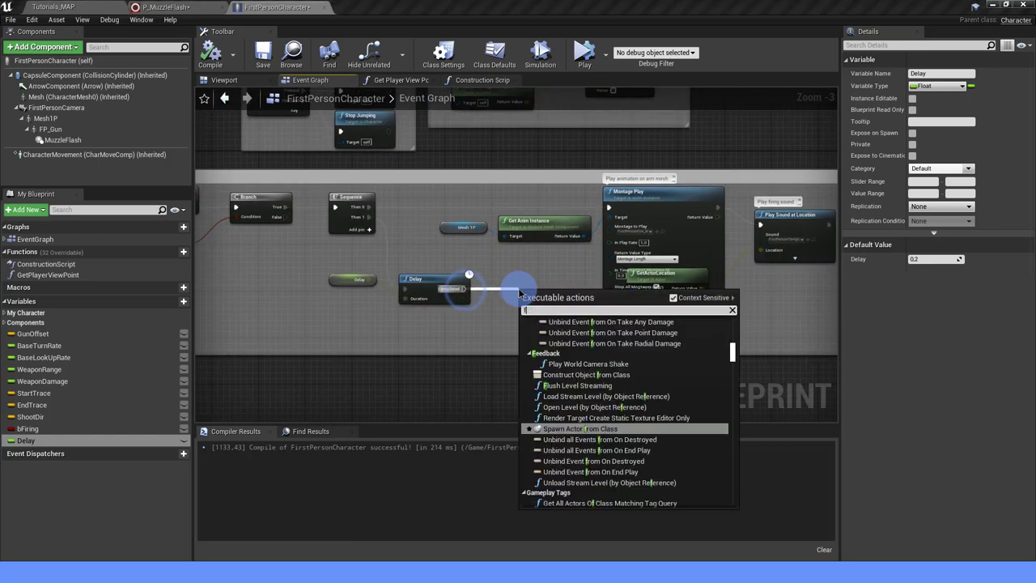
{"action": "type", "text": "fire"}
{"action": "left_click", "coordinate": [570, 335]}
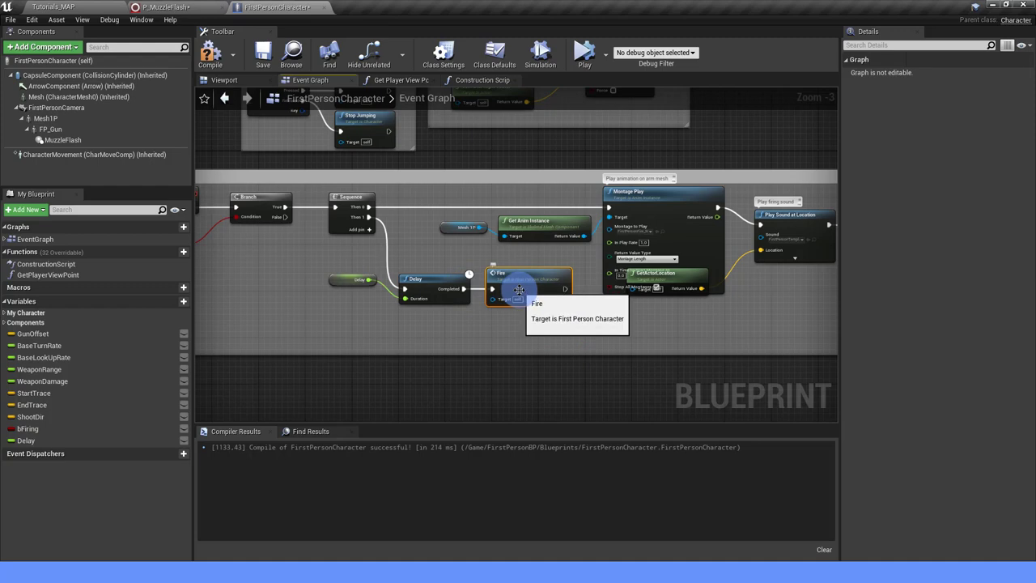
{"action": "scroll", "coordinate": [454, 344], "scroll_direction": "down", "scroll_amount": 2}
{"action": "right_click_drag", "start_coordinate": [395, 338], "coordinate": [532, 285]}
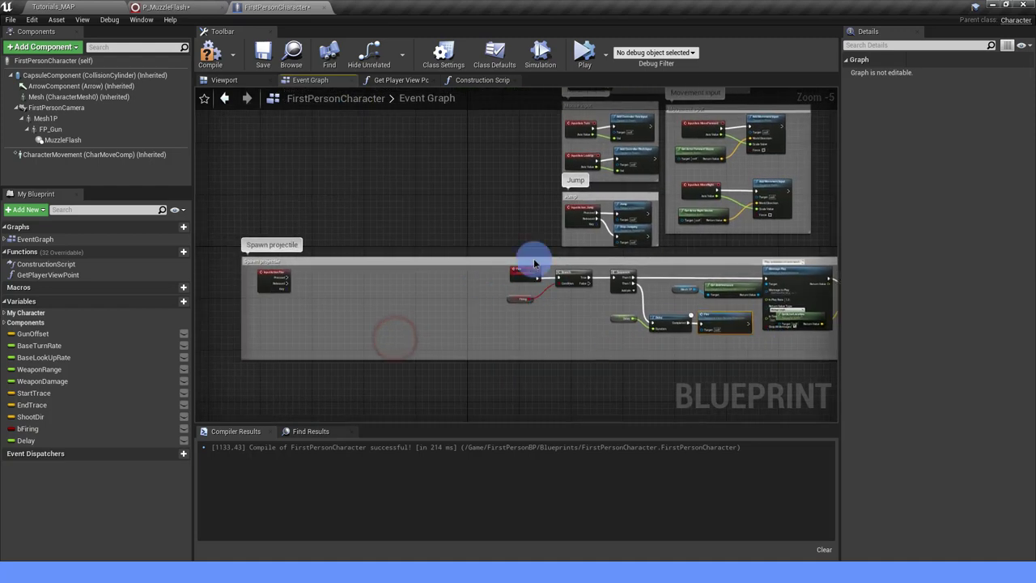
Make InputAction Fire's Pressed output call the Fire function.
{"action": "scroll", "coordinate": [541, 300], "scroll_direction": "up", "scroll_amount": 3}
{"action": "right_click_drag", "start_coordinate": [370, 300], "coordinate": [601, 301]}
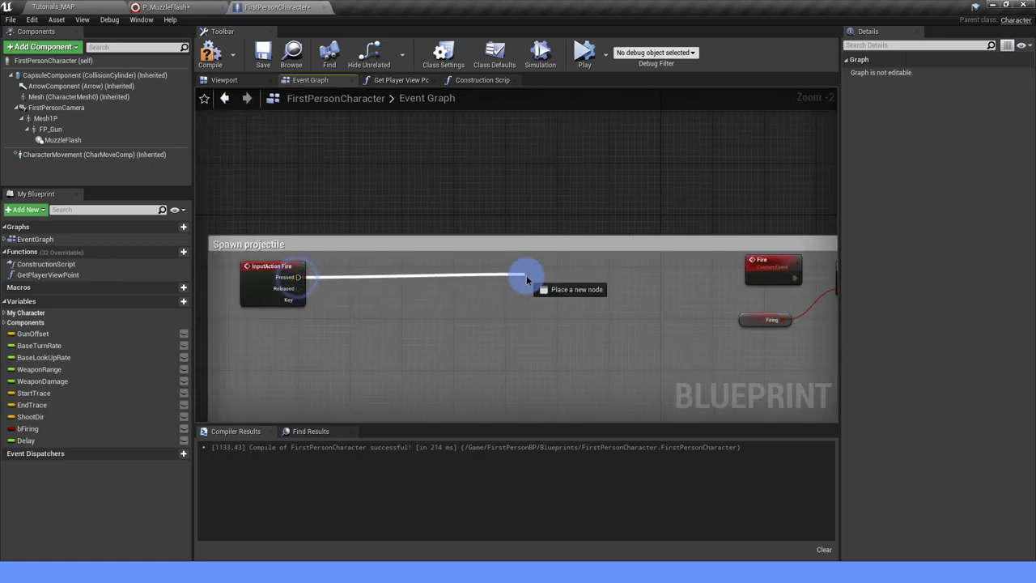
{"action": "left_click_drag", "start_coordinate": [469, 278], "coordinate": [528, 276]}
{"action": "type", "text": "fire"}
{"action": "left_click", "coordinate": [573, 319]}
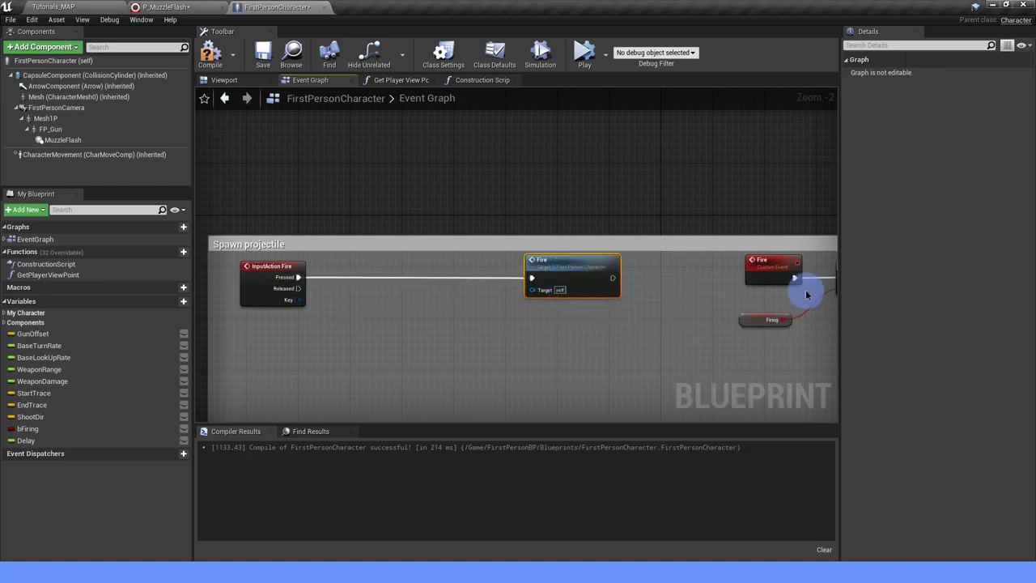
Add SET bFiring nodes: checked after Pressed, unchecked on Released.
{"action": "mouse_move", "coordinate": [32, 428]}
{"action": "left_mouse_down"}
{"action": "mouse_move", "coordinate": [281, 300]}
{"action": "mouse_move", "coordinate": [459, 285]}
{"action": "left_mouse_up"}
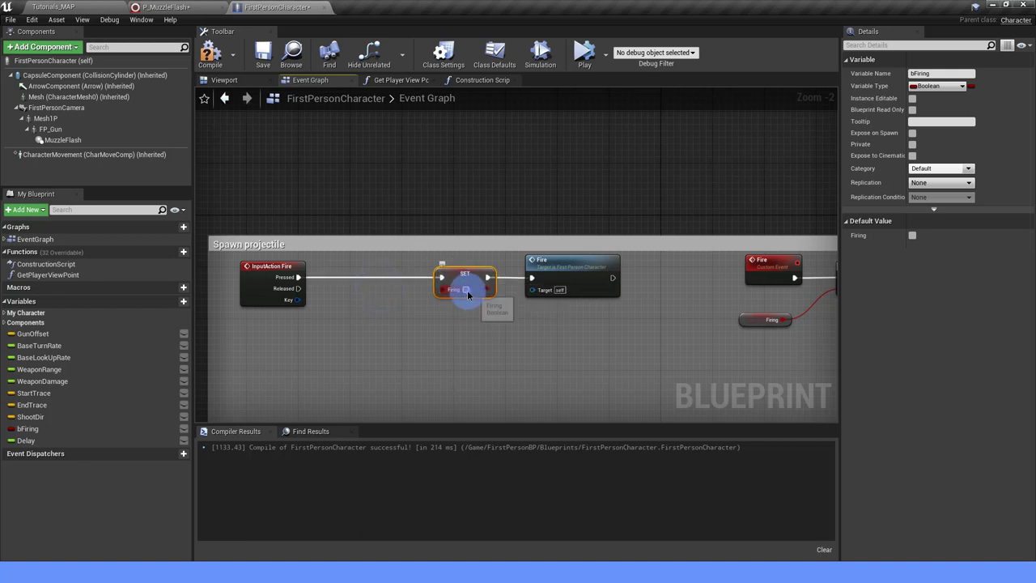
{"action": "right_click_drag", "start_coordinate": [480, 354], "coordinate": [480, 306]}
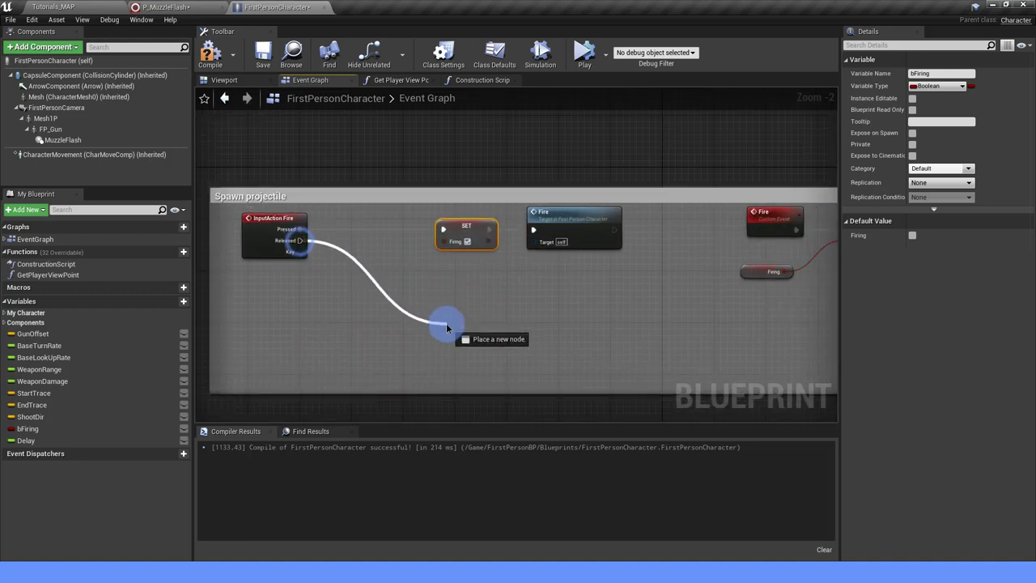
{"action": "left_click_drag", "start_coordinate": [447, 328], "coordinate": [284, 335]}
{"action": "left_click", "coordinate": [326, 328]}
{"action": "left_click_drag", "start_coordinate": [51, 429], "coordinate": [257, 276]}
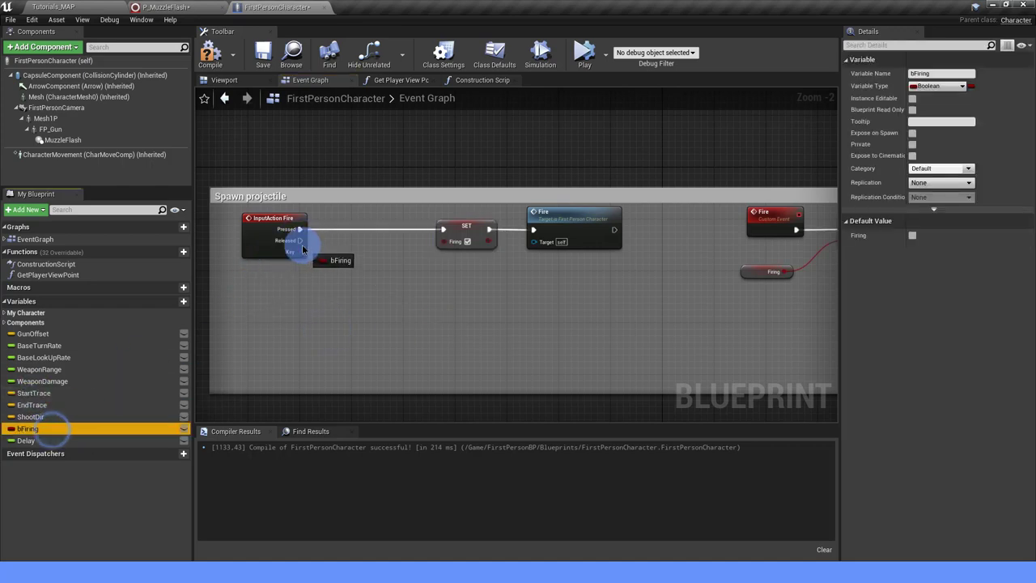
{"action": "mouse_move", "coordinate": [302, 249]}
{"action": "left_mouse_down", "text": "alt"}
{"action": "mouse_move", "coordinate": [337, 255]}
{"action": "mouse_move", "coordinate": [458, 319]}
{"action": "left_mouse_up", "text": "alt"}
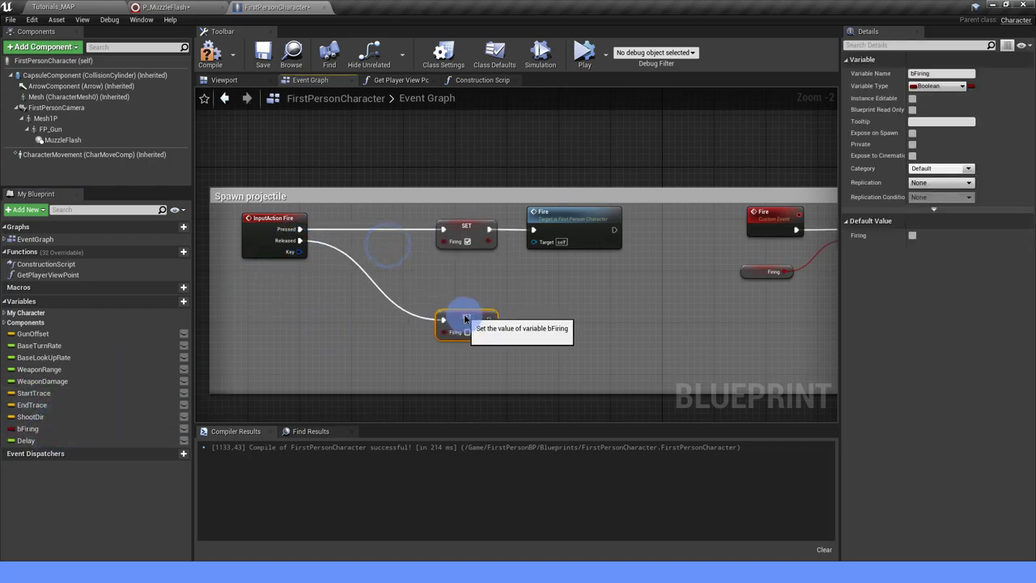
{"action": "left_click", "coordinate": [513, 330]}
Move the Fire event and Branch nodes, and drop a MuzzleFlash component reference into the graph.
{"action": "scroll", "coordinate": [518, 312], "scroll_direction": "down", "scroll_amount": 3}
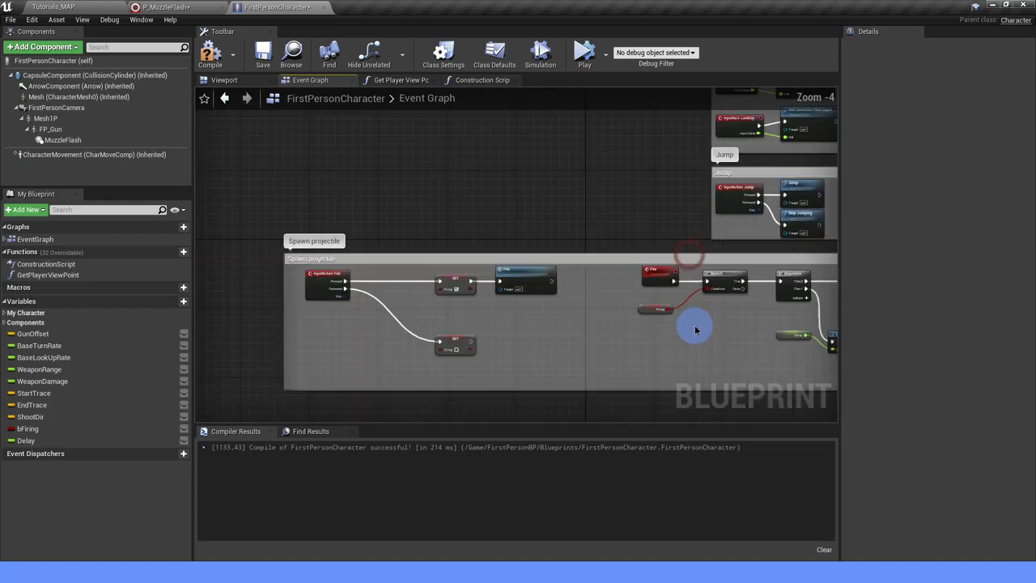
{"action": "right_click_drag", "start_coordinate": [419, 300], "coordinate": [546, 315]}
{"action": "scroll", "coordinate": [440, 296], "scroll_direction": "up", "scroll_amount": 1}
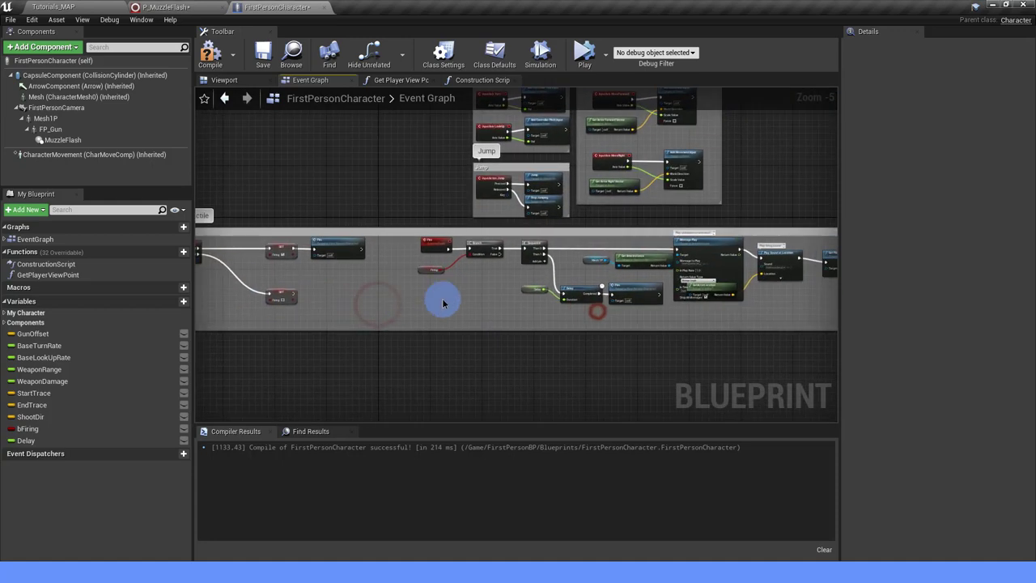
{"action": "right_click_drag", "start_coordinate": [440, 297], "coordinate": [458, 238]}
{"action": "left_click_drag", "start_coordinate": [565, 278], "coordinate": [563, 275]}
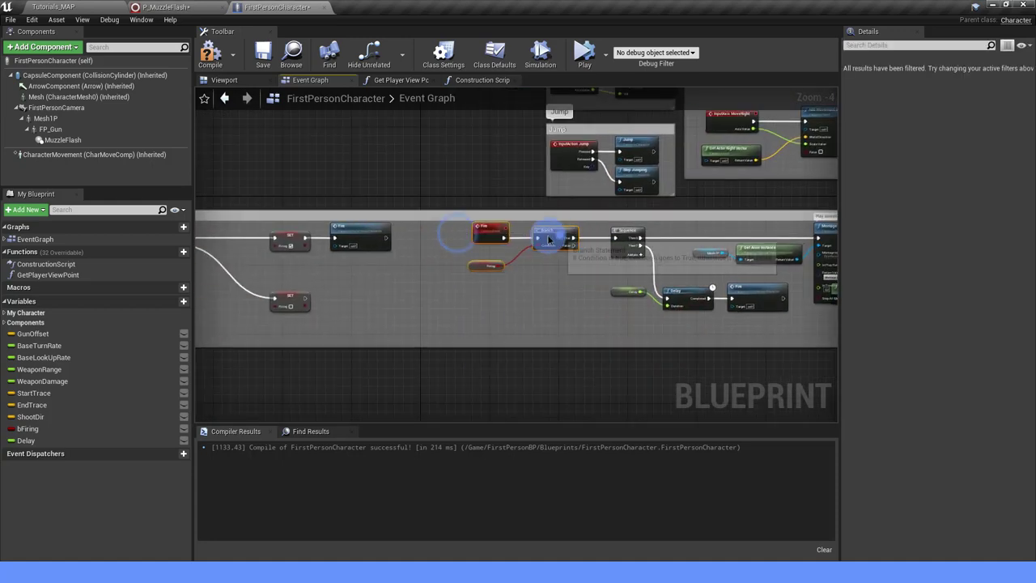
{"action": "right_click_drag", "start_coordinate": [615, 278], "coordinate": [474, 254]}
{"action": "left_click_drag", "start_coordinate": [62, 140], "coordinate": [474, 309]}
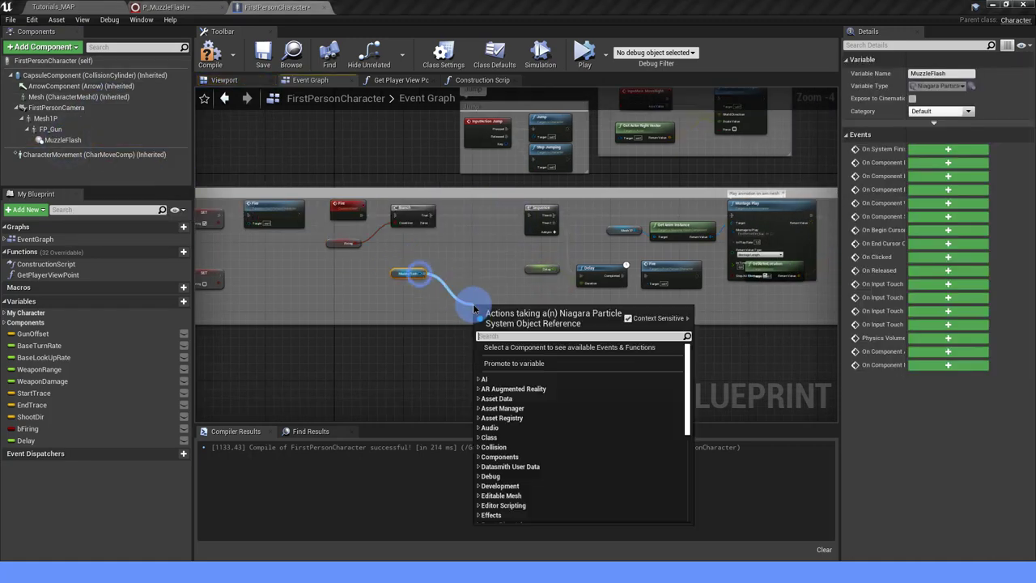
Add a Deactivate node targeting MuzzleFlash, run from the Branch's False output.
{"action": "type", "text": "deac"}
{"action": "left_click", "coordinate": [531, 391]}
{"action": "scroll", "coordinate": [470, 251], "scroll_direction": "up", "scroll_amount": 2}
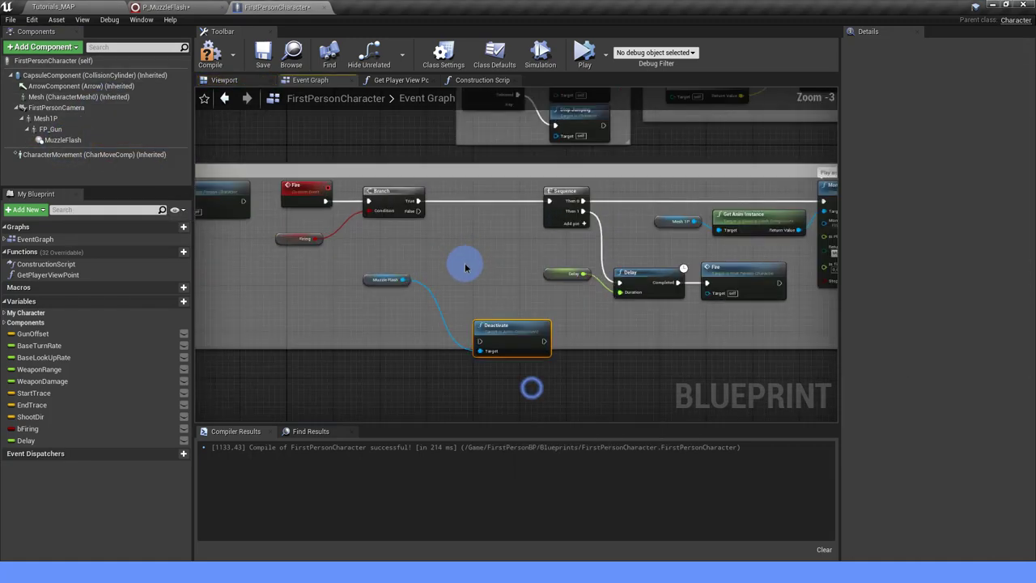
{"action": "mouse_move", "coordinate": [411, 206]}
{"action": "left_mouse_down"}
{"action": "mouse_move", "coordinate": [481, 354]}
{"action": "mouse_move", "coordinate": [571, 309]}
{"action": "left_mouse_up"}
{"action": "left_click_drag", "start_coordinate": [373, 284], "coordinate": [482, 341]}
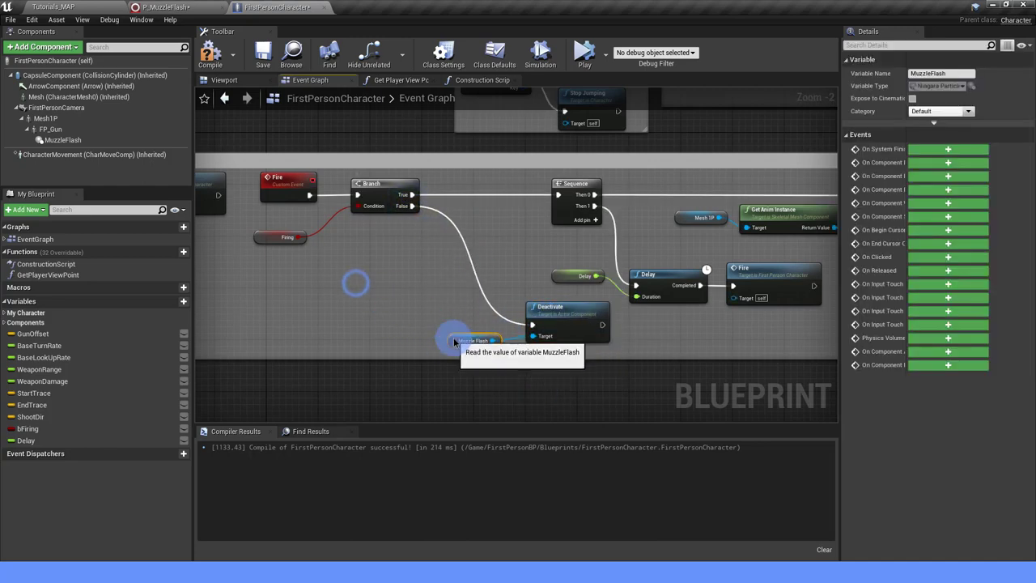
Widen the Spawn projectile comment and move InputAction Fire and the released SET bFiring left.
{"action": "scroll", "coordinate": [456, 277], "scroll_direction": "down", "scroll_amount": 2}
{"action": "right_click_drag", "start_coordinate": [456, 278], "coordinate": [594, 293]}
{"action": "right_click_drag", "start_coordinate": [261, 287], "coordinate": [364, 280]}
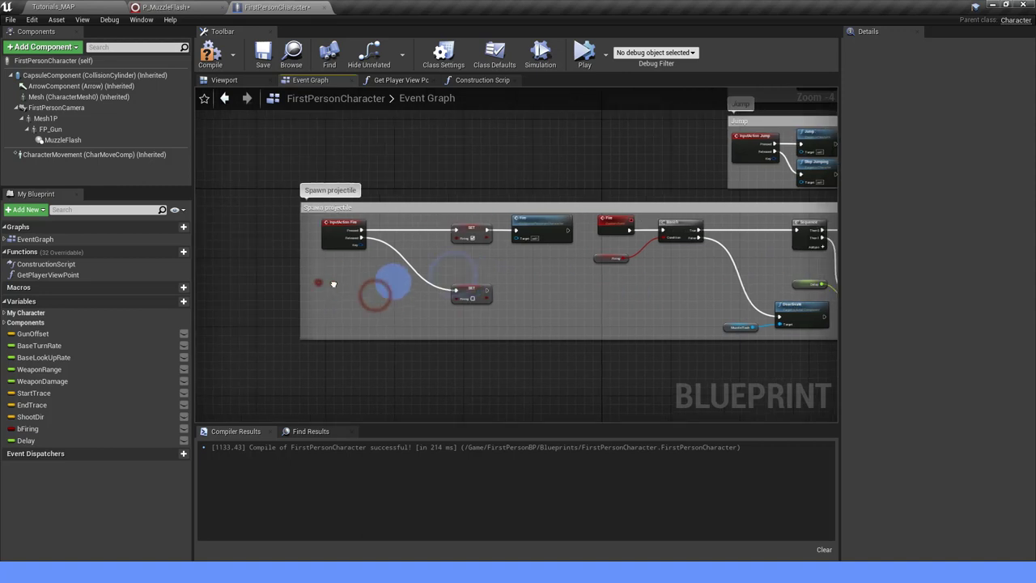
{"action": "left_click_drag", "start_coordinate": [367, 280], "coordinate": [189, 273]}
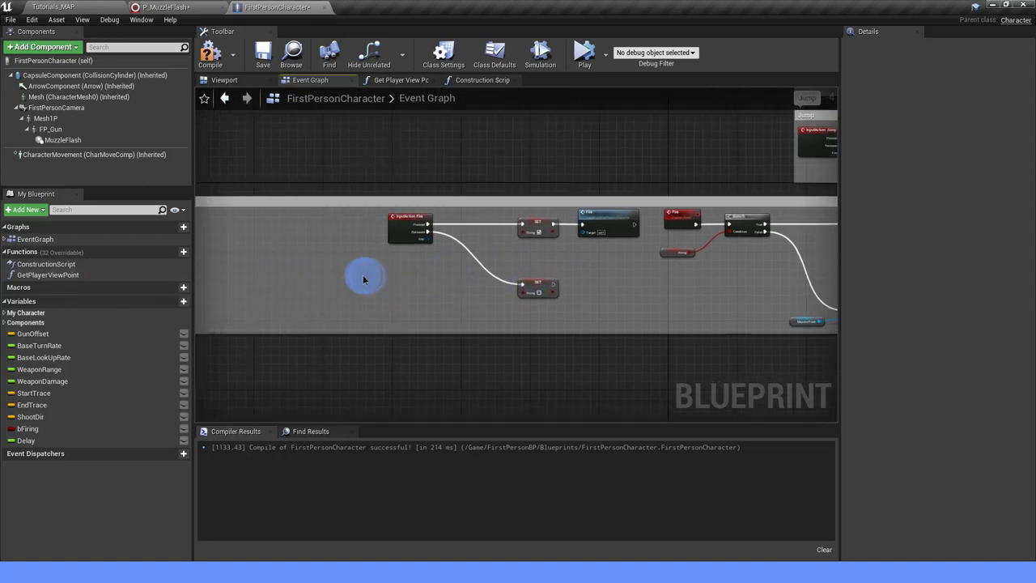
{"action": "right_click_drag", "start_coordinate": [391, 277], "coordinate": [529, 267]}
{"action": "left_click_drag", "start_coordinate": [541, 234], "coordinate": [317, 238]}
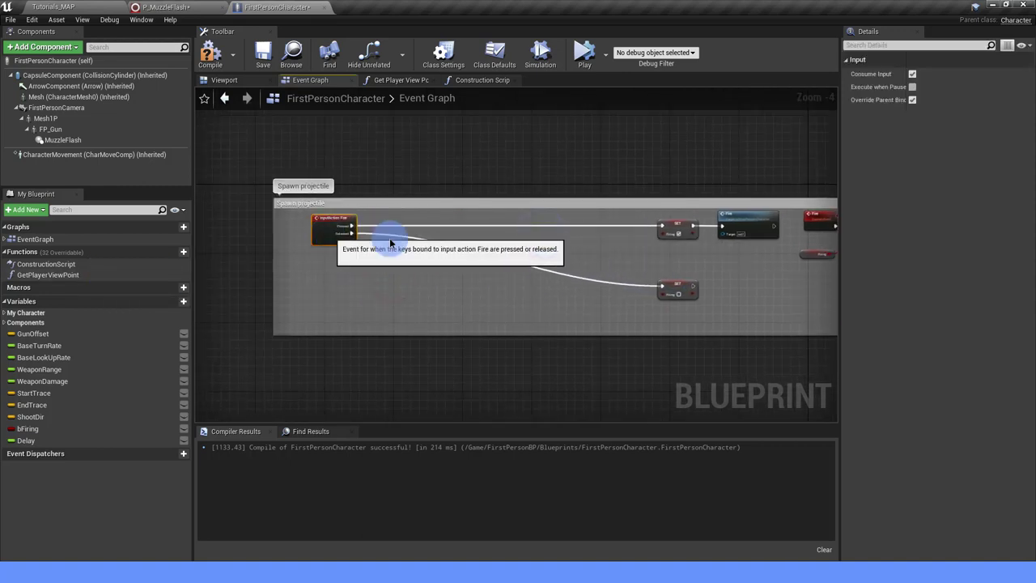
{"action": "left_click_drag", "start_coordinate": [671, 283], "coordinate": [480, 302]}
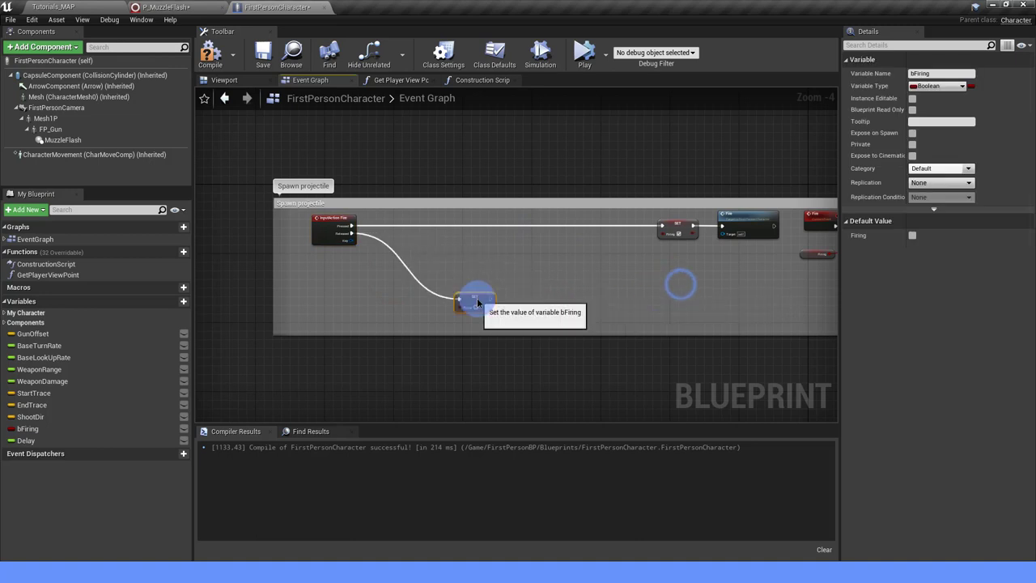
{"action": "left_click", "coordinate": [423, 243]}
{"action": "scroll", "coordinate": [416, 243], "scroll_direction": "up", "scroll_amount": 2}
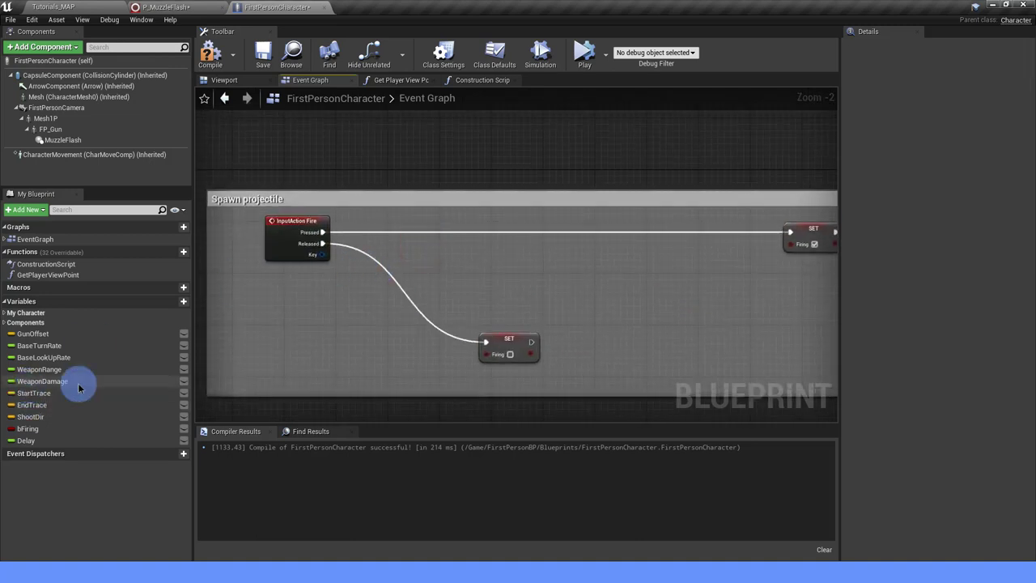
Add a MuzzleFlash reference with an Activate node run from the Pressed event.
{"action": "mouse_move", "coordinate": [63, 139]}
{"action": "left_mouse_down"}
{"action": "mouse_move", "coordinate": [473, 283]}
{"action": "mouse_move", "coordinate": [519, 242]}
{"action": "left_mouse_up"}
{"action": "type", "text": "activa"}
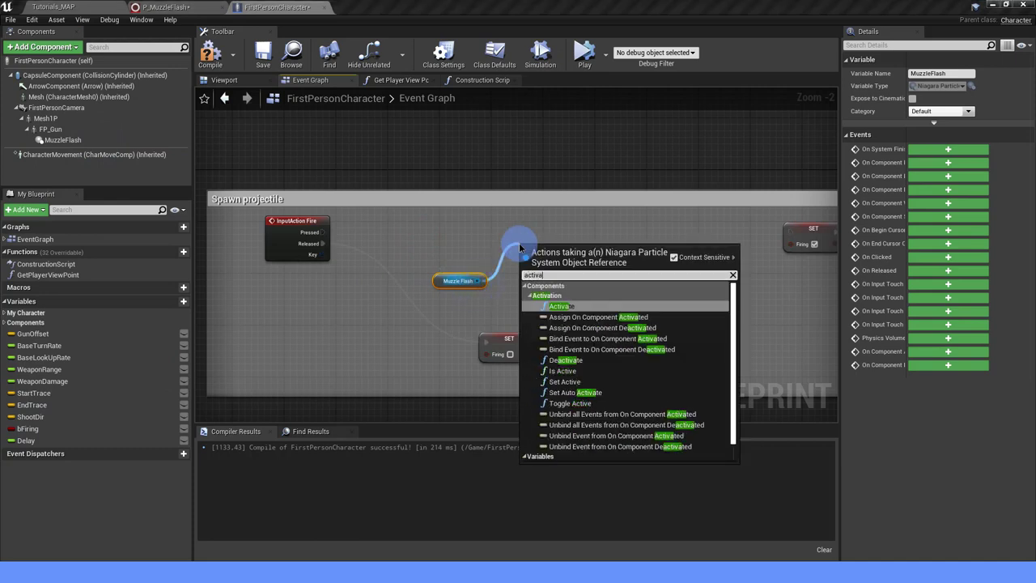
{"action": "left_click", "coordinate": [566, 308]}
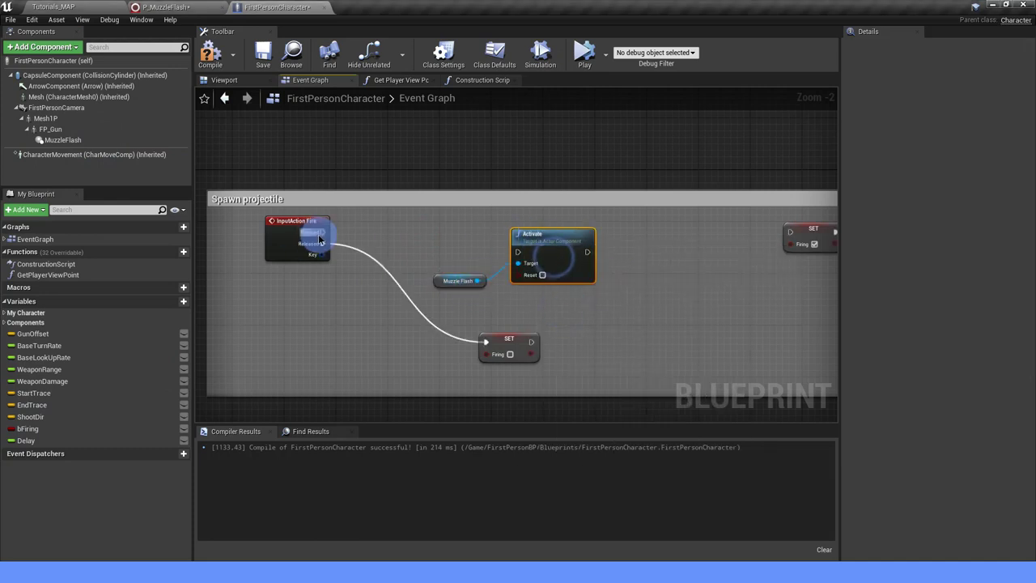
{"action": "mouse_move", "coordinate": [321, 233]}
{"action": "left_mouse_down", "text": "ctrl"}
{"action": "mouse_move", "coordinate": [518, 252]}
{"action": "mouse_move", "coordinate": [519, 215]}
{"action": "left_mouse_up", "text": "ctrl"}
Add a Set Float Parameter node on Muzzle Flash running after Activate, tidying the wire's reroute point.
{"action": "left_click", "coordinate": [447, 283]}
{"action": "right_click_drag", "start_coordinate": [539, 289], "coordinate": [462, 291]}
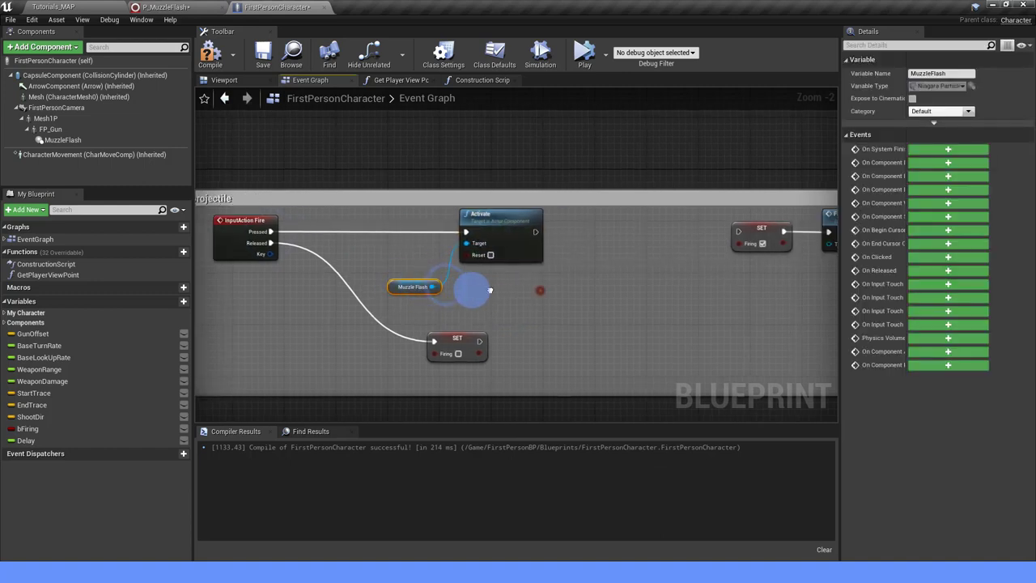
{"action": "left_click_drag", "start_coordinate": [402, 289], "coordinate": [529, 244]}
{"action": "type", "text": "set float"}
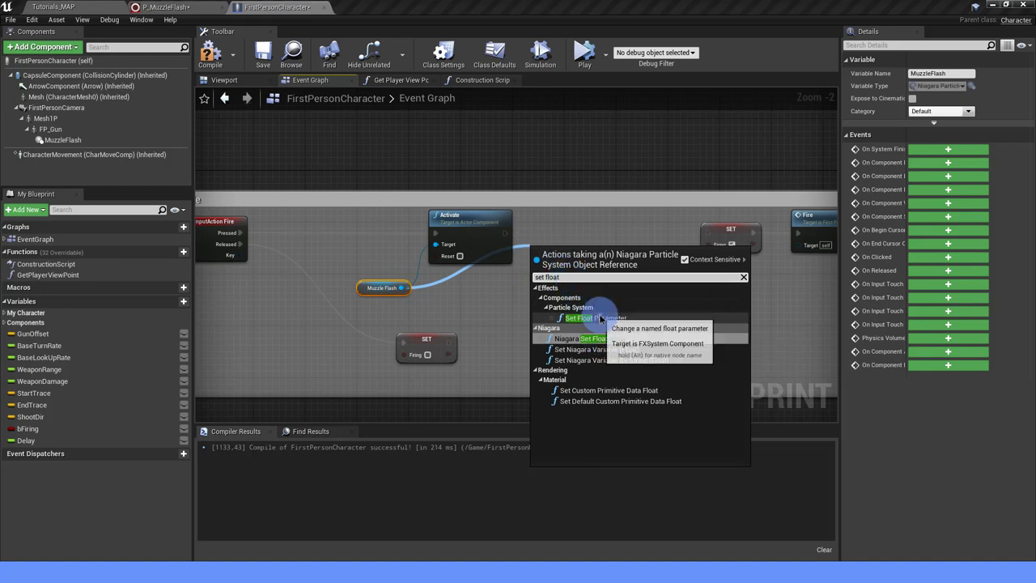
{"action": "left_click", "coordinate": [599, 318]}
{"action": "left_click_drag", "start_coordinate": [588, 228], "coordinate": [581, 241]}
{"action": "left_click_drag", "start_coordinate": [505, 233], "coordinate": [540, 234]}
{"action": "left_click", "coordinate": [516, 250]}
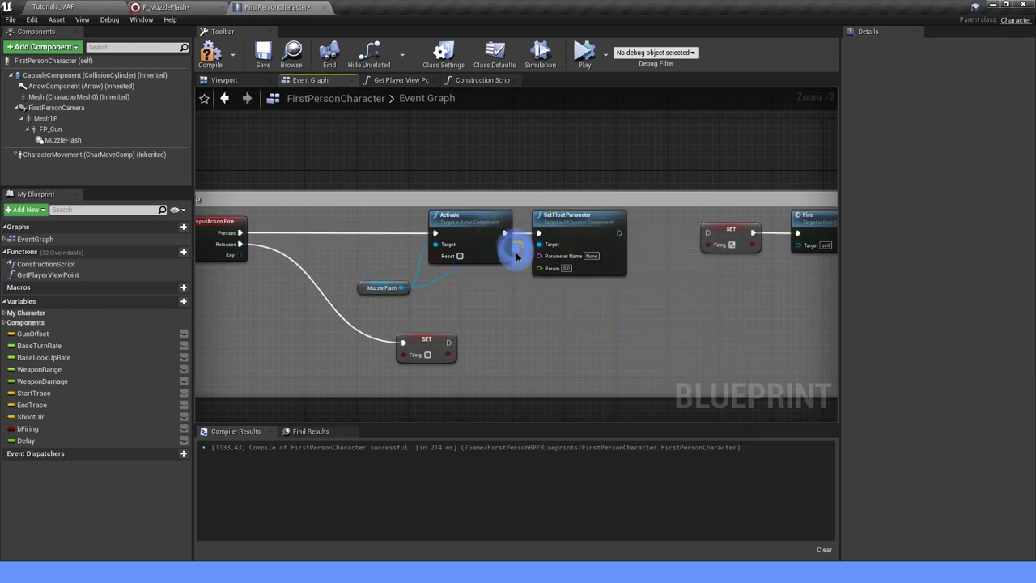
{"action": "left_click", "coordinate": [500, 295]}
{"action": "right_click_drag", "start_coordinate": [567, 296], "coordinate": [552, 291]}
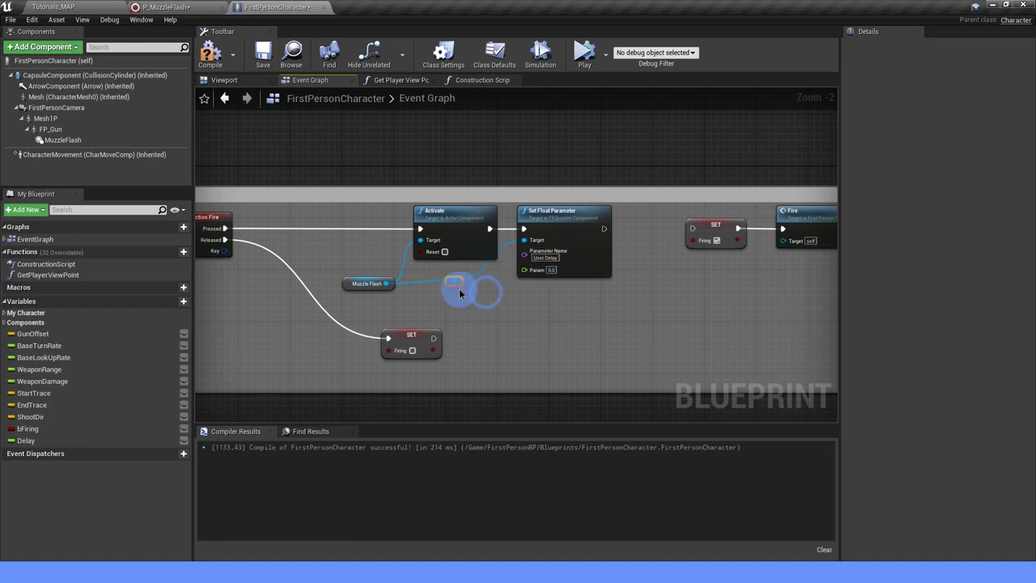
Feed the Delay variable into the Param input and run SET bFiring after Set Float Parameter.
{"action": "left_click_drag", "start_coordinate": [26, 441], "coordinate": [525, 275]}
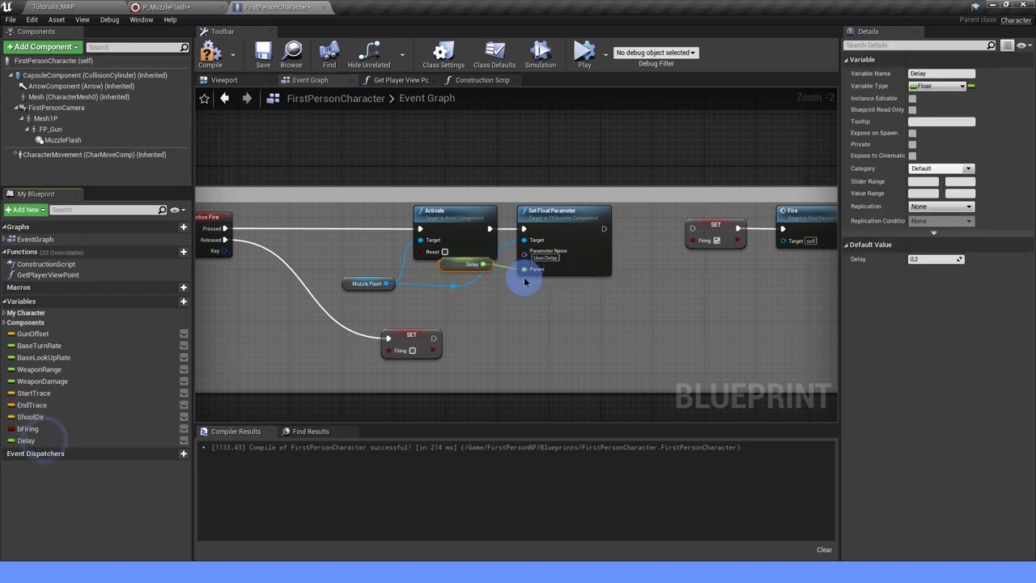
{"action": "left_click_drag", "start_coordinate": [456, 270], "coordinate": [437, 308]}
{"action": "right_click_drag", "start_coordinate": [627, 300], "coordinate": [519, 303]}
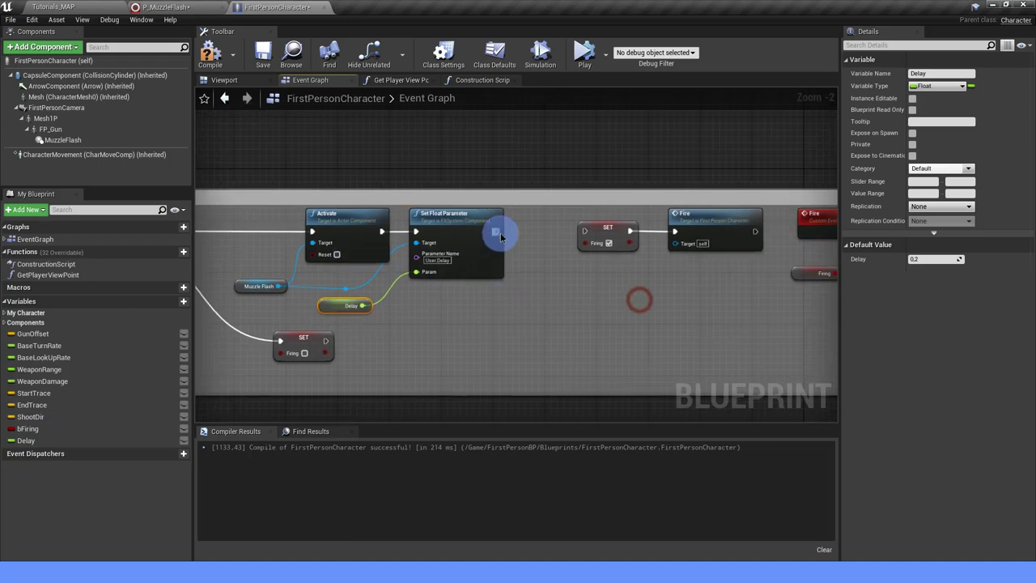
{"action": "left_click_drag", "start_coordinate": [497, 233], "coordinate": [585, 230]}
{"action": "scroll", "coordinate": [537, 301], "scroll_direction": "down", "scroll_amount": 4}
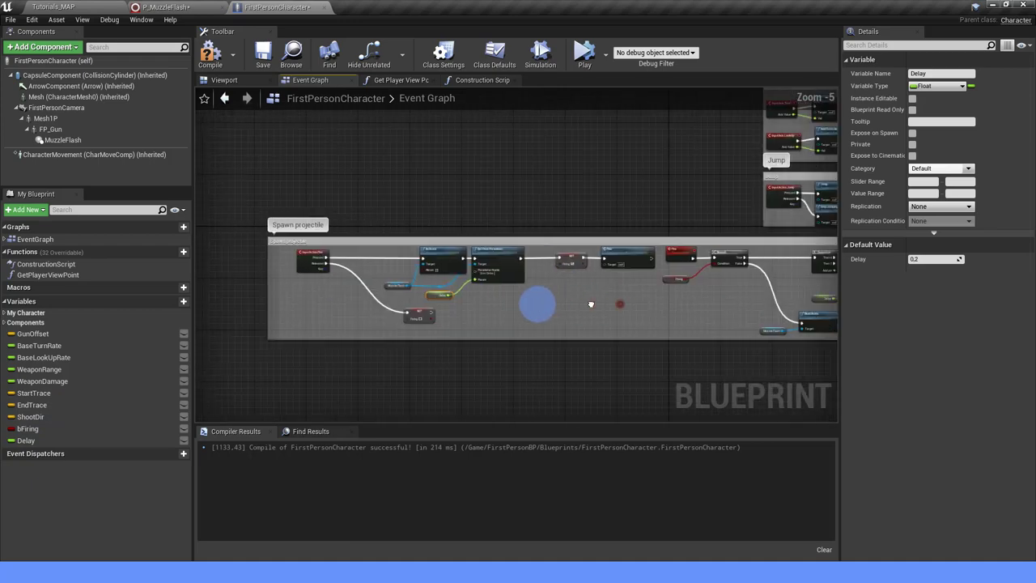
{"action": "scroll", "coordinate": [506, 239], "scroll_direction": "up", "scroll_amount": 3}
{"action": "left_click", "coordinate": [440, 234]}
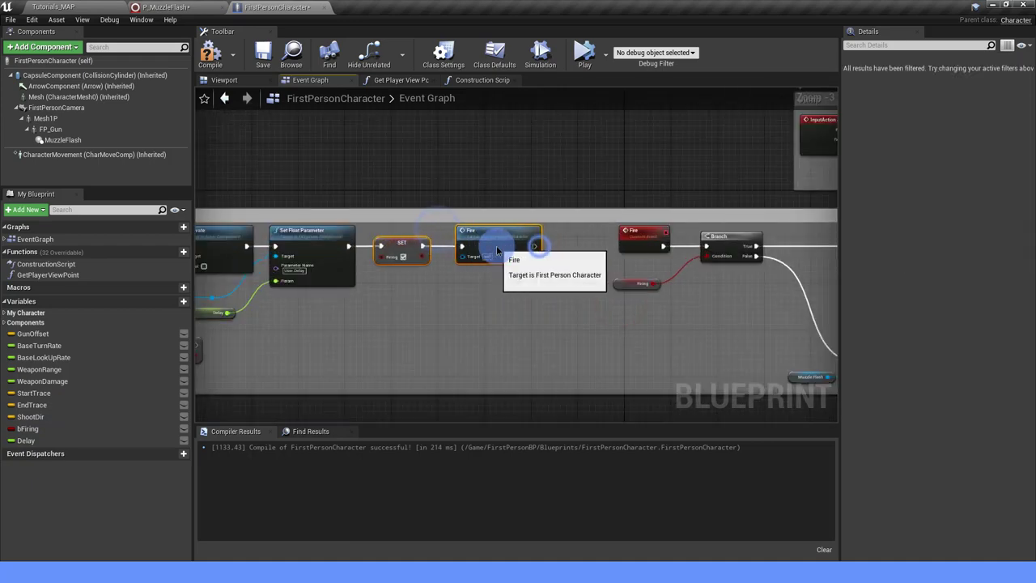
{"action": "left_click", "coordinate": [407, 340]}
Enable Reset on the Activate node.
{"action": "mouse_move", "coordinate": [404, 340]}
{"action": "right_mouse_down"}
{"action": "mouse_move", "coordinate": [220, 312]}
{"action": "mouse_move", "coordinate": [332, 245]}
{"action": "right_mouse_up"}
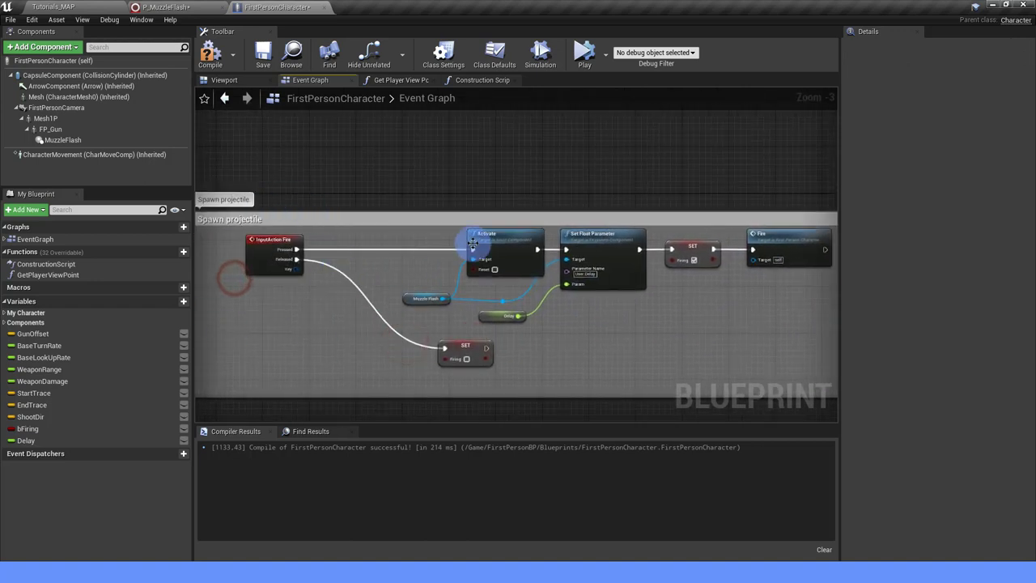
{"action": "right_click_drag", "start_coordinate": [581, 317], "coordinate": [463, 319]}
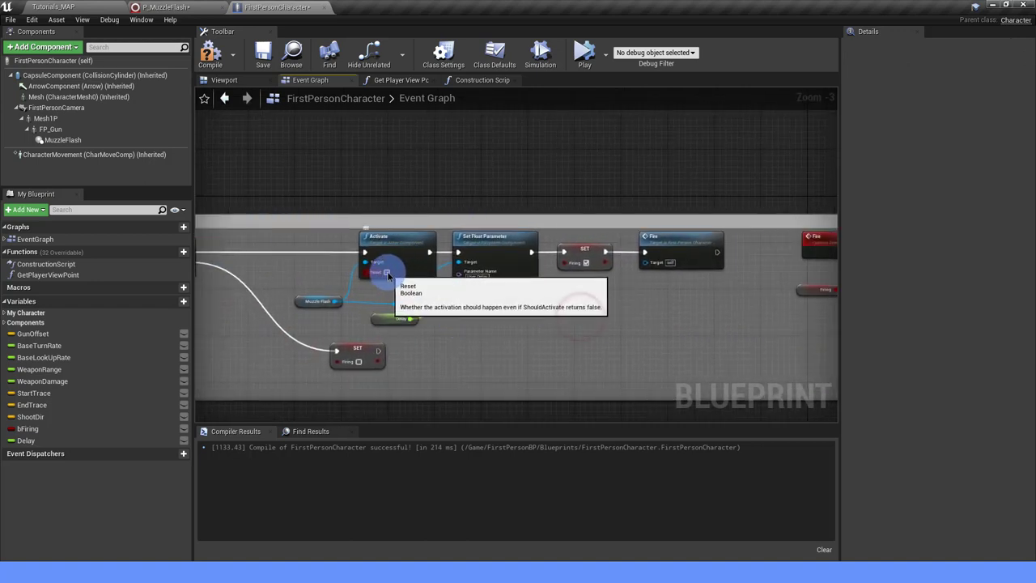
{"action": "left_click", "coordinate": [386, 271]}
{"action": "right_click_drag", "start_coordinate": [526, 329], "coordinate": [503, 324]}
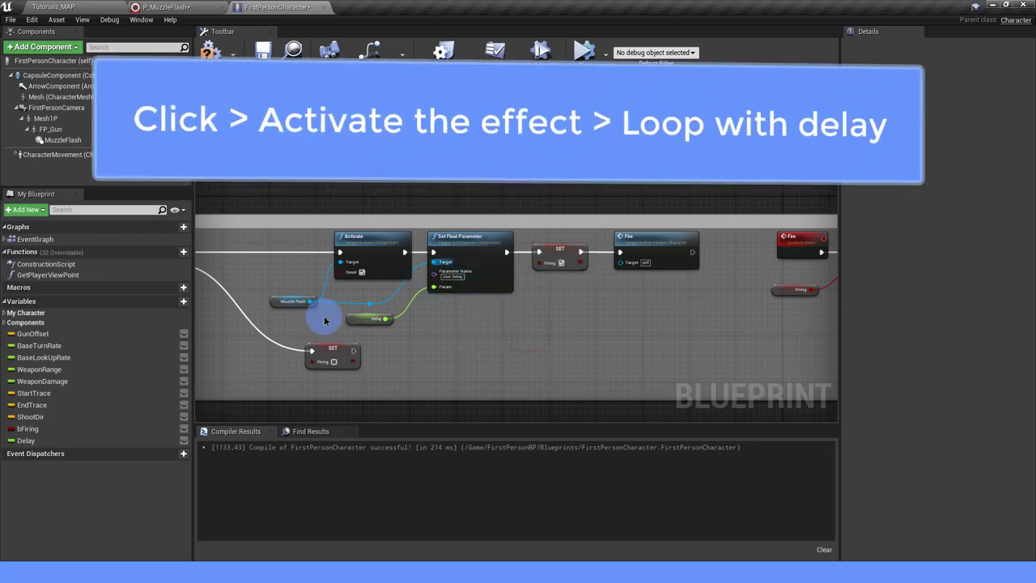
Review the finished firing logic, then compile and save the FirstPersonCharacter blueprint.
{"action": "scroll", "coordinate": [388, 300], "scroll_direction": "down", "scroll_amount": 4}
{"action": "right_click_drag", "start_coordinate": [434, 328], "coordinate": [484, 350]}
{"action": "scroll", "coordinate": [483, 350], "scroll_direction": "up", "scroll_amount": 3}
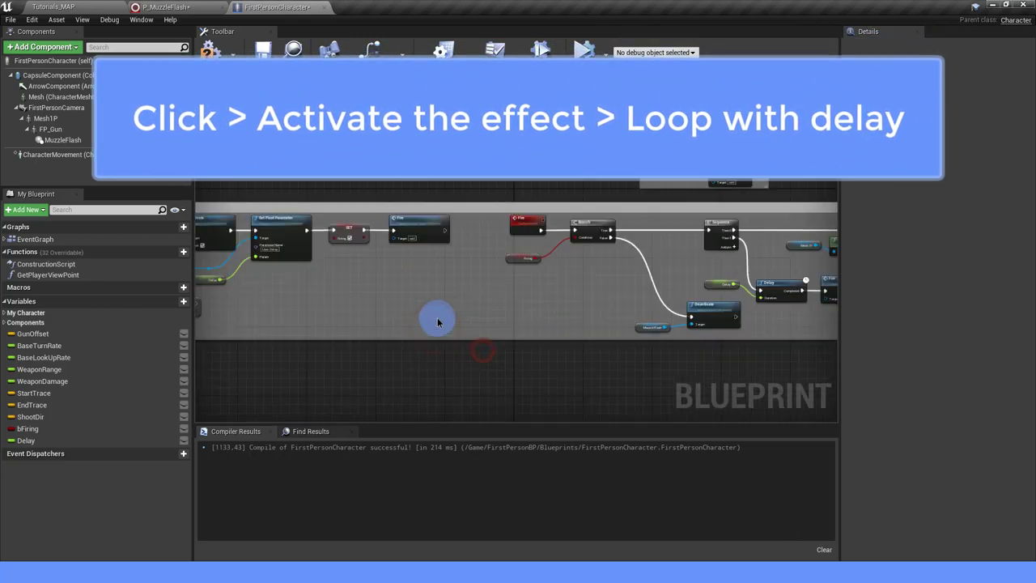
{"action": "right_click_drag", "start_coordinate": [405, 303], "coordinate": [452, 306]}
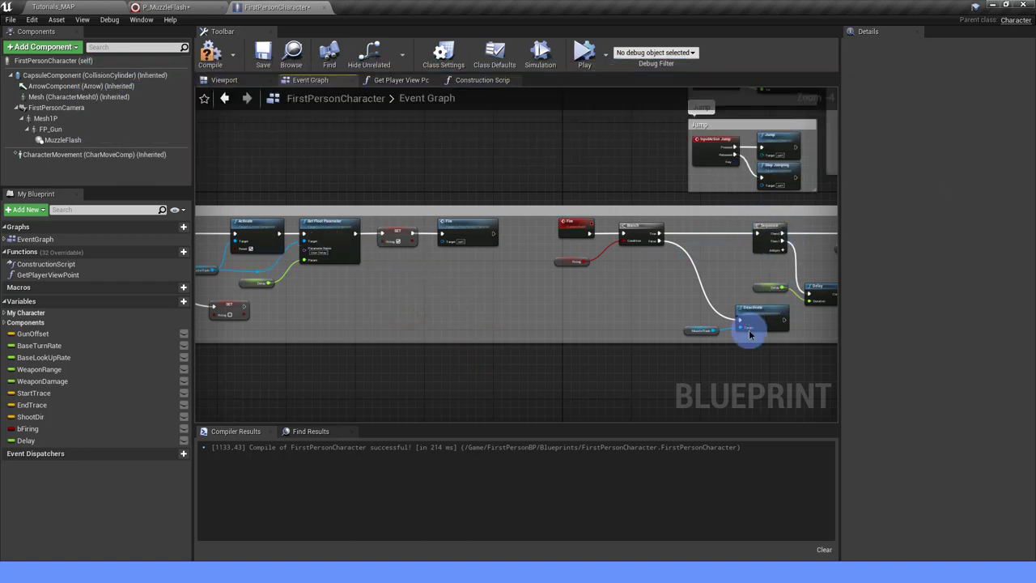
{"action": "right_click_drag", "start_coordinate": [776, 277], "coordinate": [696, 254]}
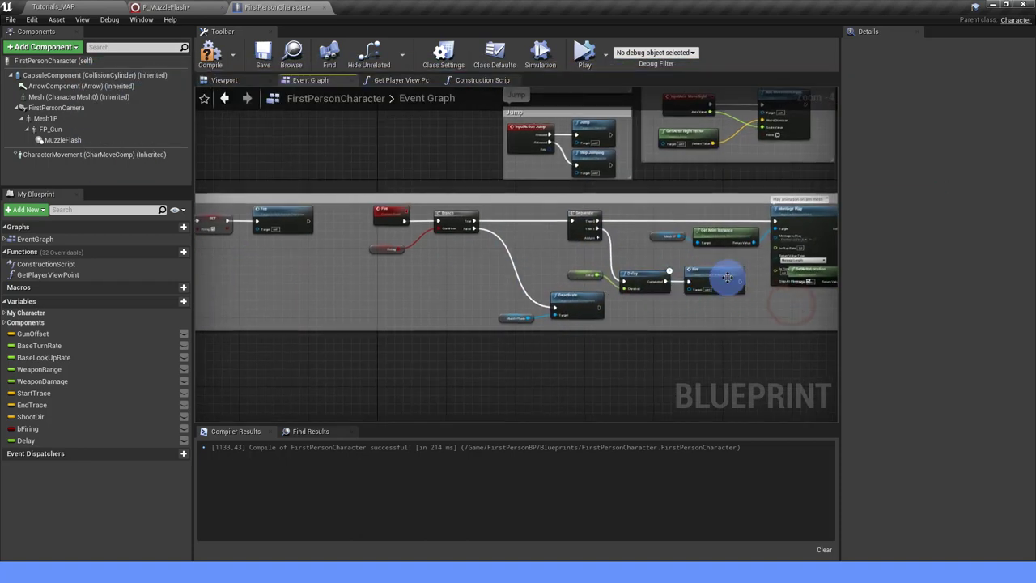
{"action": "right_click_drag", "start_coordinate": [329, 270], "coordinate": [501, 275]}
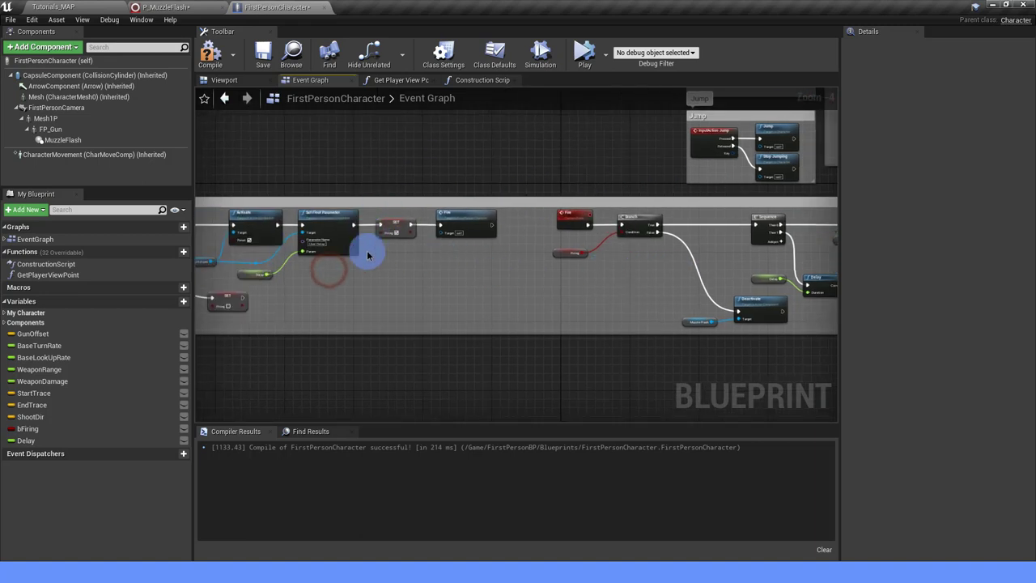
{"action": "scroll", "coordinate": [367, 256], "scroll_direction": "up", "scroll_amount": 1}
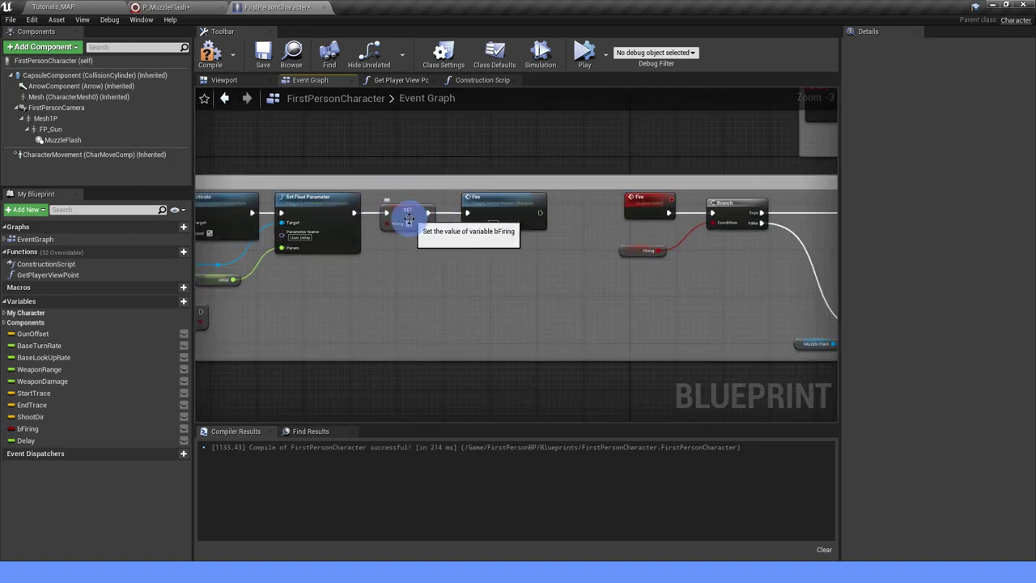
{"action": "right_click_drag", "start_coordinate": [428, 182], "coordinate": [411, 201]}
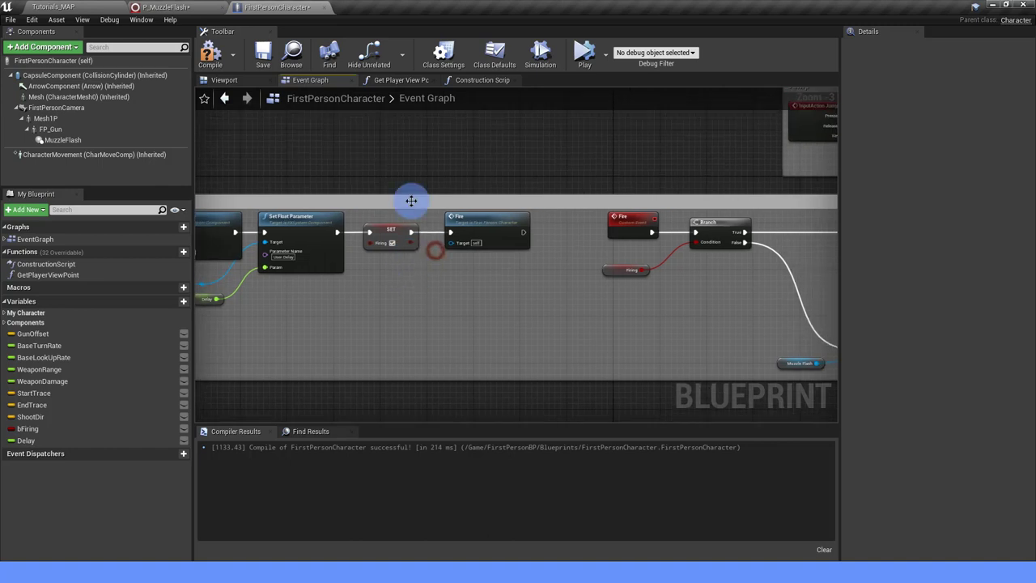
{"action": "right_click_drag", "start_coordinate": [468, 280], "coordinate": [405, 301]}
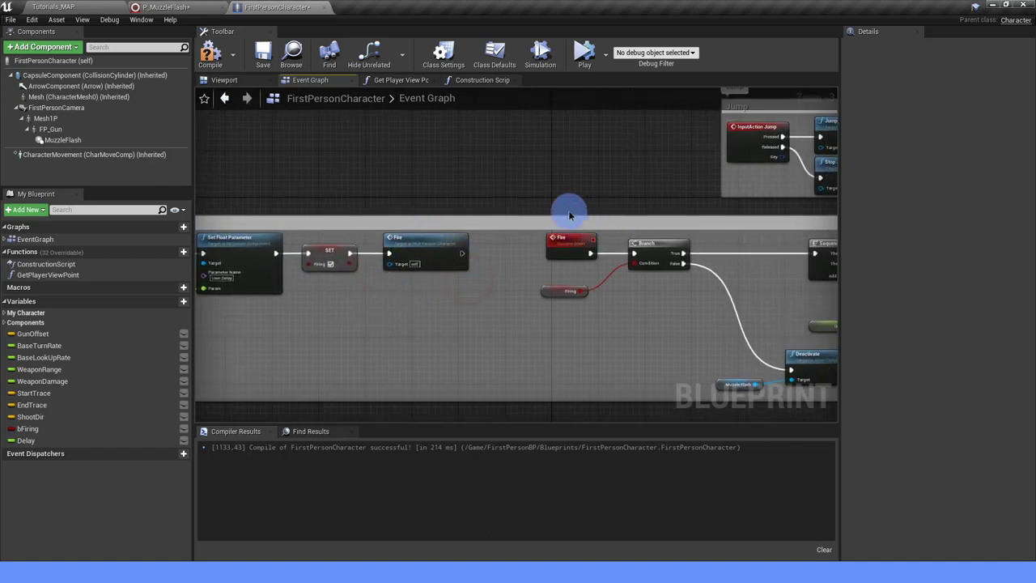
{"action": "scroll", "coordinate": [610, 306], "scroll_direction": "down", "scroll_amount": 2}
{"action": "mouse_move", "coordinate": [575, 294]}
{"action": "right_mouse_down"}
{"action": "mouse_move", "coordinate": [331, 259]}
{"action": "mouse_move", "coordinate": [321, 212]}
{"action": "right_mouse_up"}
{"action": "scroll", "coordinate": [328, 259], "scroll_direction": "up", "scroll_amount": 1}
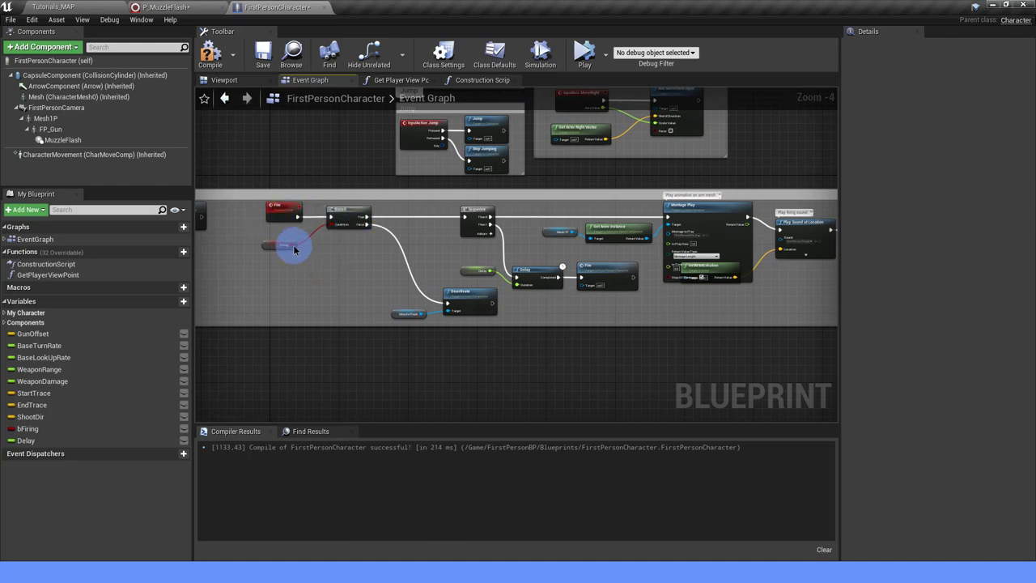
{"action": "right_click_drag", "start_coordinate": [261, 279], "coordinate": [422, 267]}
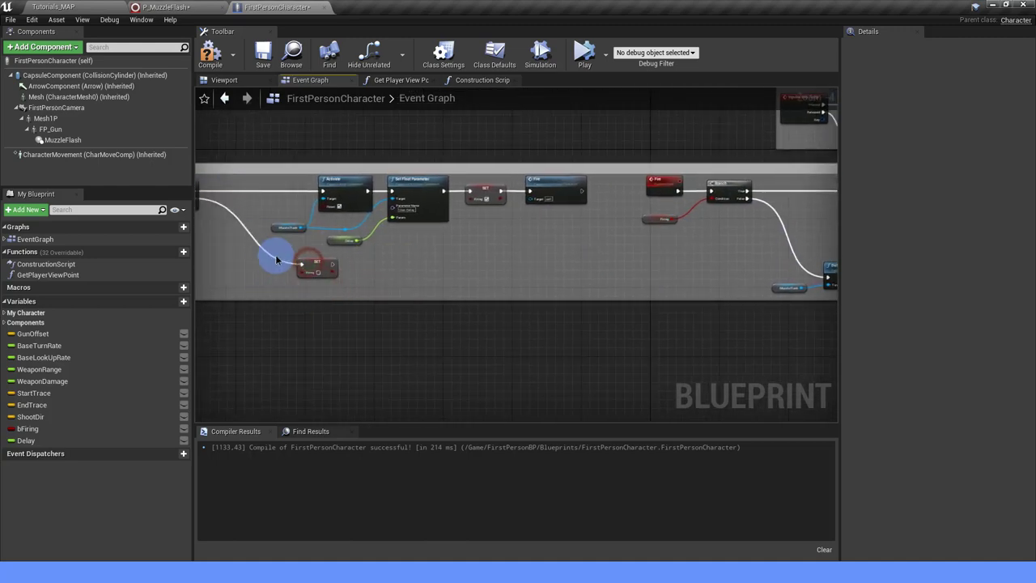
{"action": "right_click_drag", "start_coordinate": [693, 272], "coordinate": [459, 268]}
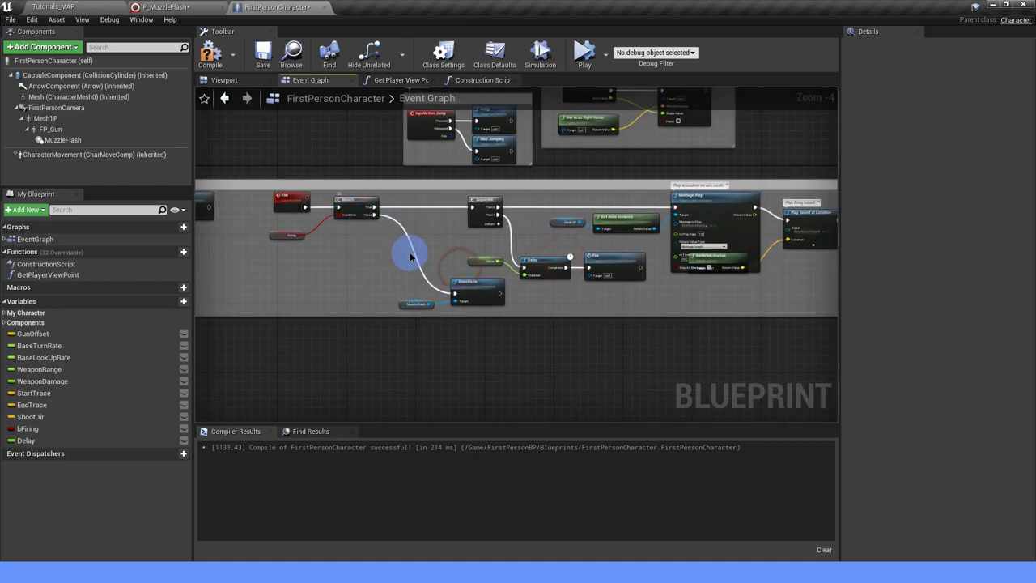
{"action": "right_click_drag", "start_coordinate": [481, 219], "coordinate": [437, 247]}
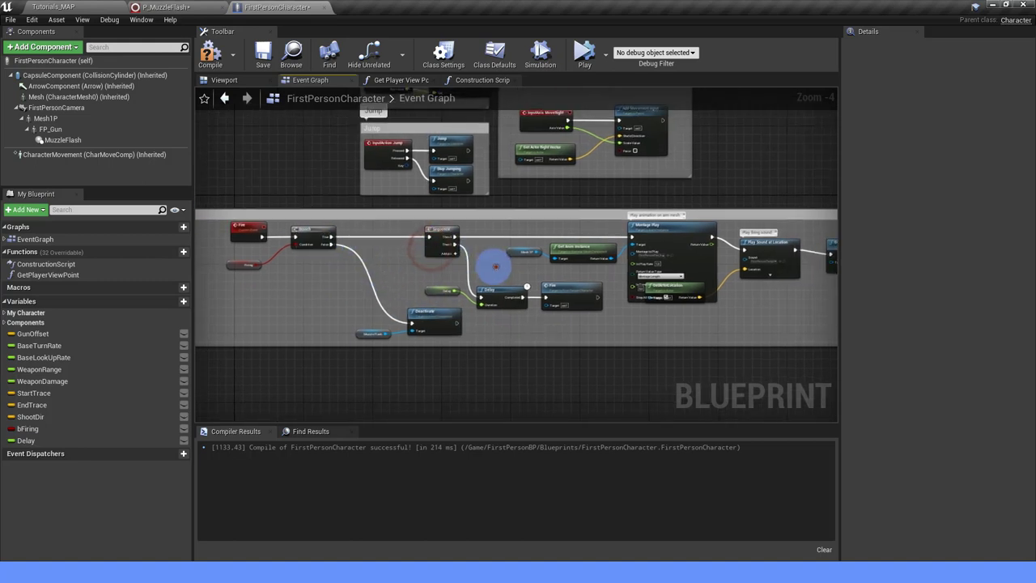
{"action": "right_click_drag", "start_coordinate": [496, 267], "coordinate": [397, 243]}
{"action": "right_click_drag", "start_coordinate": [667, 224], "coordinate": [397, 222]}
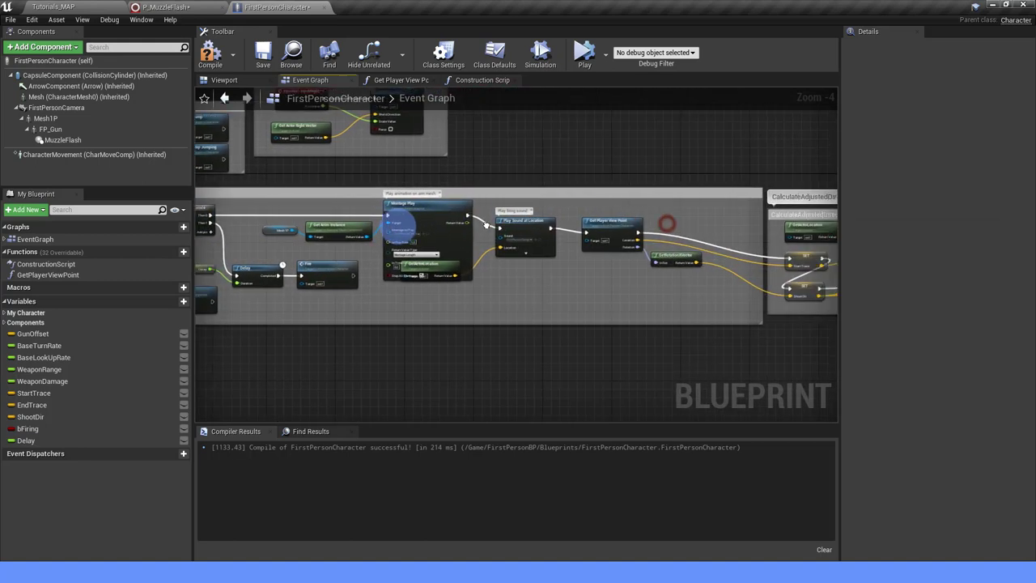
{"action": "mouse_move", "coordinate": [486, 225]}
{"action": "right_mouse_down"}
{"action": "mouse_move", "coordinate": [127, 220]}
{"action": "mouse_move", "coordinate": [798, 224]}
{"action": "mouse_move", "coordinate": [458, 227]}
{"action": "right_mouse_up"}
{"action": "scroll", "coordinate": [404, 258], "scroll_direction": "up", "scroll_amount": 1}
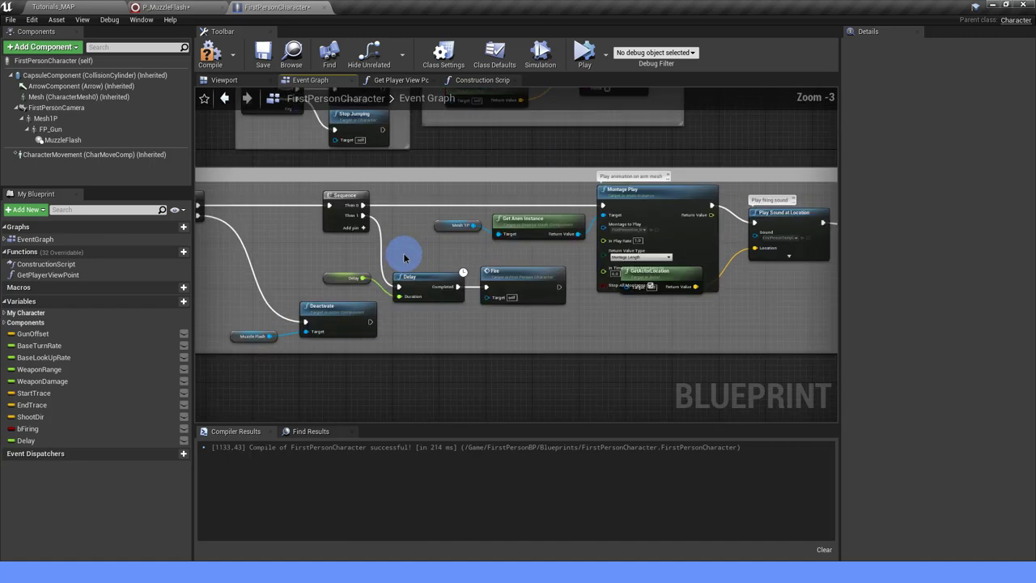
{"action": "right_click_drag", "start_coordinate": [405, 257], "coordinate": [421, 246]}
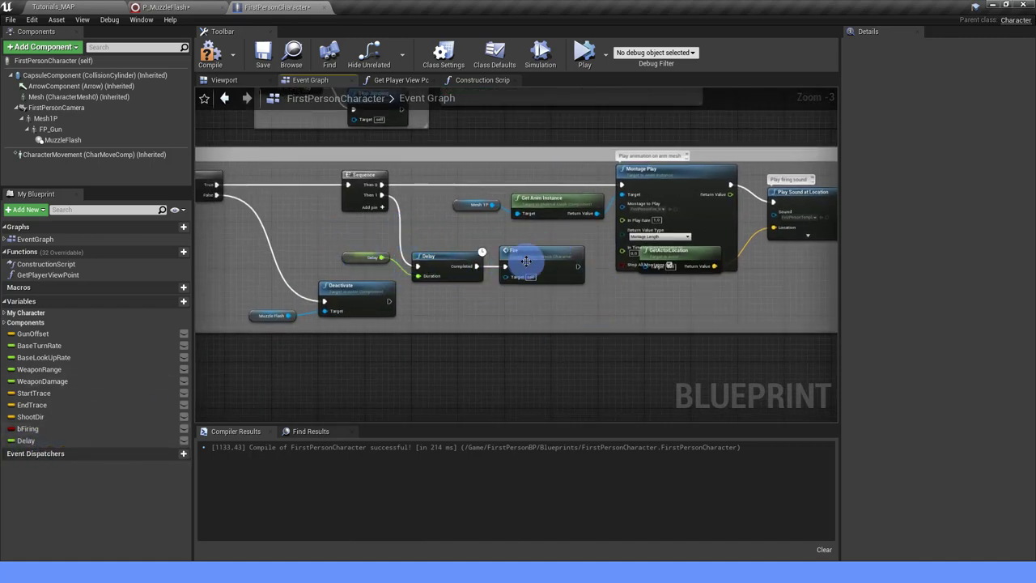
{"action": "left_click", "coordinate": [307, 91]}
{"action": "left_click", "coordinate": [259, 54]}
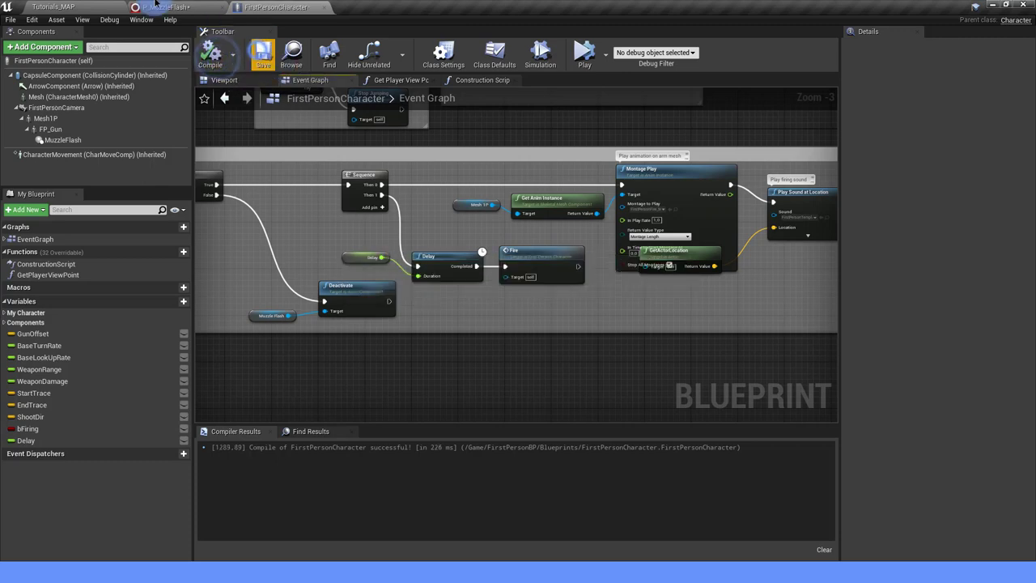
{"action": "left_click", "coordinate": [87, 5]}
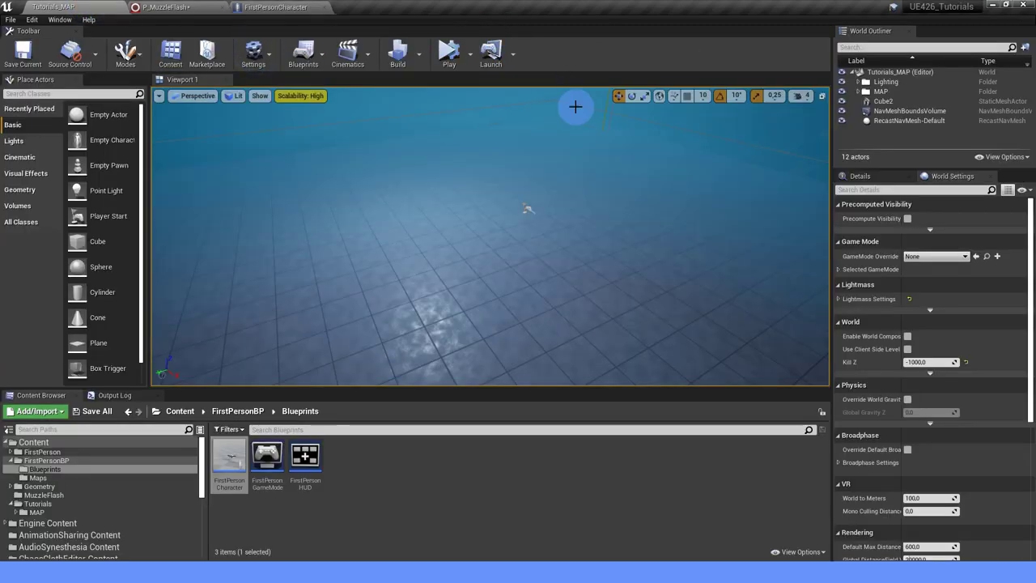
Set the GameMode Override to FirstPersonGameMode and start play in the selected viewport.
{"action": "left_click", "coordinate": [956, 256]}
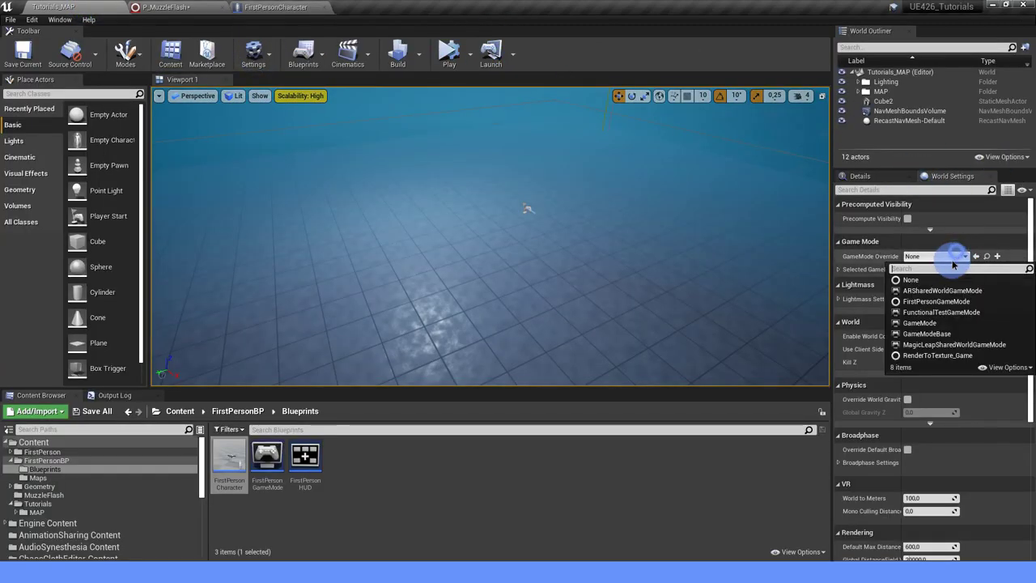
{"action": "left_click", "coordinate": [933, 302]}
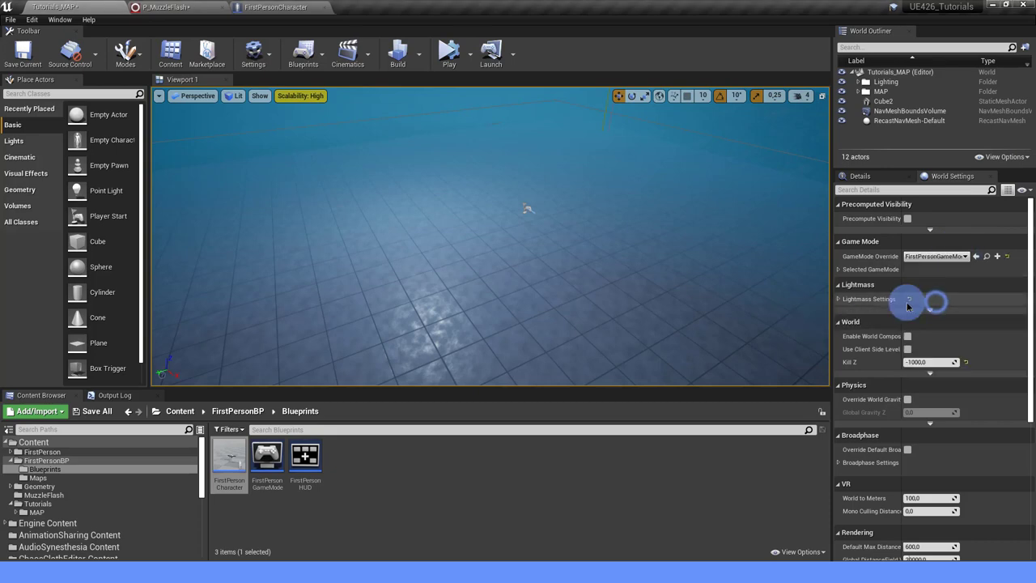
{"action": "left_click", "coordinate": [448, 57]}
{"action": "left_click", "coordinate": [475, 55]}
{"action": "left_click", "coordinate": [470, 57]}
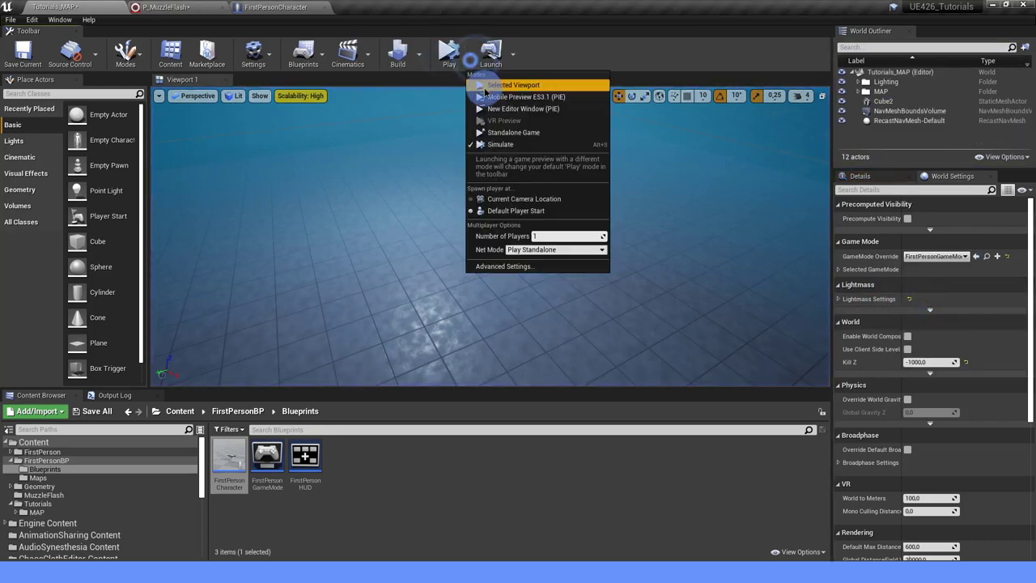
{"action": "left_click", "coordinate": [486, 88]}
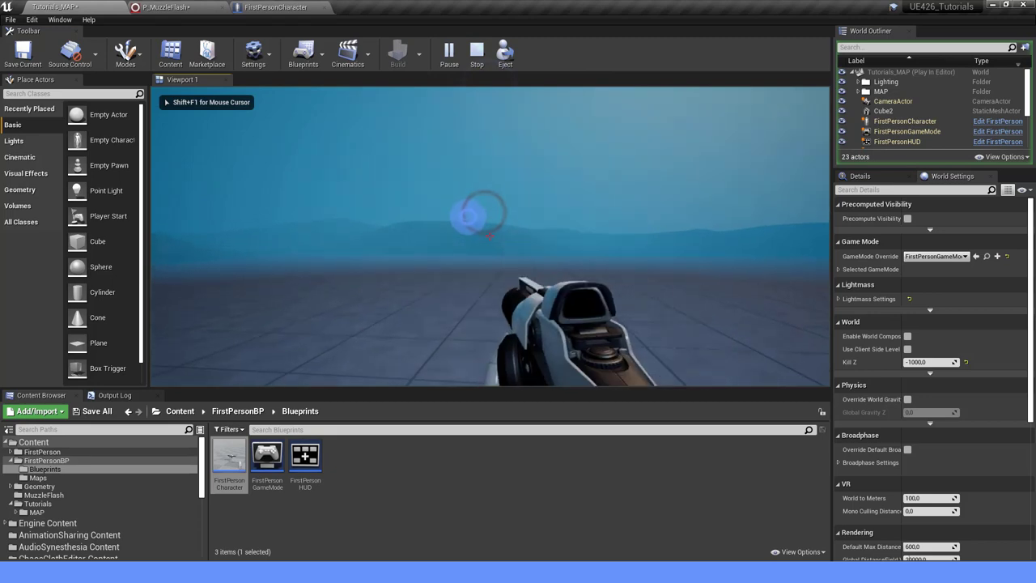
Fire the gun several times to check the muzzle flash, then stop play with Esc.
{"action": "left_click", "coordinate": [490, 236]}
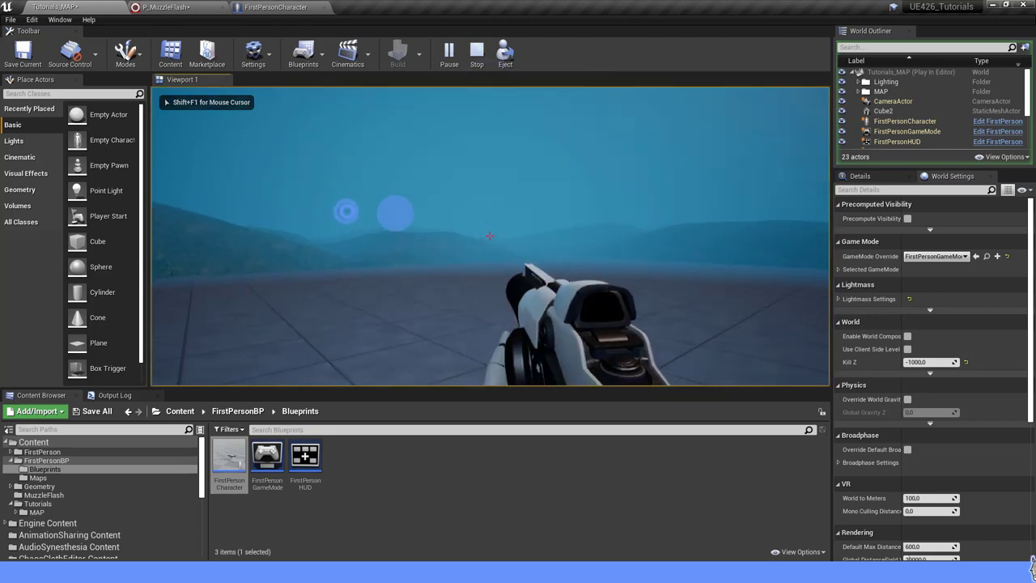
{"action": "left_click", "coordinate": [490, 236]}
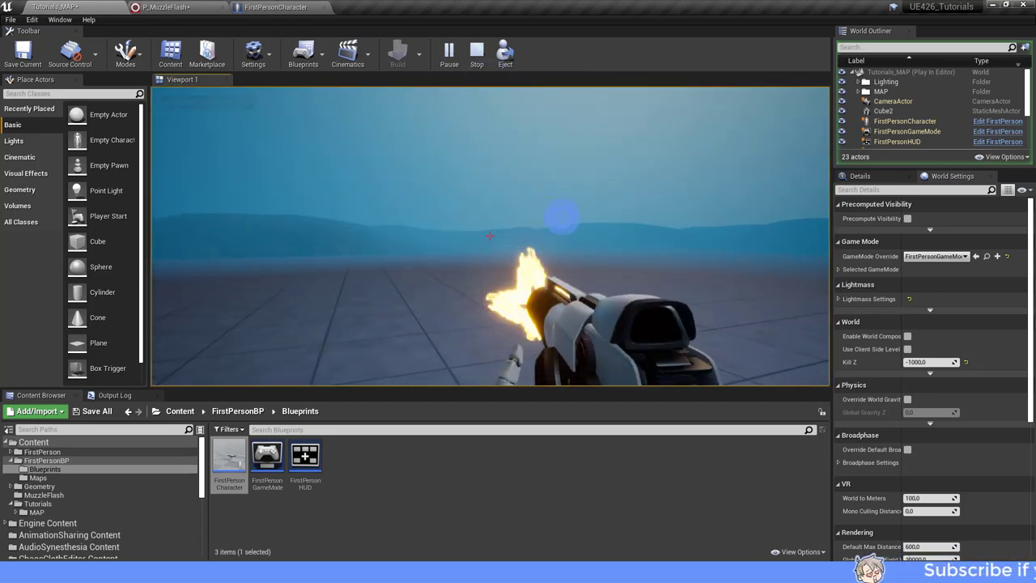
{"action": "left_click", "coordinate": [490, 235]}
{"action": "left_click", "coordinate": [490, 235]}
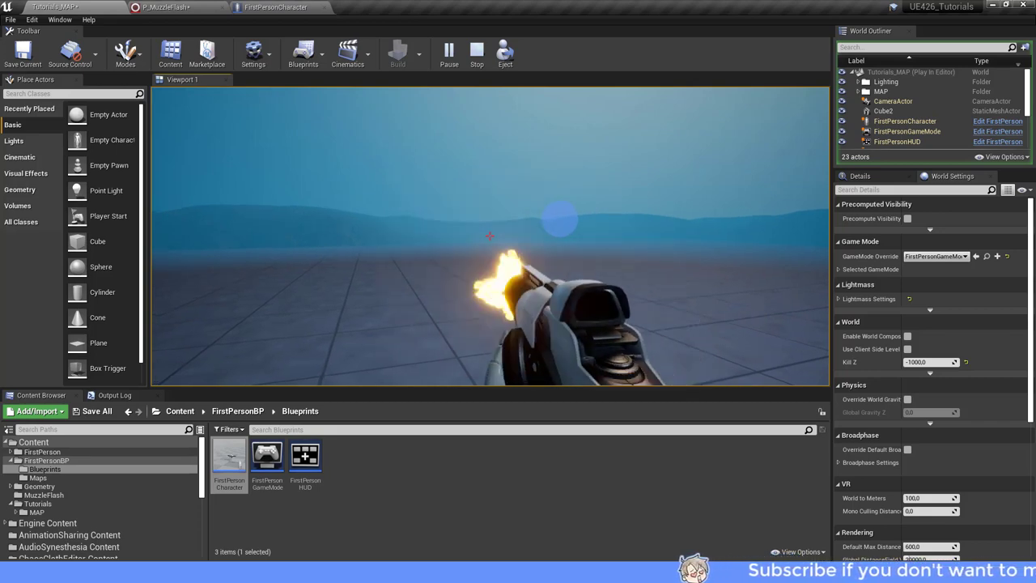
{"action": "left_click", "coordinate": [489, 236]}
{"action": "left_click", "coordinate": [490, 236]}
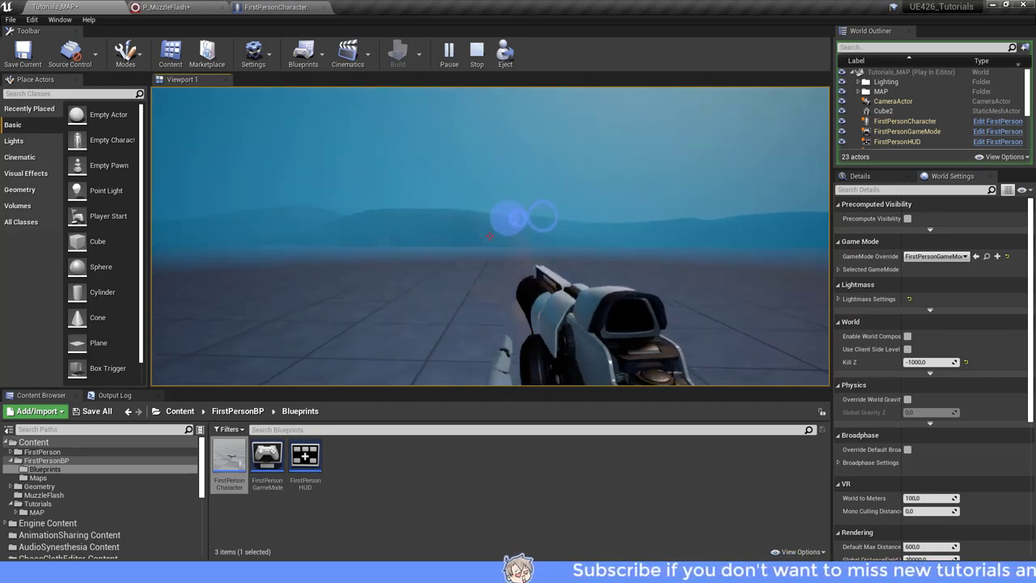
{"action": "key", "text": "Escape"}
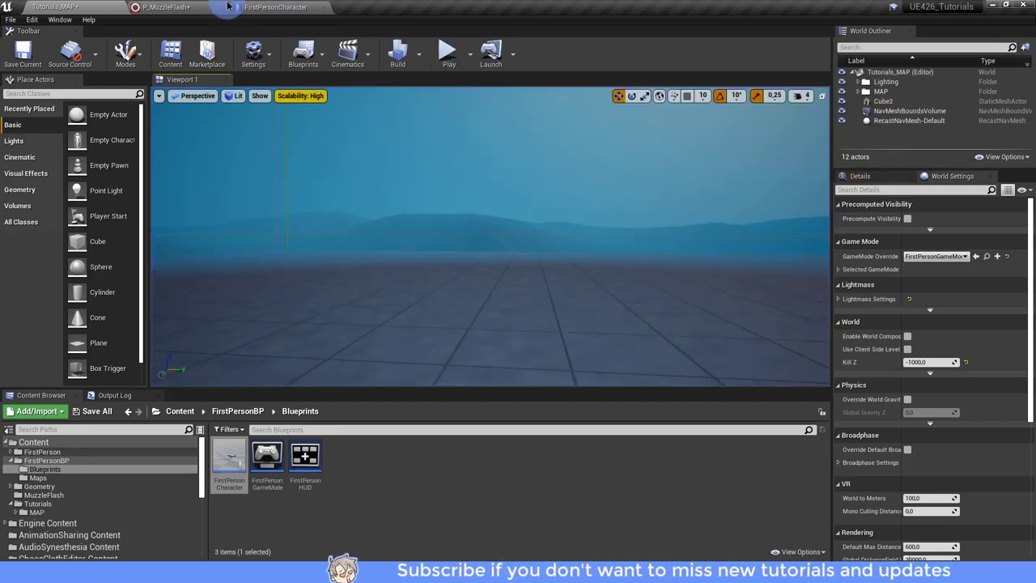
Add a new Material asset in the MuzzleFlash folder and name it M_Fire.
{"action": "left_click", "coordinate": [429, 481]}
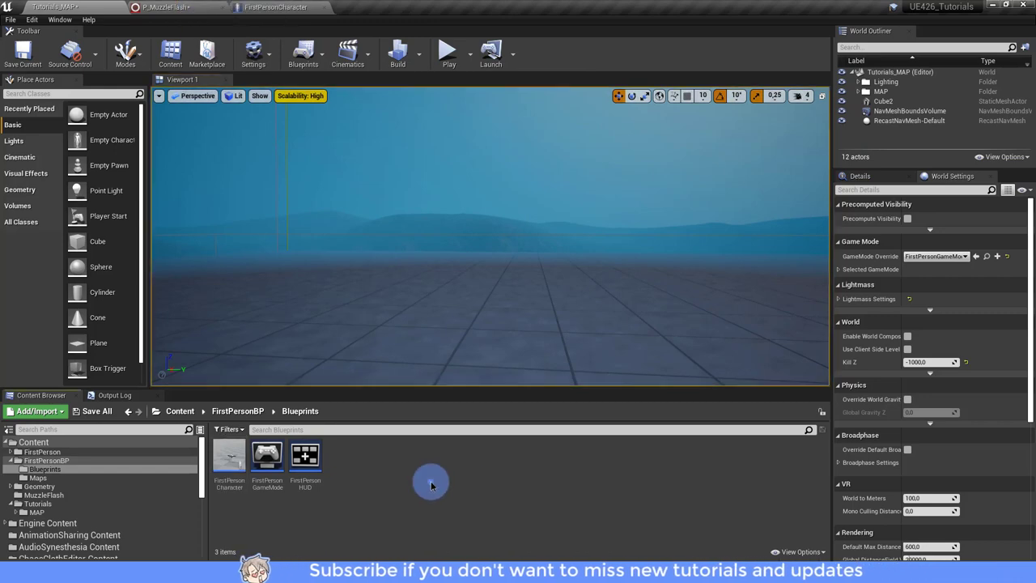
{"action": "left_click", "coordinate": [57, 452]}
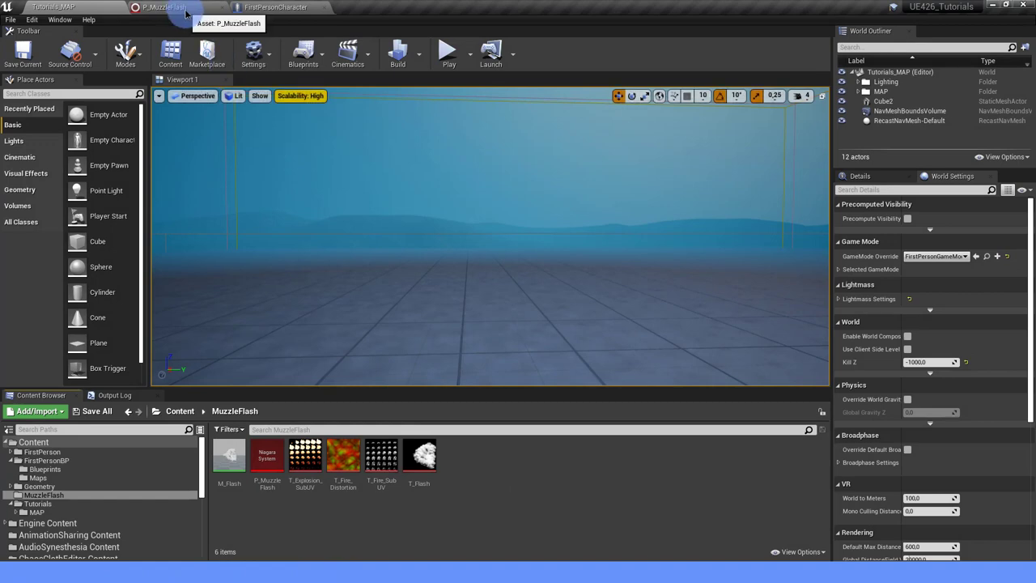
{"action": "right_click", "coordinate": [485, 463]}
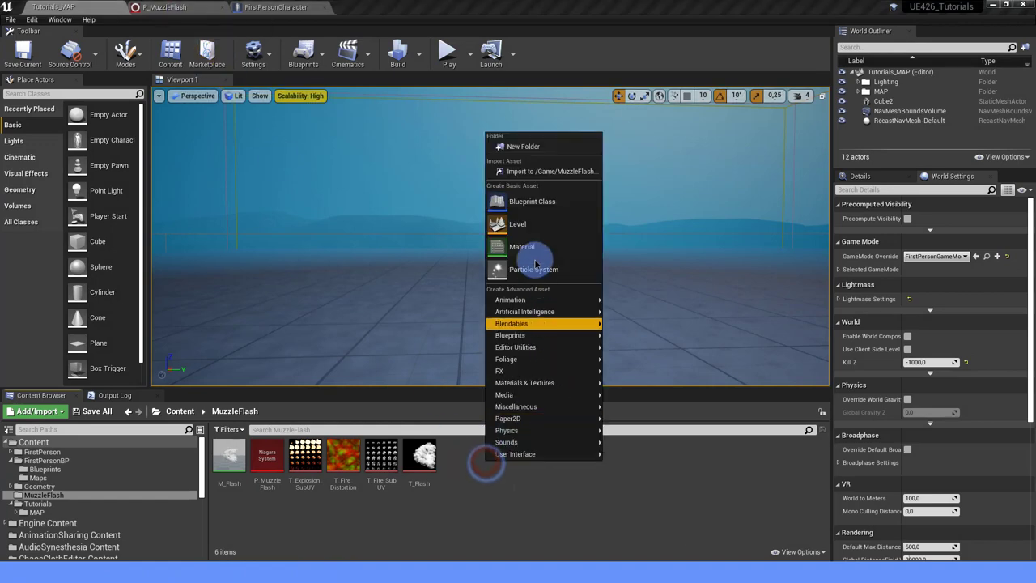
{"action": "left_click", "coordinate": [527, 324]}
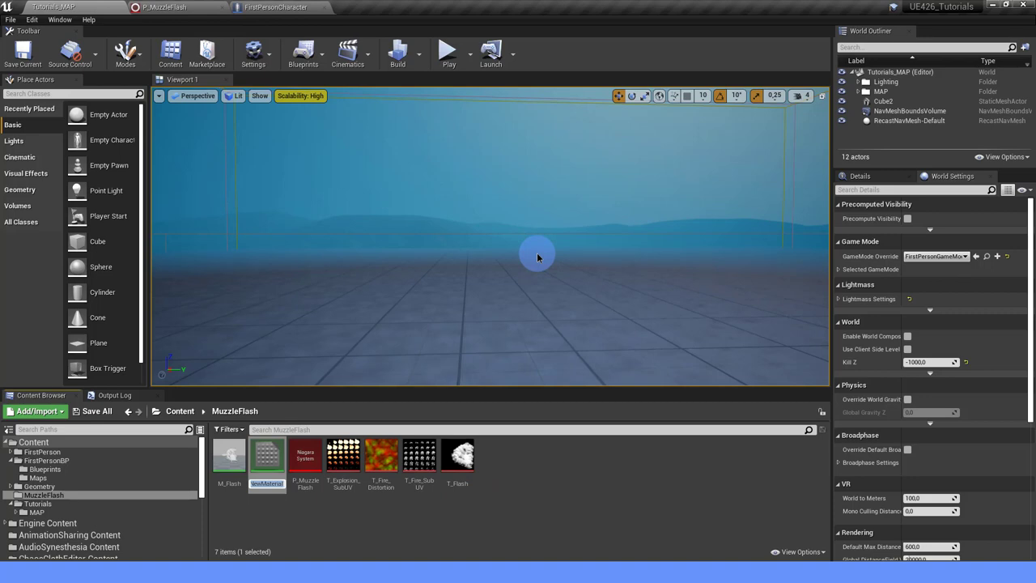
{"action": "type", "text": "M_Fire"}
{"action": "key", "text": "Return"}
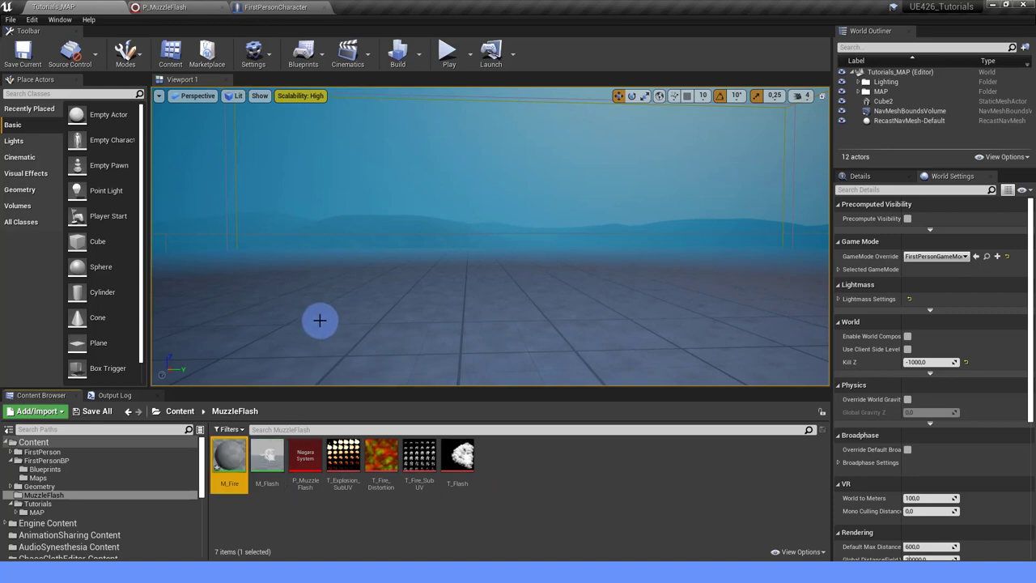
Open M_Fire and set its Blend Mode to Translucent and Shading Model to Unlit.
{"action": "double_click", "coordinate": [230, 460]}
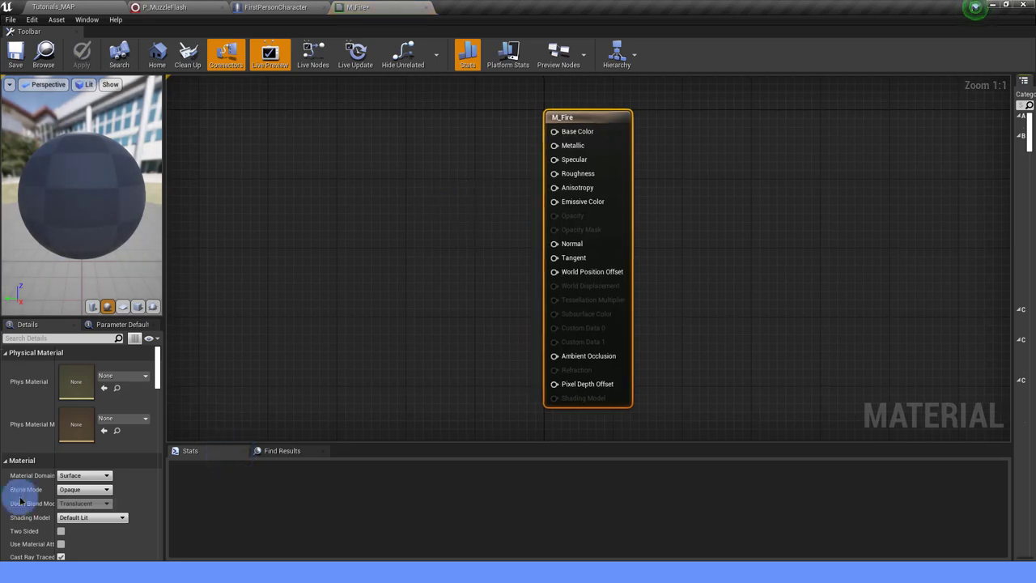
{"action": "left_click", "coordinate": [85, 489]}
{"action": "left_click", "coordinate": [71, 513]}
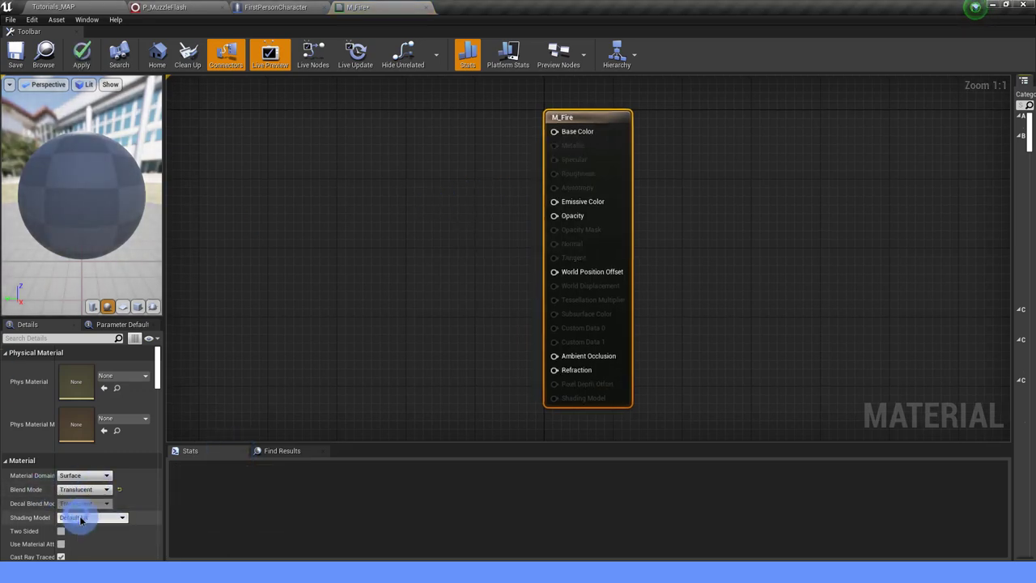
{"action": "left_click", "coordinate": [91, 517]}
{"action": "left_click", "coordinate": [81, 428]}
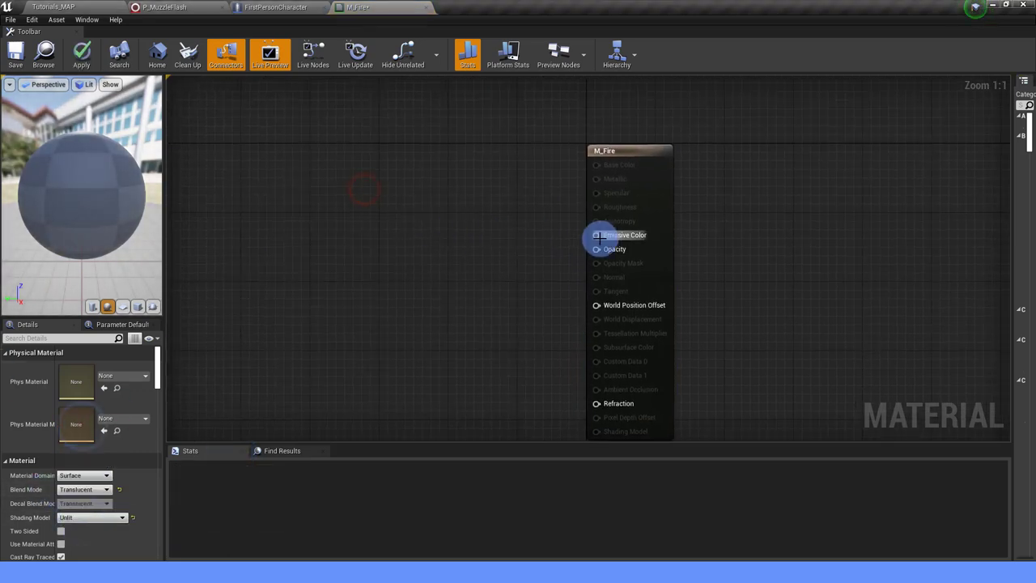
Feed a Particle Color node through a Multiply node into Emissive Color.
{"action": "left_click_drag", "start_coordinate": [597, 235], "coordinate": [340, 167]}
{"action": "type", "text": "part"}
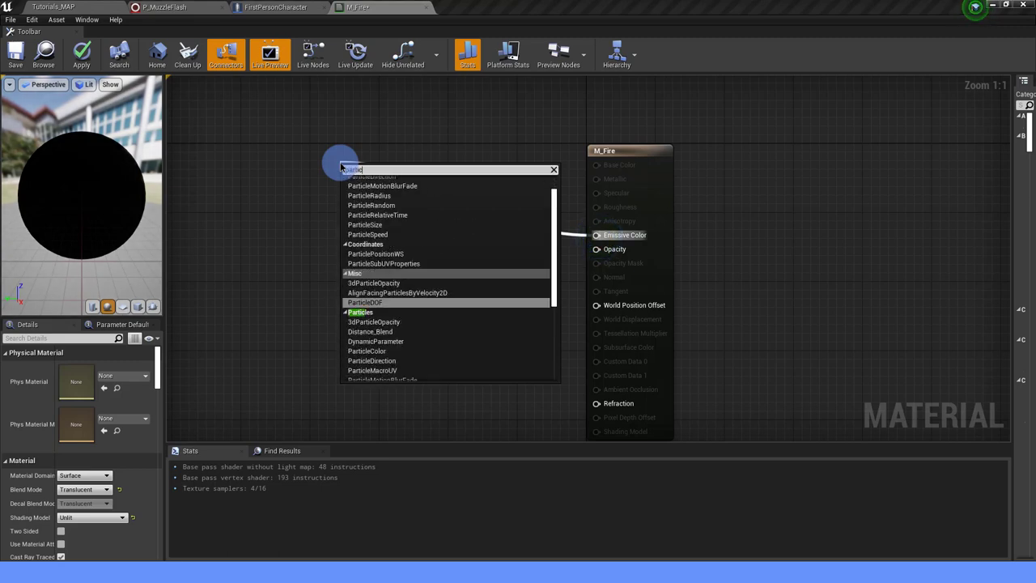
{"action": "type", "text": "icle co"}
{"action": "left_click", "coordinate": [376, 184]}
{"action": "mouse_move", "coordinate": [376, 185]}
{"action": "left_mouse_down"}
{"action": "mouse_move", "coordinate": [334, 175]}
{"action": "mouse_move", "coordinate": [438, 186]}
{"action": "left_mouse_up"}
{"action": "type", "text": "mult"}
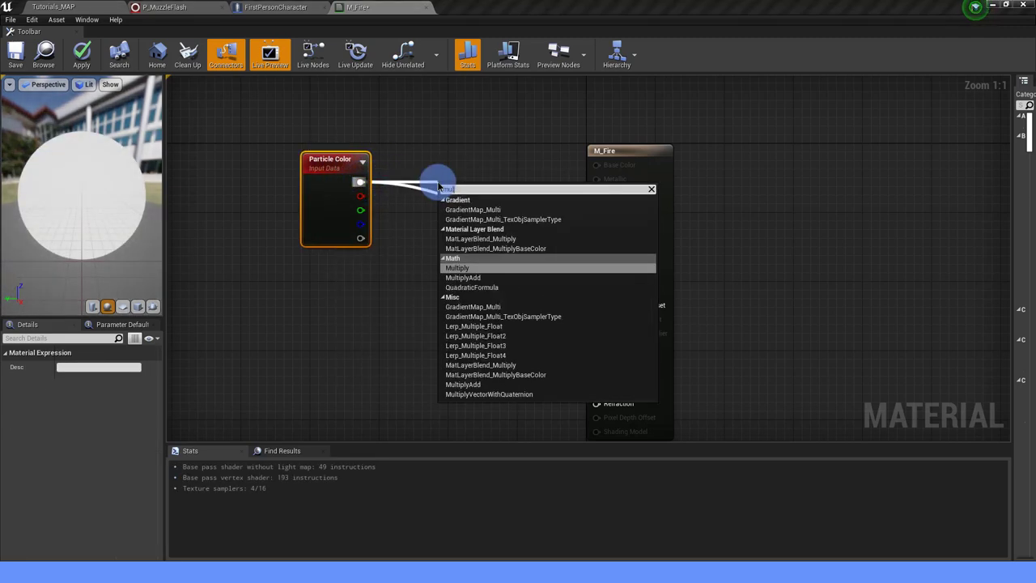
{"action": "left_click", "coordinate": [483, 270]}
{"action": "left_click_drag", "start_coordinate": [489, 204], "coordinate": [597, 235]}
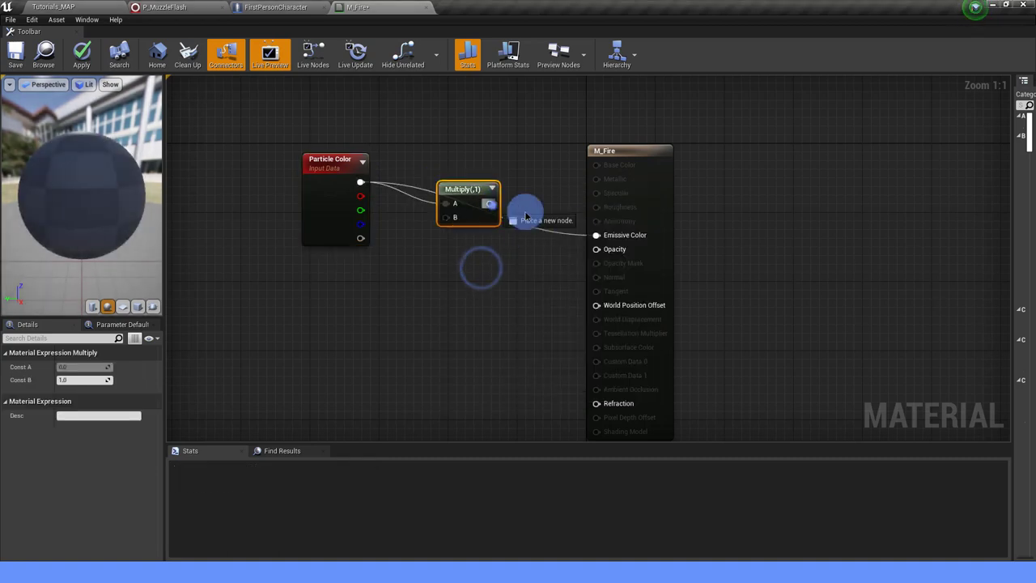
Duplicate the Multiply, wire it into Opacity, and feed it Particle Color's alpha.
{"action": "key", "text": "ctrl+w"}
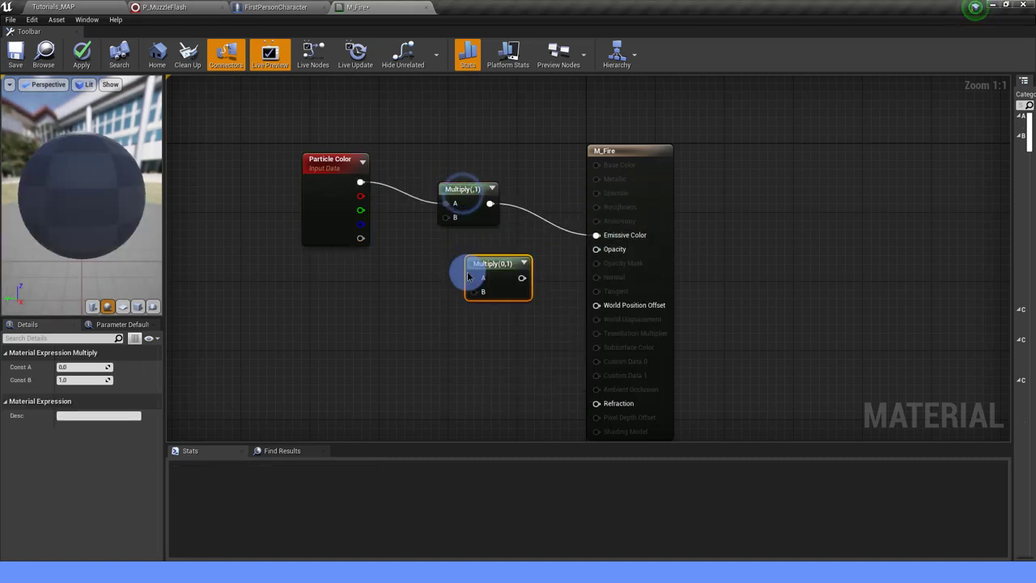
{"action": "left_click_drag", "start_coordinate": [496, 269], "coordinate": [596, 248]}
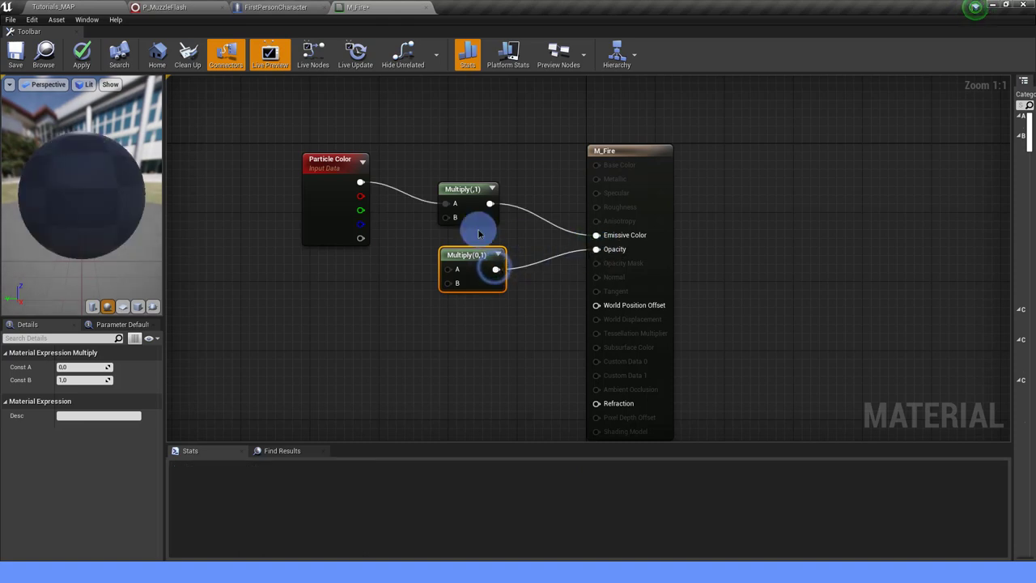
{"action": "left_click_drag", "start_coordinate": [360, 237], "coordinate": [452, 272]}
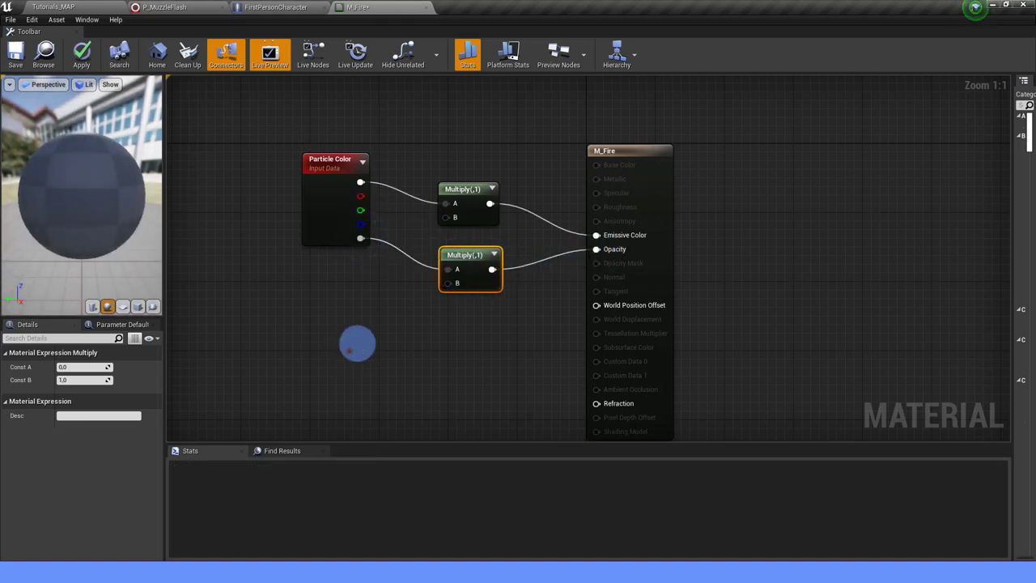
{"action": "right_click_drag", "start_coordinate": [357, 344], "coordinate": [377, 292]}
Add a Texture Sample node and wire its red channel into the opacity Multiply.
{"action": "right_click", "coordinate": [378, 295]}
{"action": "type", "text": "texture"}
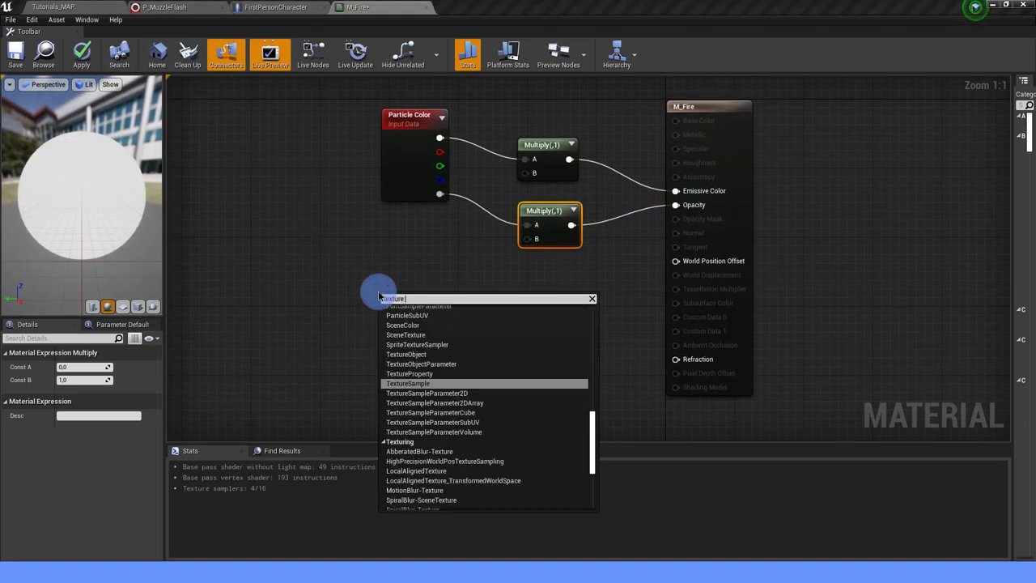
{"action": "type", "text": " sampl"}
{"action": "left_click", "coordinate": [409, 441]}
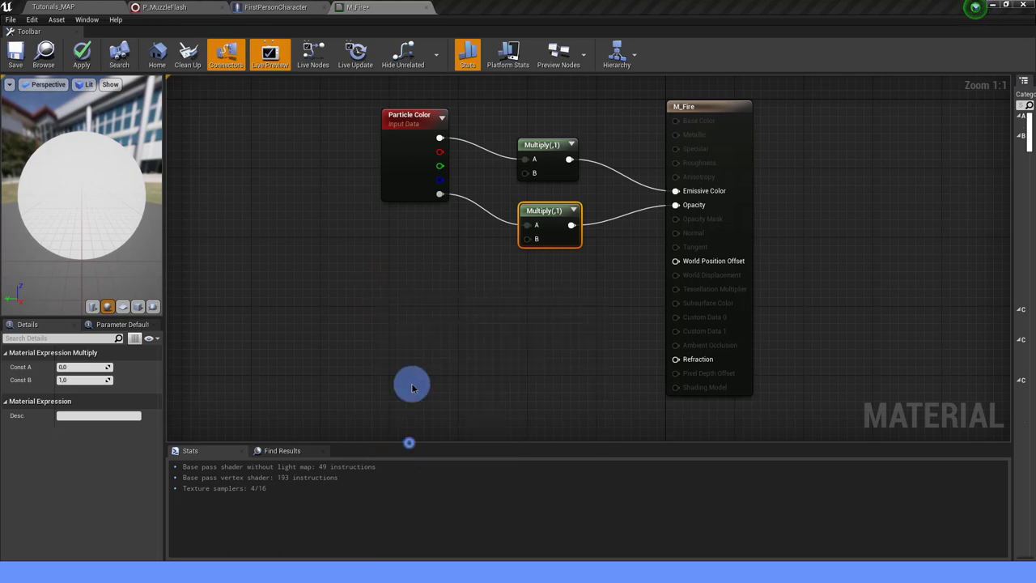
{"action": "mouse_move", "coordinate": [429, 306]}
{"action": "left_mouse_down"}
{"action": "mouse_move", "coordinate": [389, 256]}
{"action": "mouse_move", "coordinate": [528, 174]}
{"action": "left_mouse_up"}
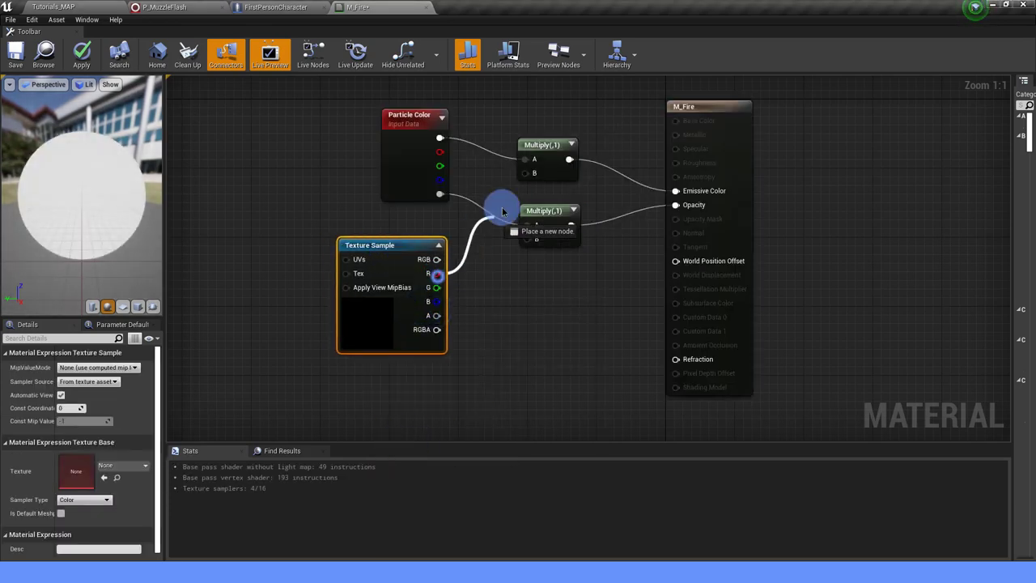
{"action": "left_click_drag", "start_coordinate": [436, 275], "coordinate": [527, 239]}
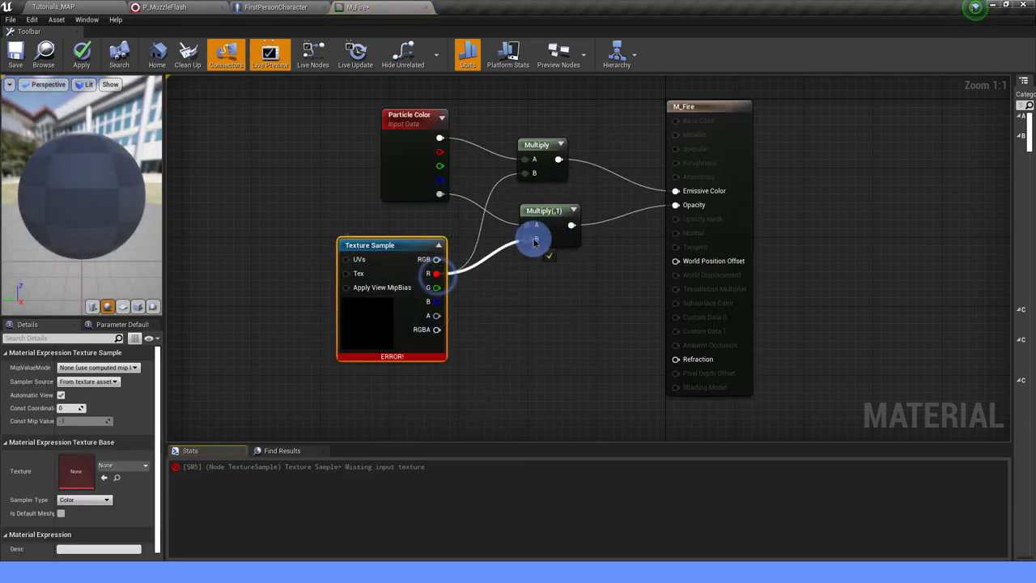
Assign T_Fire_SubUV to the sample and convert it to a parameter named Texture.
{"action": "left_click", "coordinate": [114, 467]}
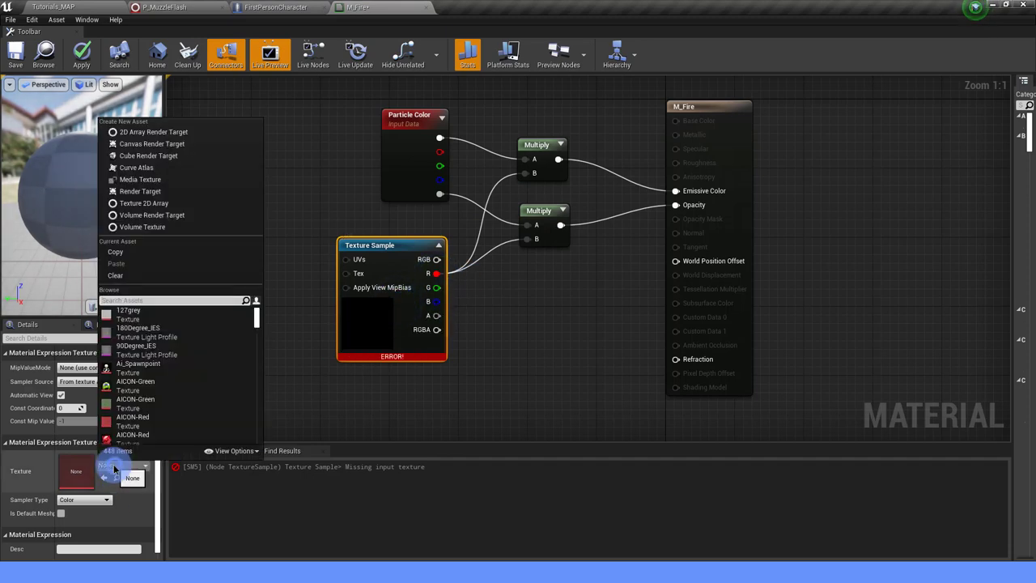
{"action": "type", "text": "fire"}
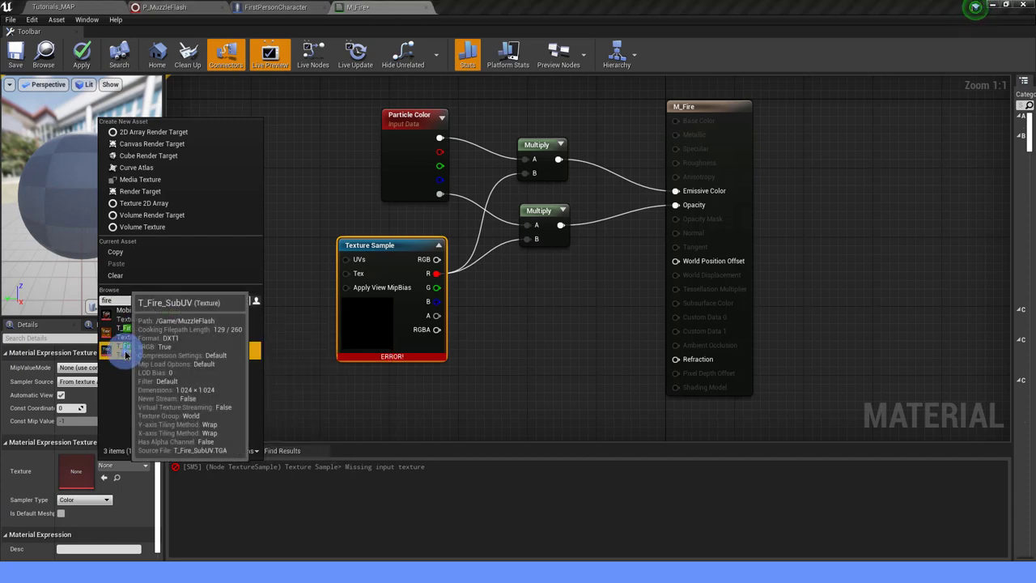
{"action": "left_click", "coordinate": [129, 348]}
{"action": "right_click", "coordinate": [372, 248]}
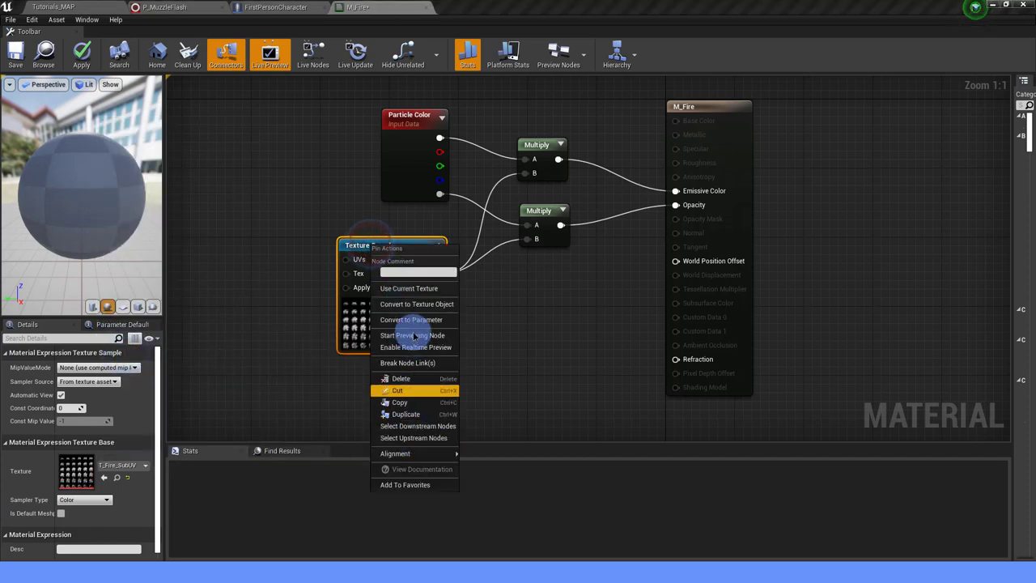
{"action": "left_click", "coordinate": [416, 321]}
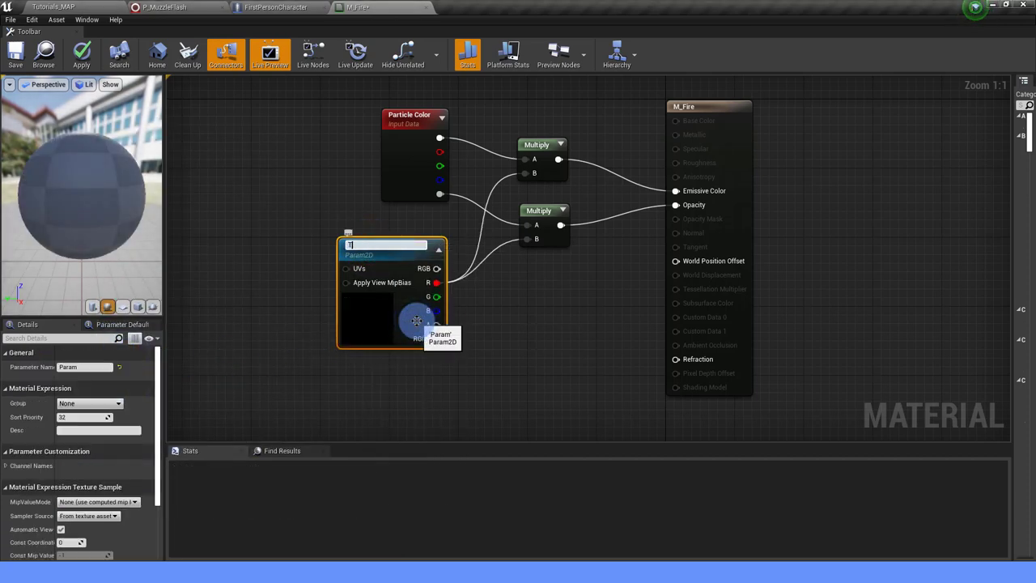
{"action": "type", "text": "ezxture"}
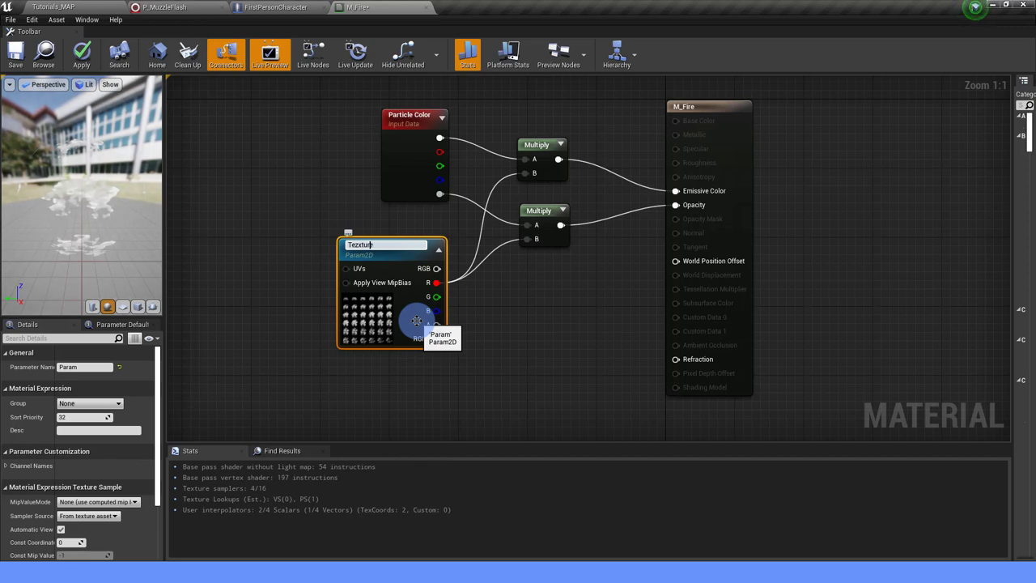
{"action": "key", "text": "Return"}
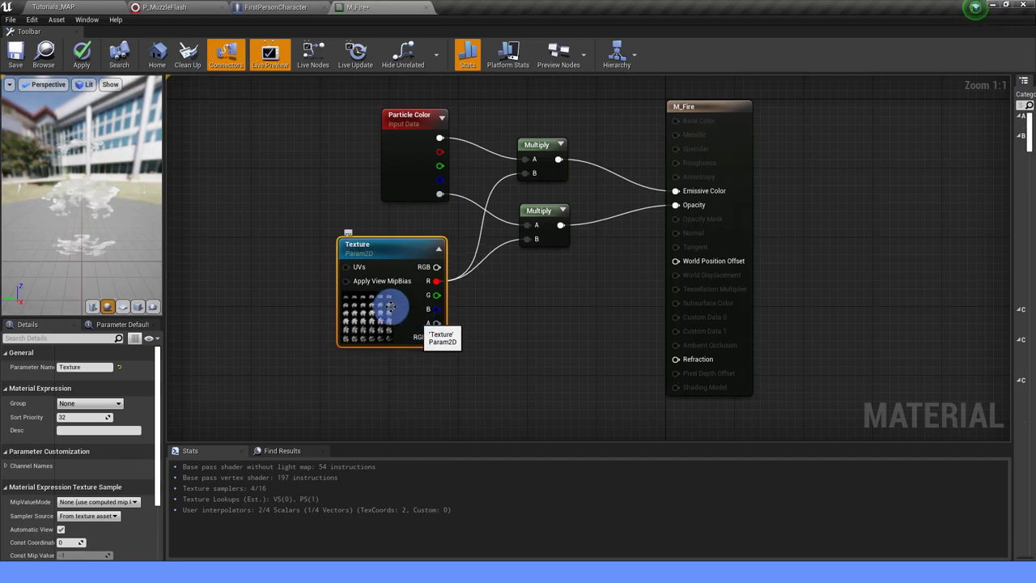
Feed a TextureCoordinate node into the texture's UVs and save M_Fire.
{"action": "right_click_drag", "start_coordinate": [260, 301], "coordinate": [410, 302]}
{"action": "left_click_drag", "start_coordinate": [499, 268], "coordinate": [361, 274]}
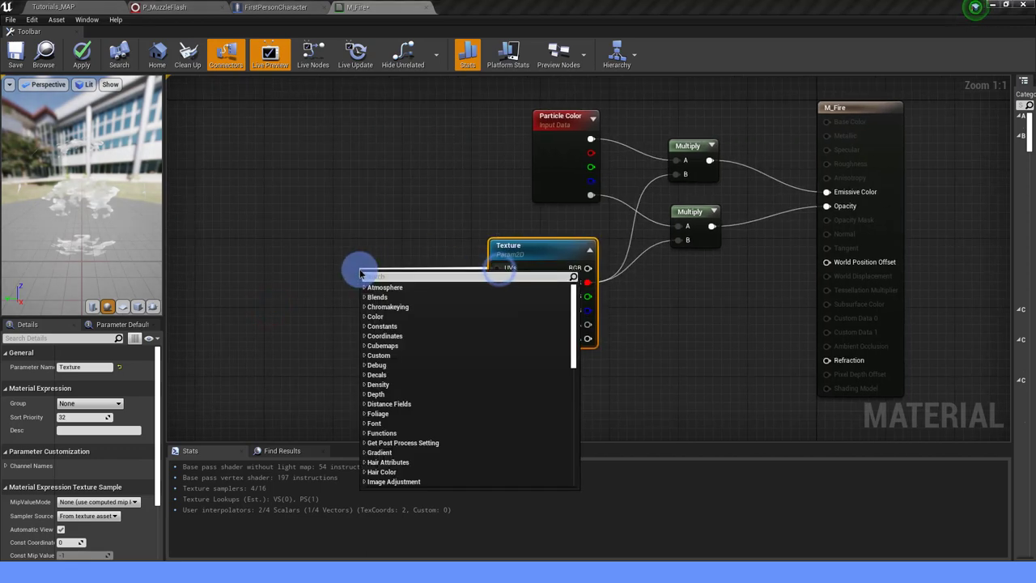
{"action": "type", "text": "texture coor"}
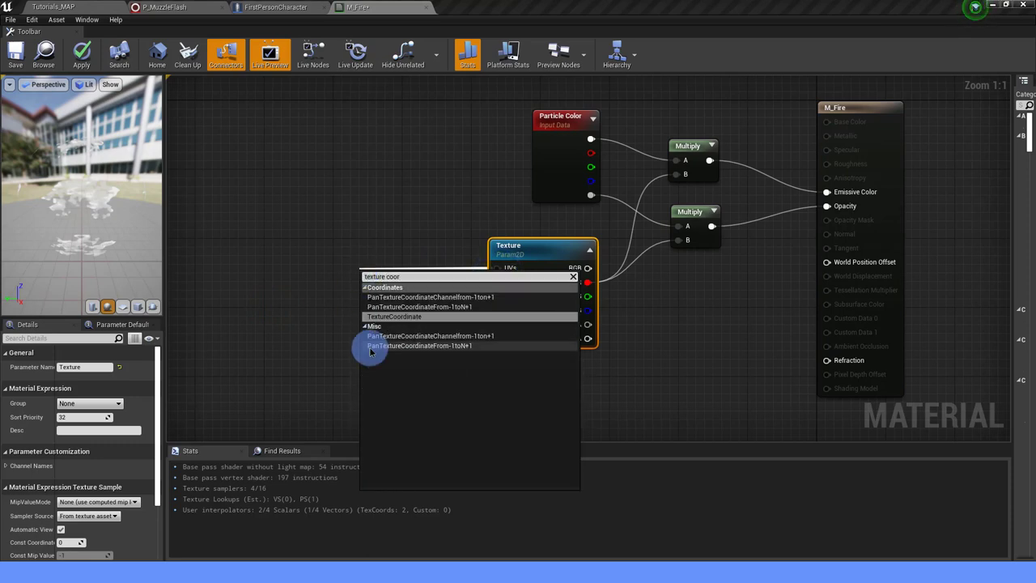
{"action": "left_click", "coordinate": [393, 317]}
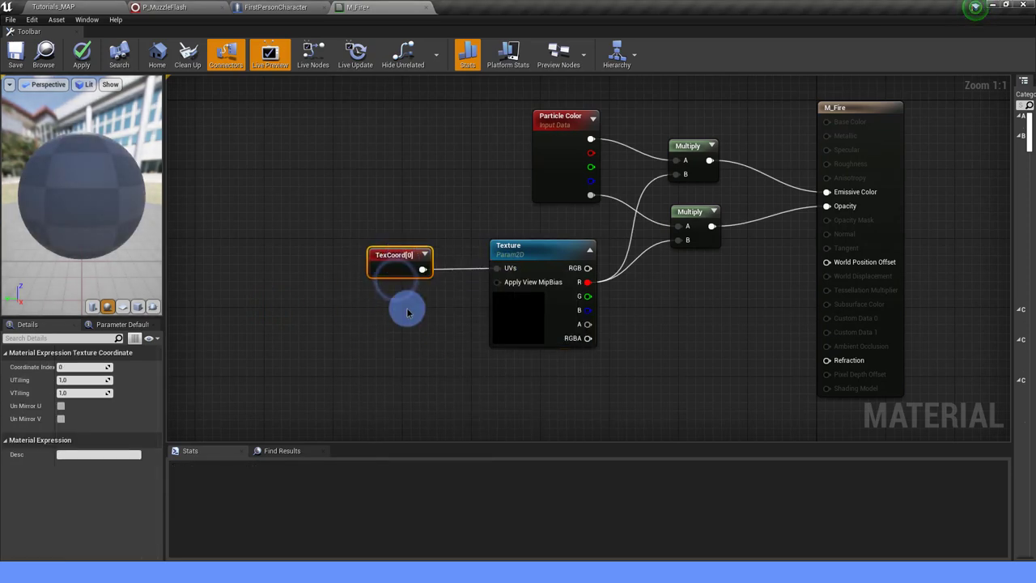
{"action": "scroll", "coordinate": [407, 312], "scroll_direction": "down", "scroll_amount": 2}
{"action": "left_click", "coordinate": [613, 364]}
{"action": "right_click_drag", "start_coordinate": [613, 363], "coordinate": [511, 356]}
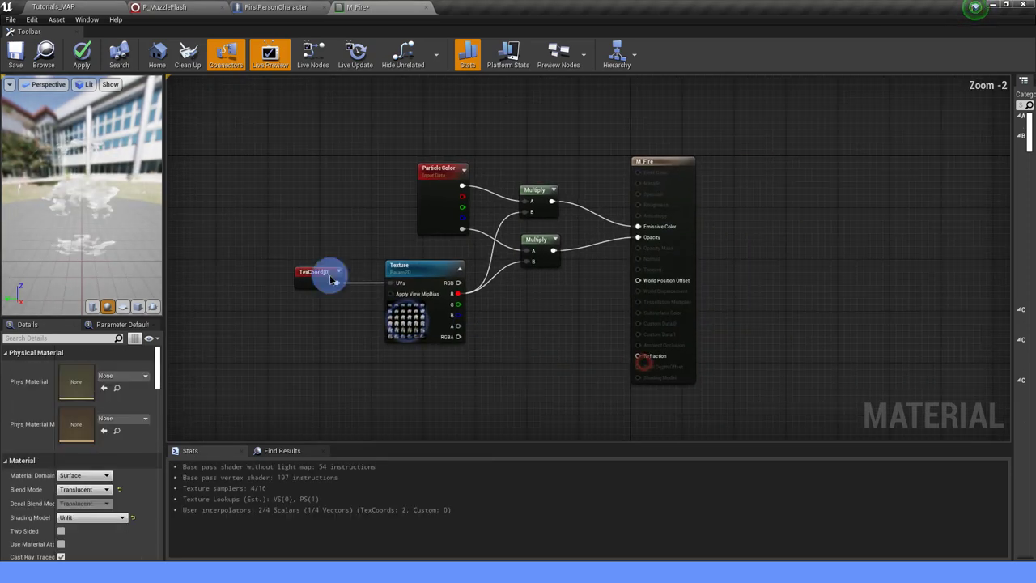
{"action": "left_click", "coordinate": [20, 63]}
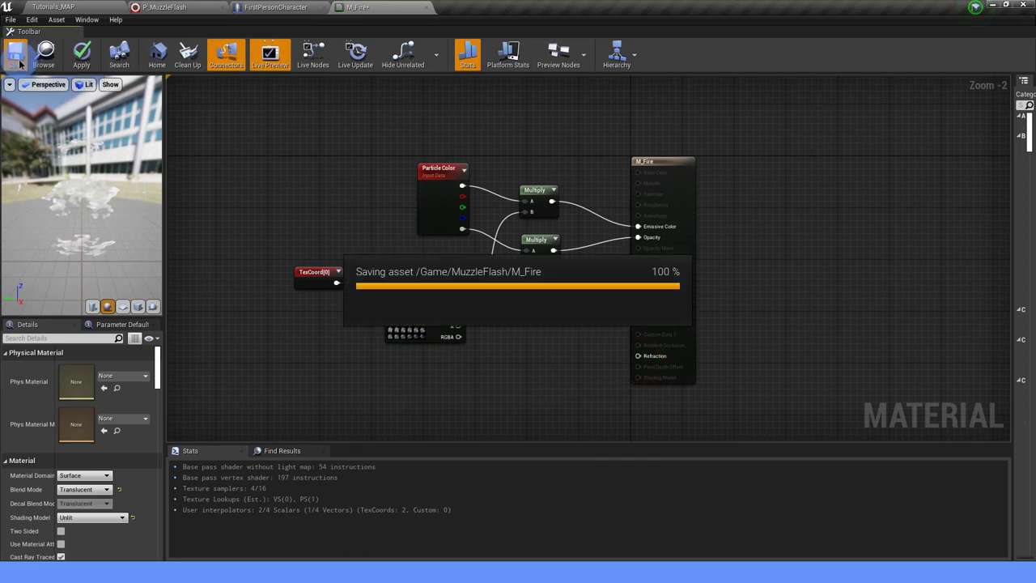
{"action": "left_click", "coordinate": [51, 7]}
Create a material instance of M_Fire named MI_Explosion.
{"action": "right_click", "coordinate": [229, 458]}
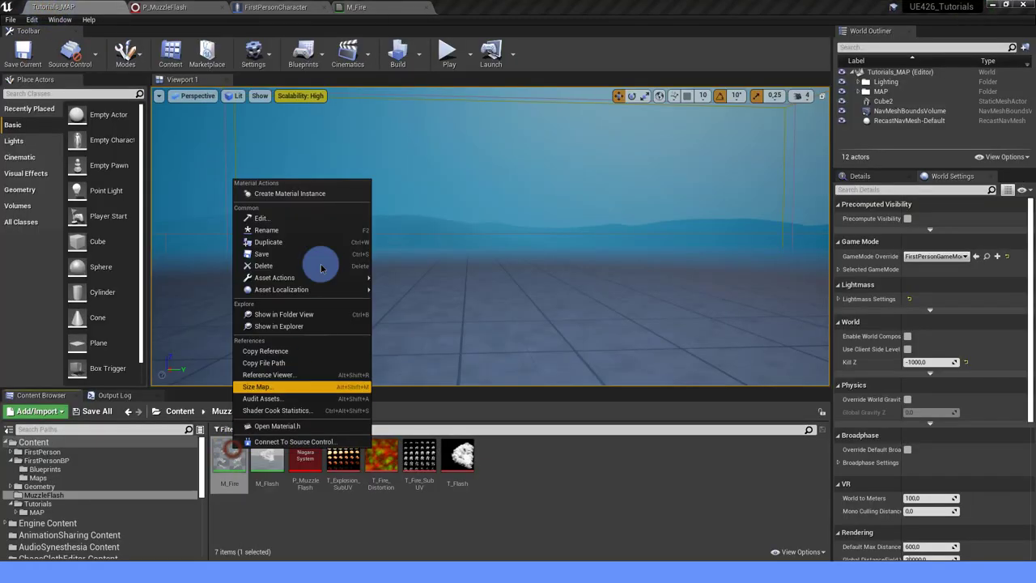
{"action": "left_click", "coordinate": [328, 194]}
{"action": "type", "text": "MI_Explos"}
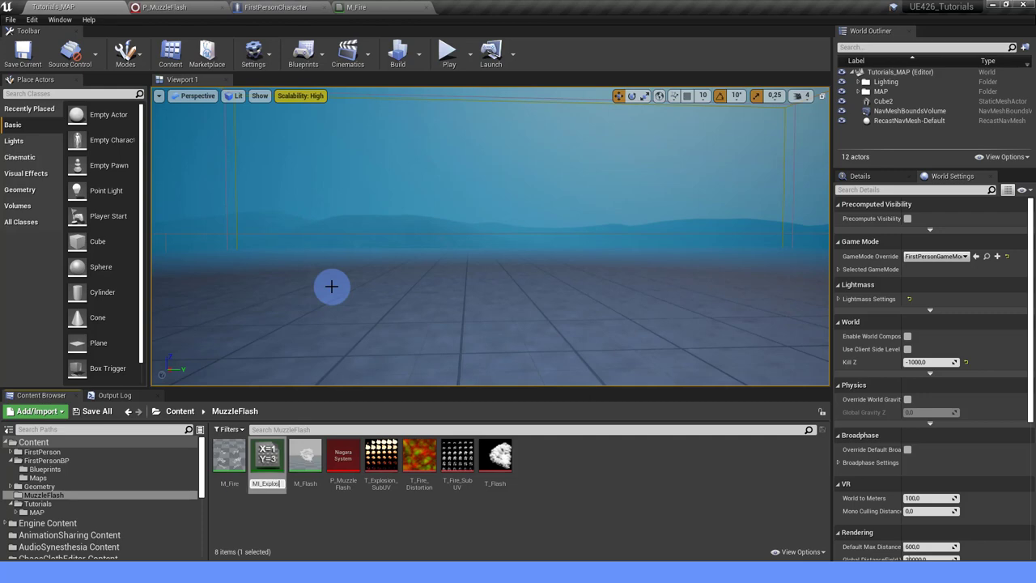
{"action": "type", "text": "ion"}
{"action": "key", "text": "Return"}
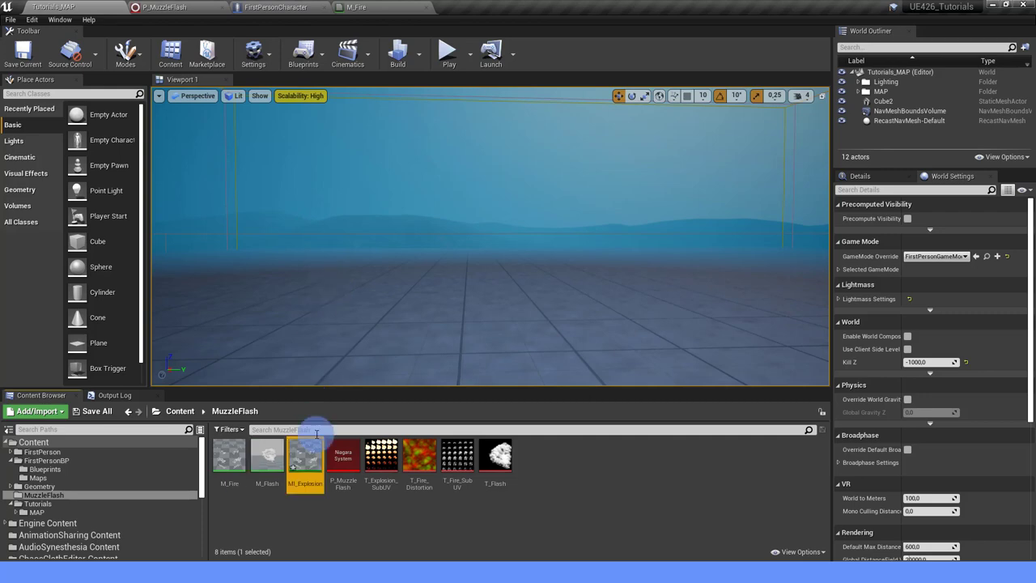
Set MI_Explosion's Texture parameter to T_Explosion_SubUV and close the instance editor.
{"action": "double_click", "coordinate": [294, 463]}
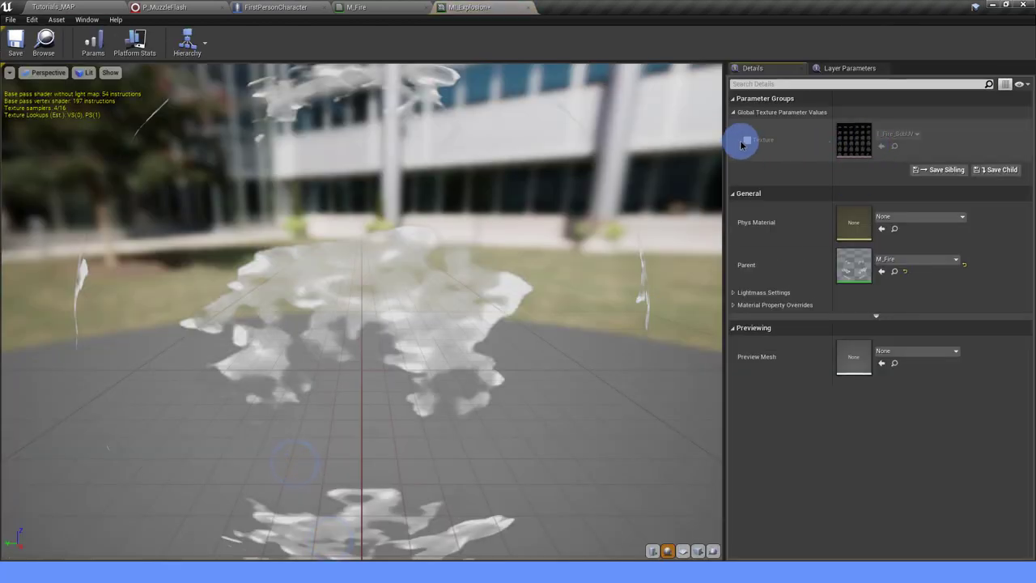
{"action": "left_click", "coordinate": [917, 133]}
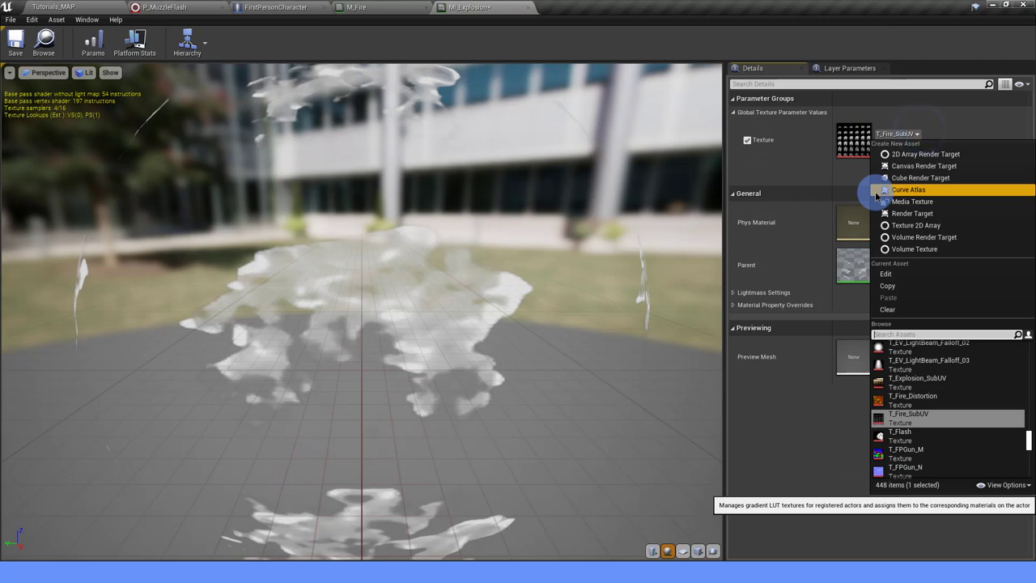
{"action": "left_click", "coordinate": [899, 378]}
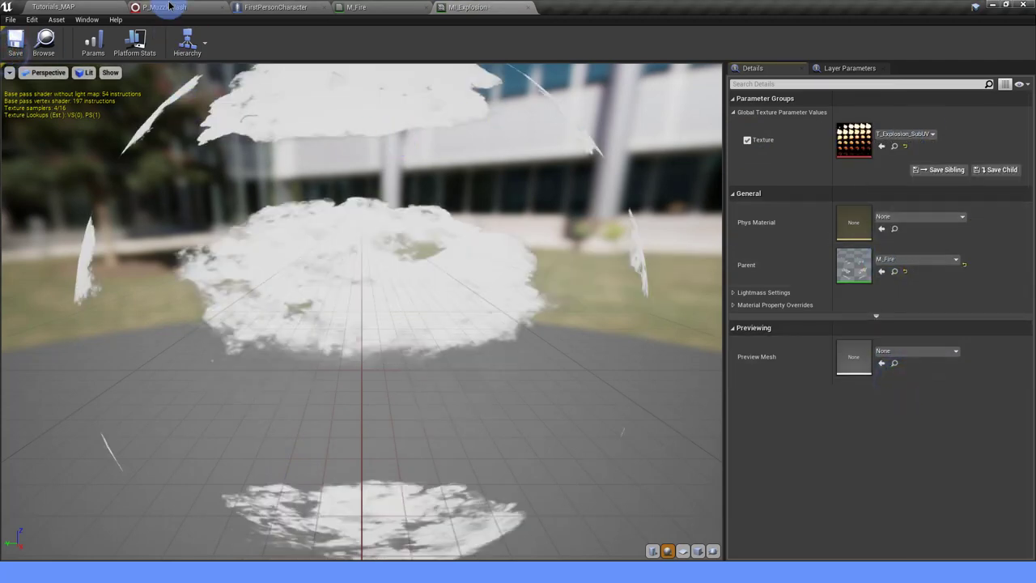
{"action": "left_click", "coordinate": [535, 6]}
Return to P_MuzzleFlash, add a Fountain emitter, then delete it again.
{"action": "left_click", "coordinate": [429, 10]}
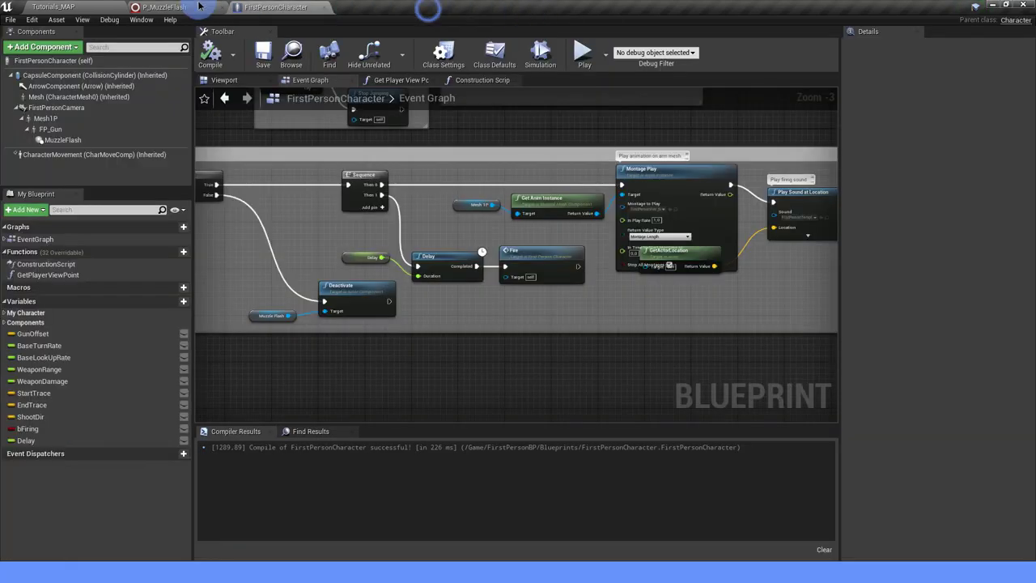
{"action": "left_click", "coordinate": [166, 7]}
{"action": "right_click_drag", "start_coordinate": [588, 153], "coordinate": [509, 153]}
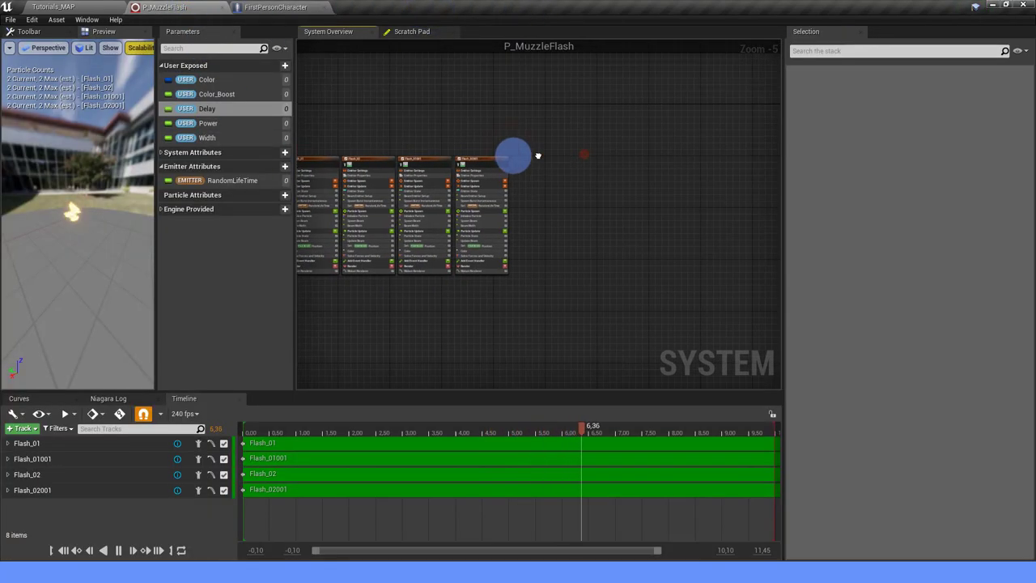
{"action": "scroll", "coordinate": [481, 155], "scroll_direction": "up", "scroll_amount": 1}
{"action": "scroll", "coordinate": [458, 162], "scroll_direction": "up", "scroll_amount": 1}
{"action": "right_click", "coordinate": [464, 159]}
{"action": "mouse_move", "coordinate": [474, 173]}
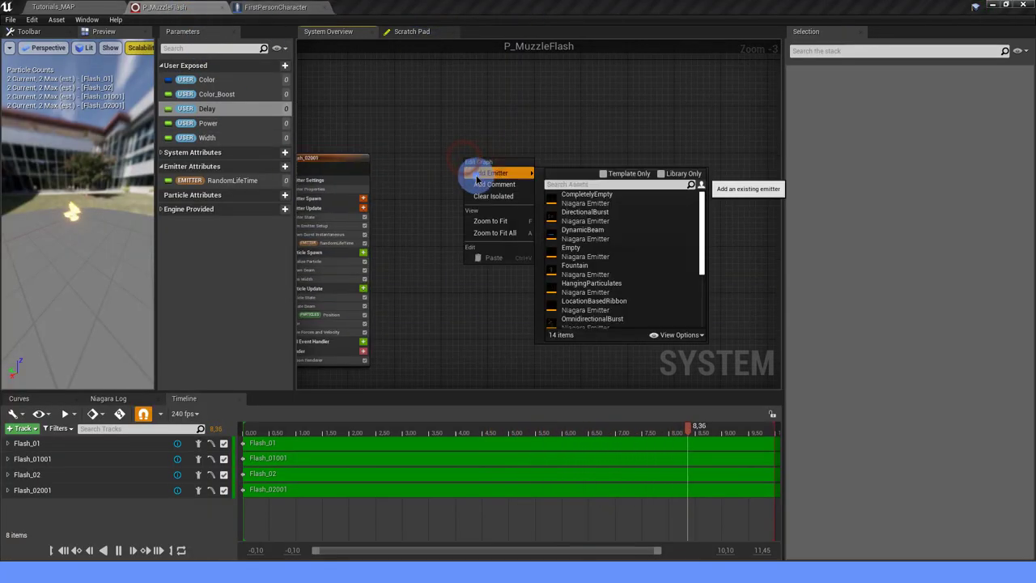
{"action": "left_click", "coordinate": [589, 262]}
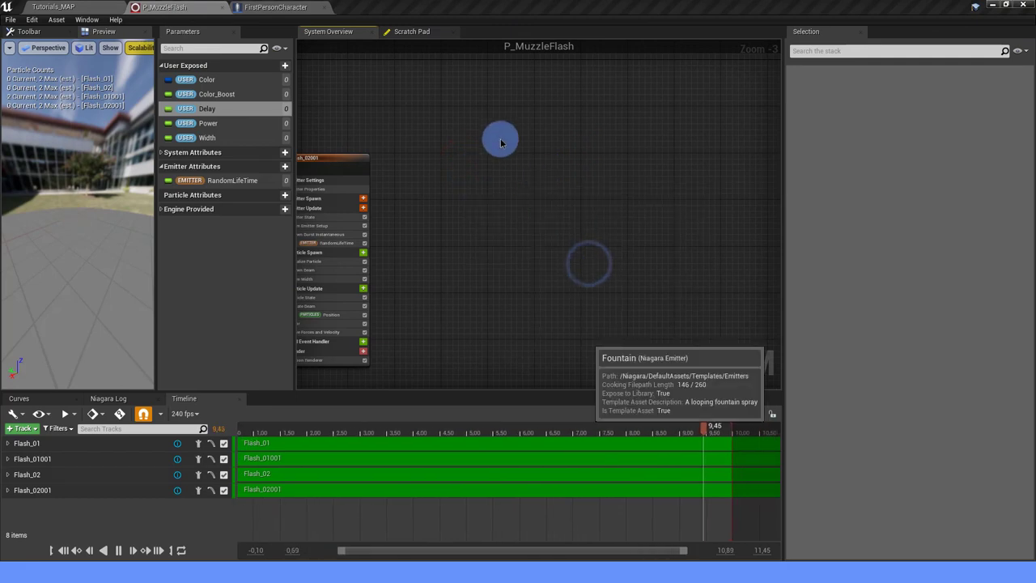
{"action": "left_click", "coordinate": [421, 120]}
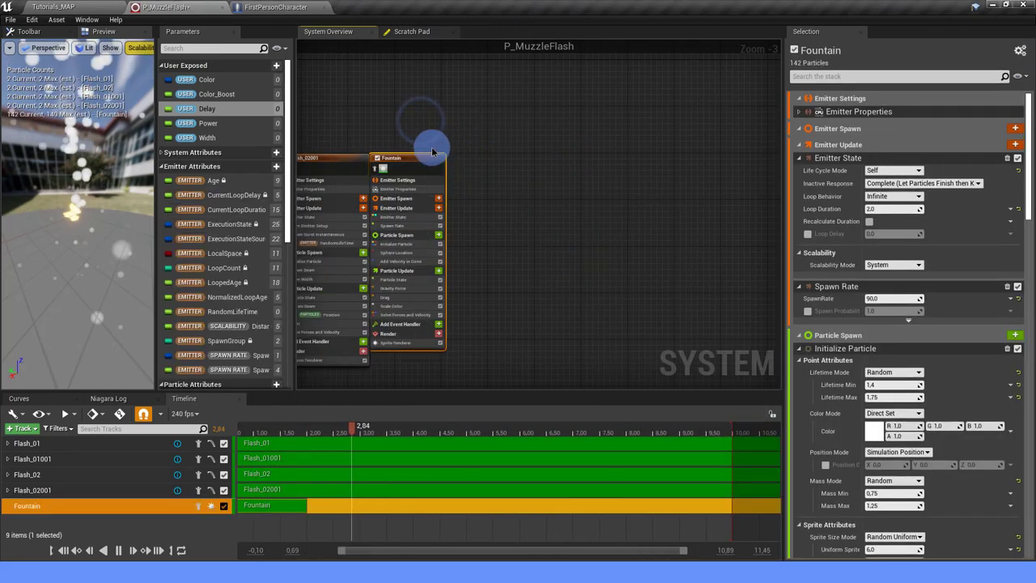
{"action": "key", "text": "Delete"}
Add an Empty emitter and move it right into open graph space.
{"action": "mouse_move", "coordinate": [489, 175]}
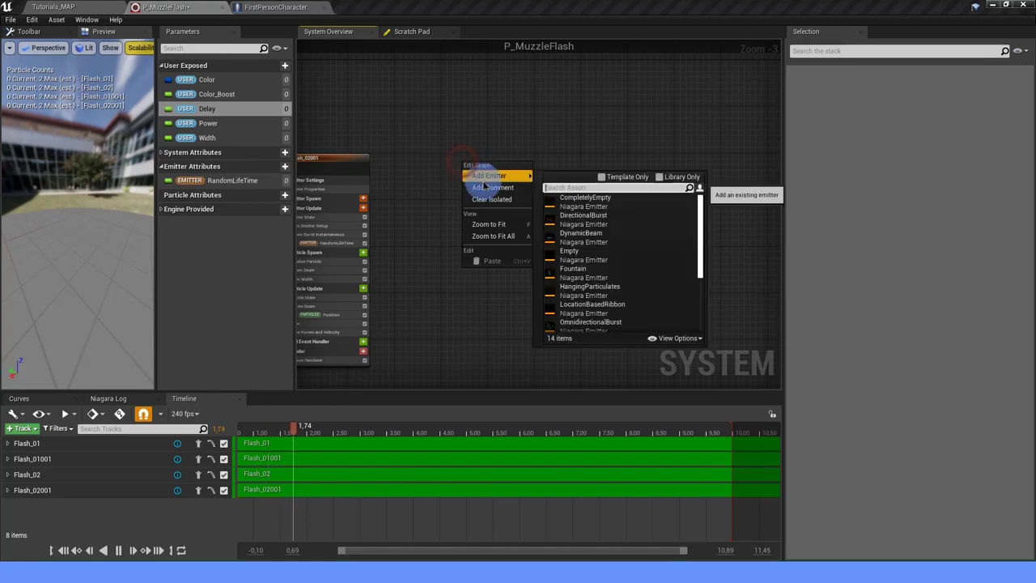
{"action": "left_click", "coordinate": [583, 255]}
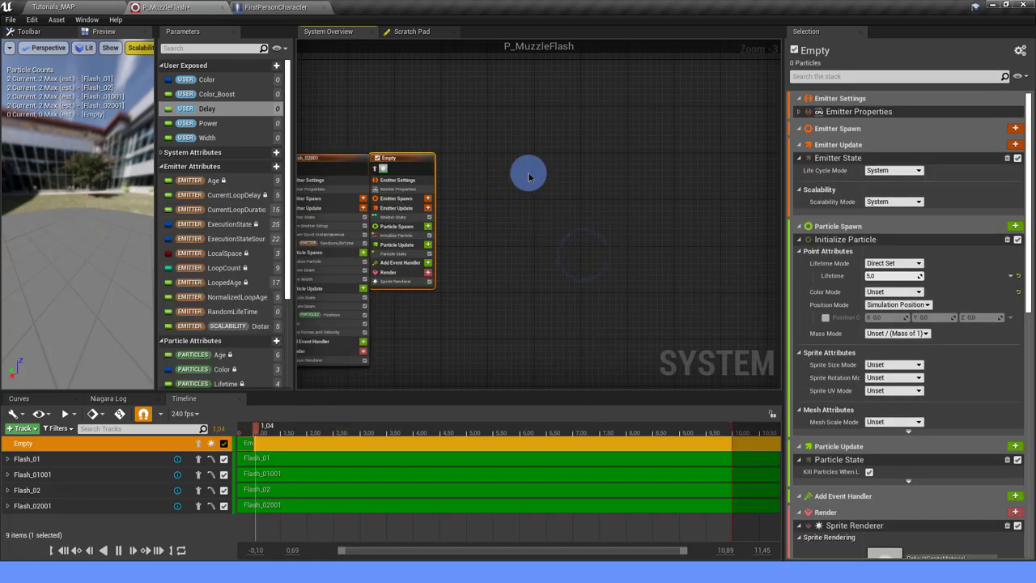
{"action": "left_click_drag", "start_coordinate": [417, 162], "coordinate": [487, 158]}
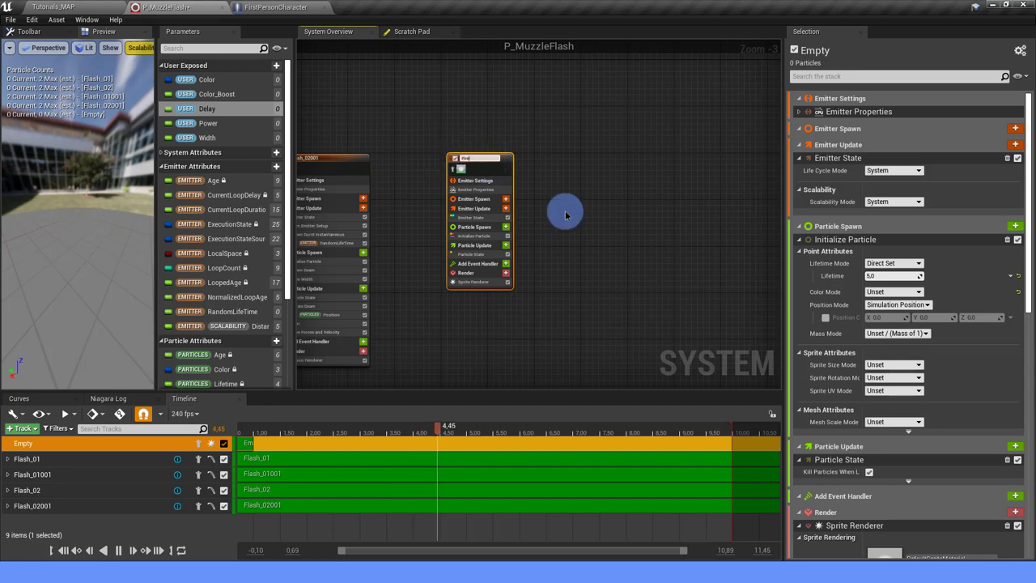
{"action": "type", "text": "Fire"}
Rename the emitter to Fire and drive its loop duration with the User Delay parameter.
{"action": "left_click", "coordinate": [478, 185]}
{"action": "left_click", "coordinate": [868, 128]}
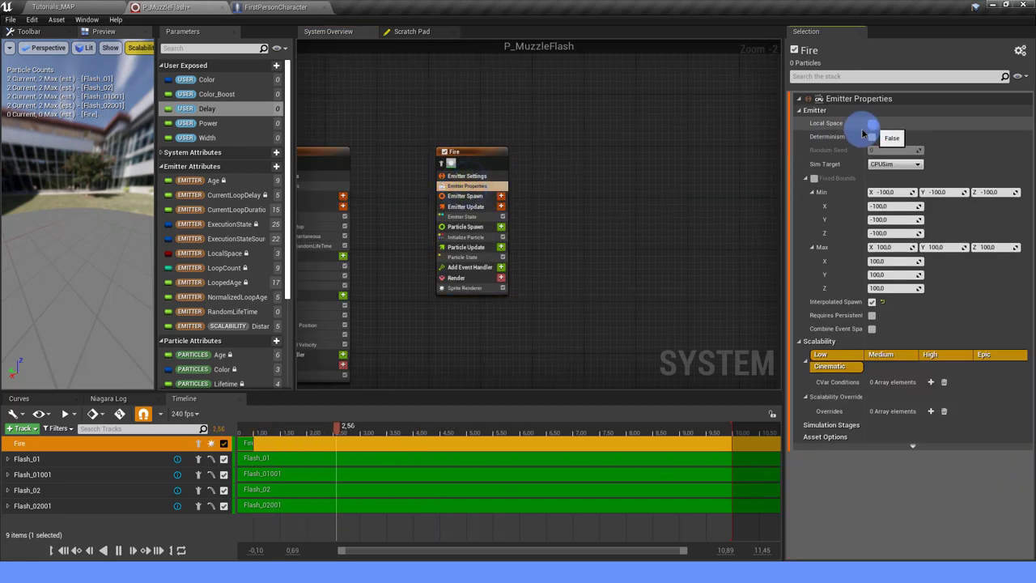
{"action": "scroll", "coordinate": [557, 227], "scroll_direction": "up", "scroll_amount": 1}
{"action": "right_click_drag", "start_coordinate": [559, 232], "coordinate": [567, 198]}
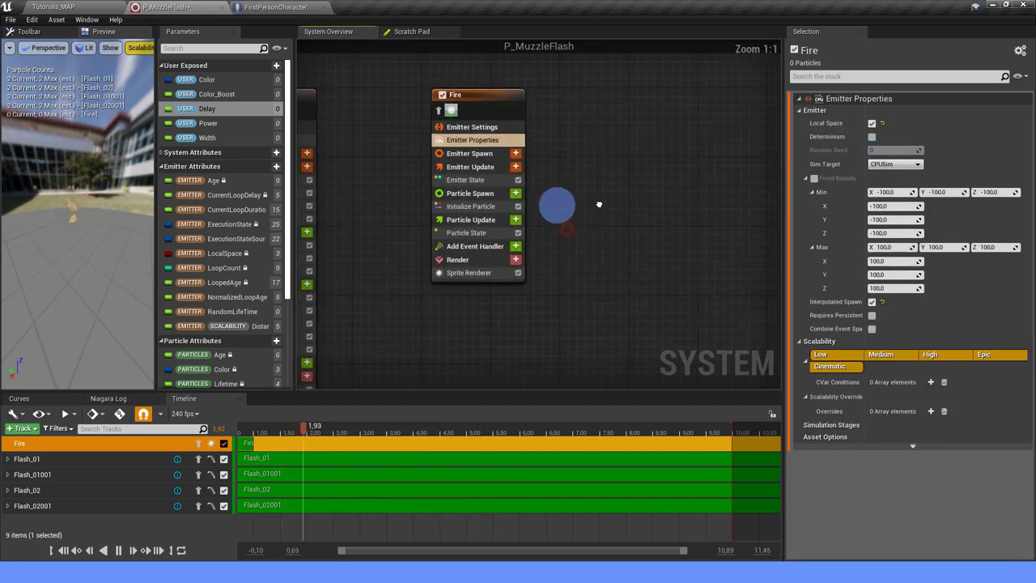
{"action": "left_click", "coordinate": [486, 178]}
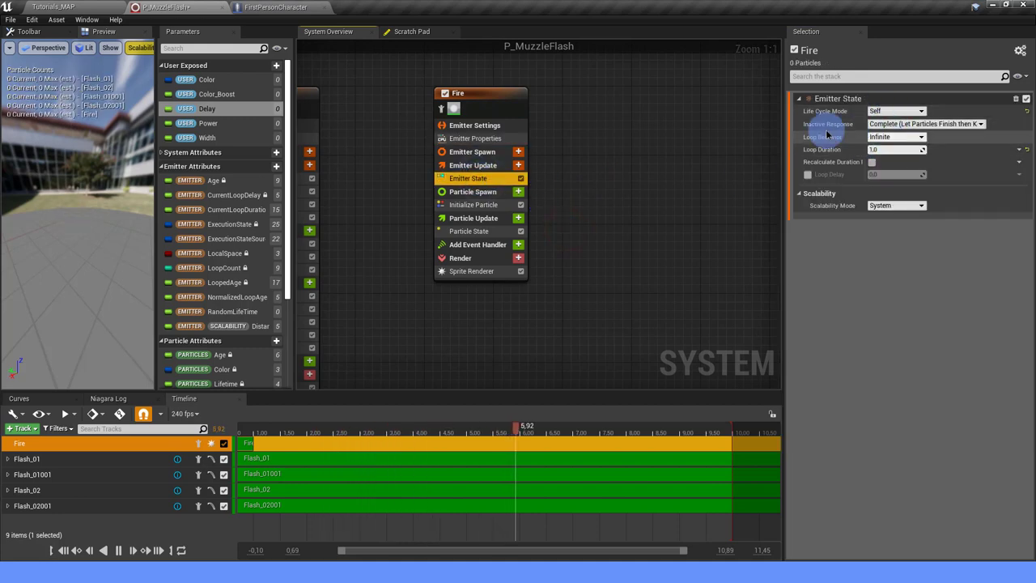
{"action": "left_click_drag", "start_coordinate": [225, 115], "coordinate": [891, 150]}
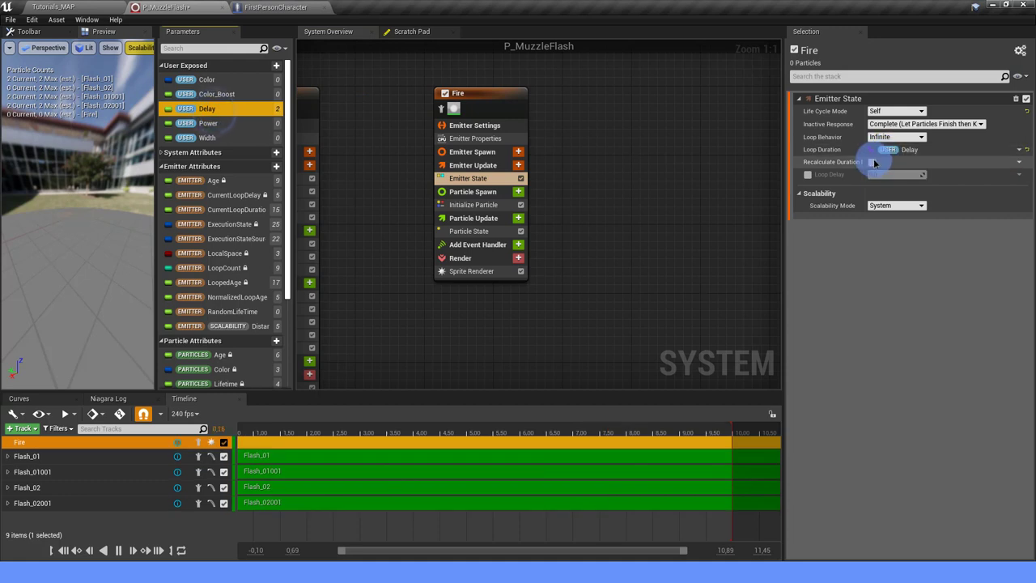
Add Spawn Burst Instantaneous to Fire's Emitter Update with a spawn count of 1.
{"action": "left_click", "coordinate": [518, 165]}
{"action": "type", "text": "burst"}
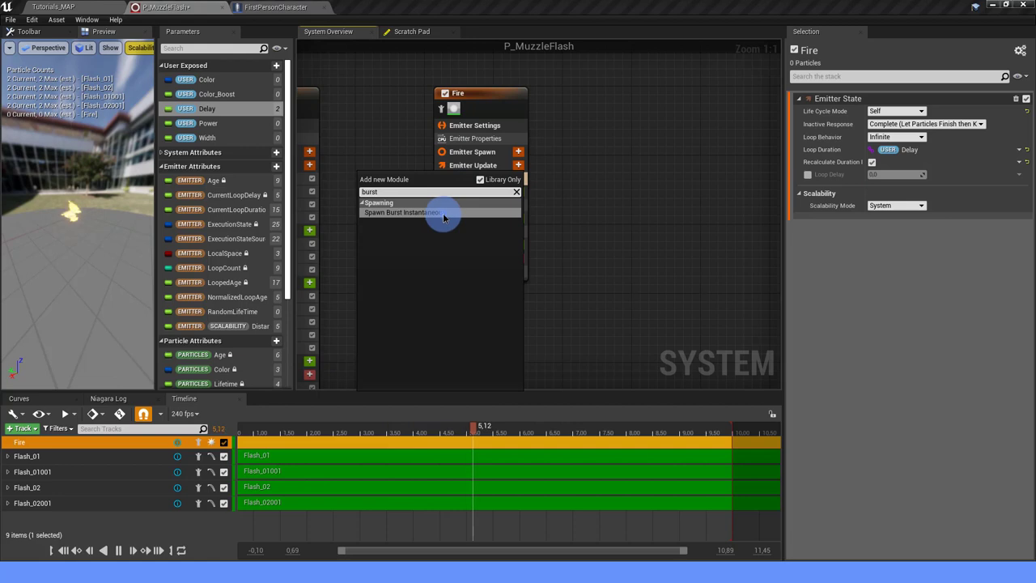
{"action": "left_click", "coordinate": [444, 213]}
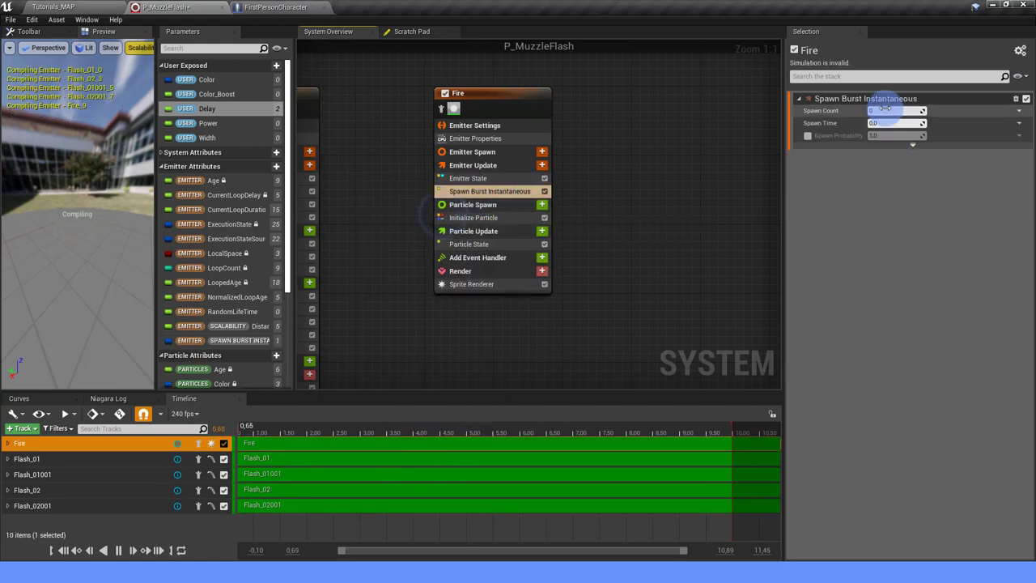
{"action": "left_click", "coordinate": [937, 273]}
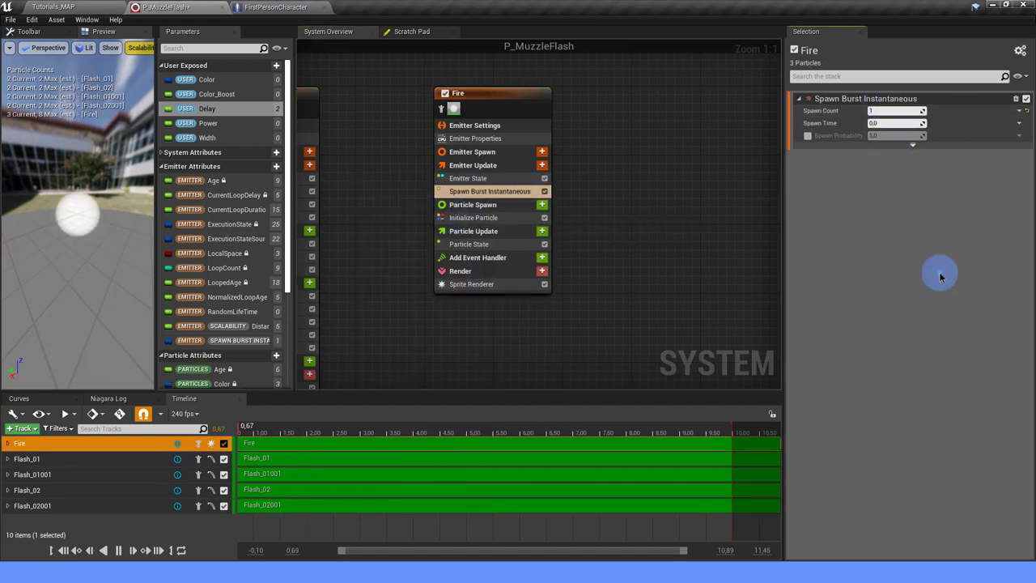
{"action": "left_click", "coordinate": [475, 218]}
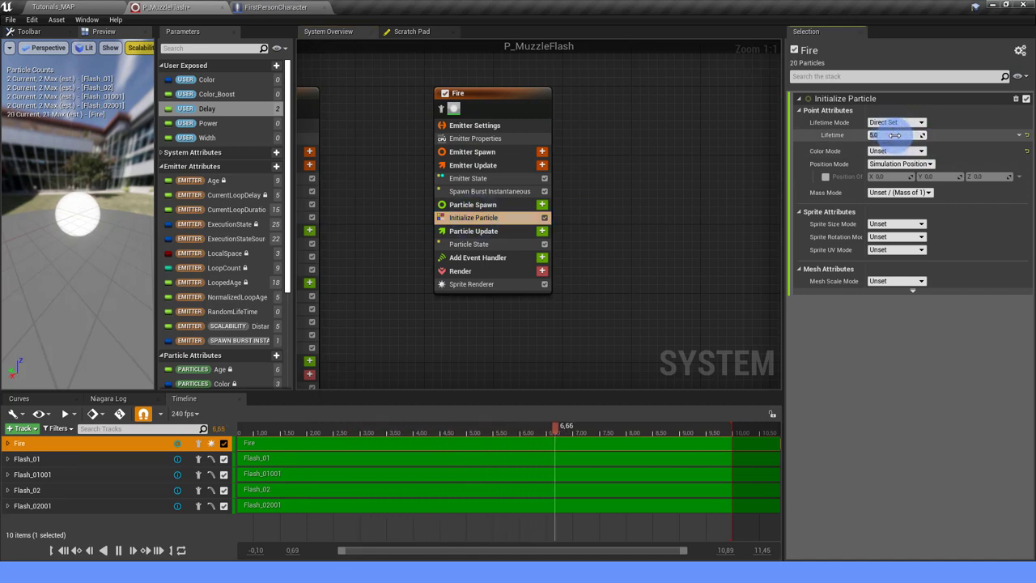
Set Fire's particle Lifetime to 0.25 and Color Mode to Direct Set with orange.
{"action": "type", "text": ".25"}
{"action": "left_click", "coordinate": [868, 152]}
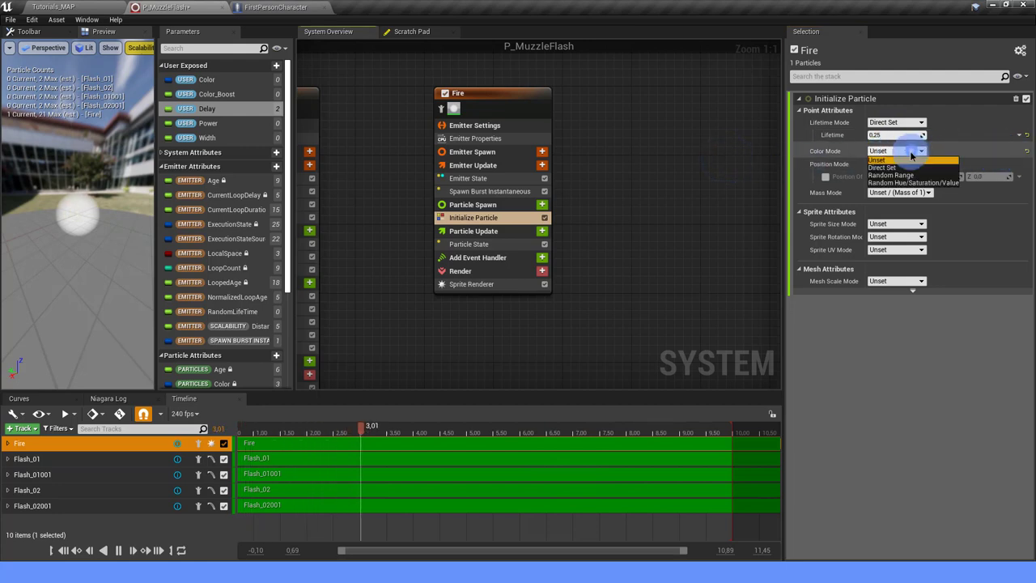
{"action": "left_click", "coordinate": [907, 167]}
{"action": "left_click", "coordinate": [872, 170]}
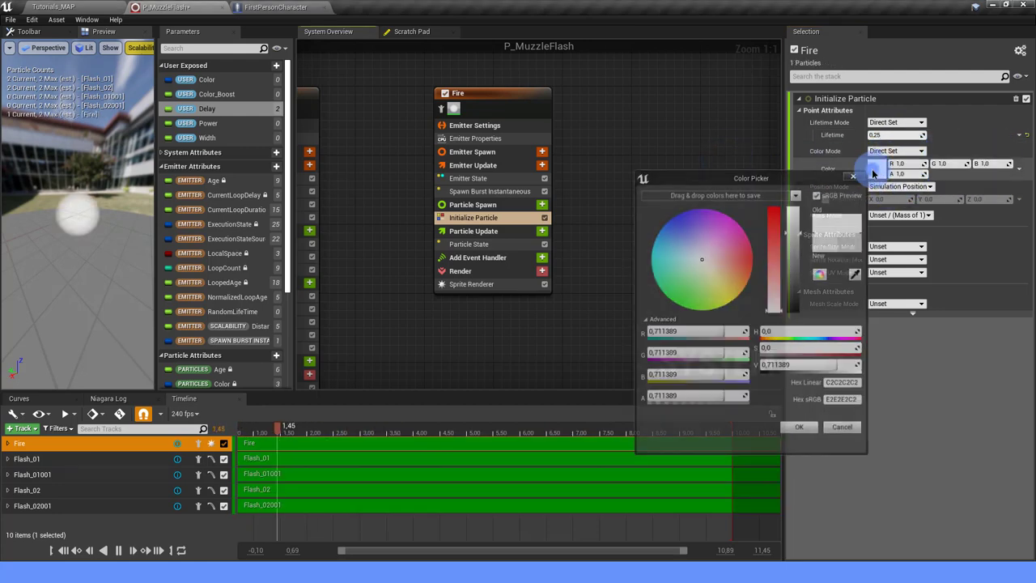
{"action": "left_click_drag", "start_coordinate": [724, 294], "coordinate": [761, 298]}
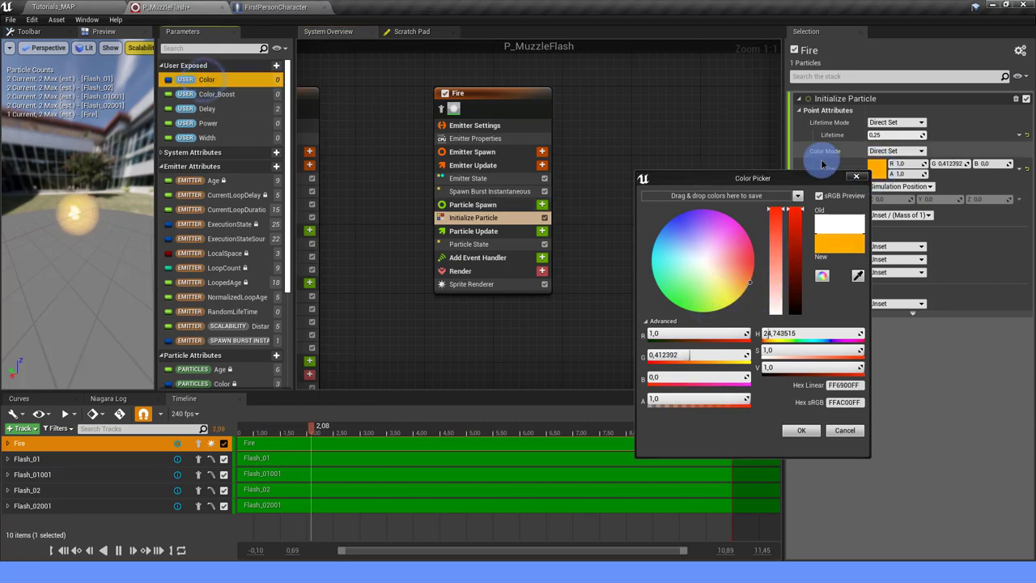
{"action": "left_click", "coordinate": [1023, 168]}
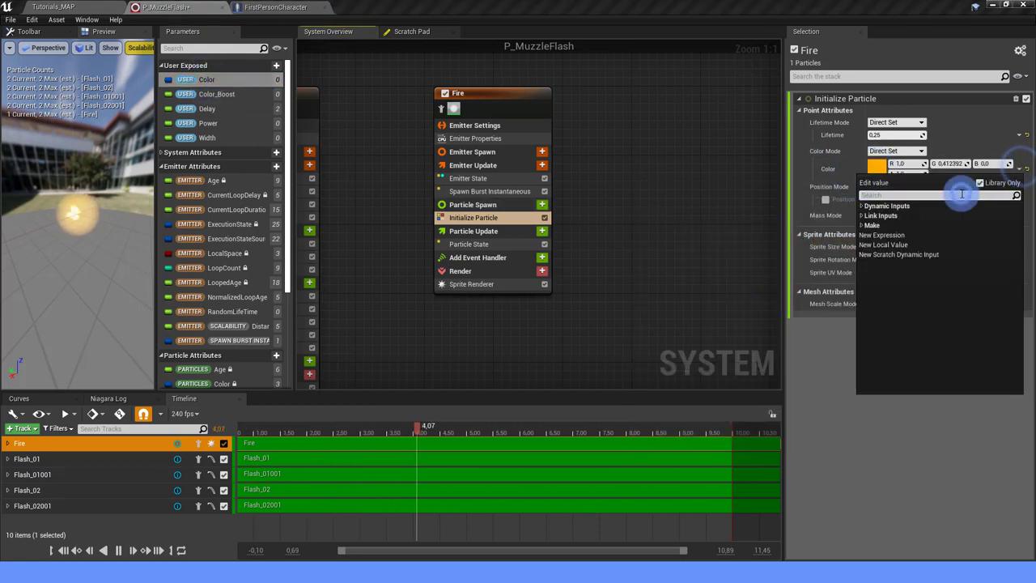
Make the particle Color a Multiply Linear Color with Scale Factor built from vector and float.
{"action": "type", "text": "MULT"}
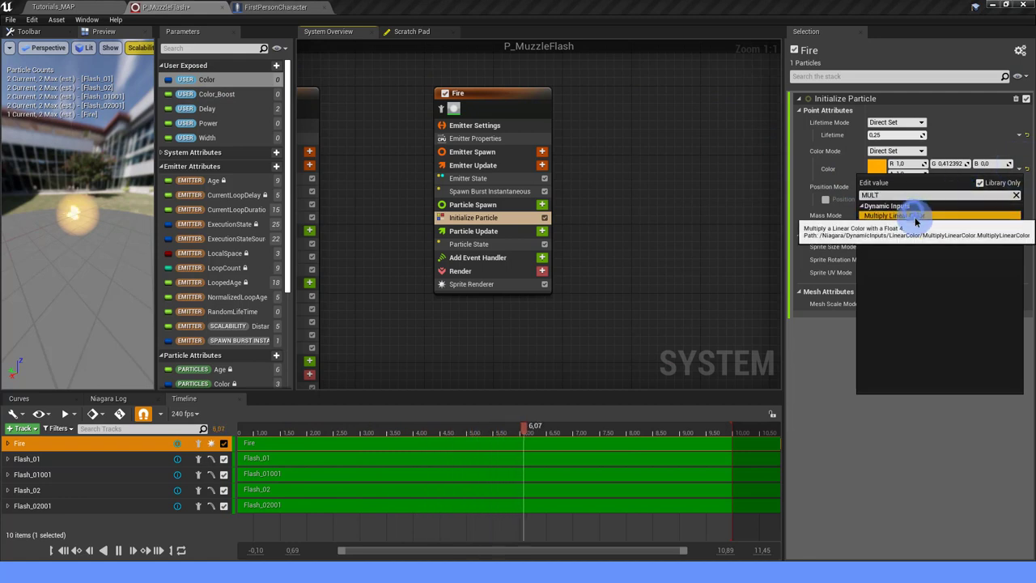
{"action": "left_click", "coordinate": [915, 216]}
{"action": "left_click", "coordinate": [1018, 198]}
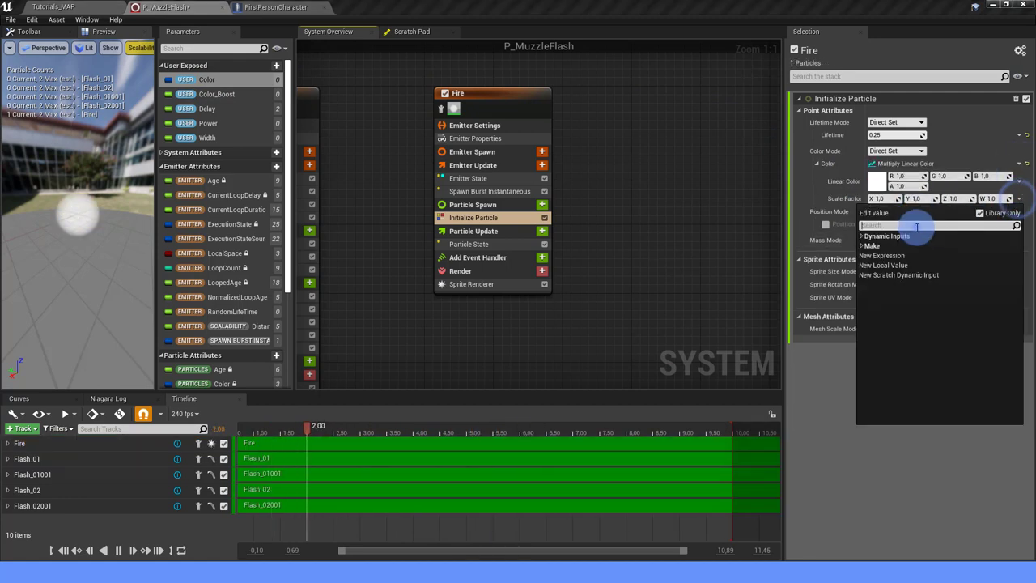
{"action": "type", "text": "MULT"}
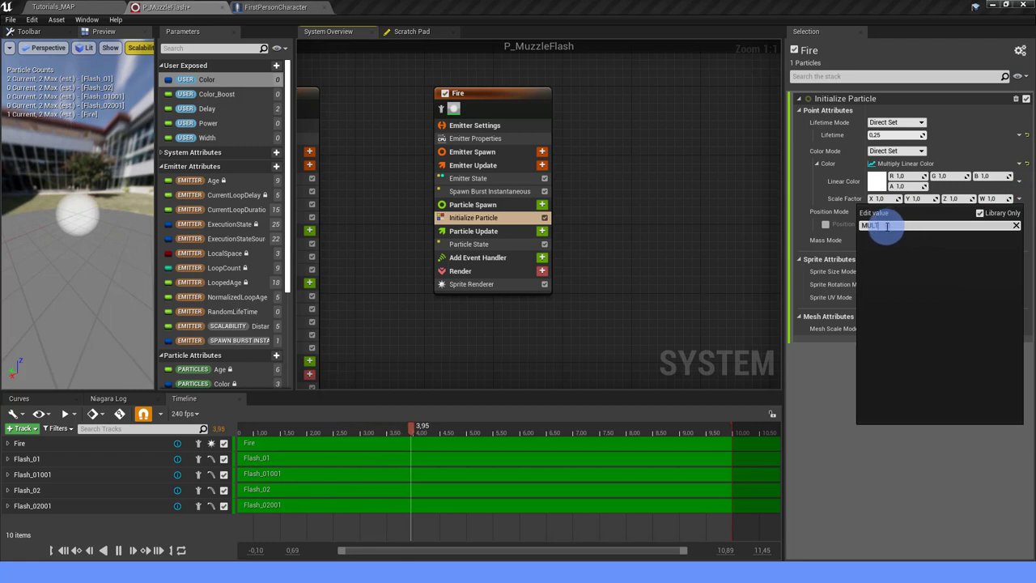
{"action": "type", "text": "FLM"}
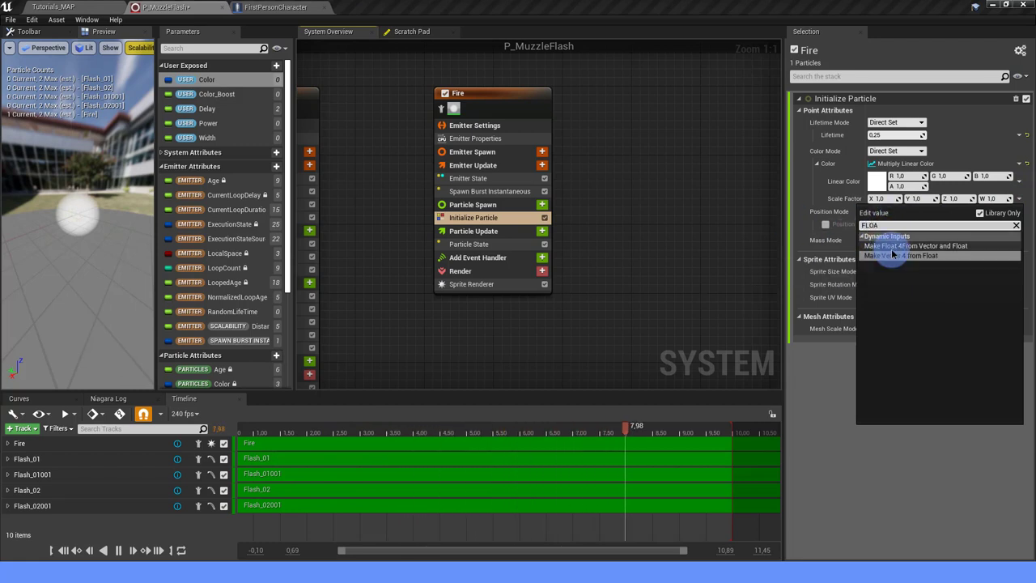
{"action": "left_click", "coordinate": [890, 250]}
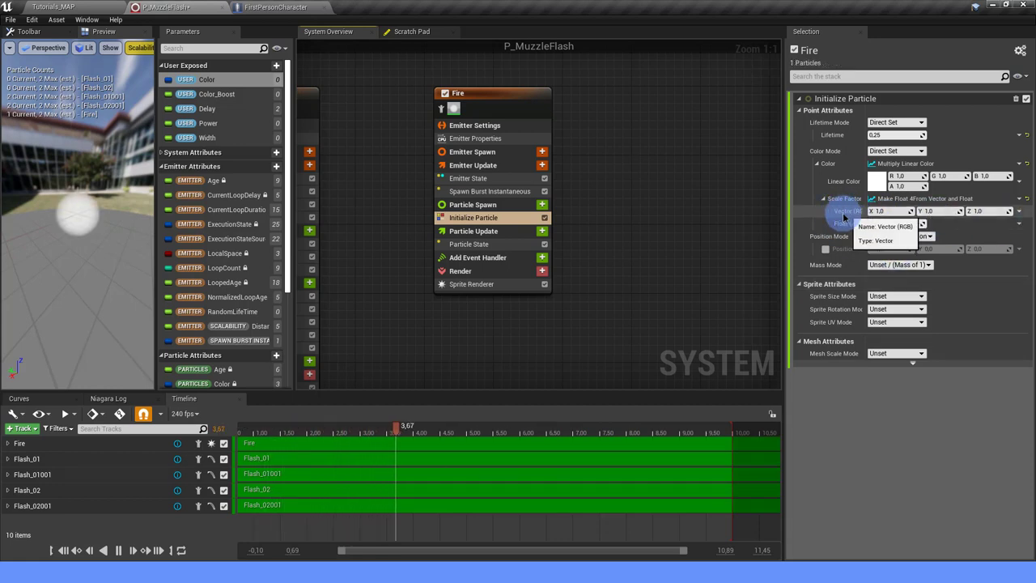
Drive the scale vector from a float of 1000 and bind User Color to Linear Color.
{"action": "left_click", "coordinate": [1020, 213]}
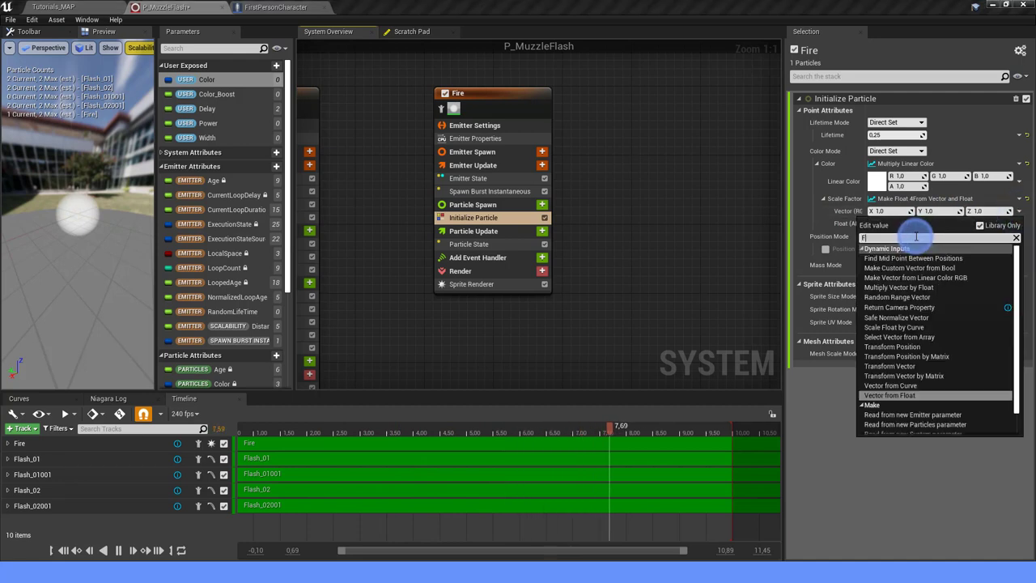
{"action": "type", "text": "FLOAT"}
{"action": "left_click", "coordinate": [896, 291]}
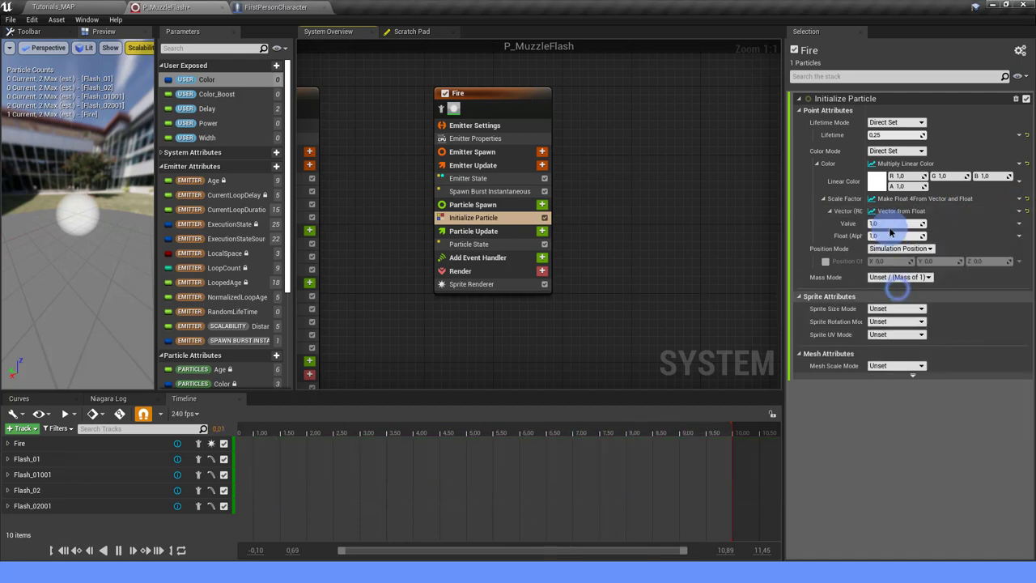
{"action": "left_click", "coordinate": [886, 224]}
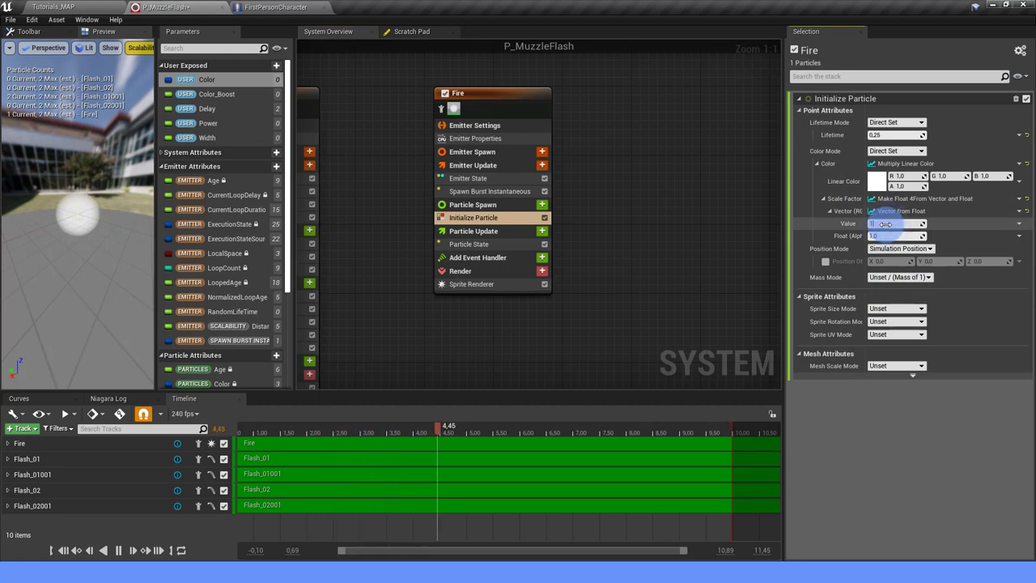
{"action": "type", "text": "100"}
{"action": "key", "text": "Return"}
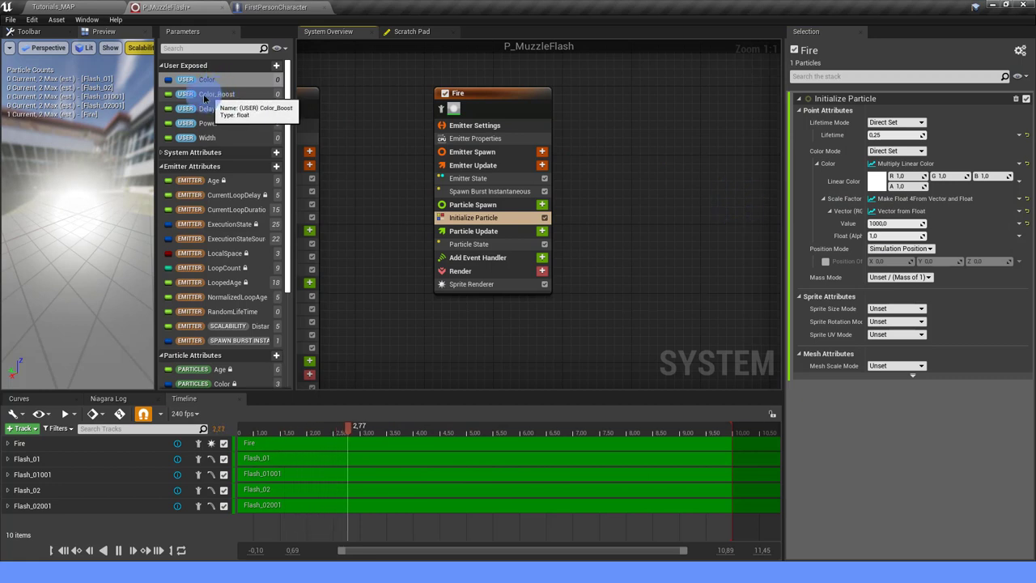
{"action": "left_click_drag", "start_coordinate": [204, 80], "coordinate": [874, 184]}
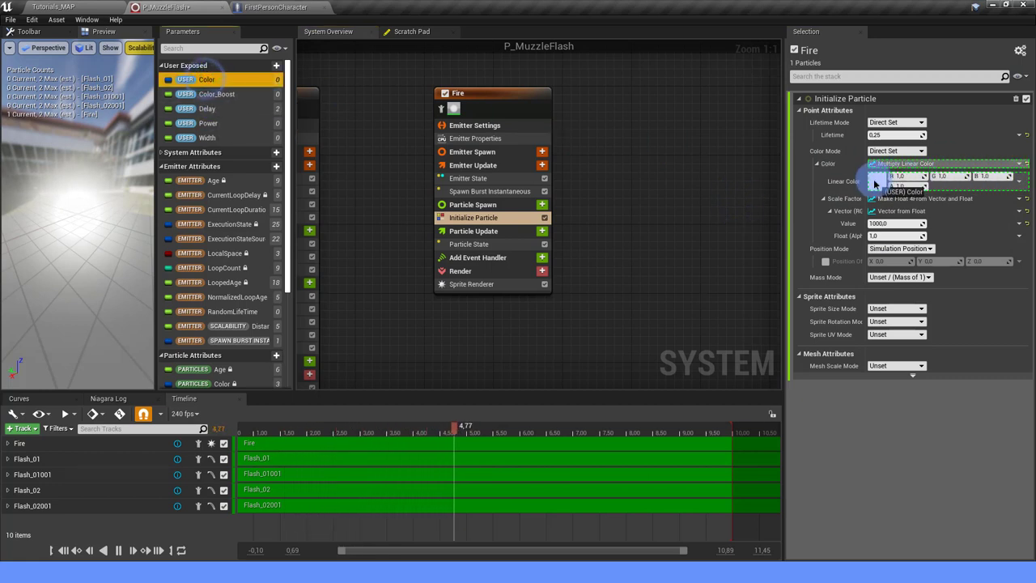
Assign M_Fire as the material of Fire's Sprite Renderer.
{"action": "left_click", "coordinate": [463, 285]}
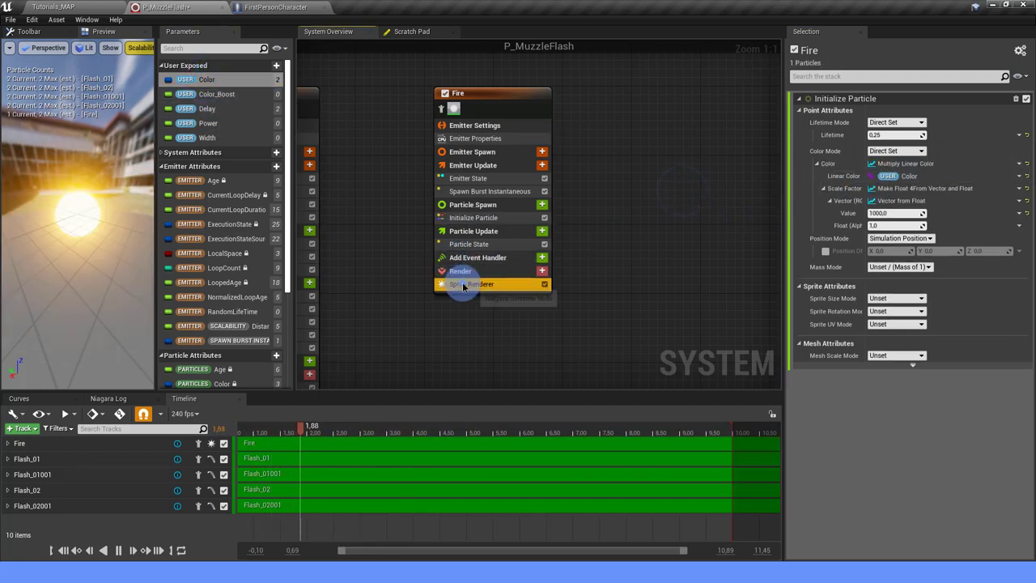
{"action": "left_click", "coordinate": [974, 137]}
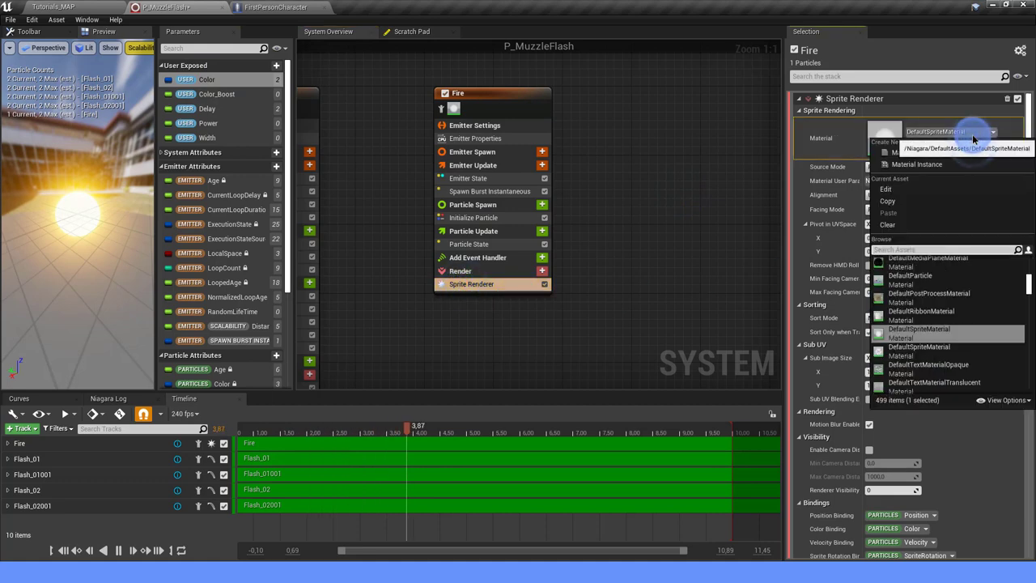
{"action": "type", "text": "FIRE"}
{"action": "left_click", "coordinate": [921, 267]}
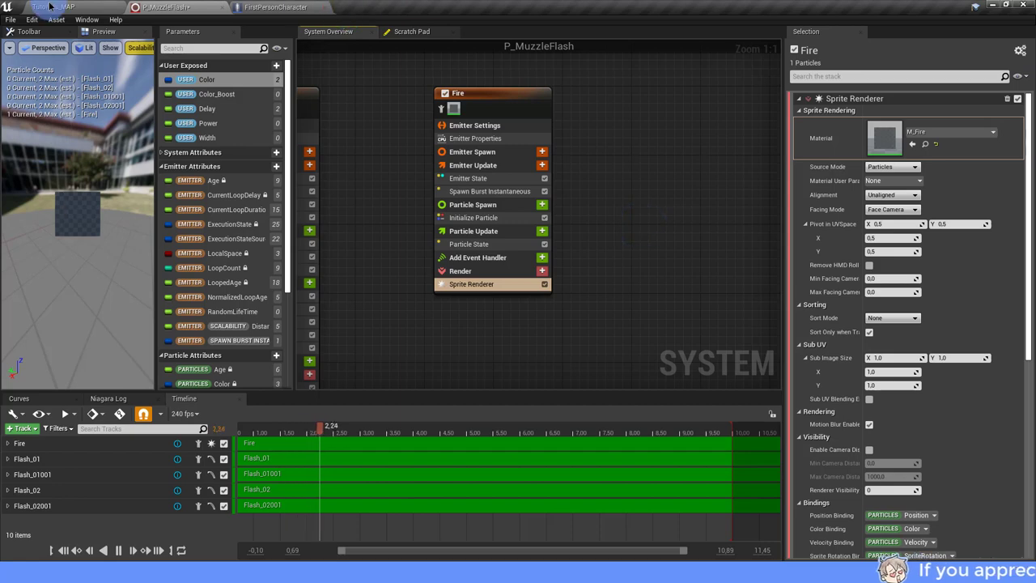
Open T_Fire_SubUV and T_Explosion_SubUV to check their 6×6 flipbook grids, then return to P_MuzzleFlash.
{"action": "left_click", "coordinate": [86, 8]}
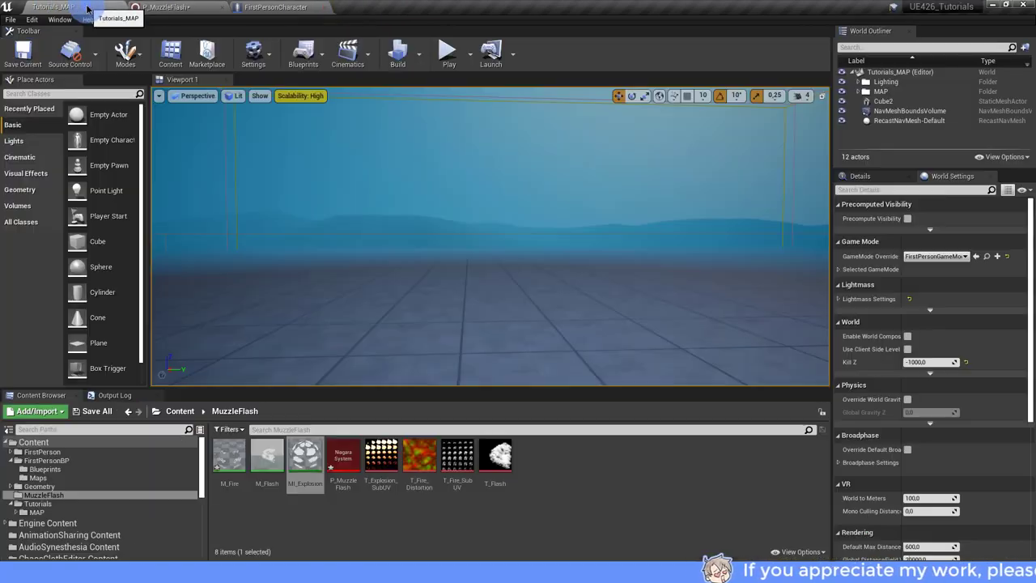
{"action": "double_click", "coordinate": [460, 453]}
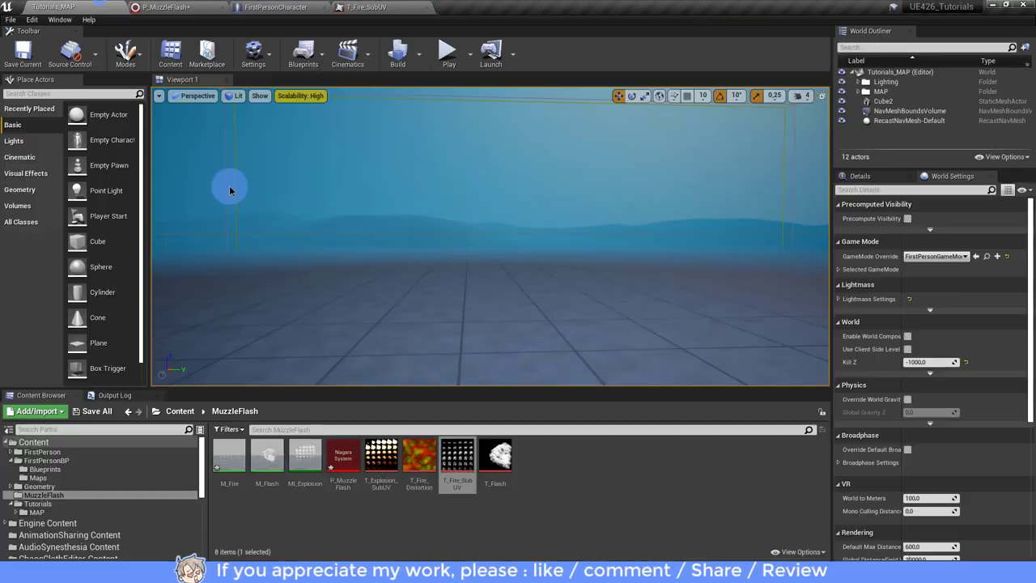
{"action": "double_click", "coordinate": [380, 449]}
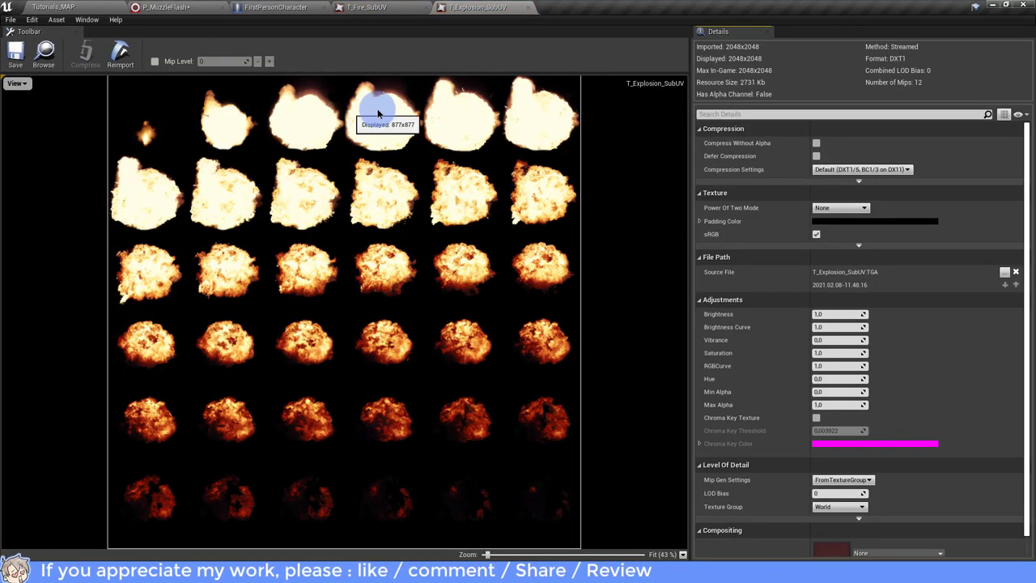
{"action": "left_click", "coordinate": [53, 6]}
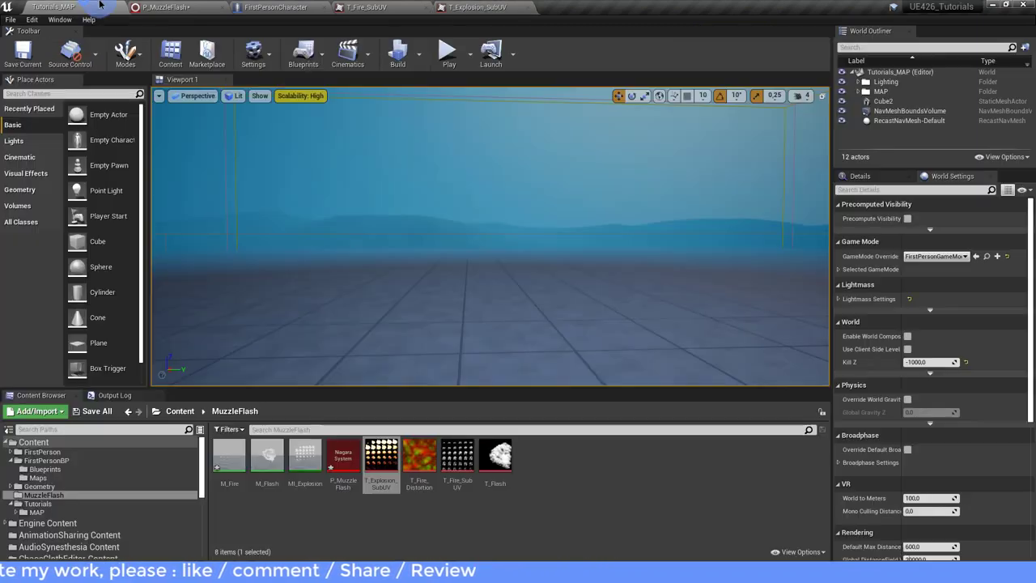
{"action": "left_click", "coordinate": [166, 6]}
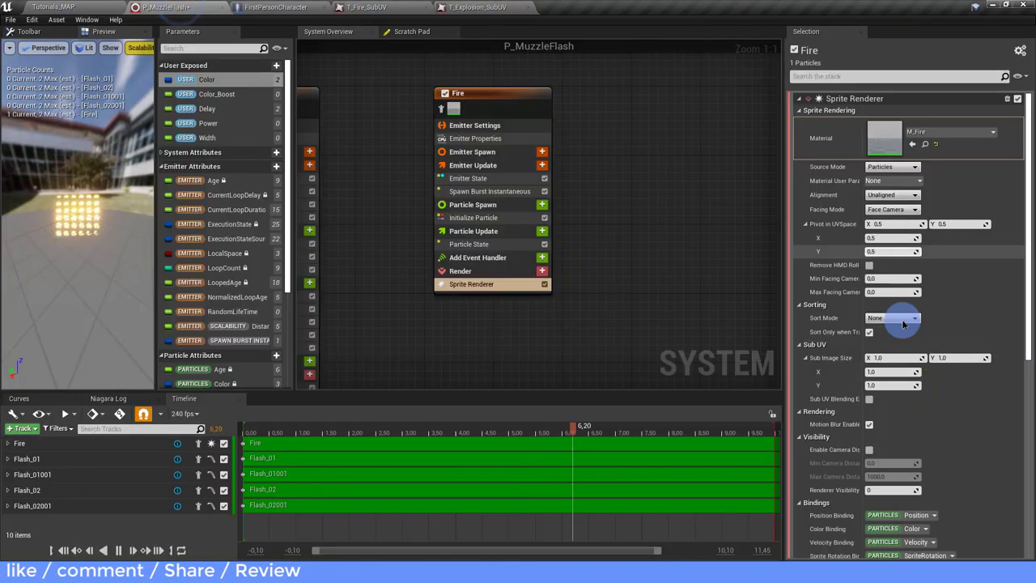
Set Fire's Sprite Renderer Sub Image Size to 6 × 6, then pan to Flash_02001.
{"action": "left_click", "coordinate": [898, 357]}
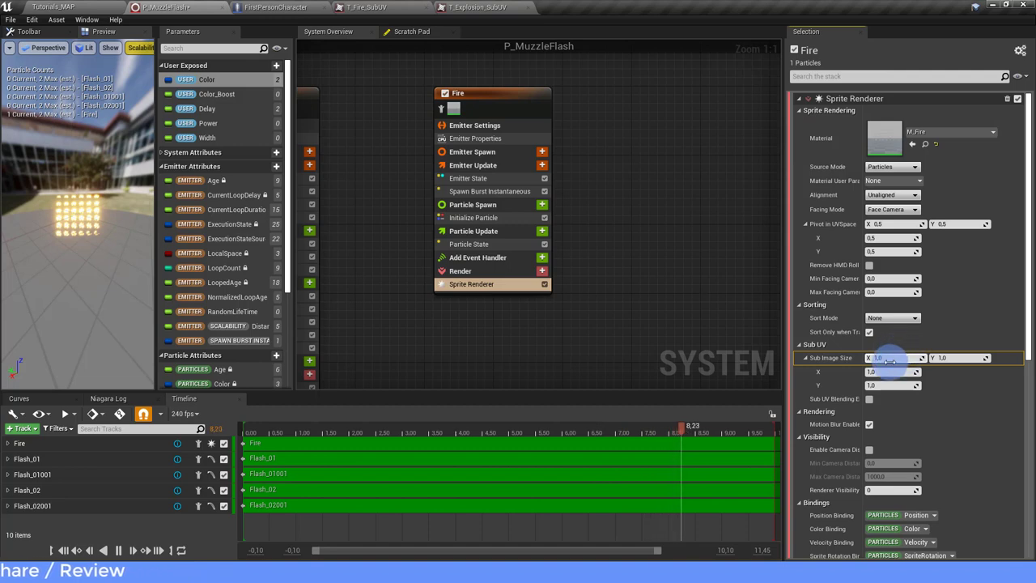
{"action": "type", "text": "6"}
{"action": "key", "text": "Tab"}
{"action": "type", "text": "6"}
{"action": "key", "text": "Tab"}
{"action": "key", "text": "Tab"}
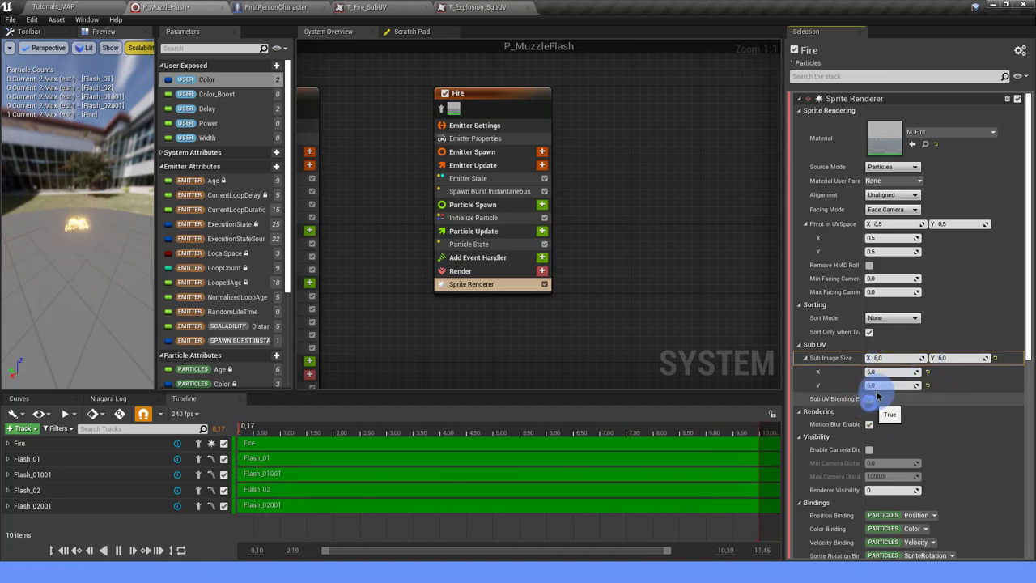
{"action": "left_click", "coordinate": [944, 361]}
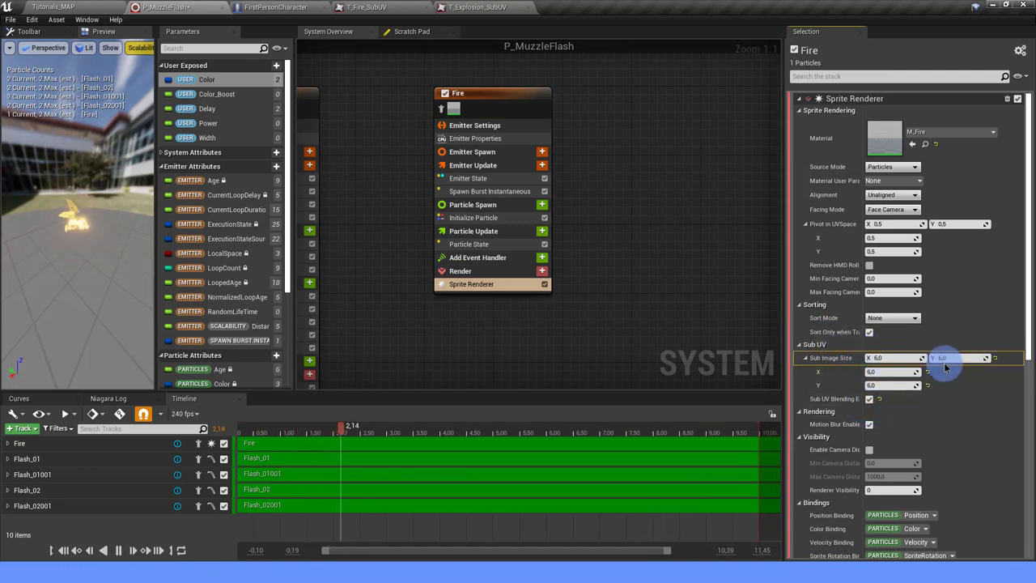
{"action": "left_click", "coordinate": [597, 319]}
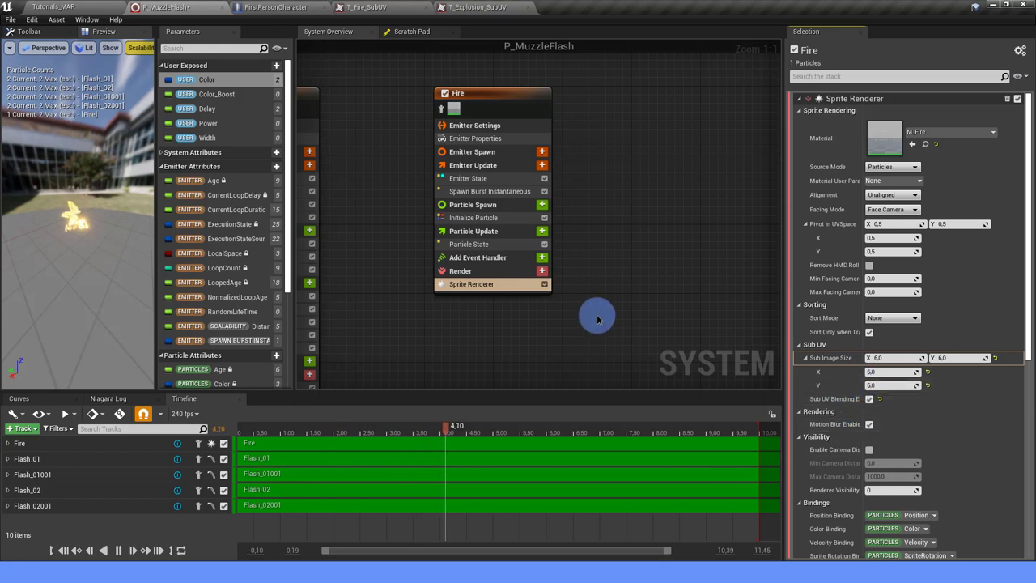
{"action": "right_click_drag", "start_coordinate": [407, 240], "coordinate": [486, 227]}
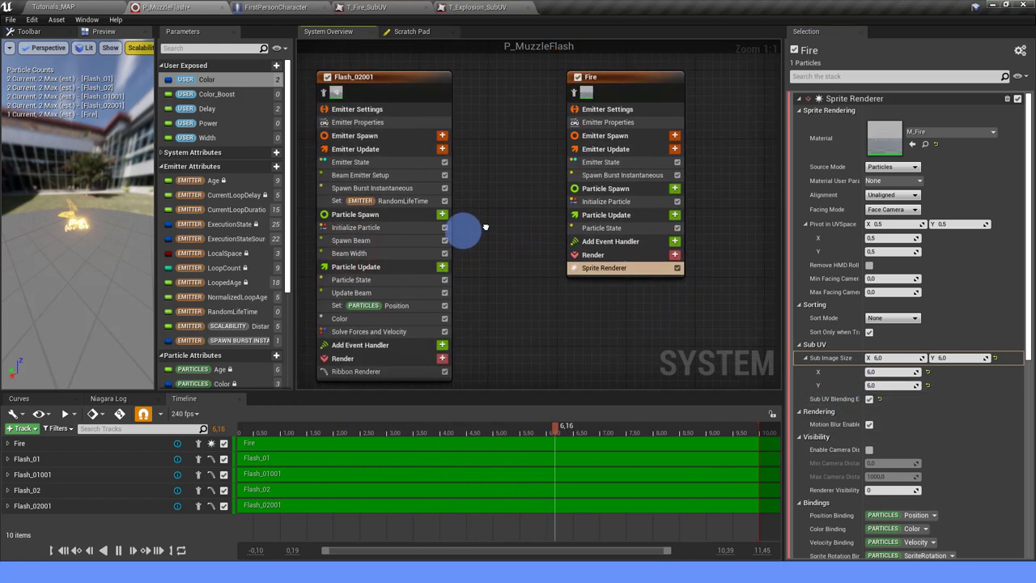
Add a SubImageIndex attribute setter to Fire's Particle Update.
{"action": "scroll", "coordinate": [204, 289], "scroll_direction": "down", "scroll_amount": 5}
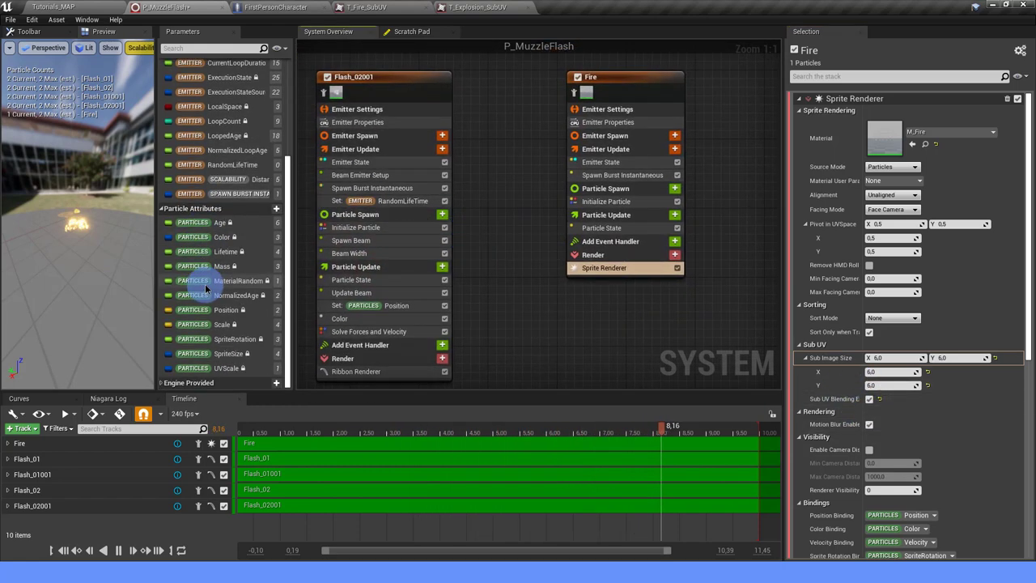
{"action": "left_click", "coordinate": [276, 208]}
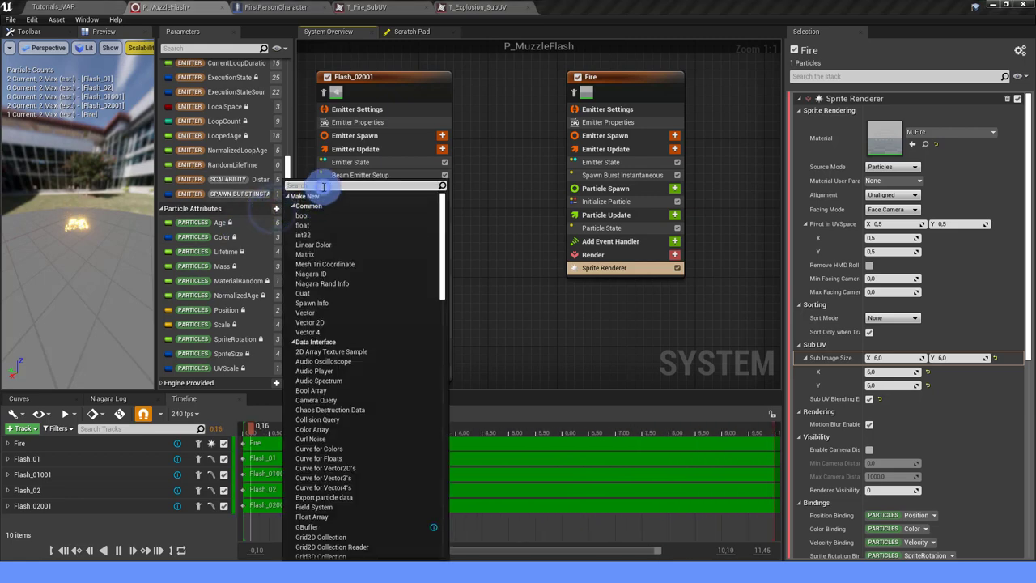
{"action": "type", "text": "SUBI"}
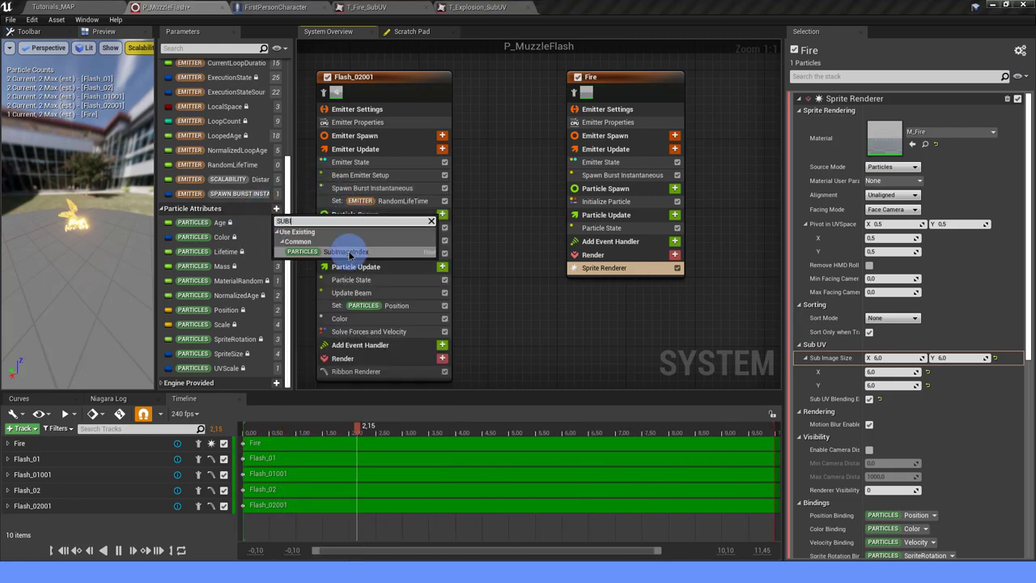
{"action": "left_click", "coordinate": [350, 253]}
{"action": "mouse_move", "coordinate": [235, 368]}
{"action": "left_mouse_down"}
{"action": "mouse_move", "coordinate": [617, 235]}
{"action": "mouse_move", "coordinate": [671, 248]}
{"action": "left_mouse_up"}
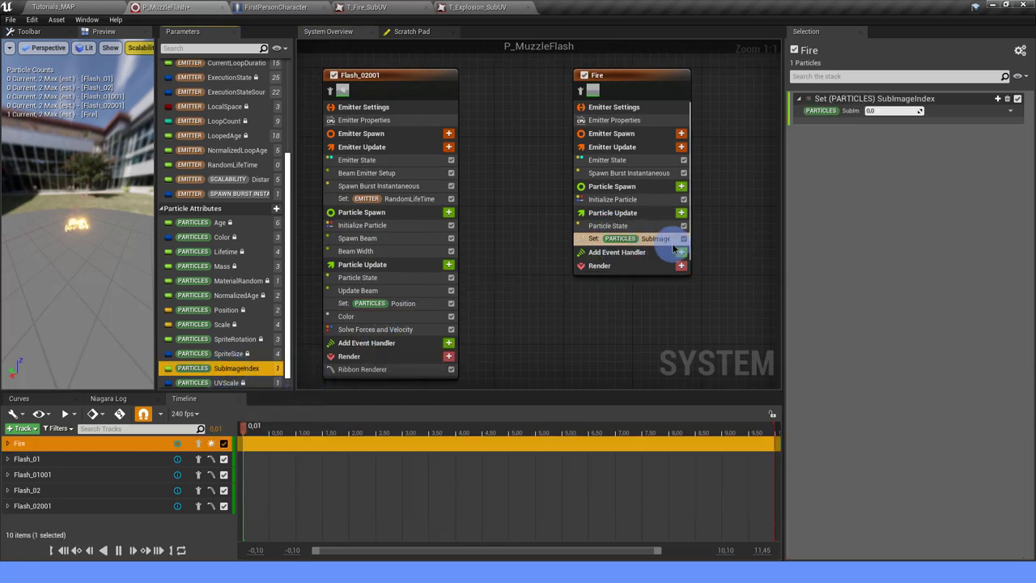
Drive SubImageIndex with a Float from Curve and adjust its keys into a rising curve.
{"action": "left_click", "coordinate": [1018, 111]}
{"action": "type", "text": "CURVE"}
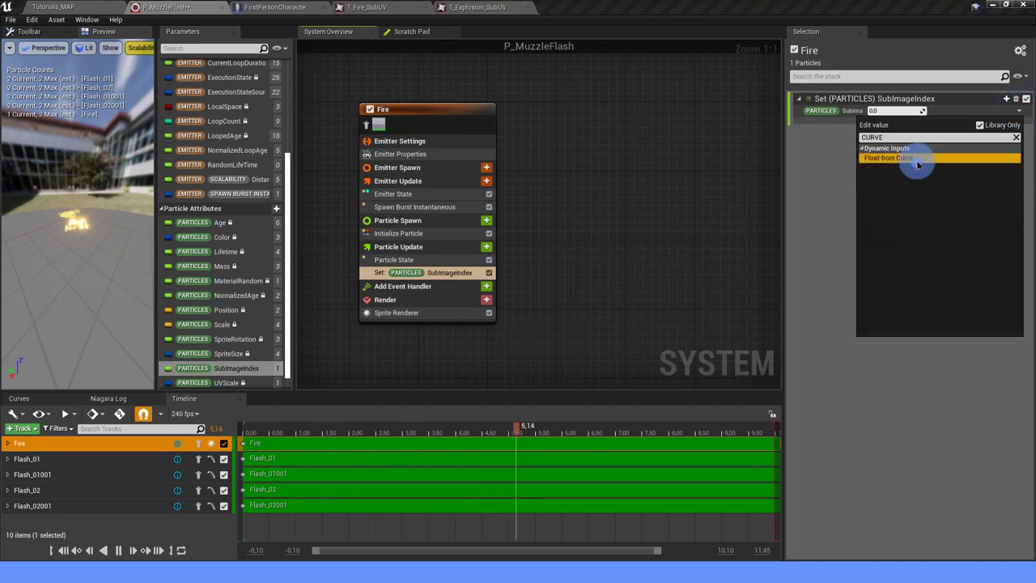
{"action": "left_click", "coordinate": [914, 157]}
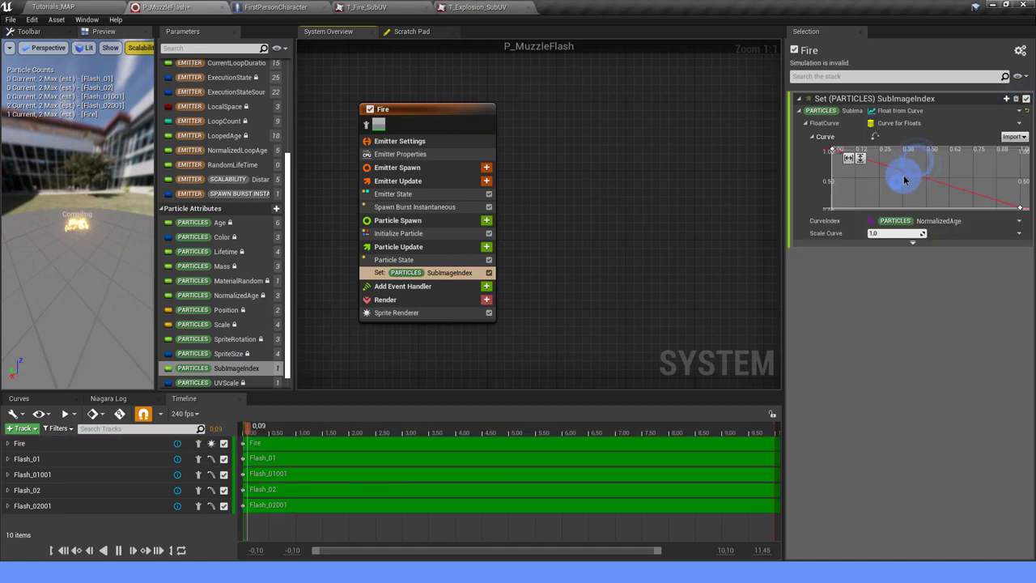
{"action": "left_click_drag", "start_coordinate": [937, 179], "coordinate": [962, 191]}
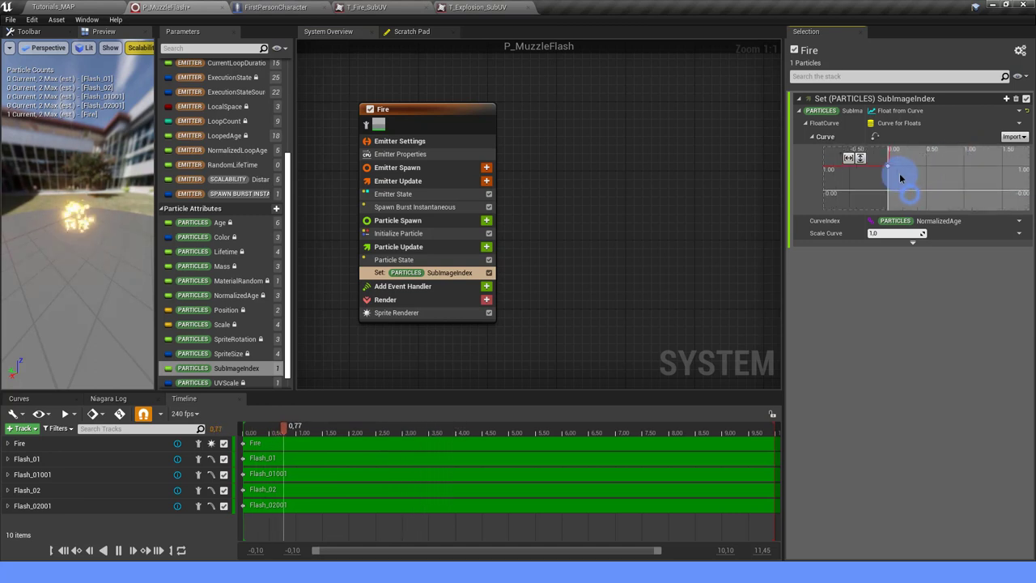
{"action": "left_click_drag", "start_coordinate": [917, 193], "coordinate": [907, 174]}
{"action": "left_click", "coordinate": [944, 157]}
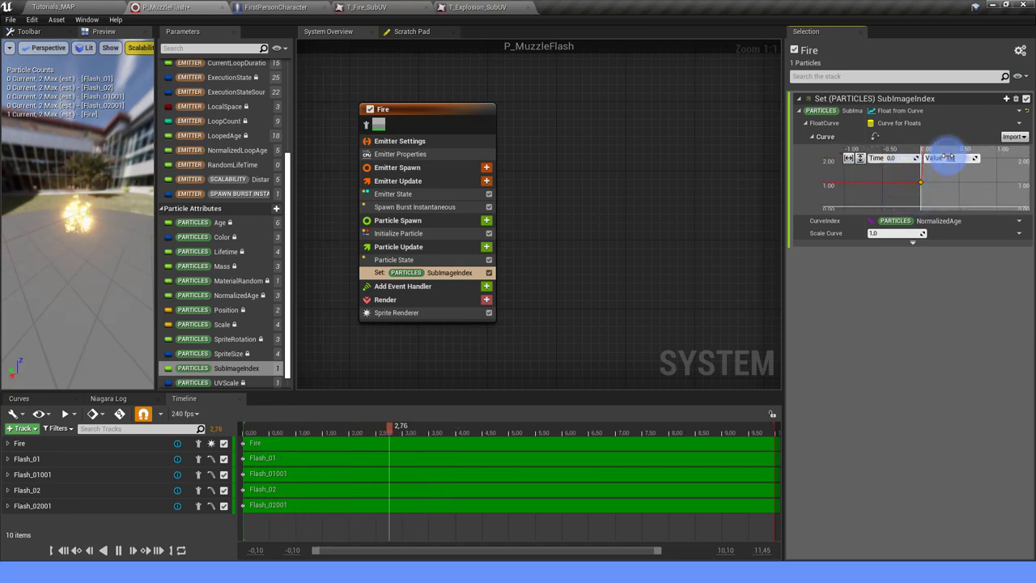
{"action": "left_click", "coordinate": [948, 196]}
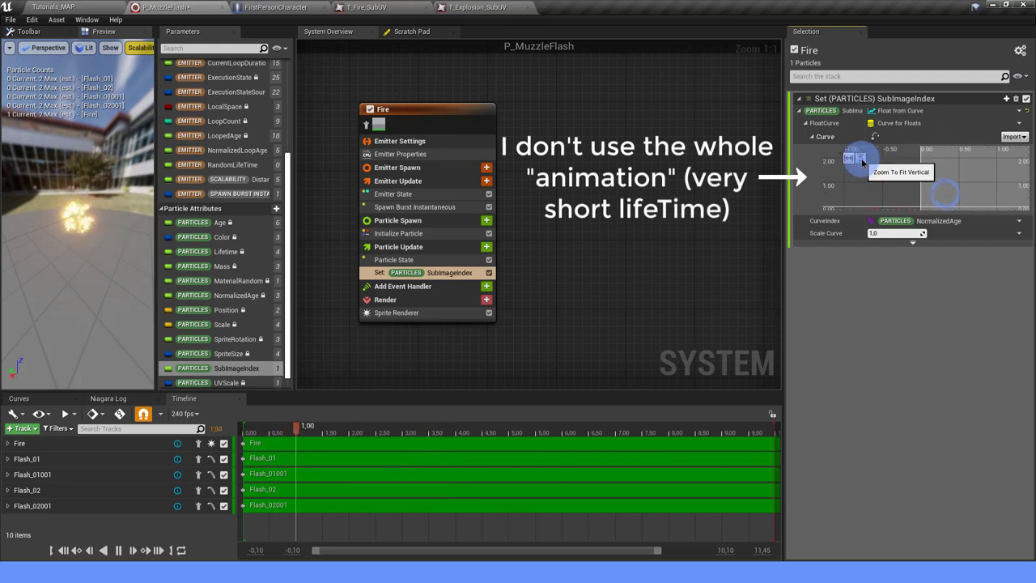
{"action": "left_click", "coordinate": [860, 158]}
{"action": "left_click", "coordinate": [849, 157]}
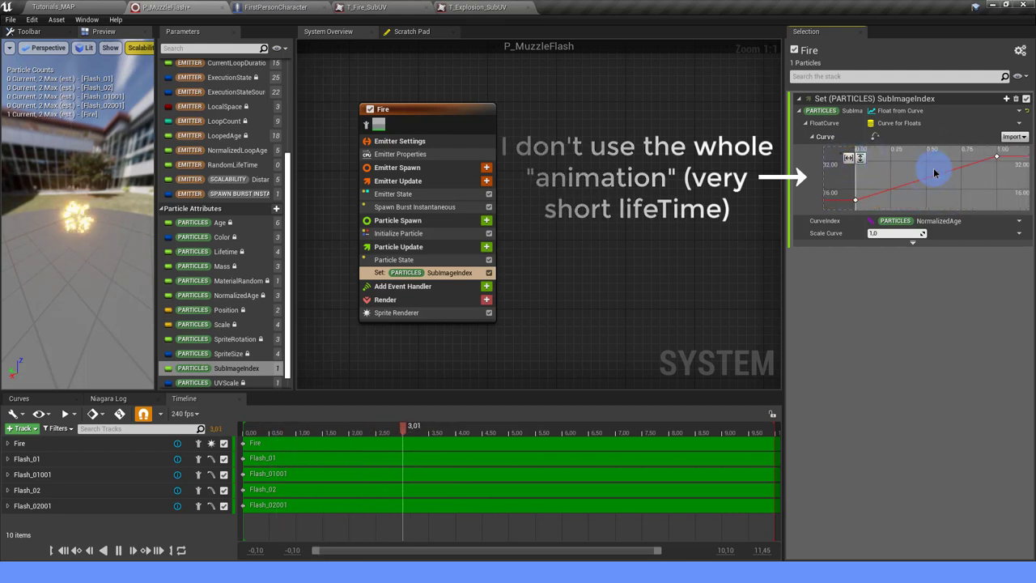
{"action": "left_click_drag", "start_coordinate": [122, 206], "coordinate": [33, 215]}
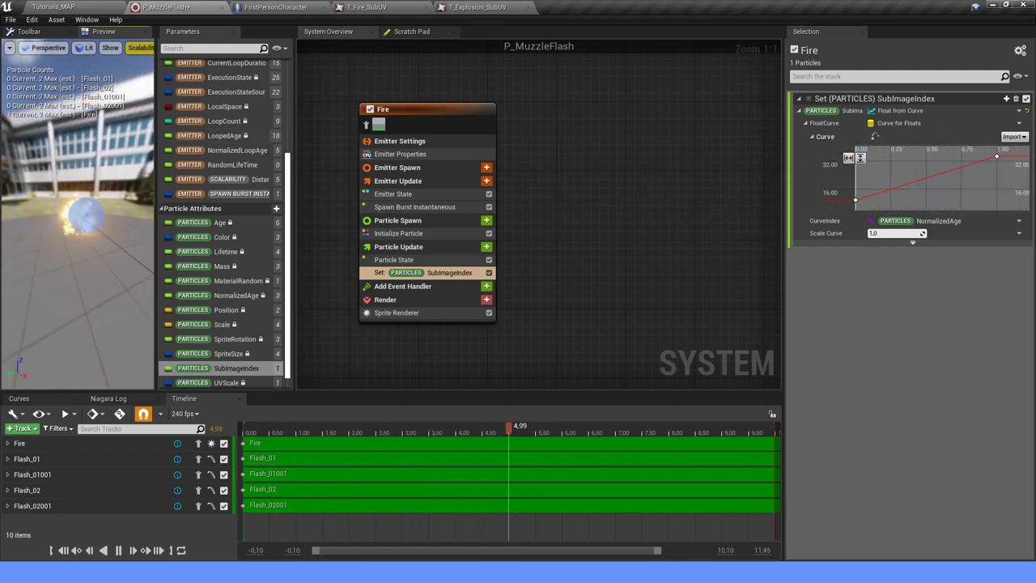
{"action": "left_click", "coordinate": [446, 233]}
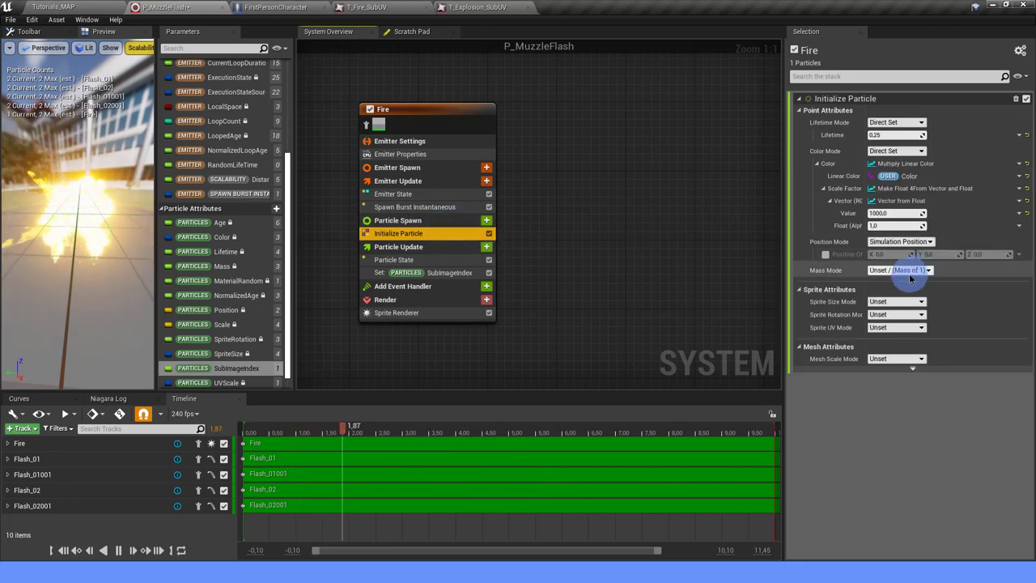
Set Fire's sprite rotation mode to Random and sprite size mode to Random Non-Uniform.
{"action": "left_click", "coordinate": [870, 316]}
{"action": "left_click", "coordinate": [902, 334]}
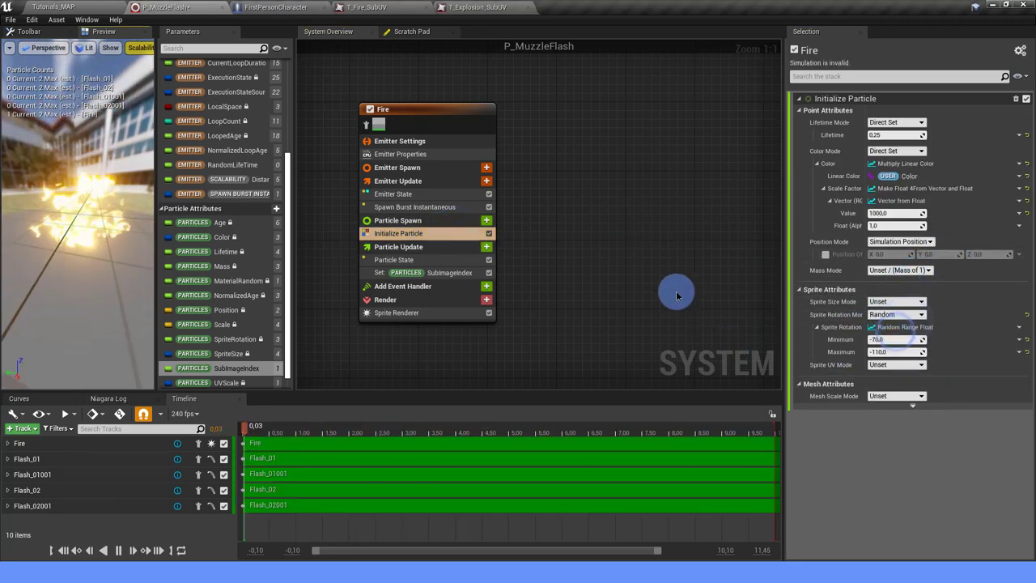
{"action": "left_click", "coordinate": [923, 302]}
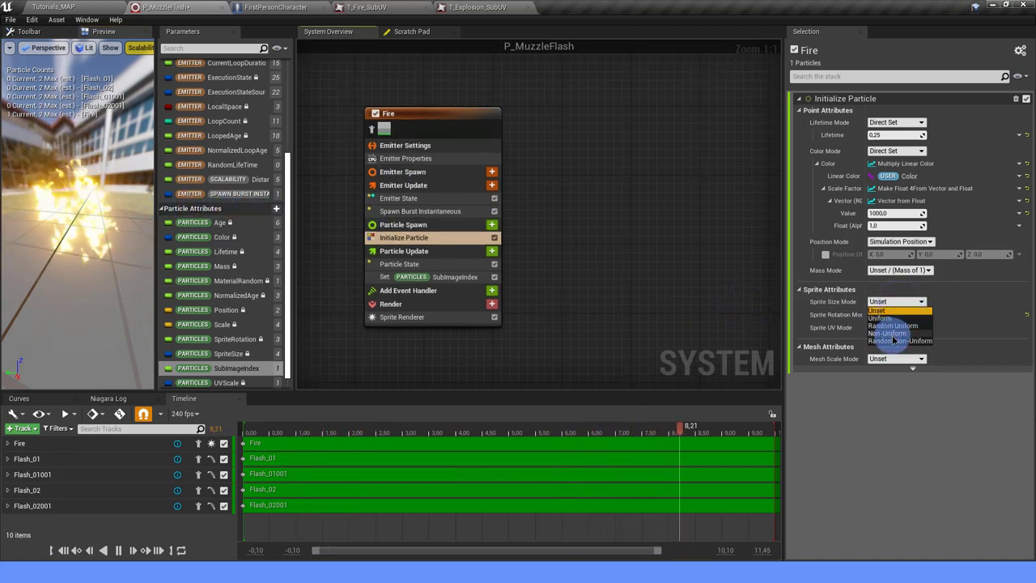
{"action": "left_click", "coordinate": [895, 340]}
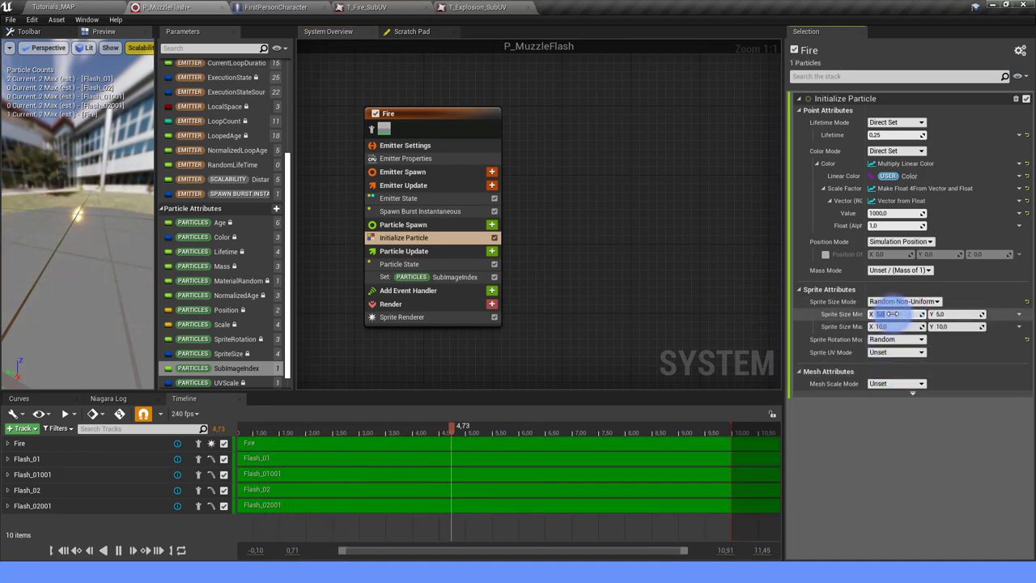
{"action": "type", "text": "10"}
Enter a minimum sprite size of 10×10 and a maximum of 15×15.
{"action": "left_click", "coordinate": [891, 327]}
{"action": "type", "text": "15"}
{"action": "key", "text": "Return"}
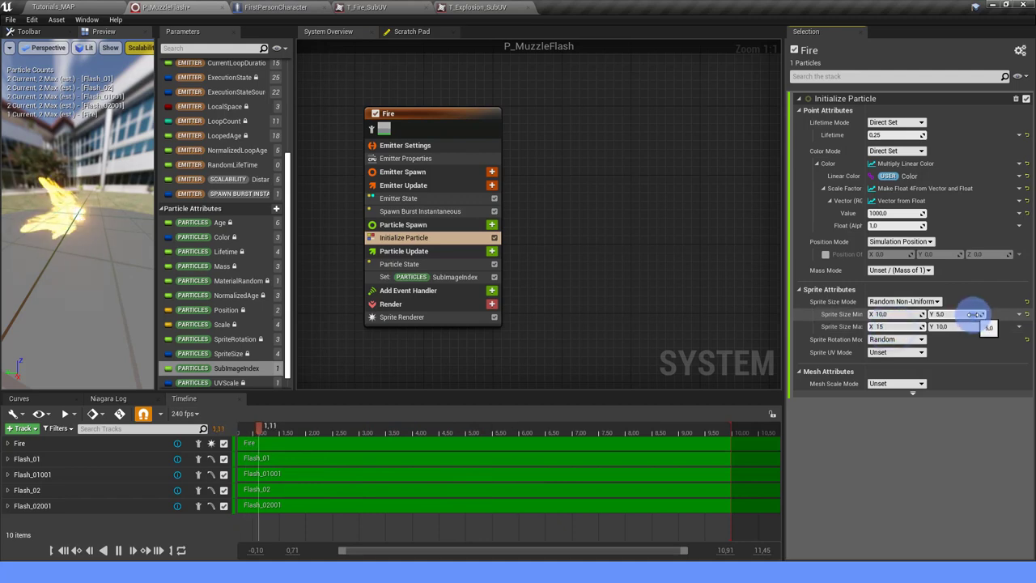
{"action": "left_click", "coordinate": [952, 326]}
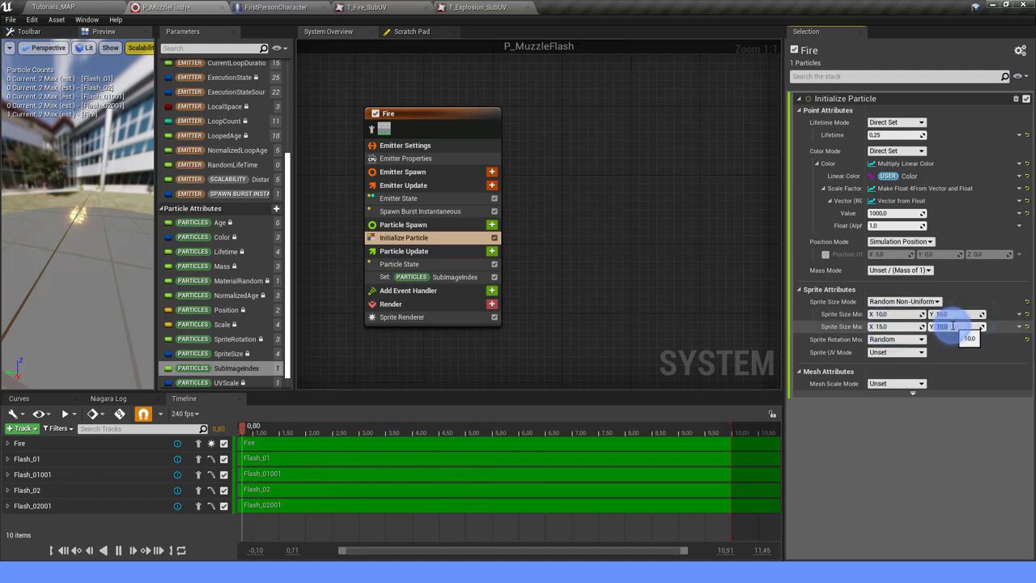
{"action": "type", "text": "15"}
{"action": "key", "text": "Return"}
{"action": "left_click", "coordinate": [924, 422]}
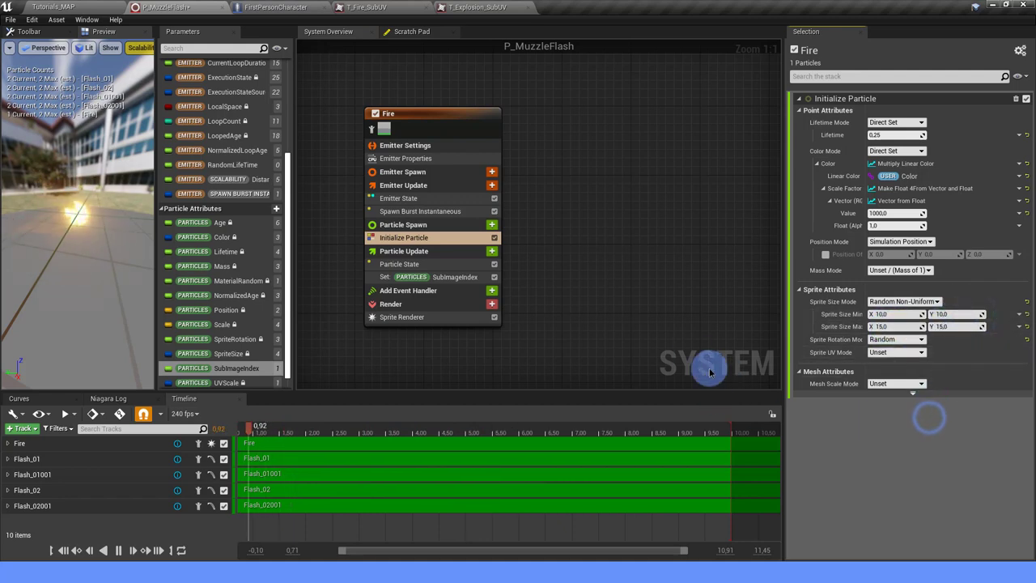
{"action": "left_click_drag", "start_coordinate": [106, 245], "coordinate": [49, 243]}
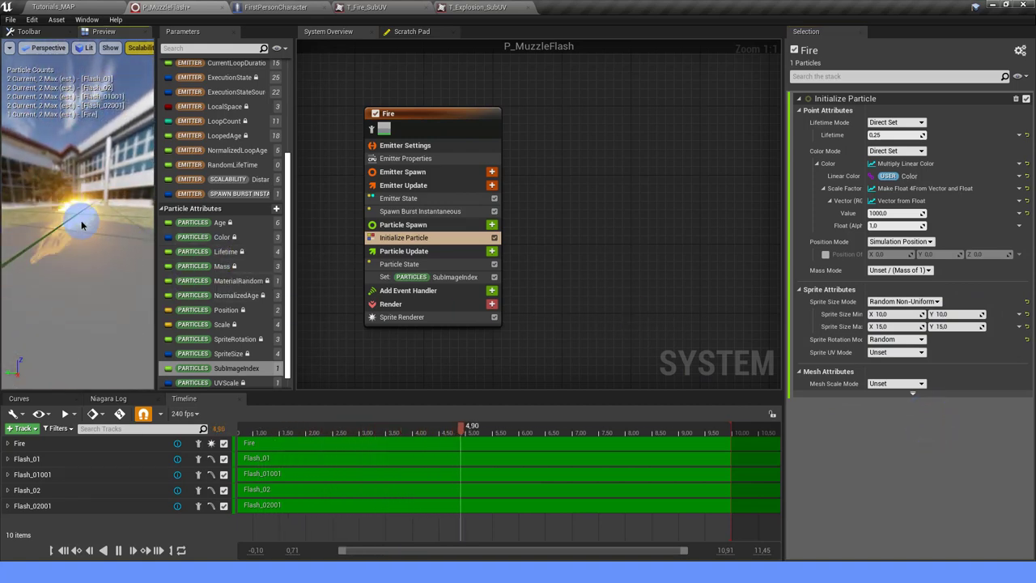
{"action": "right_click_drag", "start_coordinate": [481, 351], "coordinate": [475, 337]}
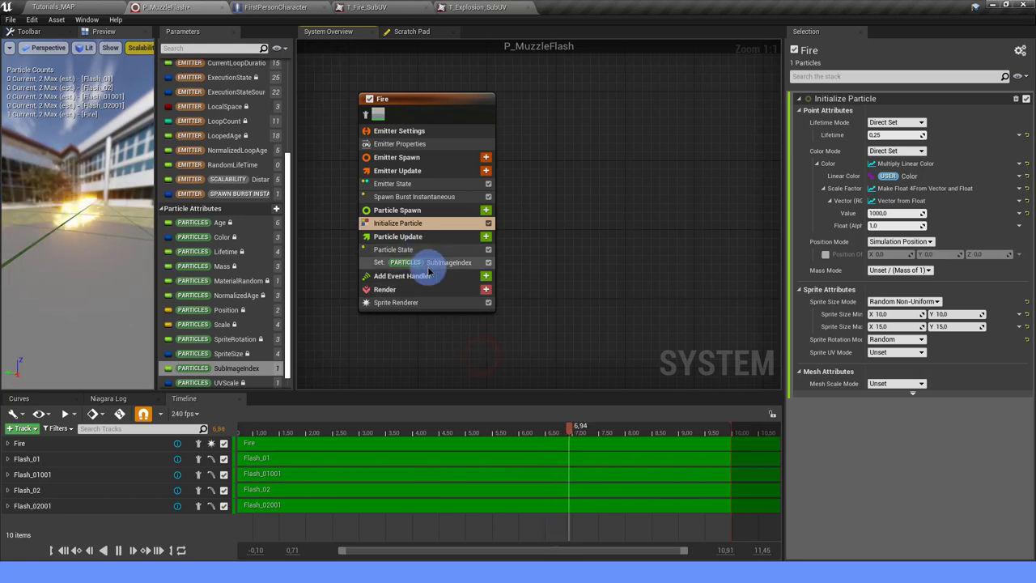
Add a Scale Sprite Size module whose scale factor is driven by a float curve.
{"action": "left_click", "coordinate": [486, 236]}
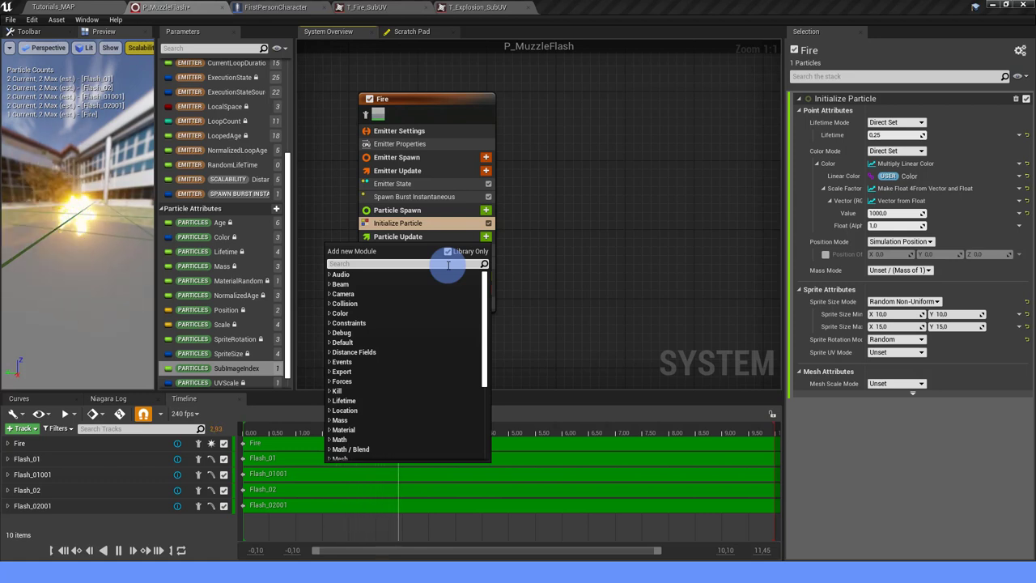
{"action": "type", "text": "SCALE SIZ"}
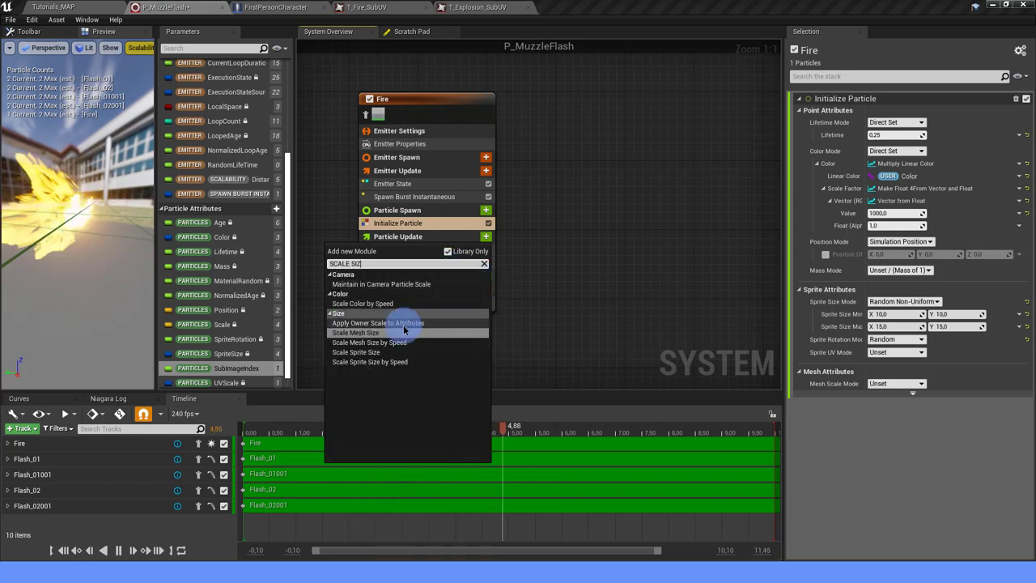
{"action": "left_click", "coordinate": [365, 351]}
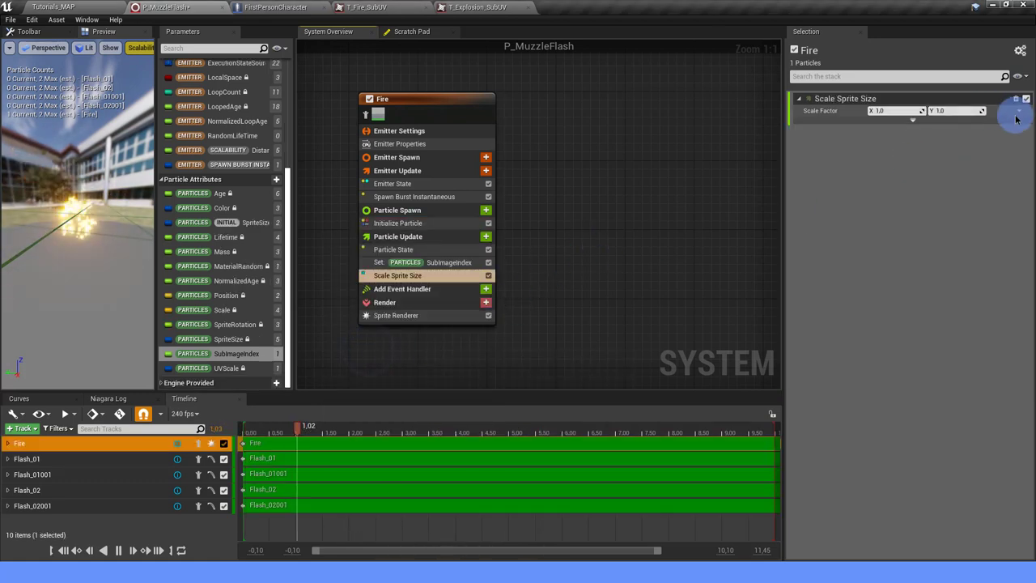
{"action": "left_click", "coordinate": [1019, 113]}
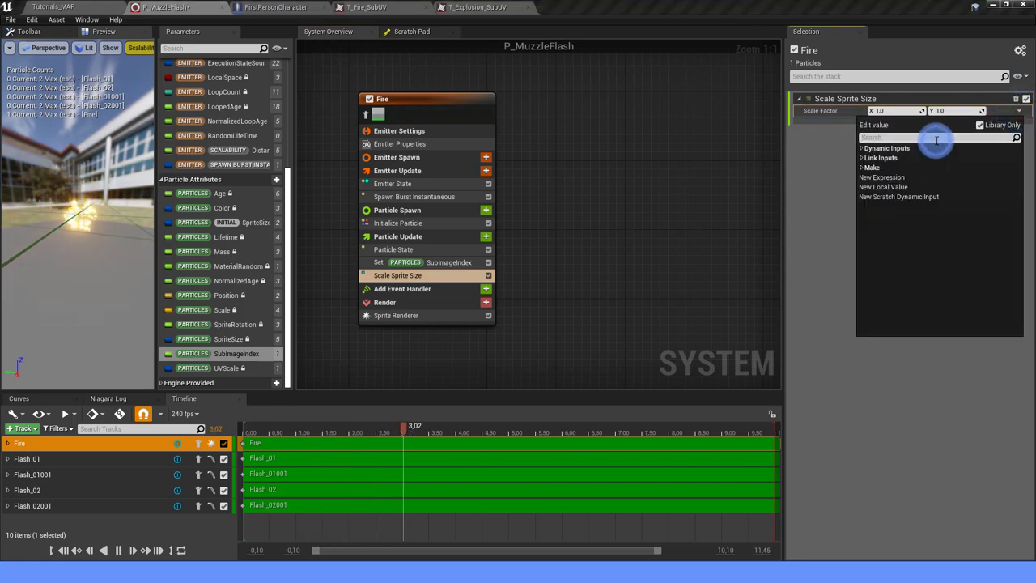
{"action": "type", "text": "FLOAT"}
{"action": "left_click", "coordinate": [898, 158]}
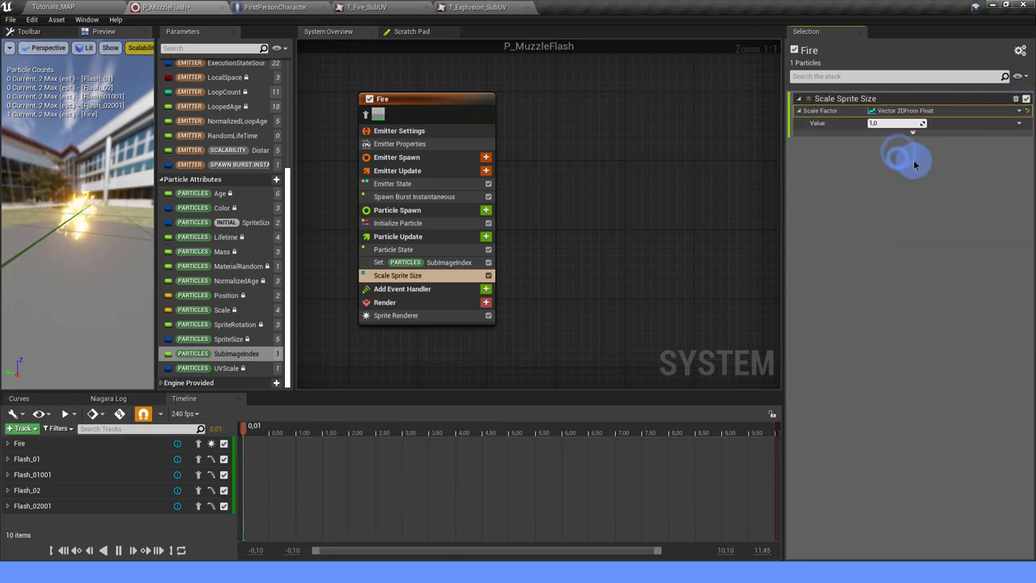
{"action": "left_click", "coordinate": [1020, 123]}
{"action": "type", "text": "curve"}
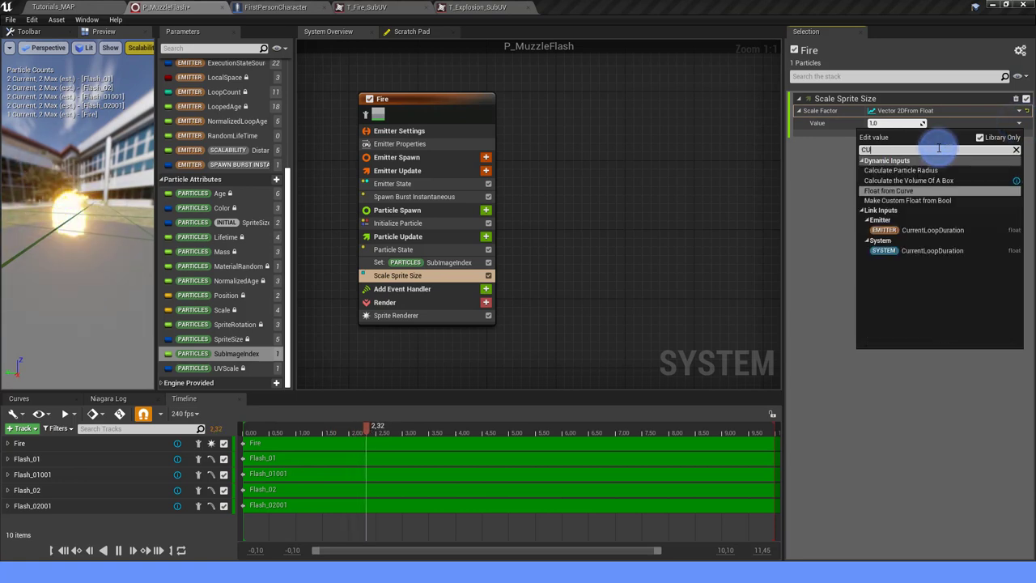
{"action": "left_click", "coordinate": [890, 168]}
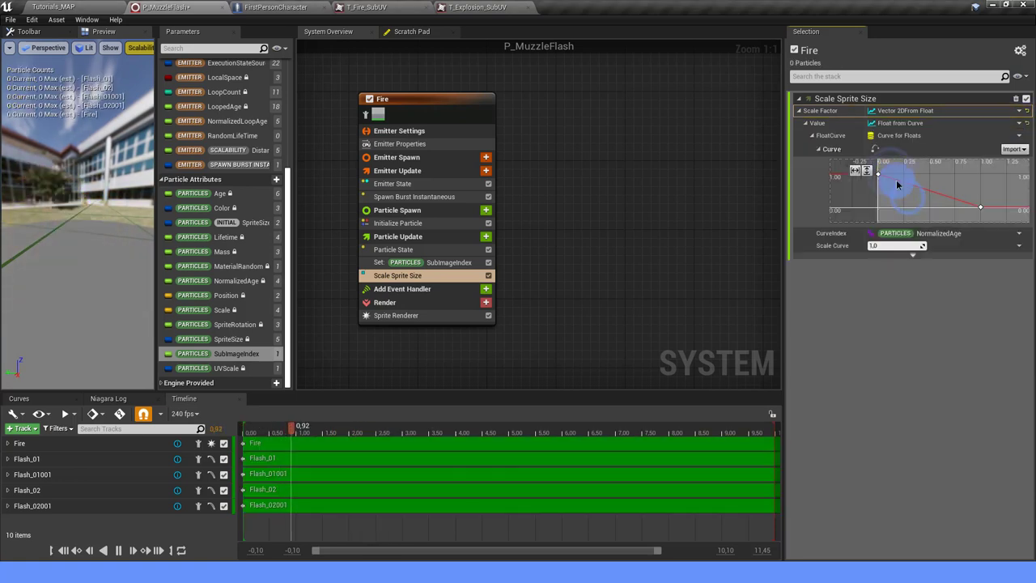
Set the scale curve's keys to Auto interpolation so the sprites grow smoothly.
{"action": "left_click", "coordinate": [896, 177]}
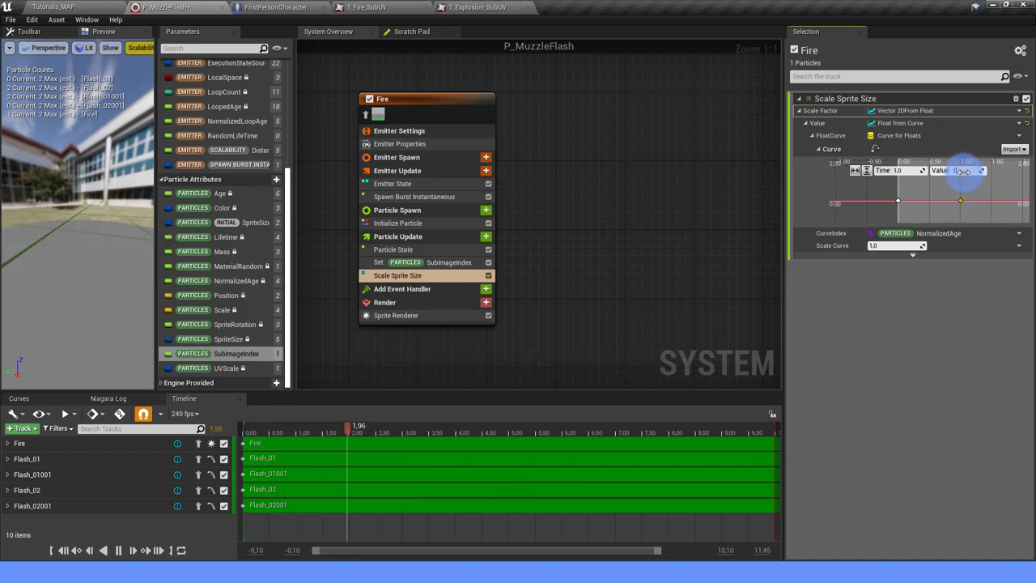
{"action": "left_click_drag", "start_coordinate": [878, 176], "coordinate": [975, 193]}
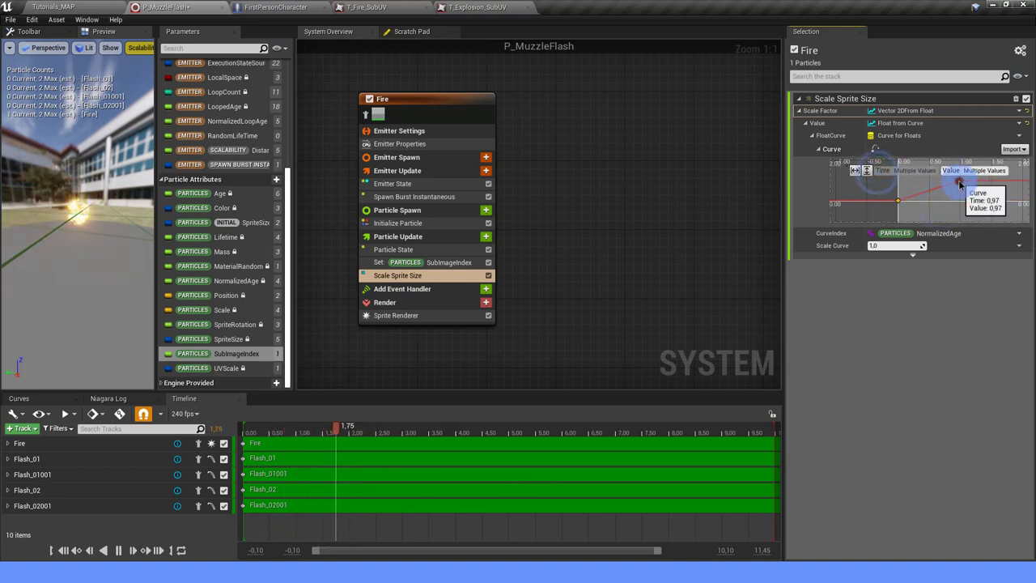
{"action": "right_click", "coordinate": [960, 185]}
{"action": "left_click", "coordinate": [964, 191]}
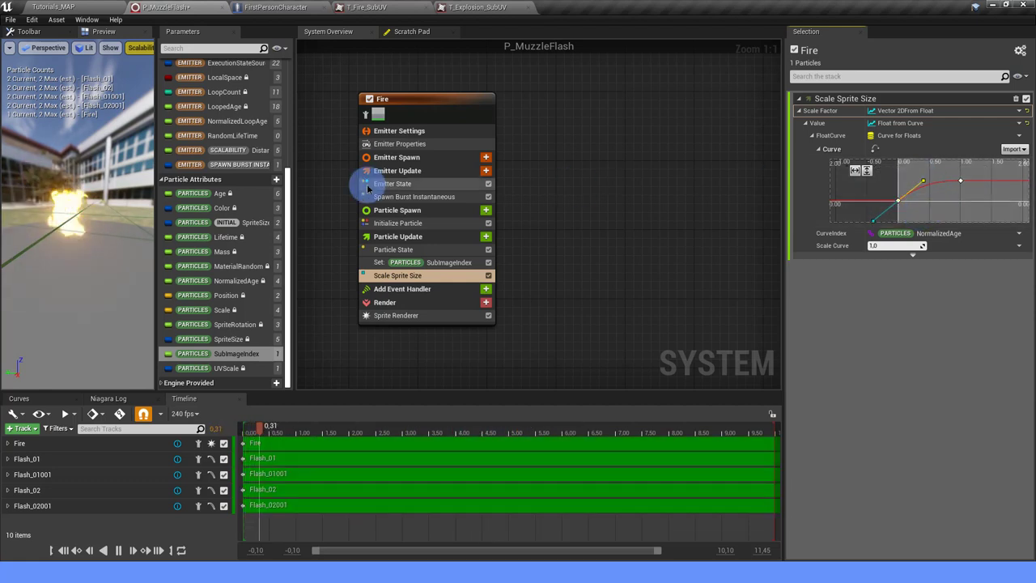
{"action": "left_click_drag", "start_coordinate": [122, 155], "coordinate": [97, 175]}
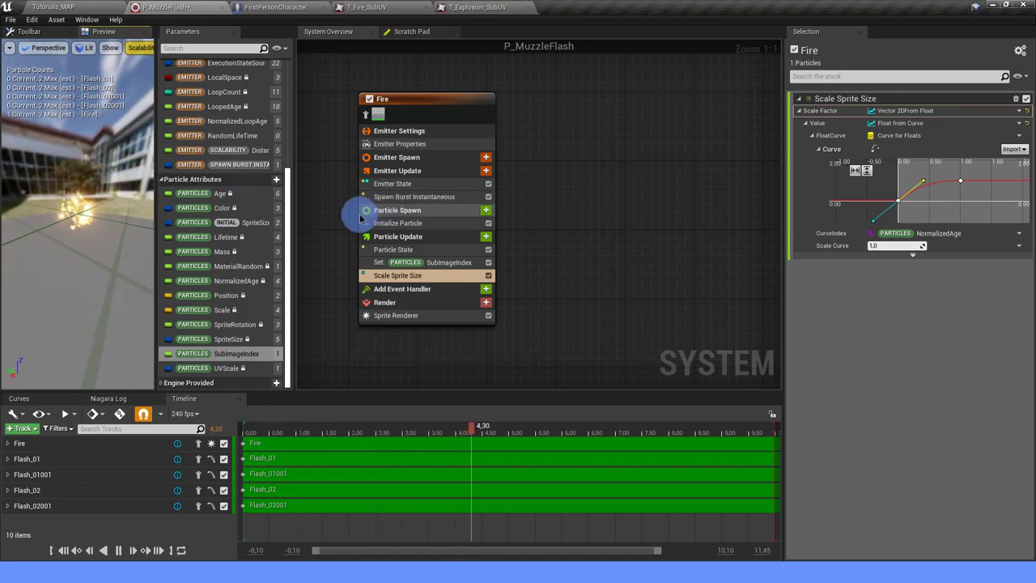
Set the Initialize Particle colour scale value to 150.
{"action": "left_click", "coordinate": [385, 223]}
{"action": "left_click", "coordinate": [905, 212]}
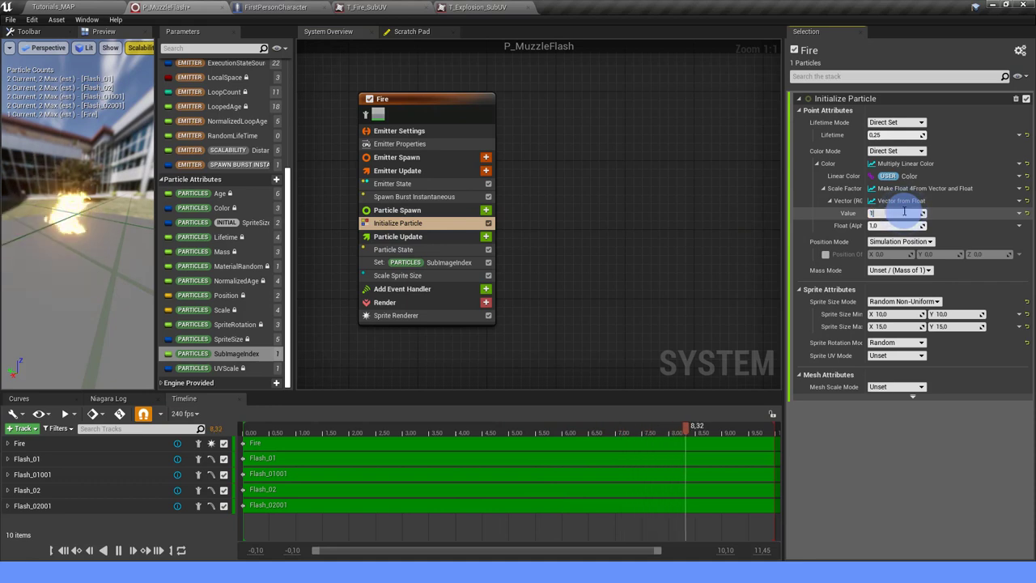
{"action": "type", "text": "150"}
{"action": "mouse_move", "coordinate": [106, 224]}
{"action": "left_mouse_down"}
{"action": "mouse_move", "coordinate": [36, 218]}
{"action": "mouse_move", "coordinate": [105, 226]}
{"action": "left_mouse_up"}
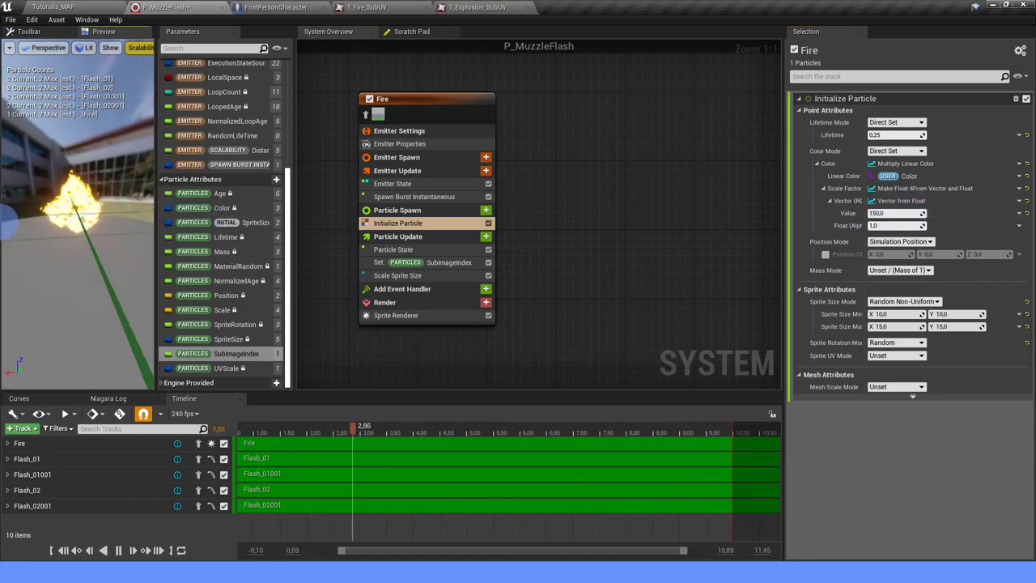
{"action": "left_click", "coordinate": [49, 7]}
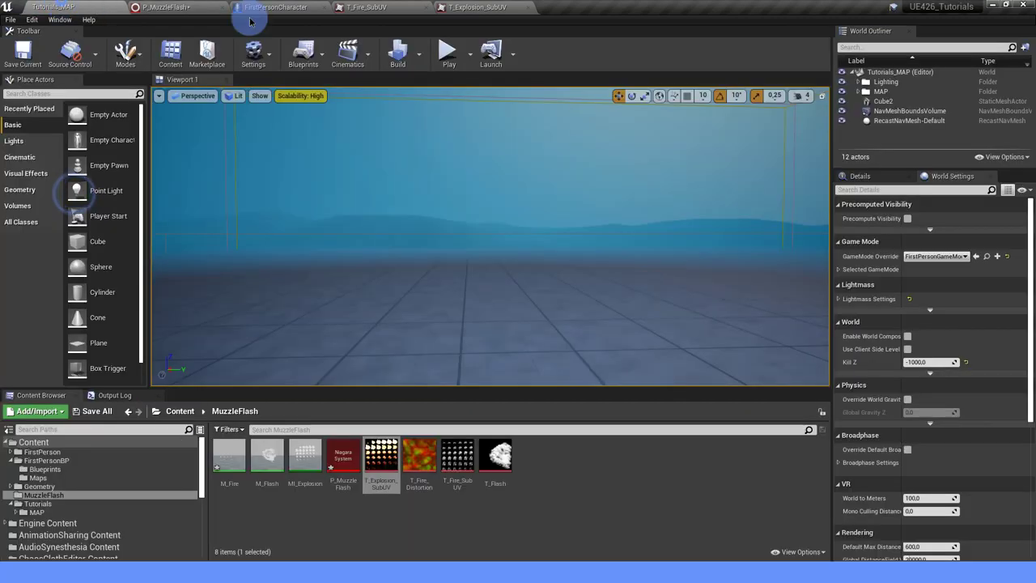
{"action": "left_click", "coordinate": [444, 52]}
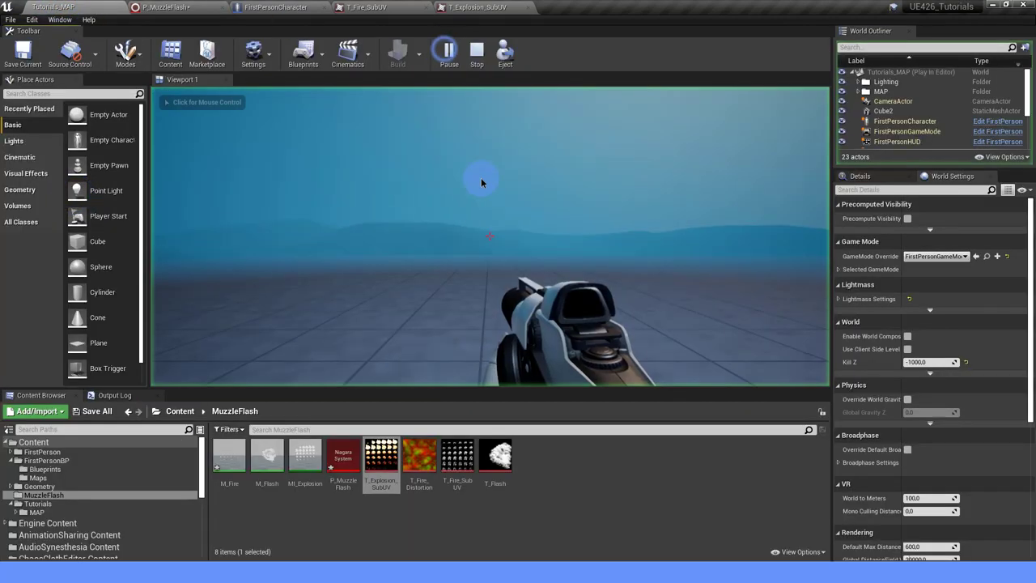
{"action": "left_click", "coordinate": [490, 236]}
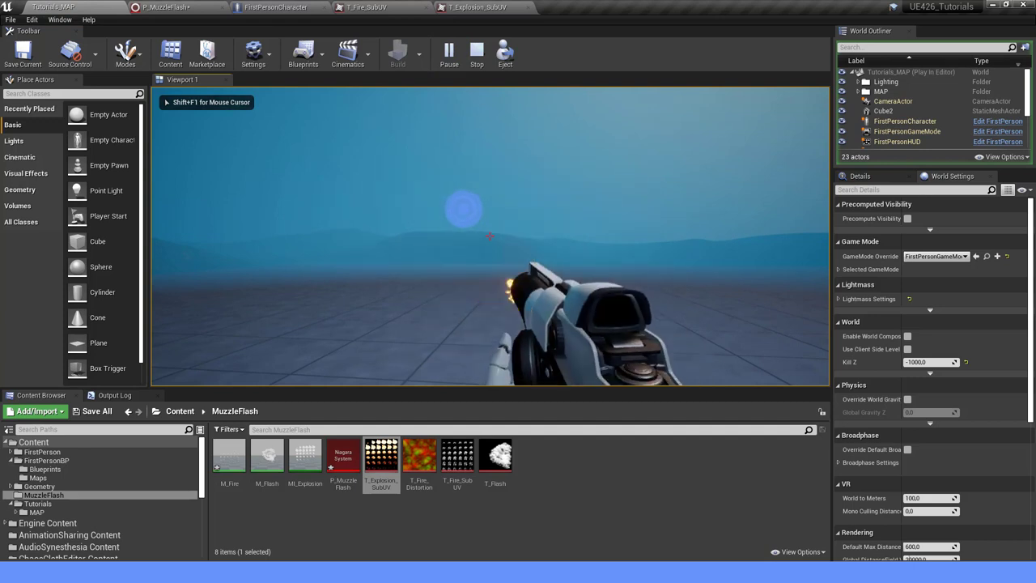
{"action": "left_click", "coordinate": [490, 236]}
{"action": "left_click", "coordinate": [490, 236]}
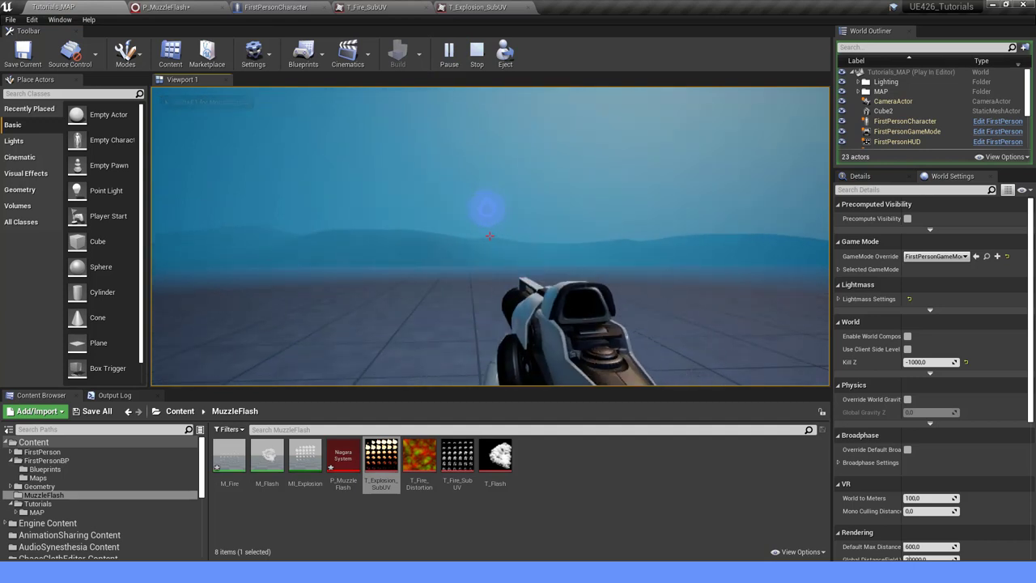
{"action": "left_click", "coordinate": [490, 236]}
{"action": "left_click", "coordinate": [490, 235]}
{"action": "left_click", "coordinate": [490, 236]}
{"action": "left_click", "coordinate": [490, 236]}
{"action": "left_click", "coordinate": [490, 236]}
{"action": "left_click", "coordinate": [490, 236]}
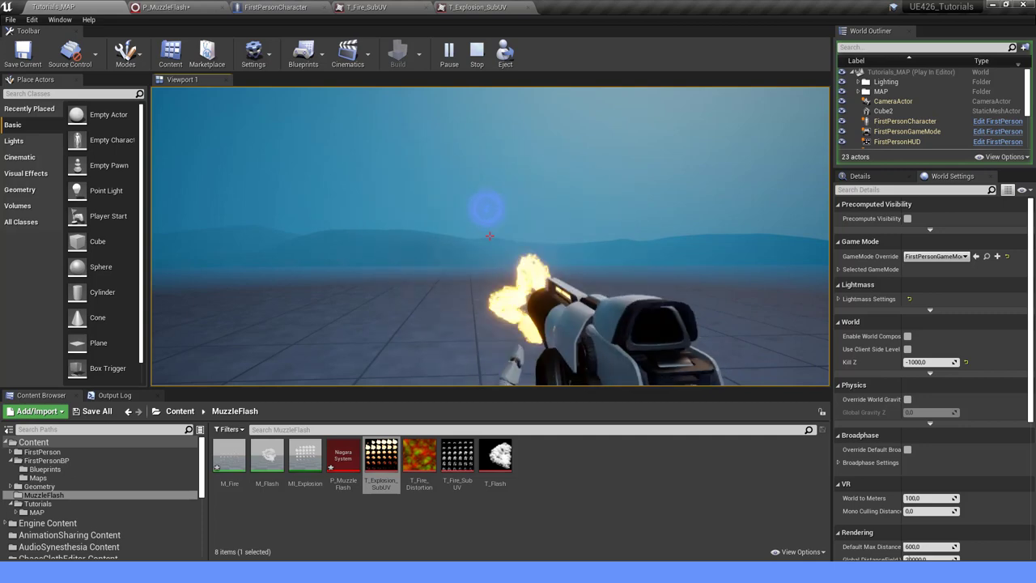
{"action": "left_click", "coordinate": [490, 235]}
{"action": "key", "text": "Escape"}
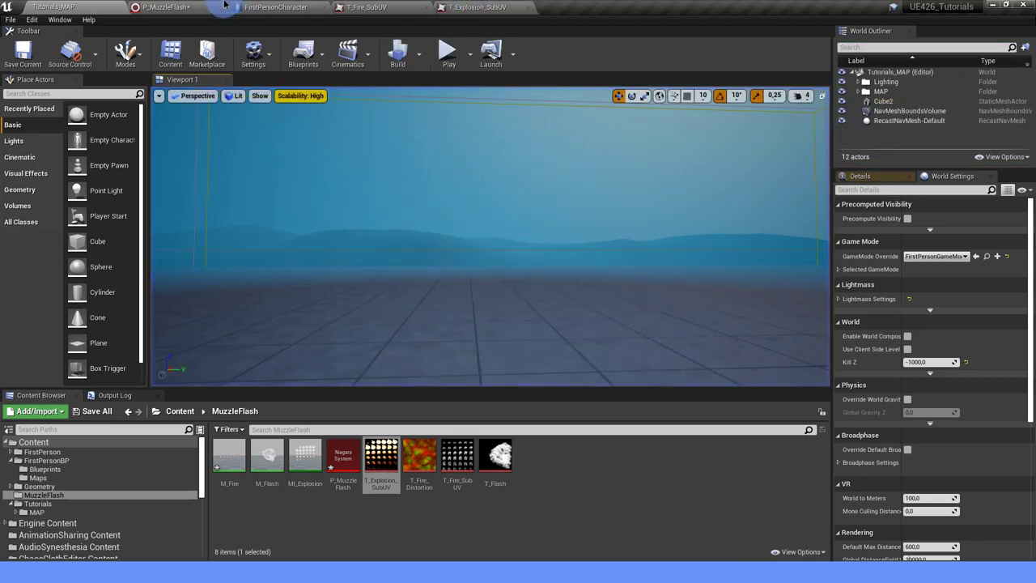
{"action": "left_click", "coordinate": [166, 7]}
Set the Fire sprites' minimum size to 14×14 in Initialize Particle.
{"action": "left_click", "coordinate": [397, 223]}
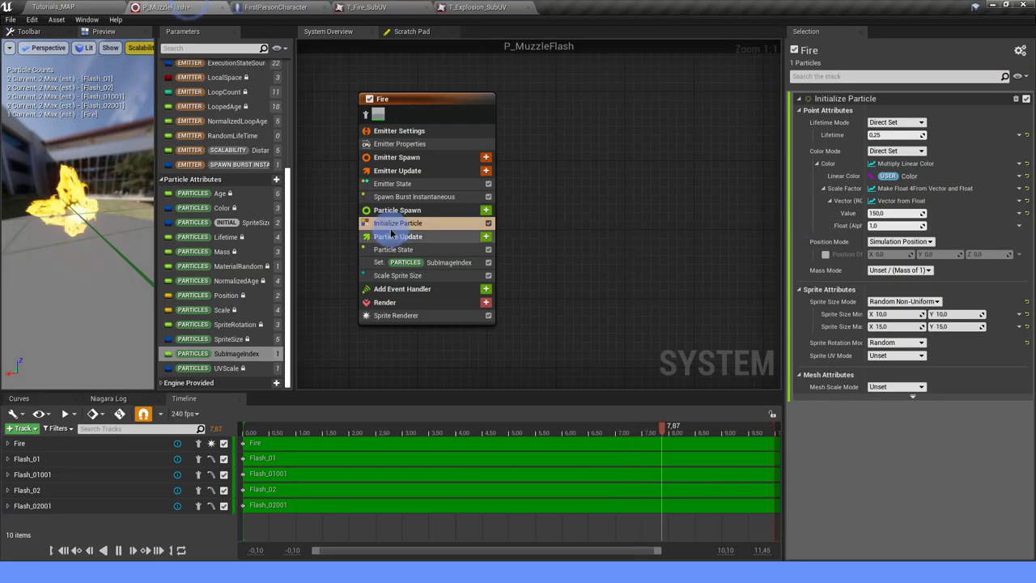
{"action": "left_click", "coordinate": [885, 315]}
{"action": "type", "text": "14"}
{"action": "key", "text": "Tab"}
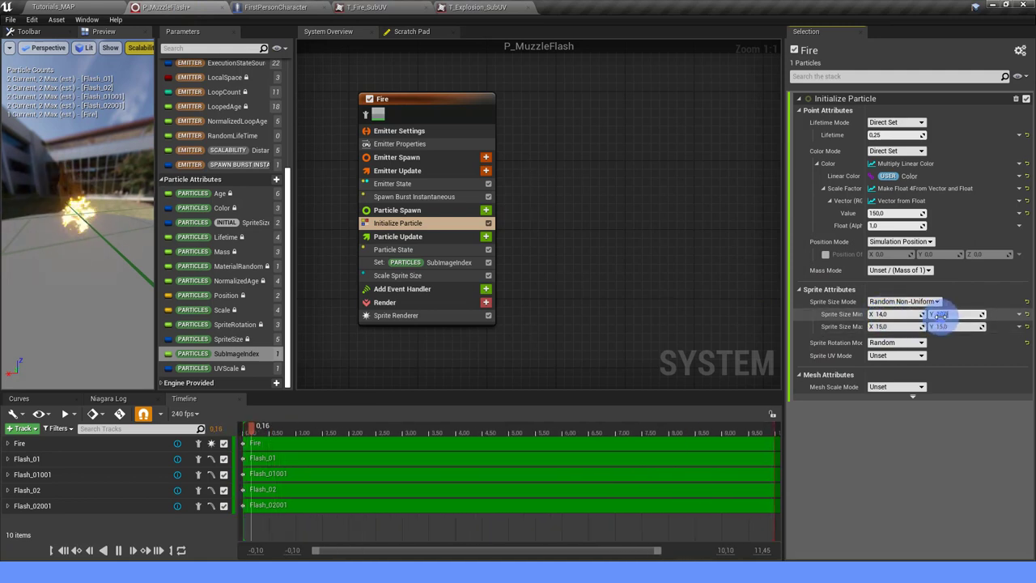
{"action": "type", "text": "14"}
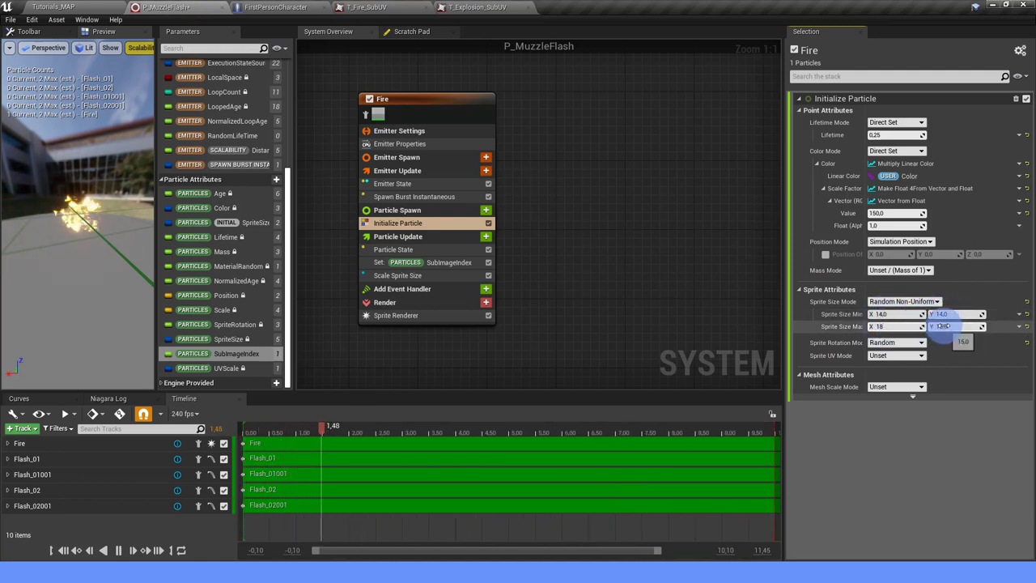
Play-test the level, firing the gun twice to check the flash size.
{"action": "left_click", "coordinate": [53, 7]}
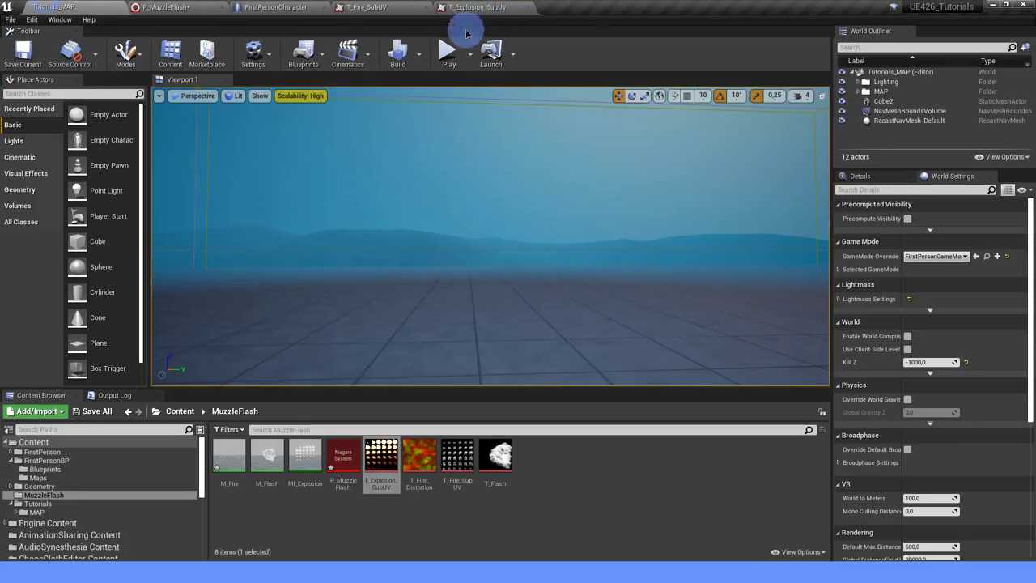
{"action": "left_click", "coordinate": [449, 55]}
{"action": "left_click", "coordinate": [490, 235]}
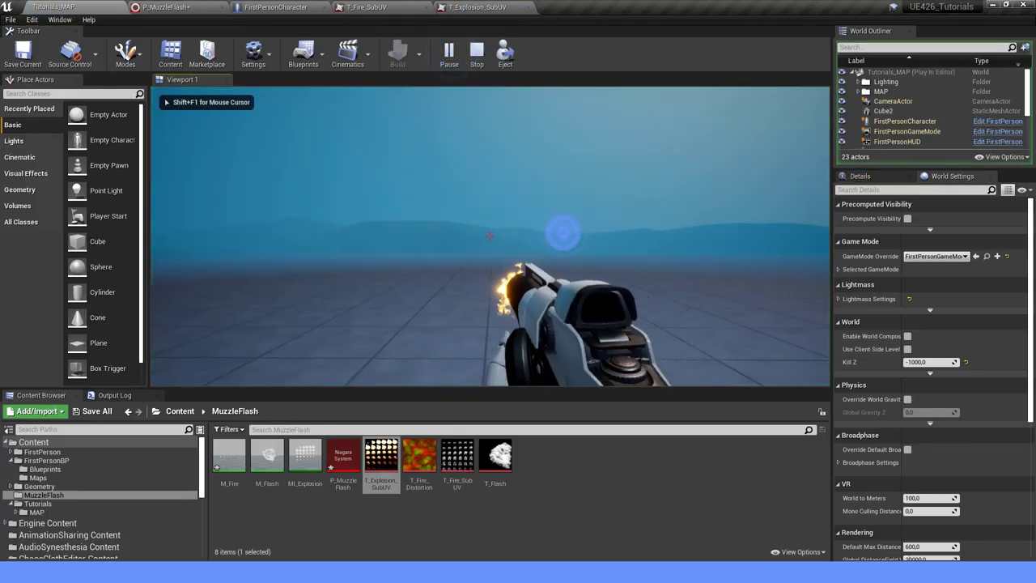
{"action": "left_click", "coordinate": [490, 236]}
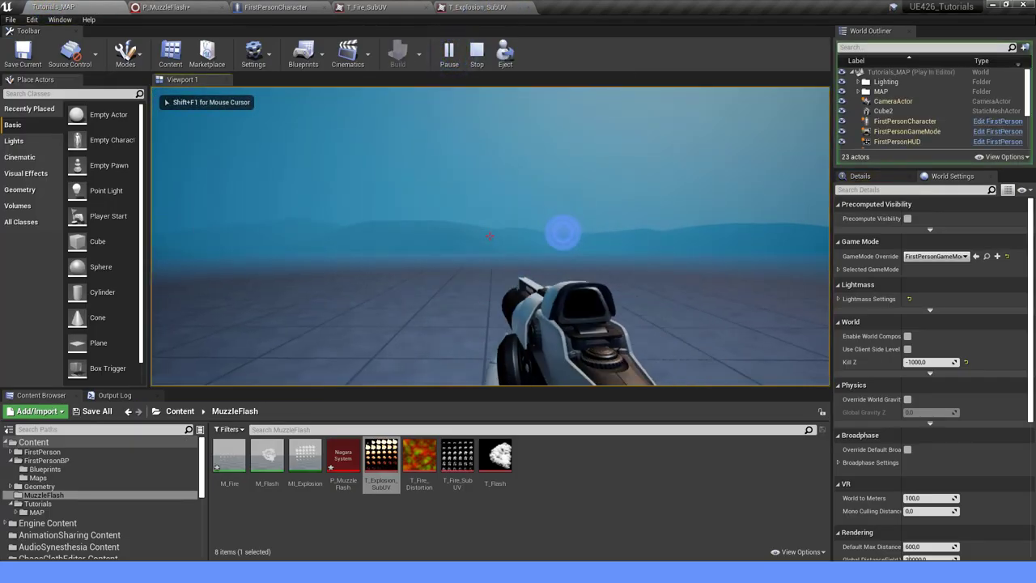
{"action": "key", "text": "Escape"}
{"action": "left_click", "coordinate": [185, 6]}
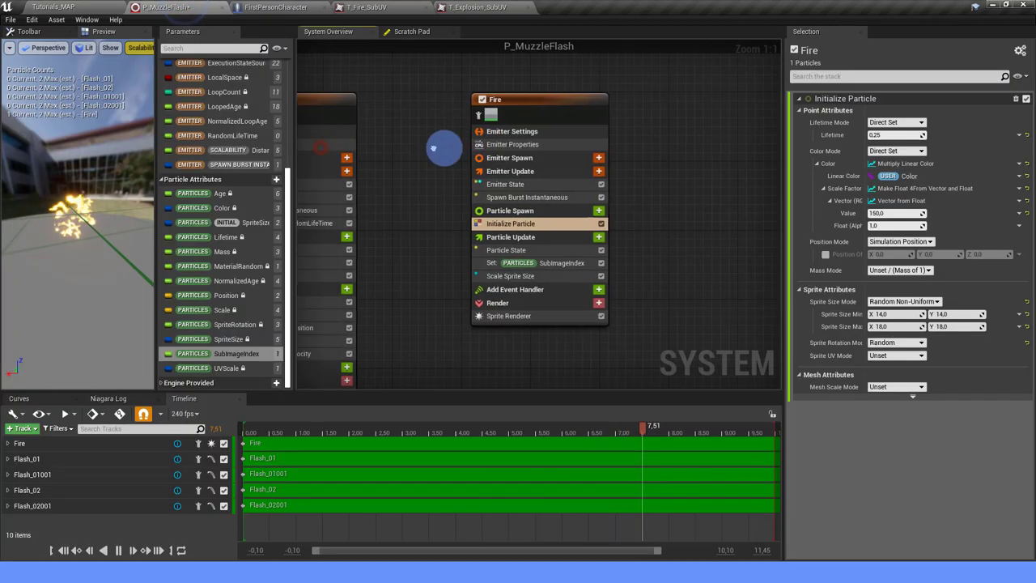
Bind the Color_Boost user parameter to the colour scale value.
{"action": "right_click_drag", "start_coordinate": [314, 151], "coordinate": [562, 178]}
{"action": "scroll", "coordinate": [562, 179], "scroll_direction": "down", "scroll_amount": 3}
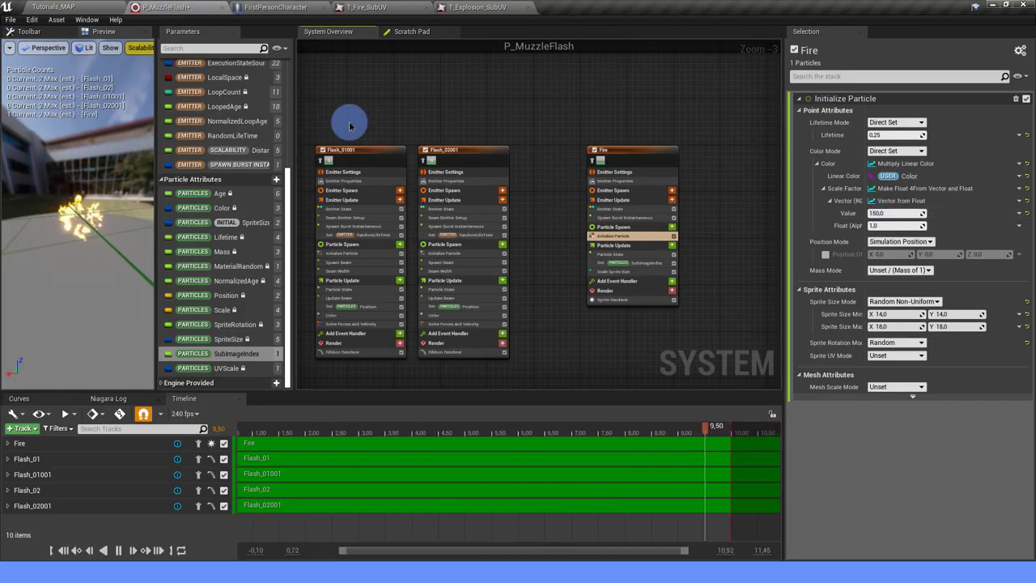
{"action": "scroll", "coordinate": [235, 119], "scroll_direction": "up", "scroll_amount": 3}
{"action": "scroll", "coordinate": [218, 122], "scroll_direction": "up", "scroll_amount": 2}
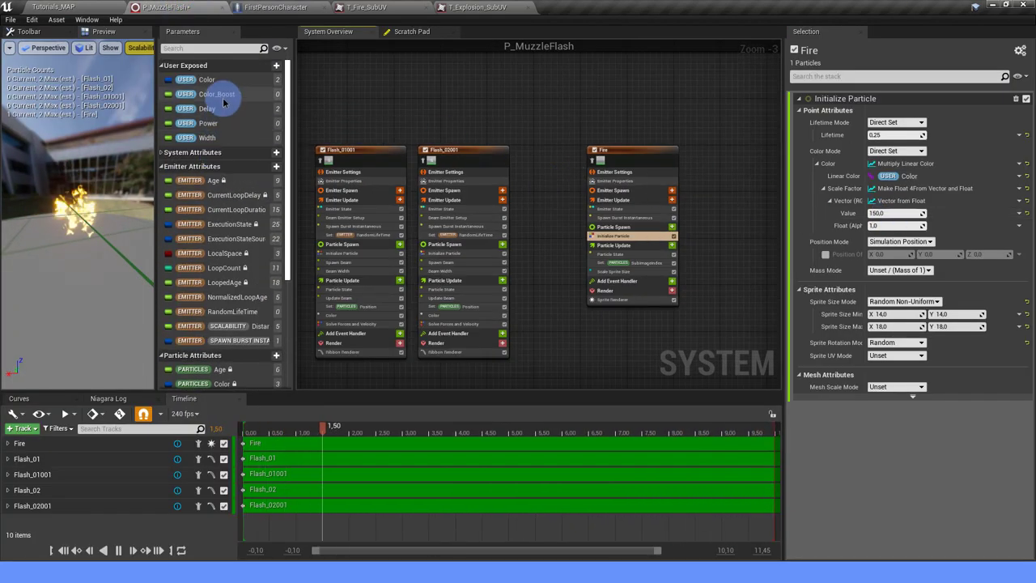
{"action": "left_click_drag", "start_coordinate": [223, 96], "coordinate": [808, 192]}
{"action": "left_click_drag", "start_coordinate": [898, 222], "coordinate": [898, 213]}
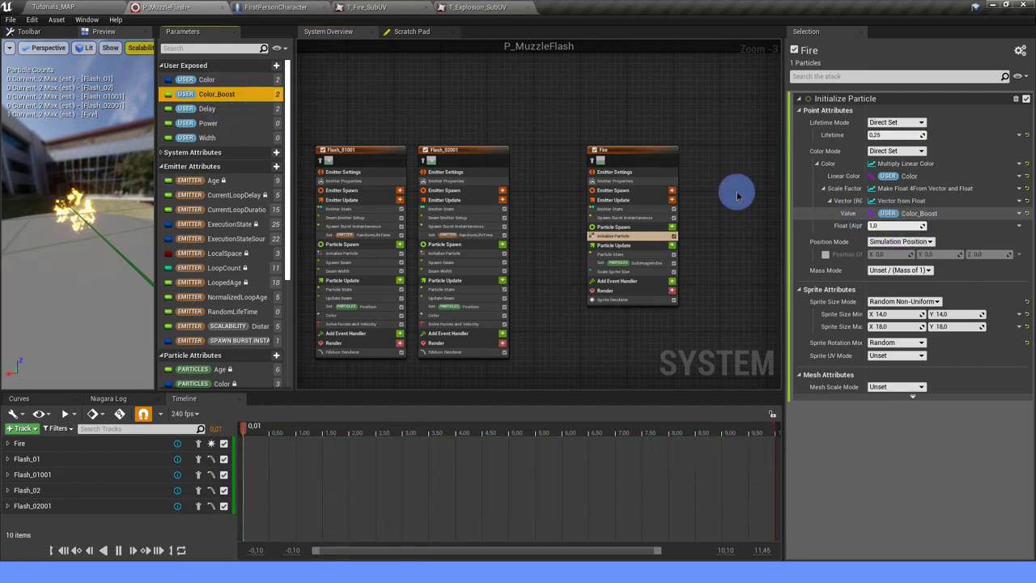
{"action": "scroll", "coordinate": [530, 111], "scroll_direction": "down", "scroll_amount": 3}
{"action": "right_click_drag", "start_coordinate": [496, 111], "coordinate": [613, 109]}
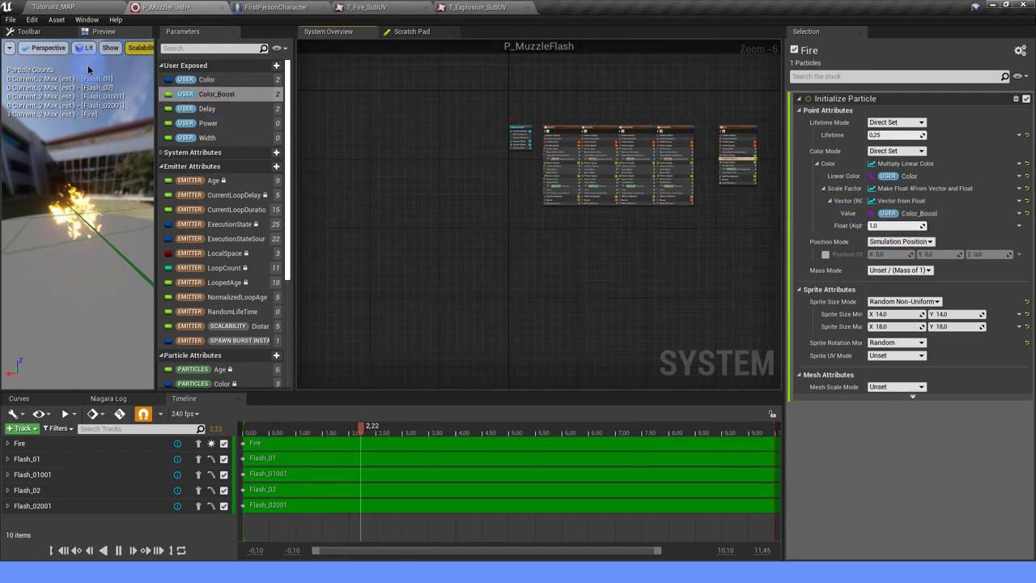
Play-test again, firing the gun three times to check the flash brightness.
{"action": "left_click", "coordinate": [61, 6]}
{"action": "left_click", "coordinate": [444, 52]}
{"action": "left_click", "coordinate": [496, 165]}
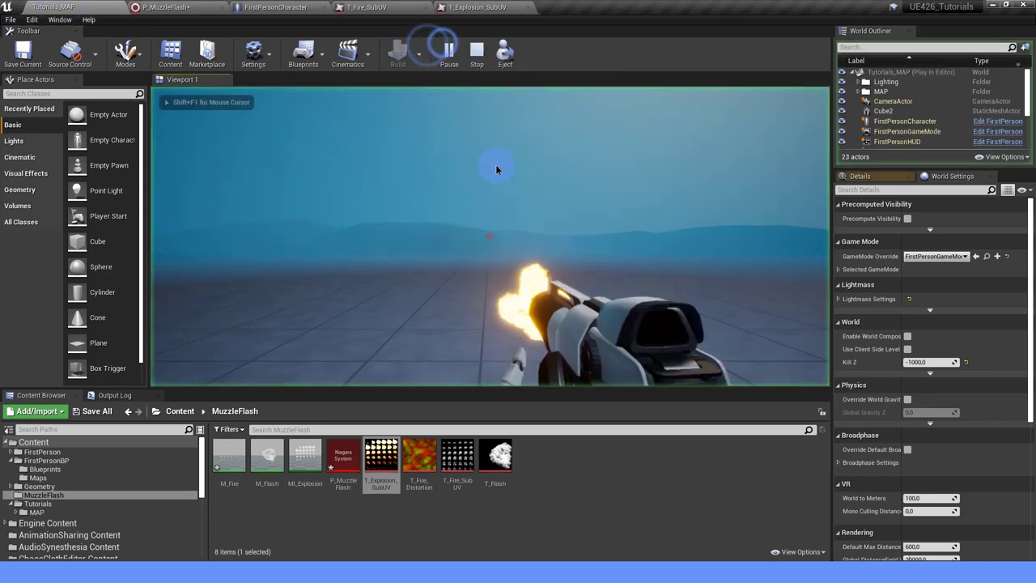
{"action": "left_click", "coordinate": [495, 166]}
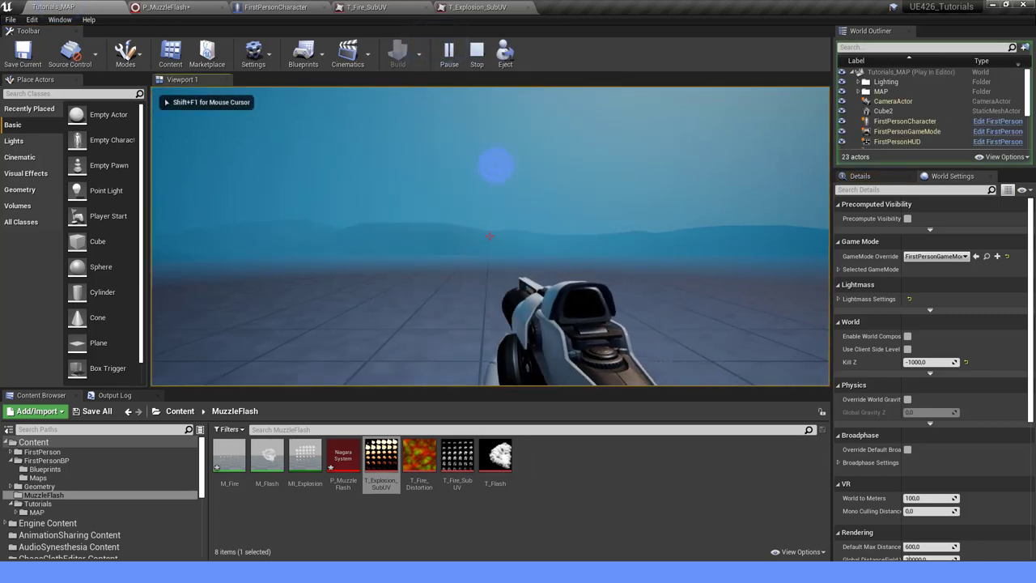
{"action": "left_click", "coordinate": [496, 166]}
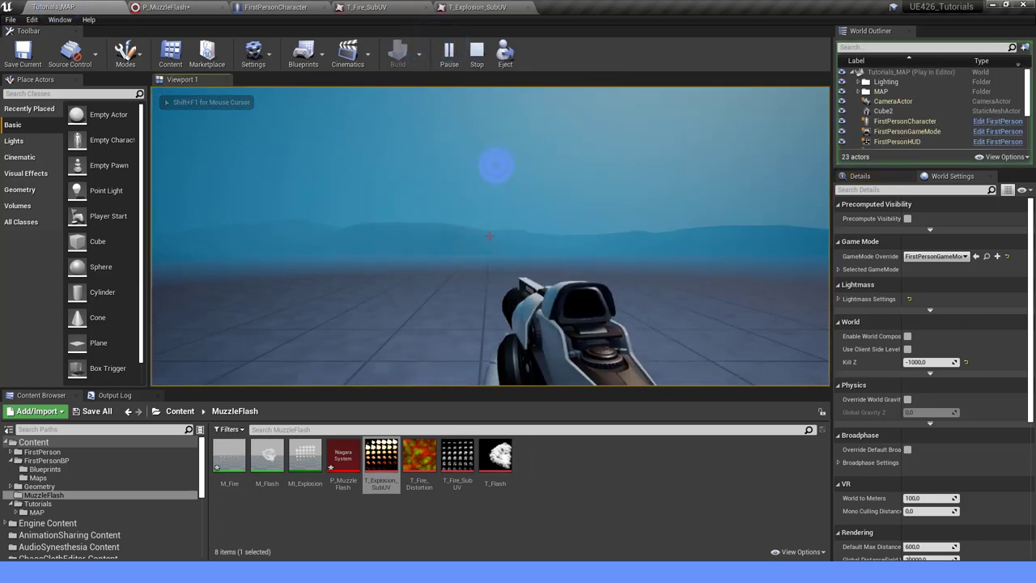
{"action": "key", "text": "Escape"}
{"action": "left_click", "coordinate": [207, 7]}
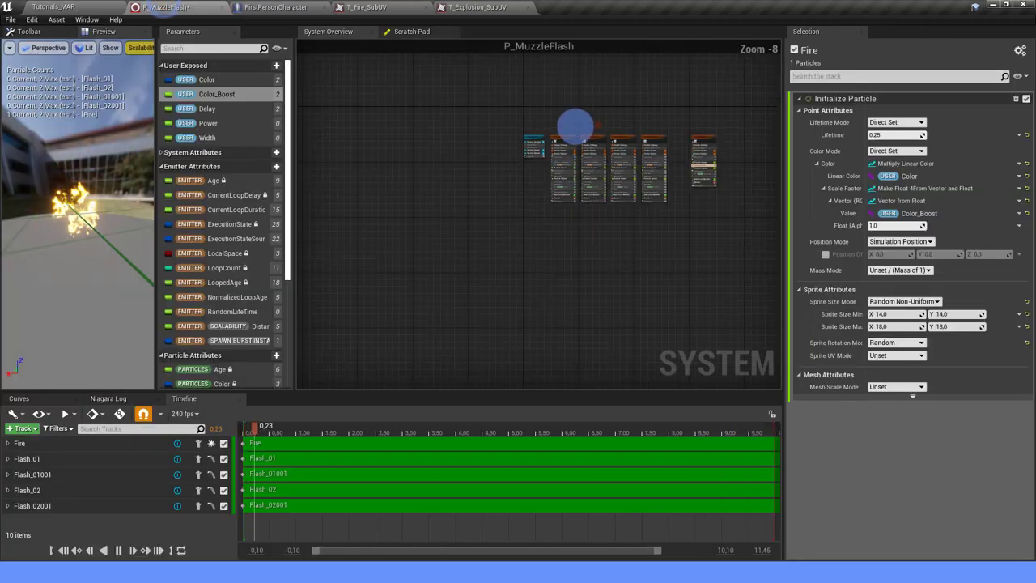
{"action": "scroll", "coordinate": [571, 150], "scroll_direction": "up", "scroll_amount": 1}
{"action": "scroll", "coordinate": [439, 144], "scroll_direction": "up", "scroll_amount": 1}
Duplicate the Fire emitter and name the copy Explosion.
{"action": "left_click", "coordinate": [436, 144]}
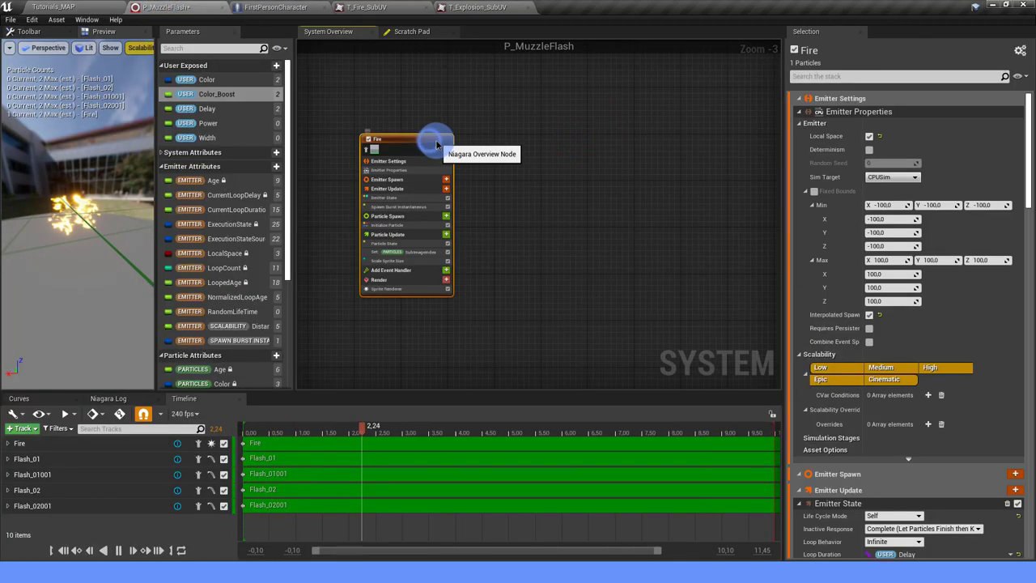
{"action": "left_click", "coordinate": [544, 163]}
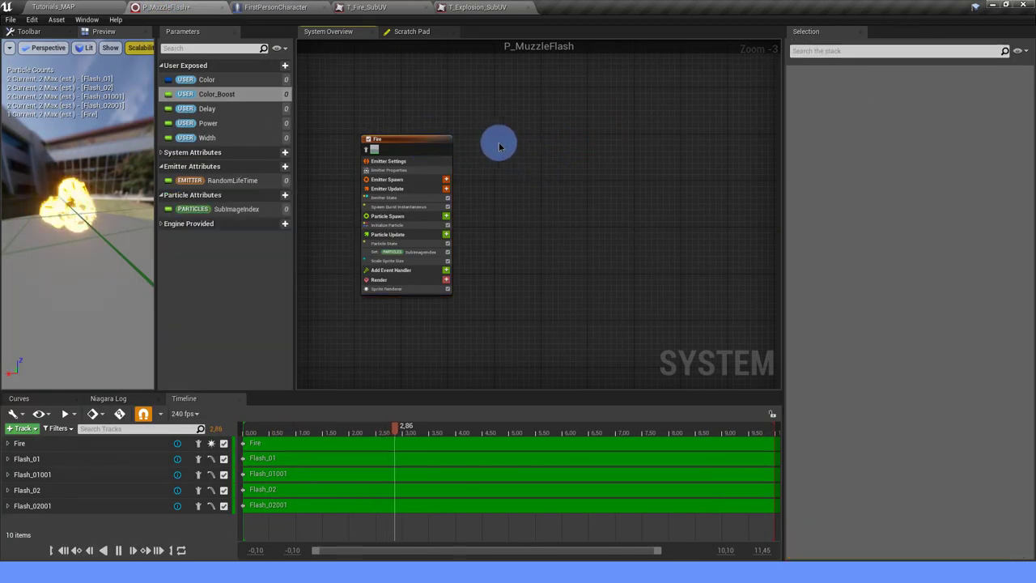
{"action": "key", "text": "ctrl+c"}
{"action": "key", "text": "ctrl+v"}
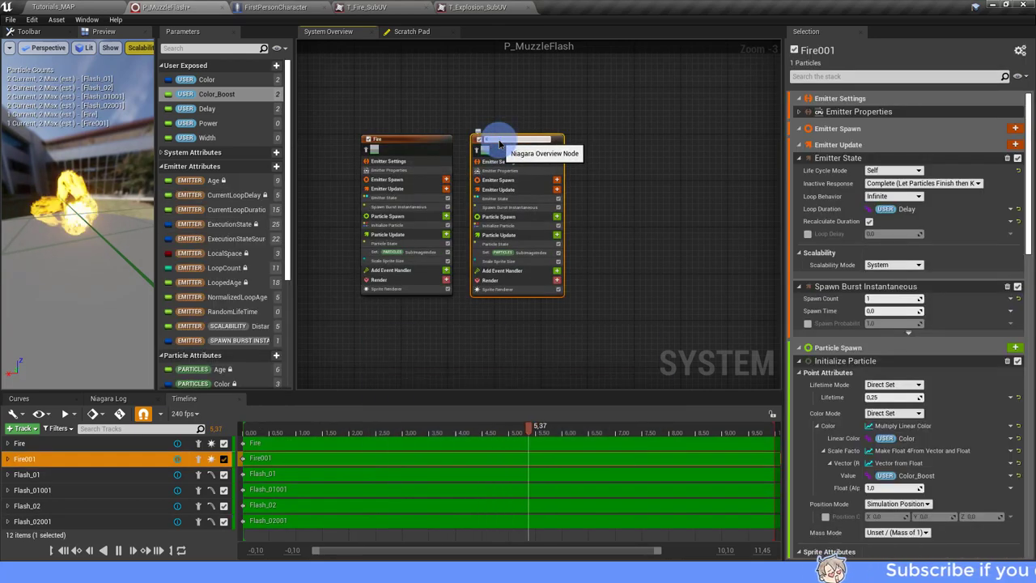
{"action": "type", "text": "Explosion"}
{"action": "left_click", "coordinate": [656, 211]}
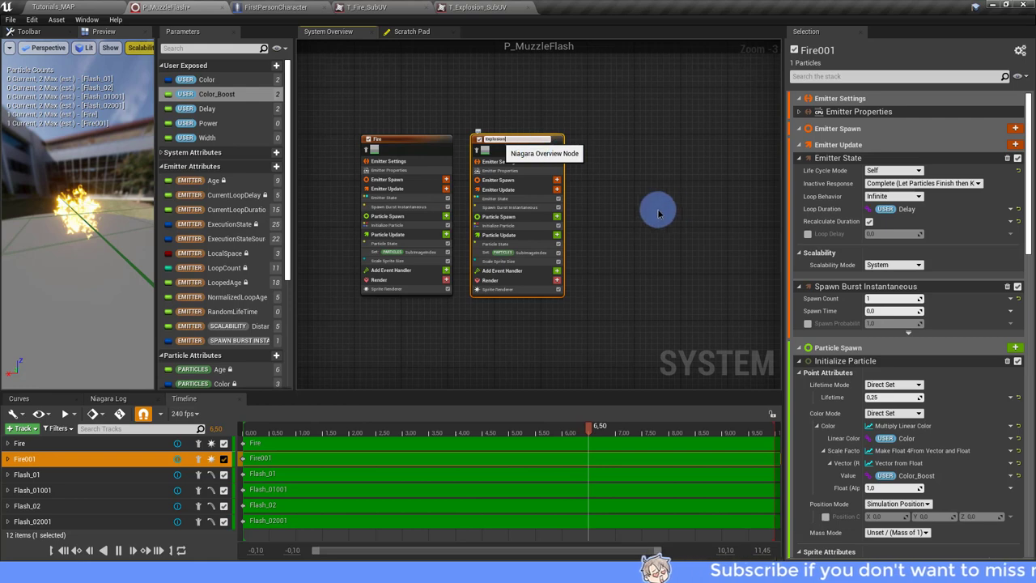
Set the Explosion sprite renderer's material to MI_Explosion and alignment to Velocity Aligned.
{"action": "left_click", "coordinate": [508, 289]}
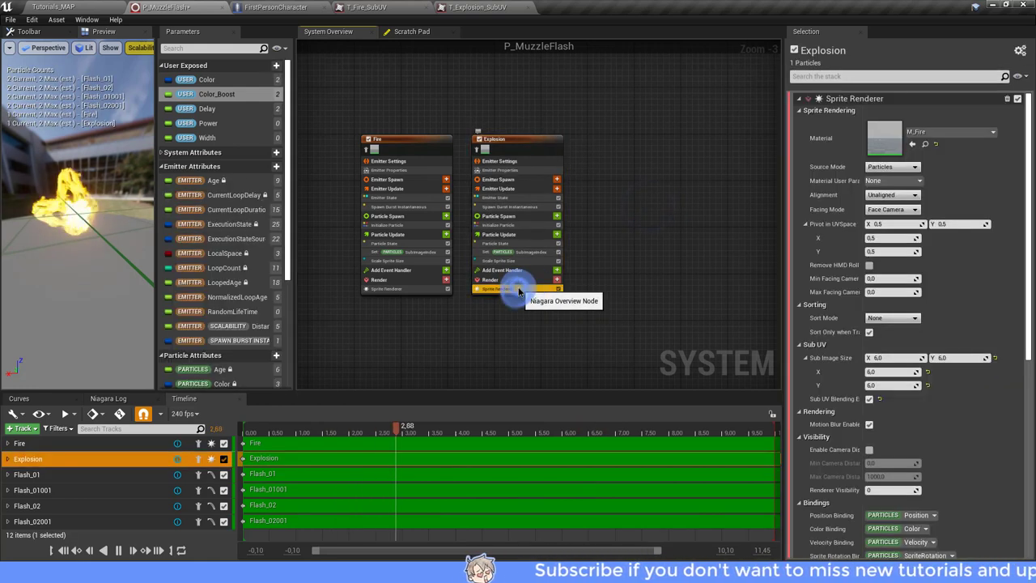
{"action": "left_click", "coordinate": [963, 132]}
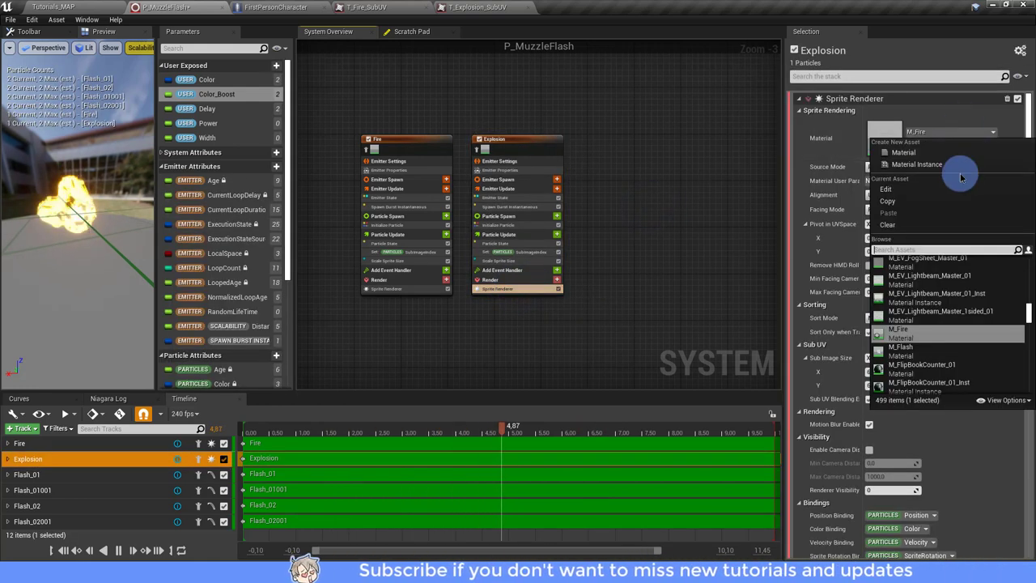
{"action": "type", "text": "mi ex"}
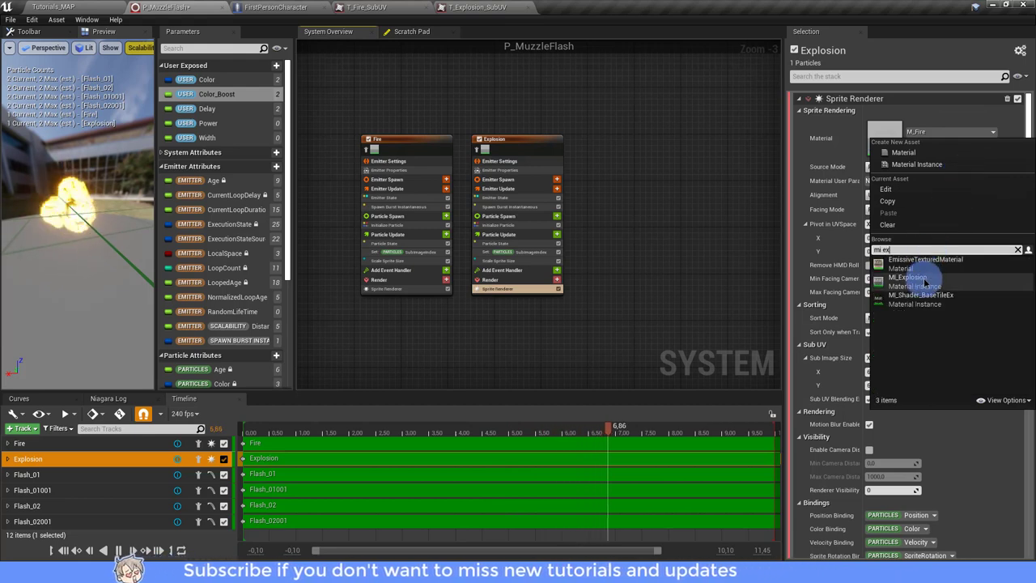
{"action": "left_click", "coordinate": [919, 275]}
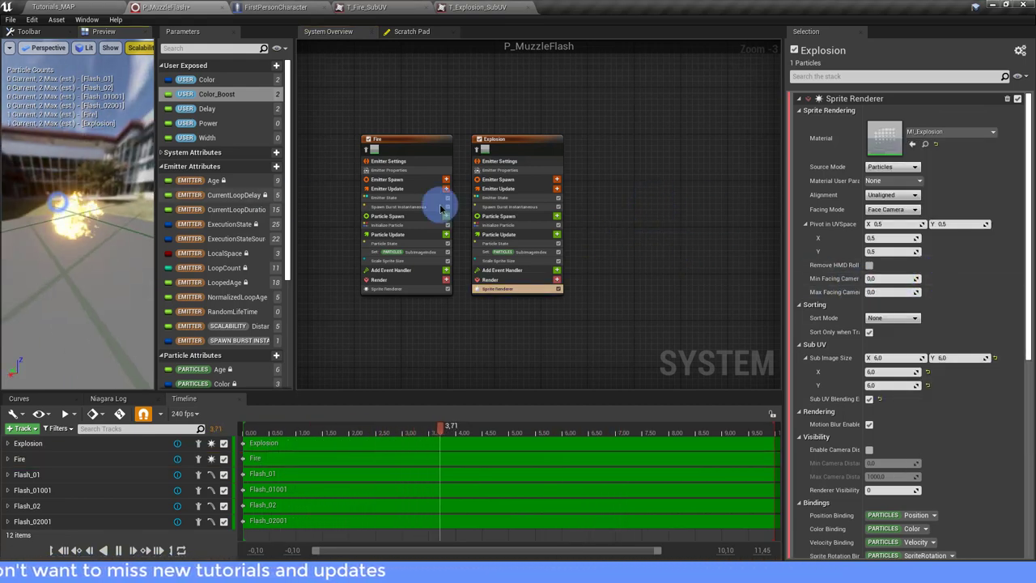
{"action": "left_click", "coordinate": [893, 197]}
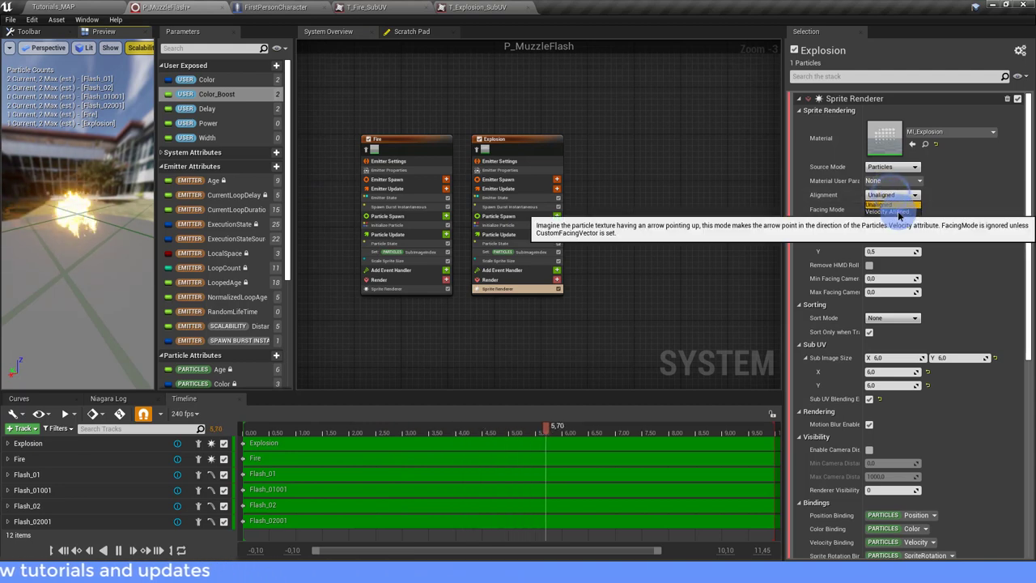
{"action": "left_click", "coordinate": [702, 203]}
{"action": "left_click", "coordinate": [621, 209]}
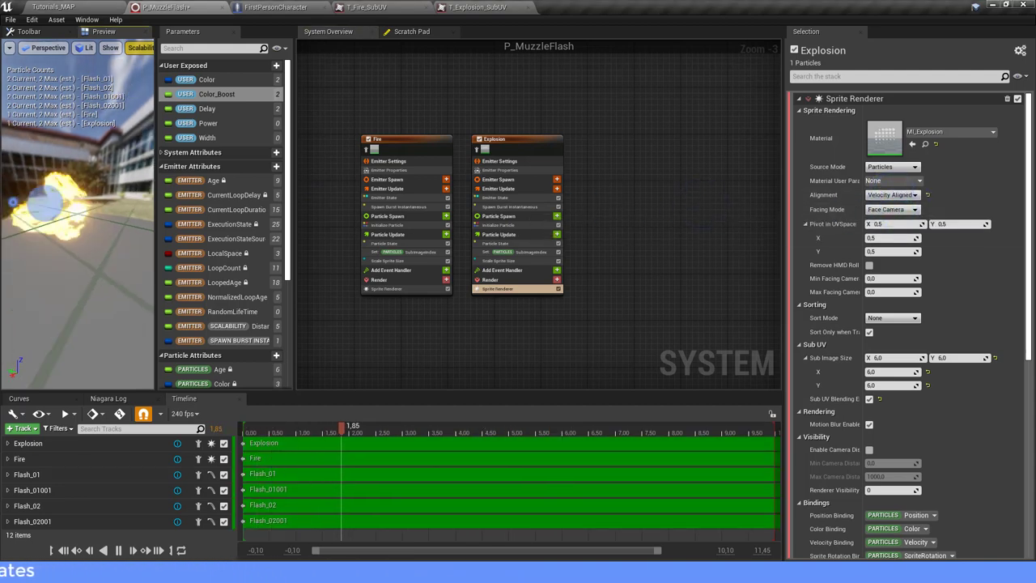
{"action": "scroll", "coordinate": [565, 227], "scroll_direction": "up", "scroll_amount": 1}
{"action": "left_click", "coordinate": [559, 215]}
Add an Add Velocity module at Particle Spawn and resolve its dependency warnings.
{"action": "left_click", "coordinate": [531, 240]}
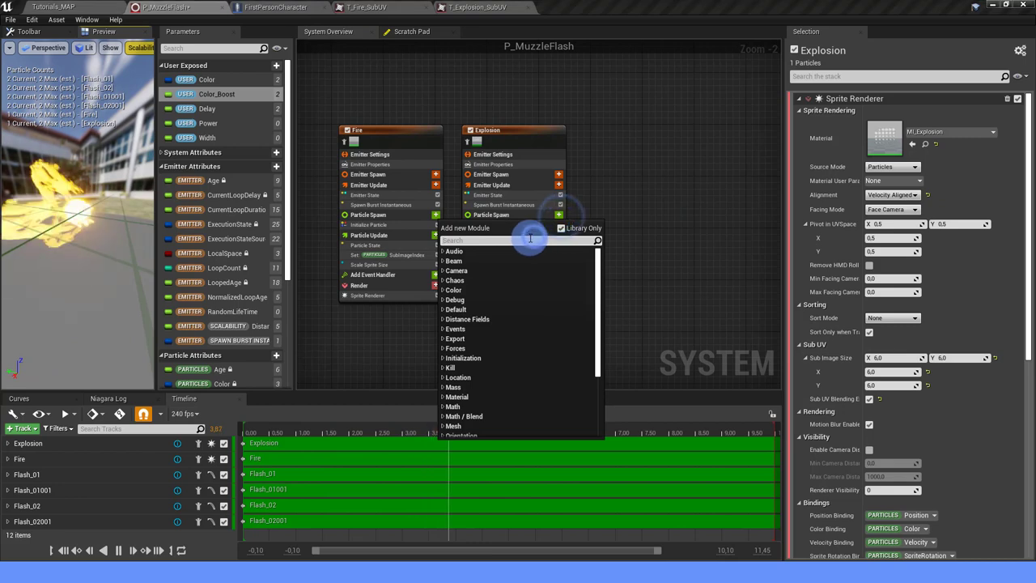
{"action": "type", "text": "velo"}
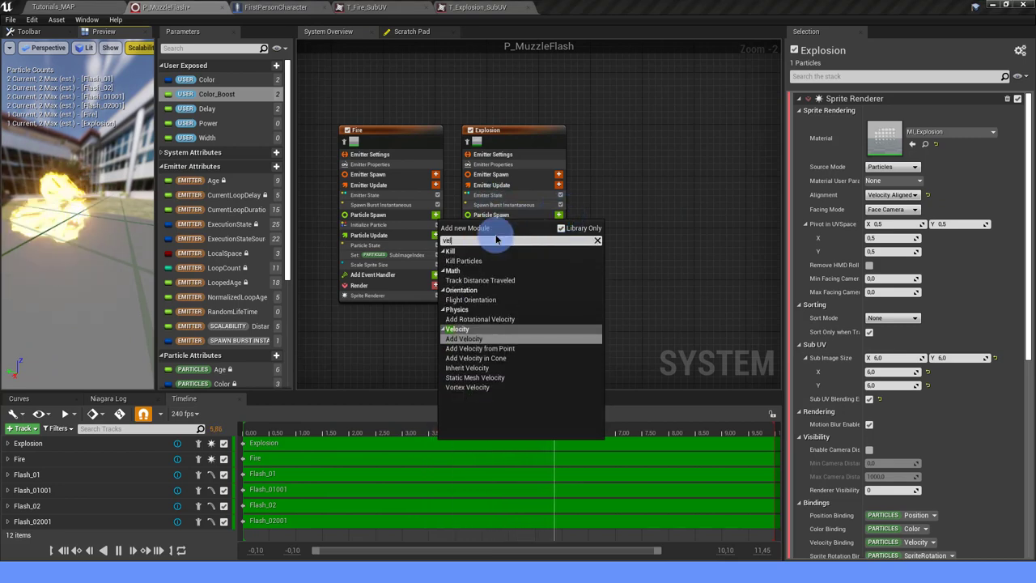
{"action": "left_click", "coordinate": [475, 302]}
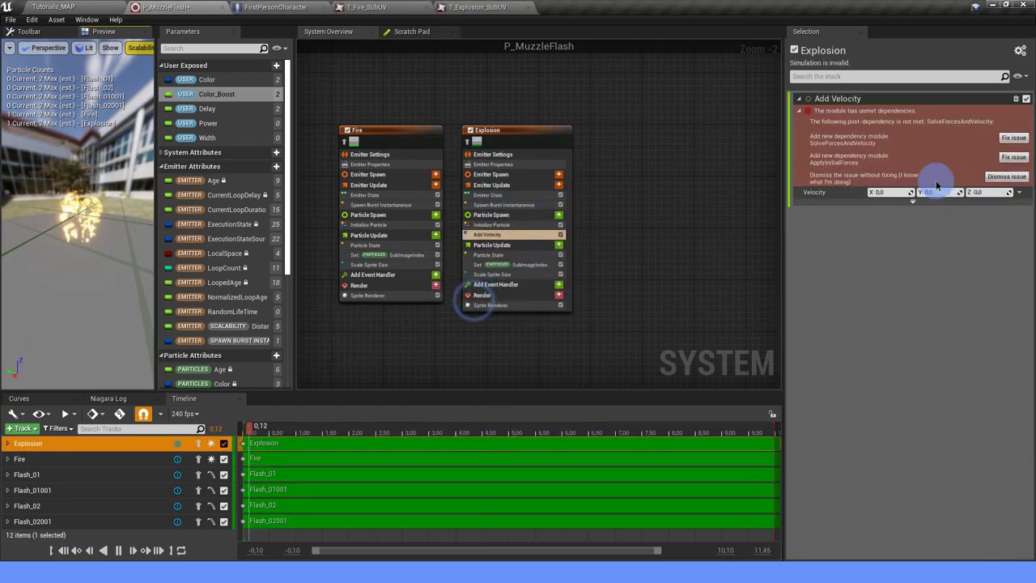
{"action": "left_click", "coordinate": [938, 180]}
{"action": "left_click", "coordinate": [1012, 143]}
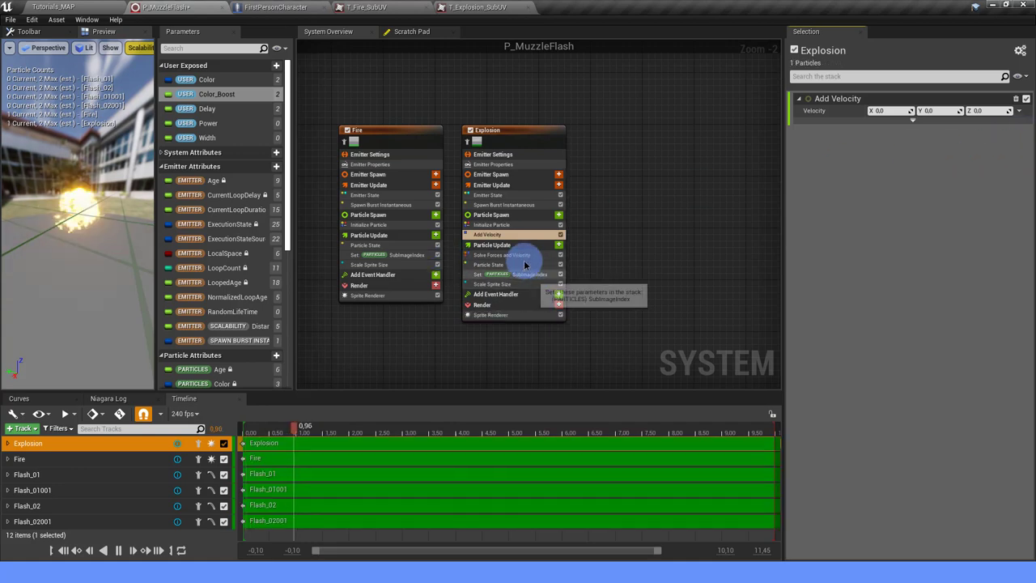
{"action": "mouse_move", "coordinate": [525, 259]}
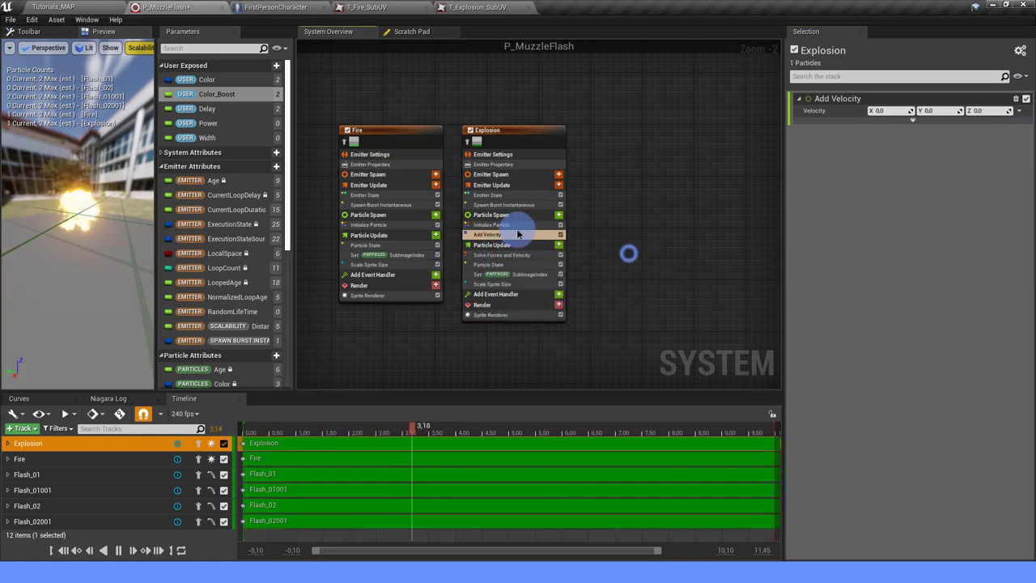
Set the Add Velocity module's Y velocity to 20.
{"action": "left_click", "coordinate": [915, 121]}
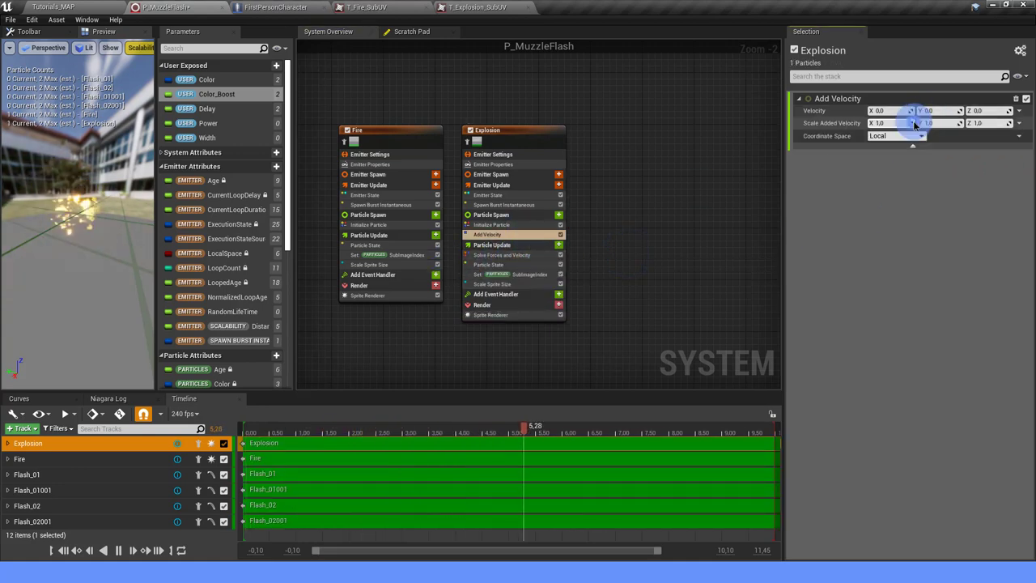
{"action": "mouse_move", "coordinate": [826, 113]}
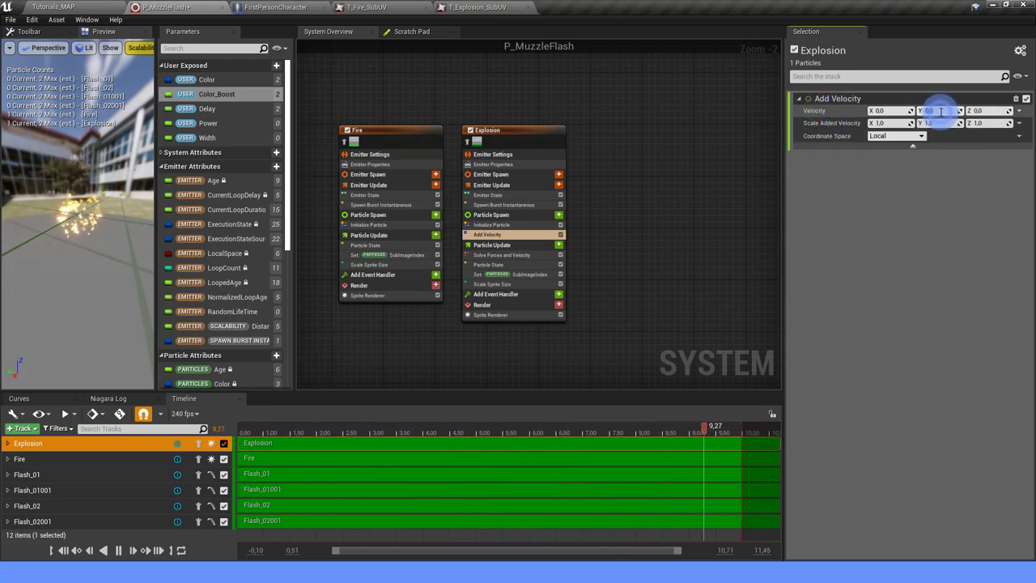
{"action": "type", "text": "1"}
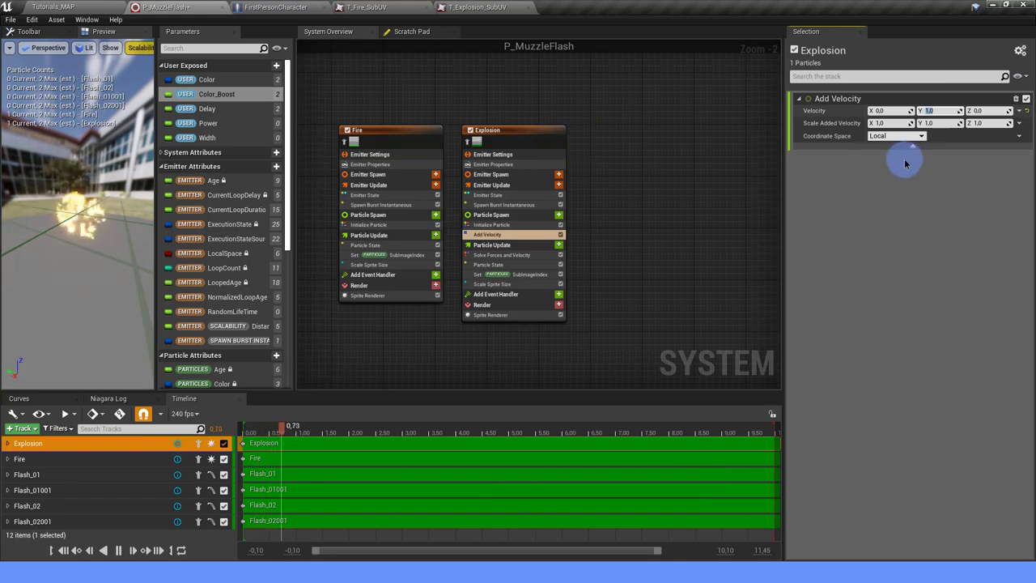
{"action": "key", "text": "Tab"}
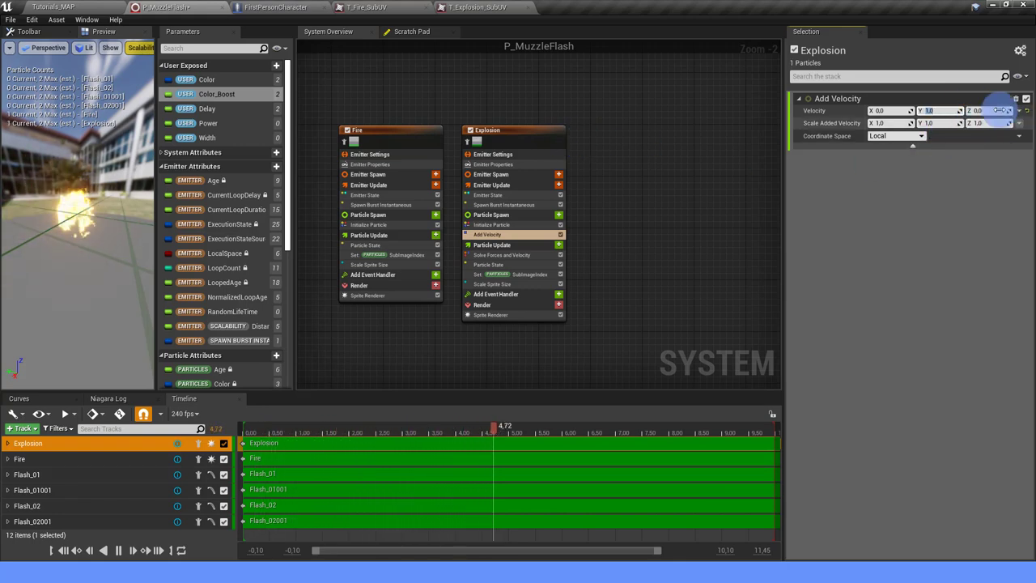
{"action": "left_click", "coordinate": [955, 110]}
{"action": "type", "text": "20"}
{"action": "key", "text": "Return"}
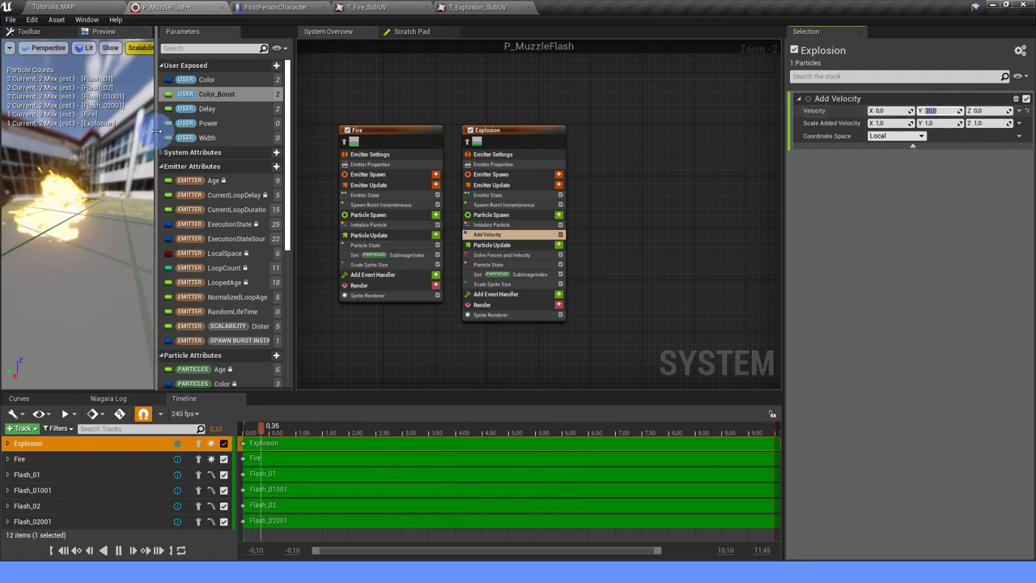
{"action": "left_click_drag", "start_coordinate": [57, 170], "coordinate": [92, 217]}
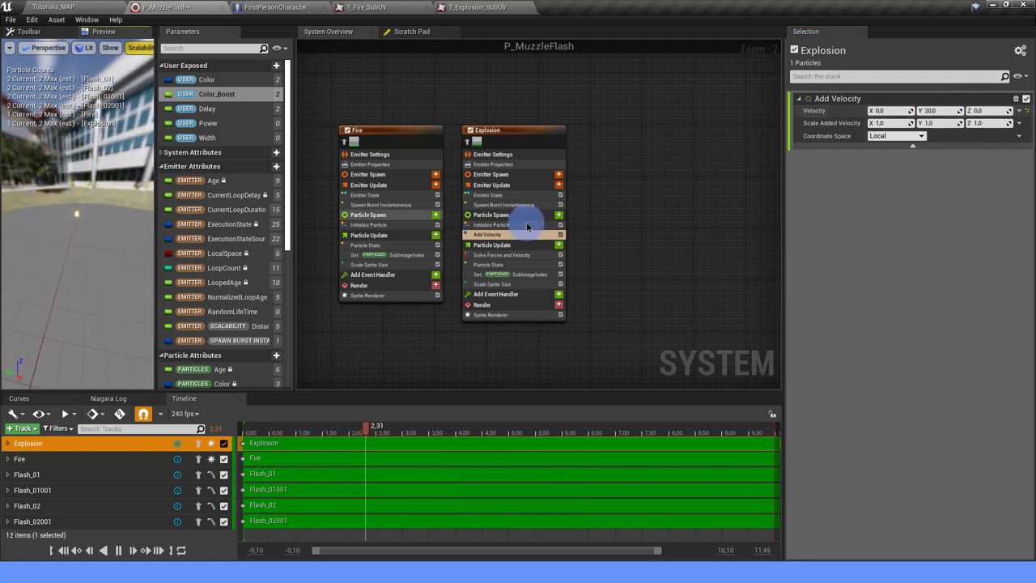
{"action": "scroll", "coordinate": [527, 227], "scroll_direction": "up", "scroll_amount": 1}
Set the Explosion's minimum sprite height to 50 in Initialize Particle.
{"action": "left_click", "coordinate": [496, 224]}
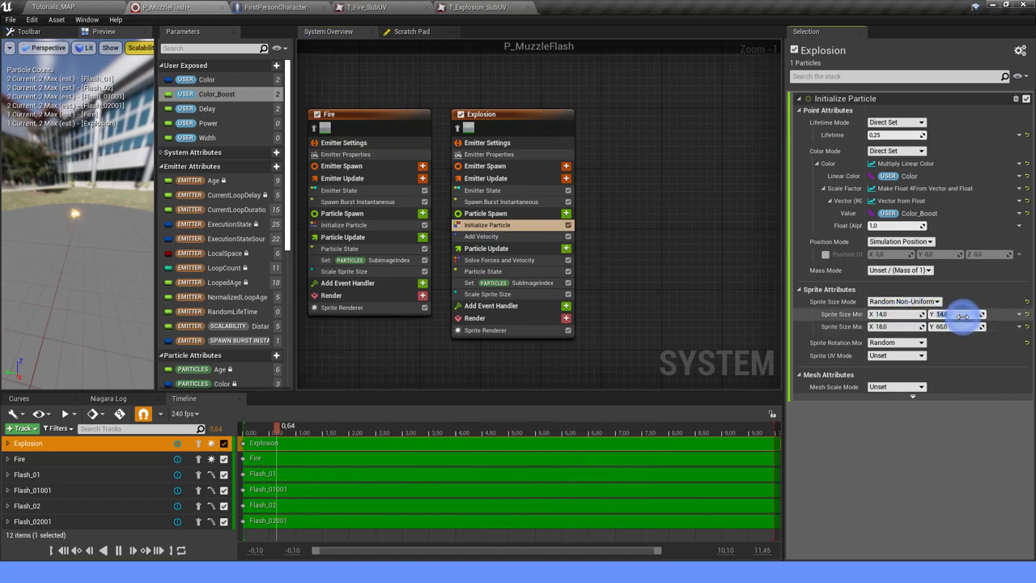
{"action": "type", "text": "50"}
{"action": "key", "text": "Return"}
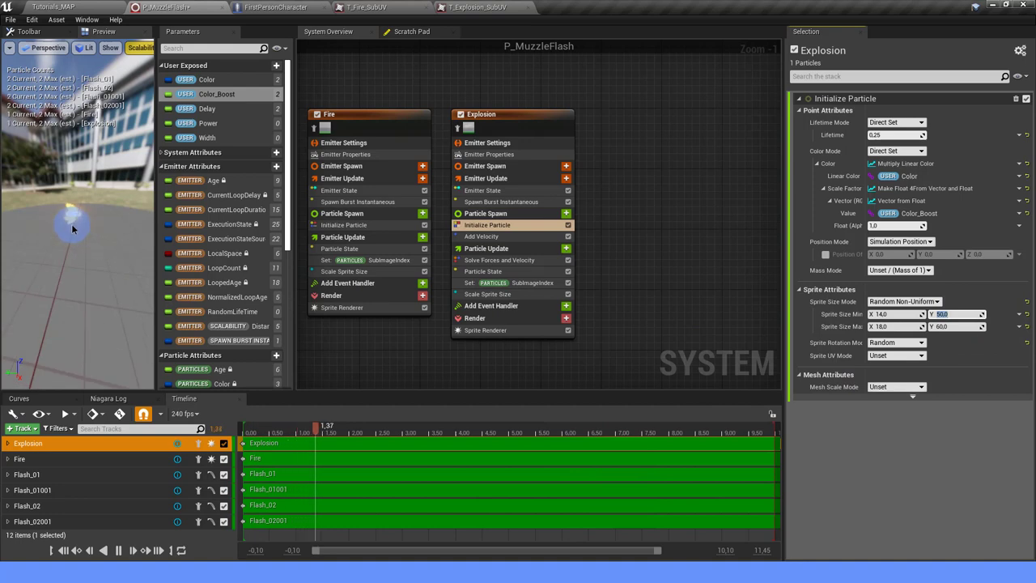
{"action": "left_click_drag", "start_coordinate": [72, 229], "coordinate": [52, 225]}
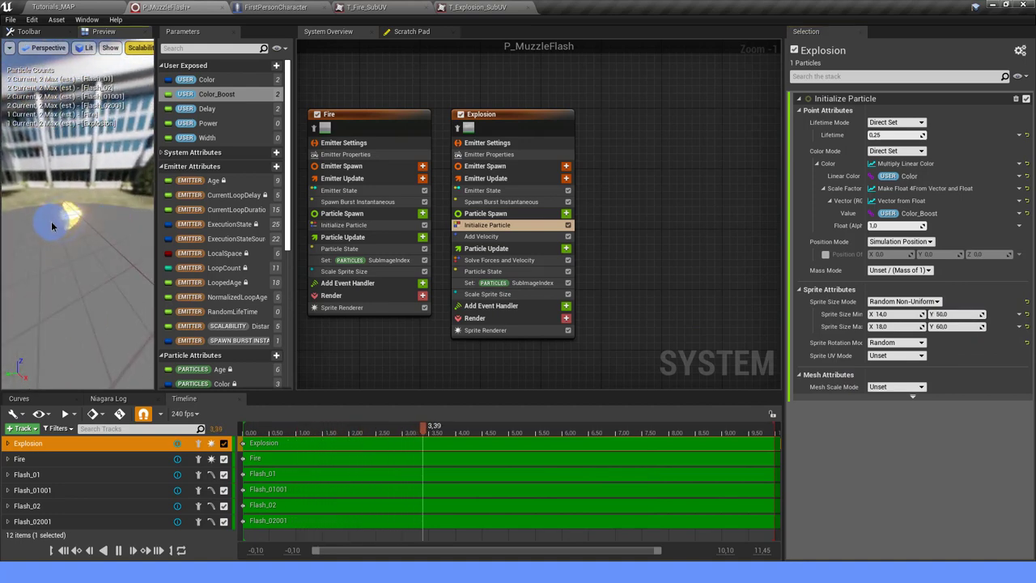
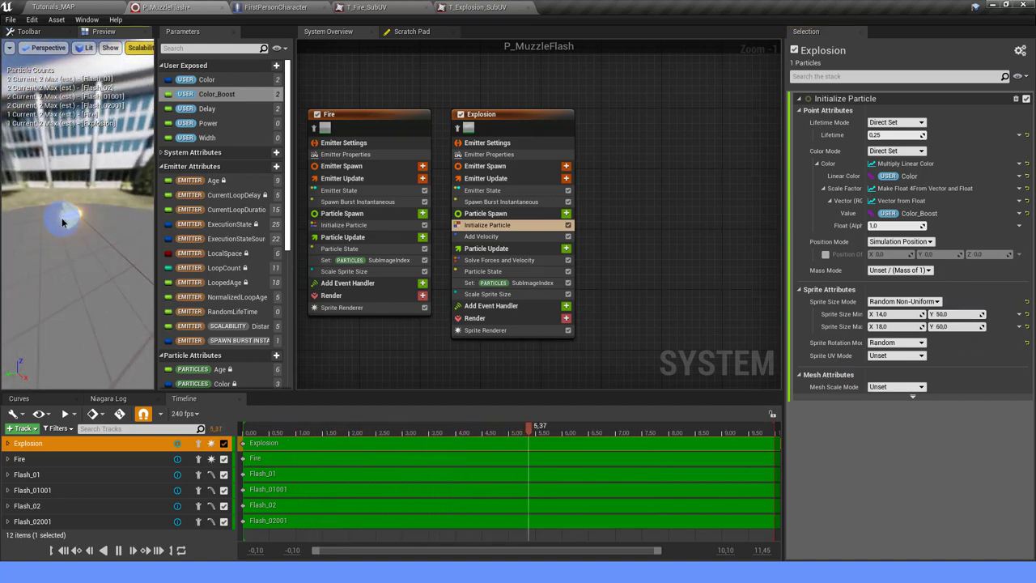
Set the Explosion sprite size X to 10 minimum and 12 maximum, and the SubImageIndex curve key to 1.0.
{"action": "type", "text": "10"}
{"action": "left_click", "coordinate": [885, 326]}
{"action": "type", "text": "12"}
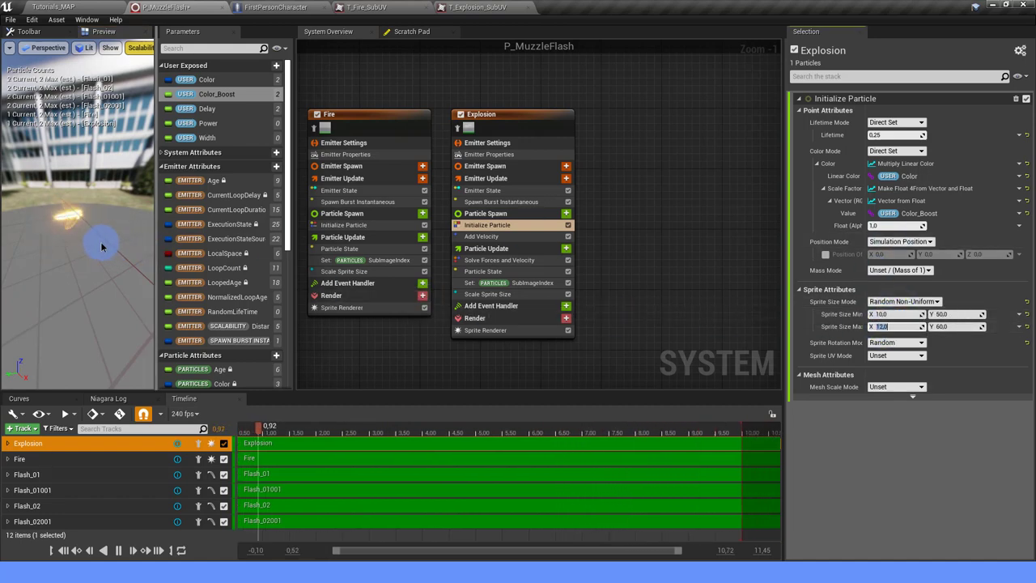
{"action": "left_click", "coordinate": [516, 285]}
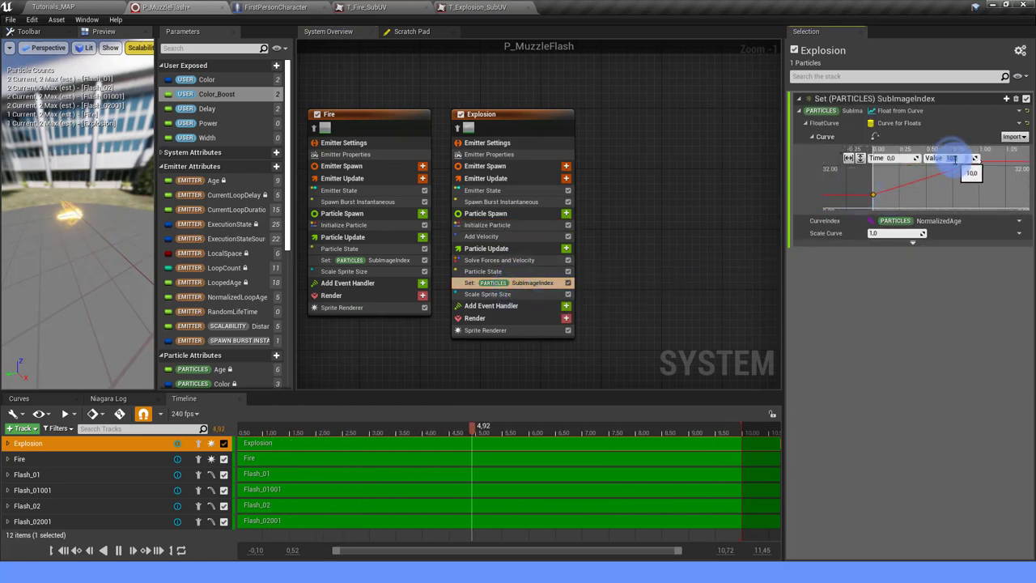
{"action": "key", "text": "Return"}
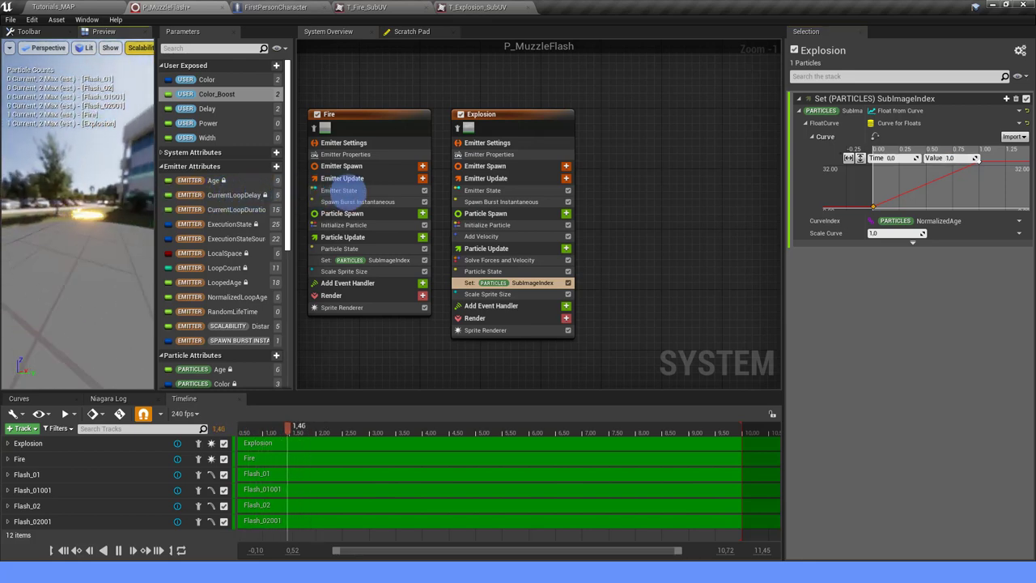
{"action": "mouse_move", "coordinate": [68, 235]}
{"action": "left_mouse_down"}
{"action": "mouse_move", "coordinate": [144, 244]}
{"action": "mouse_move", "coordinate": [95, 230]}
{"action": "left_mouse_up"}
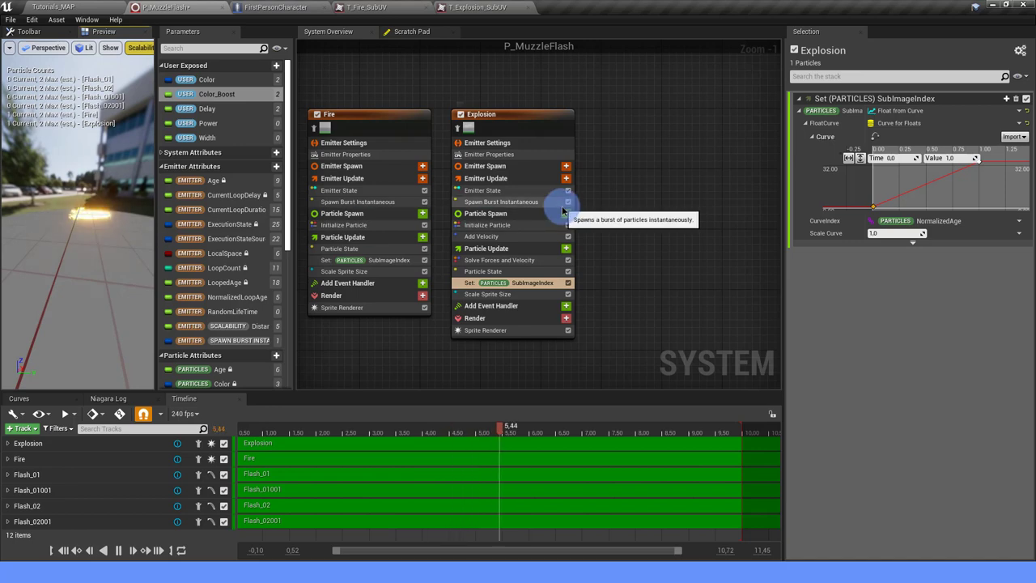
Set the Explosion sprite size Y to 40 minimum and 50 maximum in Initialize Particle.
{"action": "left_click", "coordinate": [511, 226]}
{"action": "left_click", "coordinate": [949, 314]}
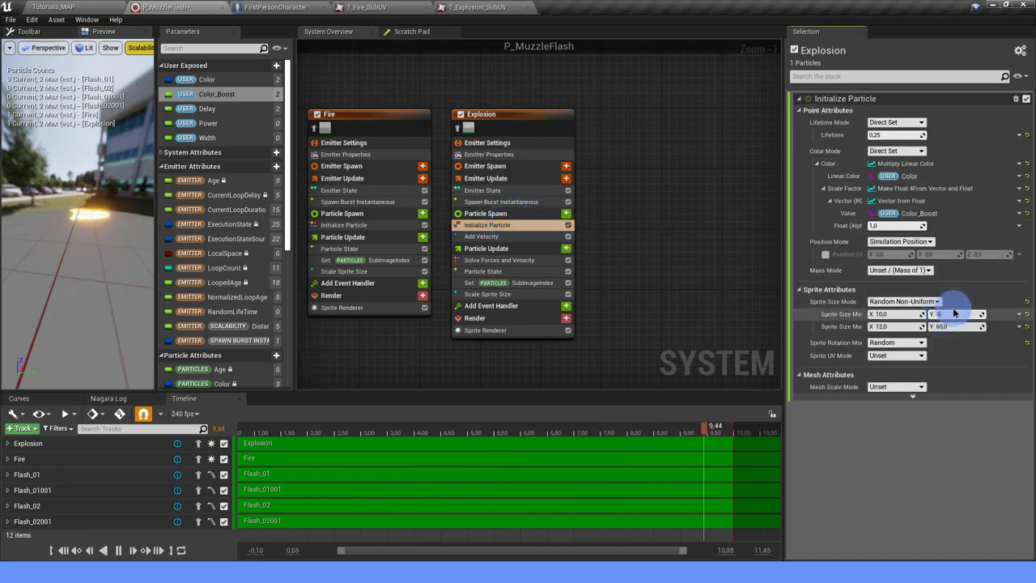
{"action": "type", "text": "40"}
{"action": "left_click", "coordinate": [953, 327]}
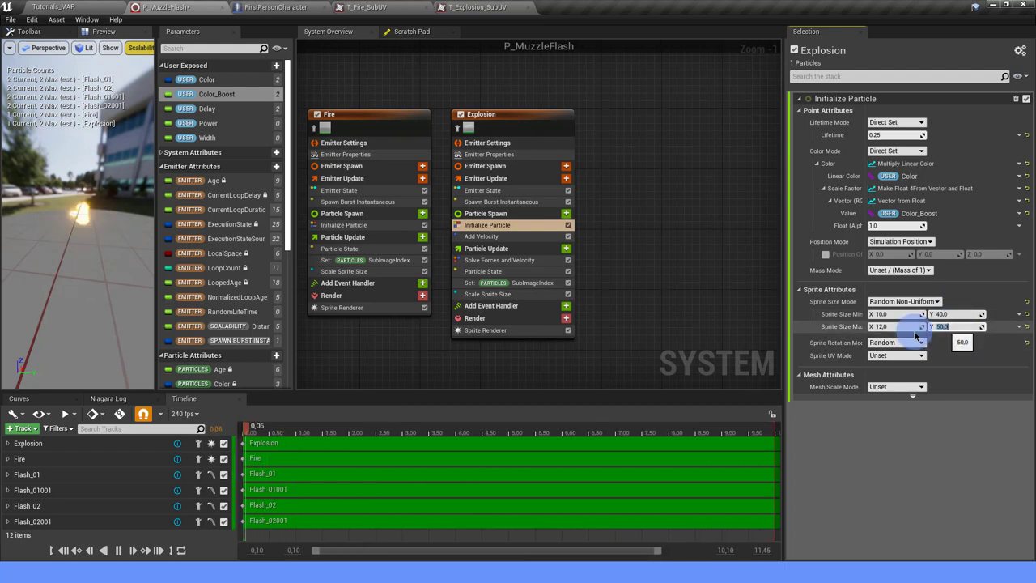
{"action": "left_click", "coordinate": [303, 279]}
{"action": "mouse_move", "coordinate": [110, 229]}
{"action": "left_mouse_down"}
{"action": "mouse_move", "coordinate": [85, 230]}
{"action": "mouse_move", "coordinate": [93, 224]}
{"action": "left_mouse_up"}
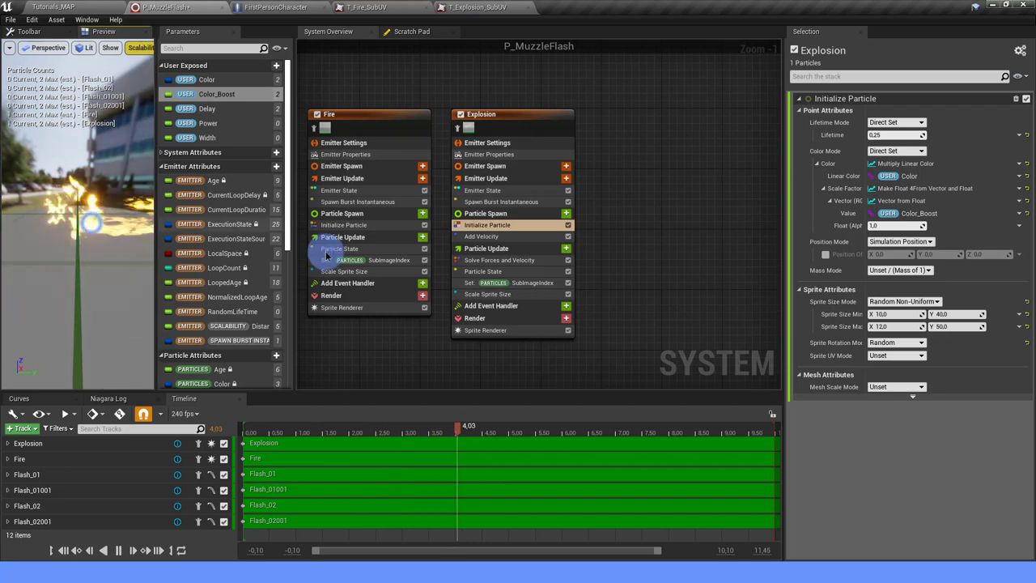
Set the Explosion Sprite Renderer's Pivot in UV Space Y to 0.6.
{"action": "left_click", "coordinate": [496, 331]}
{"action": "left_click", "coordinate": [961, 225]}
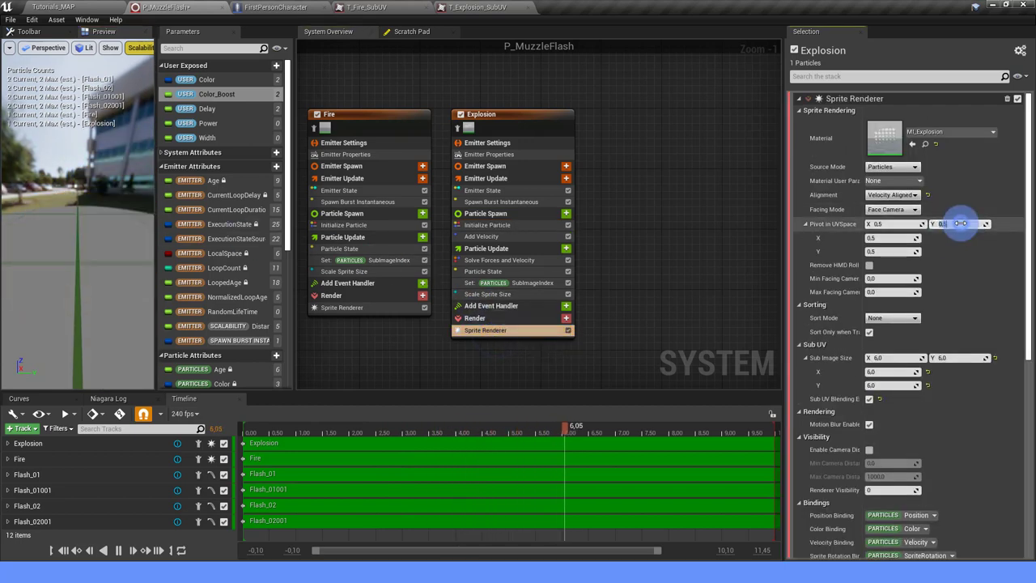
{"action": "type", "text": "0.7"}
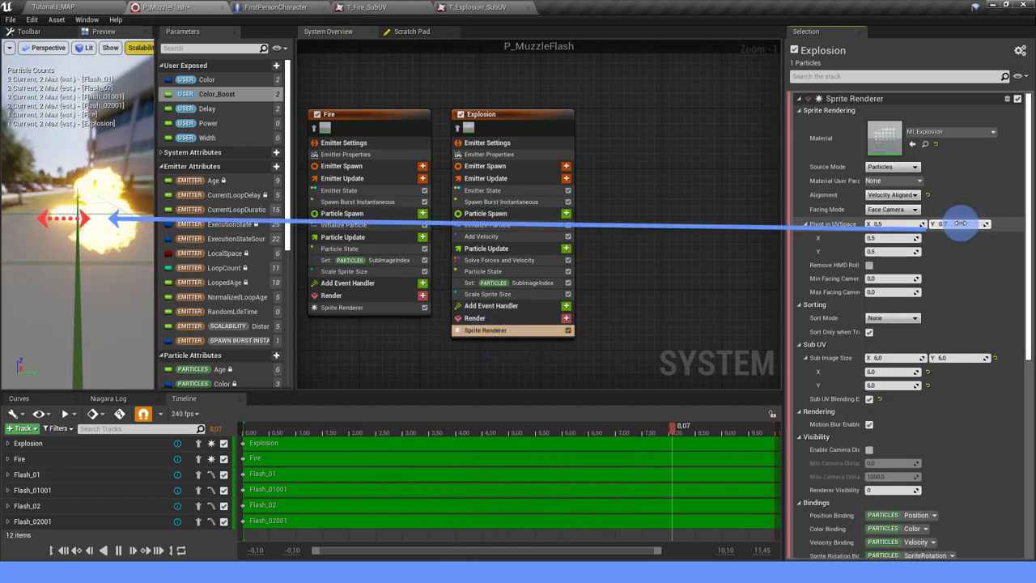
{"action": "type", "text": "5"}
{"action": "key", "text": "Return"}
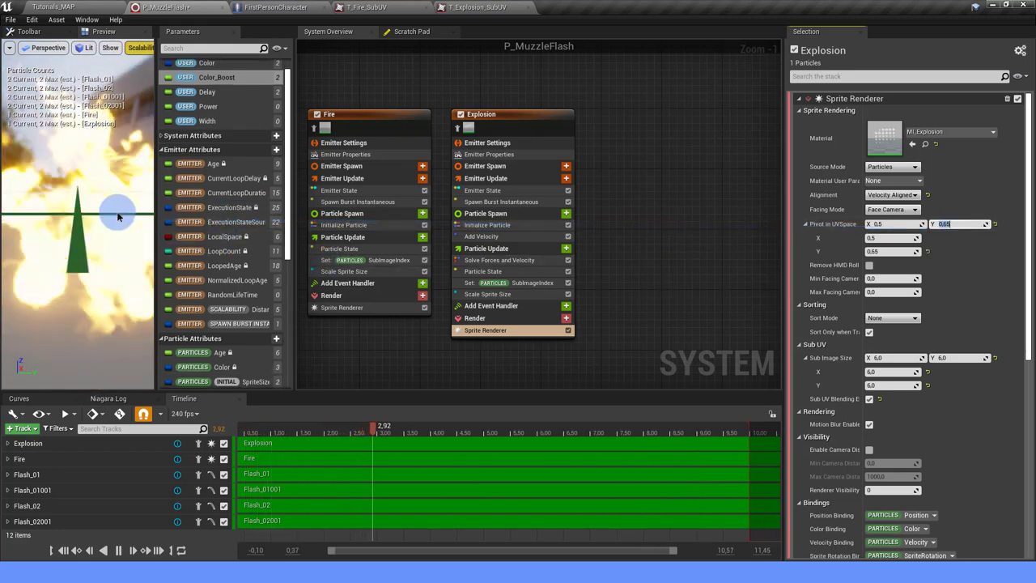
{"action": "left_click_drag", "start_coordinate": [81, 217], "coordinate": [102, 228]}
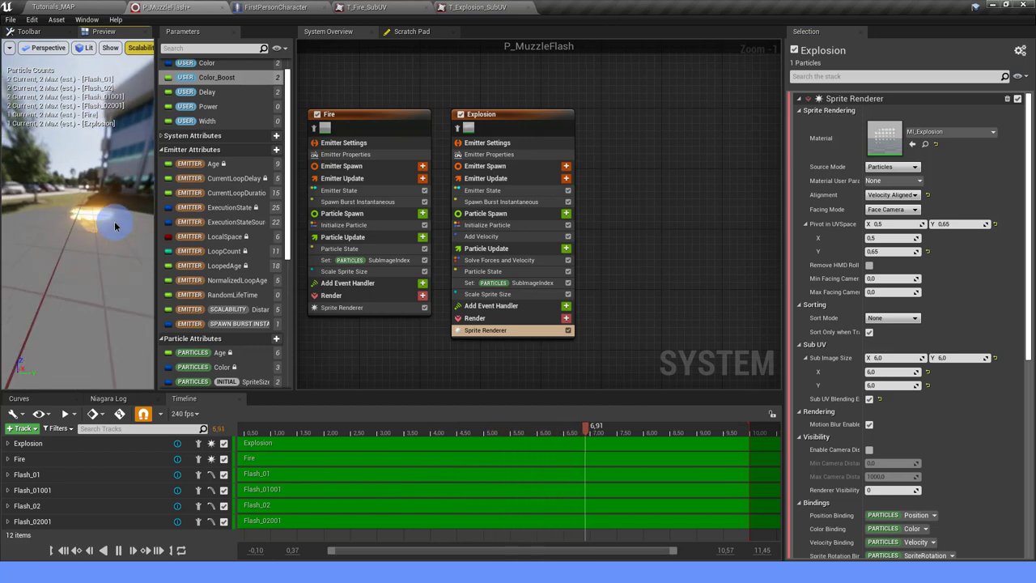
{"action": "left_click", "coordinate": [929, 230]}
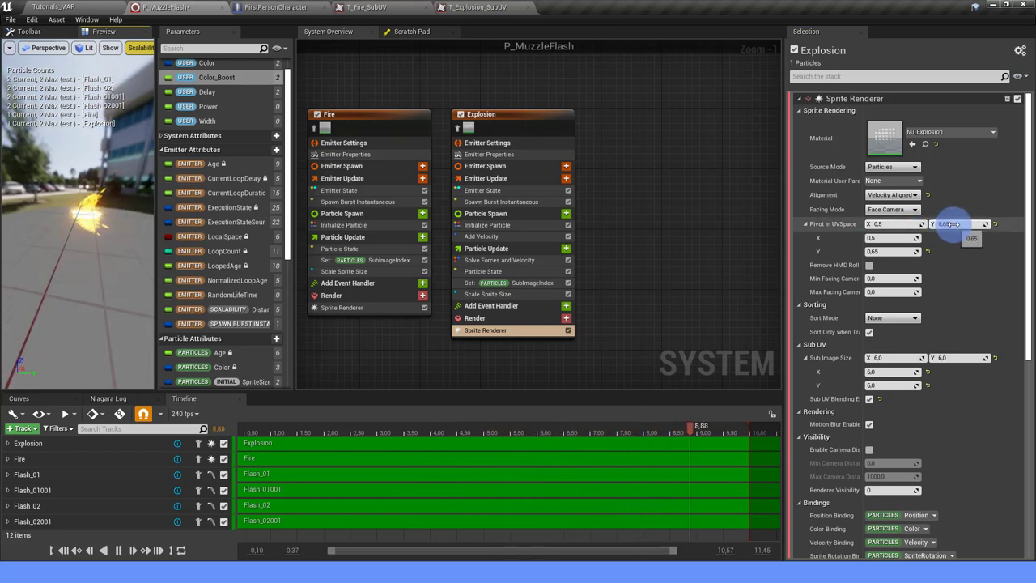
{"action": "left_click_drag", "start_coordinate": [951, 224], "coordinate": [962, 224]}
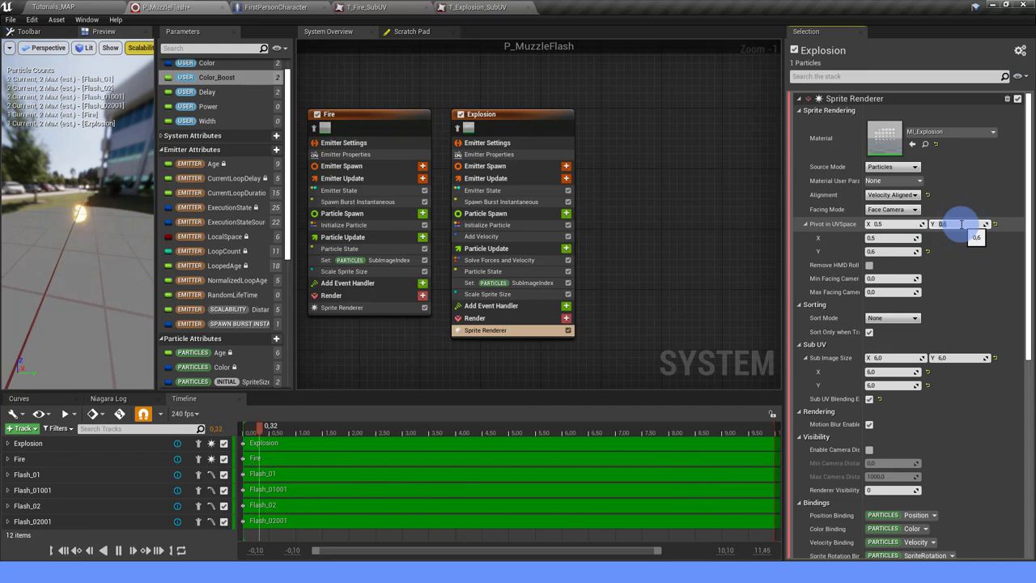
{"action": "left_click", "coordinate": [346, 199]}
{"action": "left_click_drag", "start_coordinate": [110, 196], "coordinate": [125, 193]}
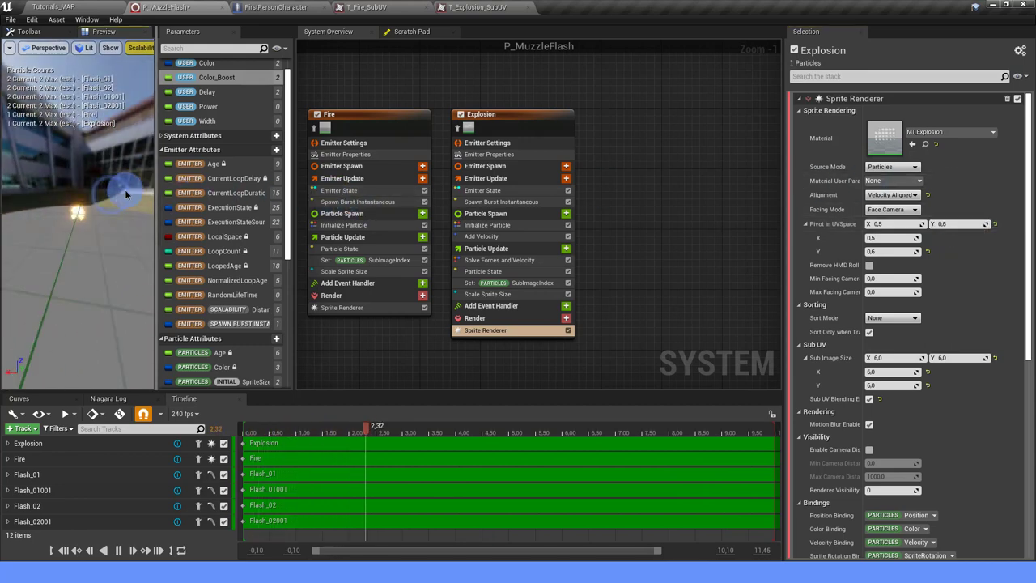
Set the P_MuzzleFlash system's Power user parameter to 15.
{"action": "scroll", "coordinate": [412, 97], "scroll_direction": "down", "scroll_amount": 2}
{"action": "right_click_drag", "start_coordinate": [537, 89], "coordinate": [669, 84]}
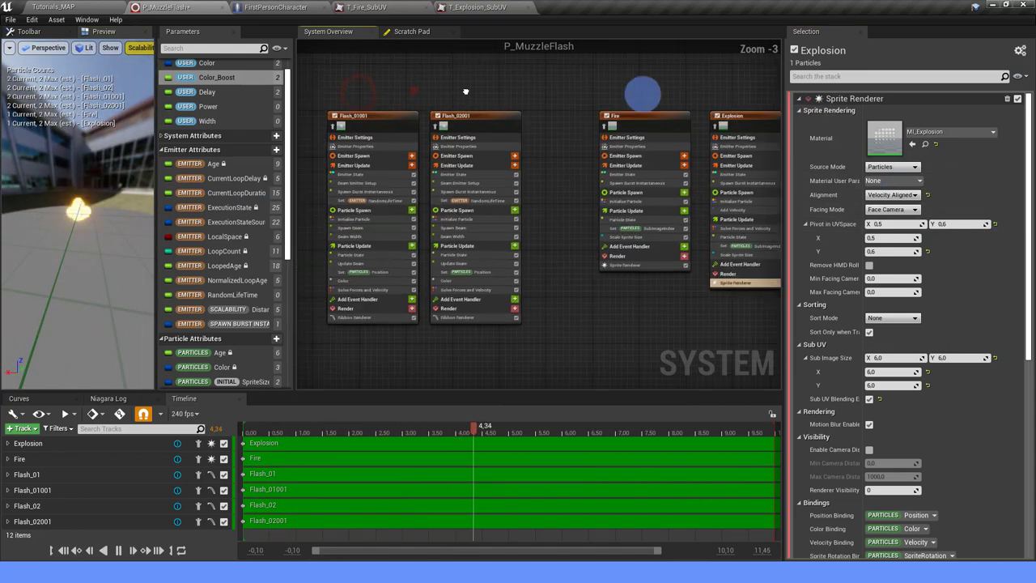
{"action": "left_click", "coordinate": [407, 113]}
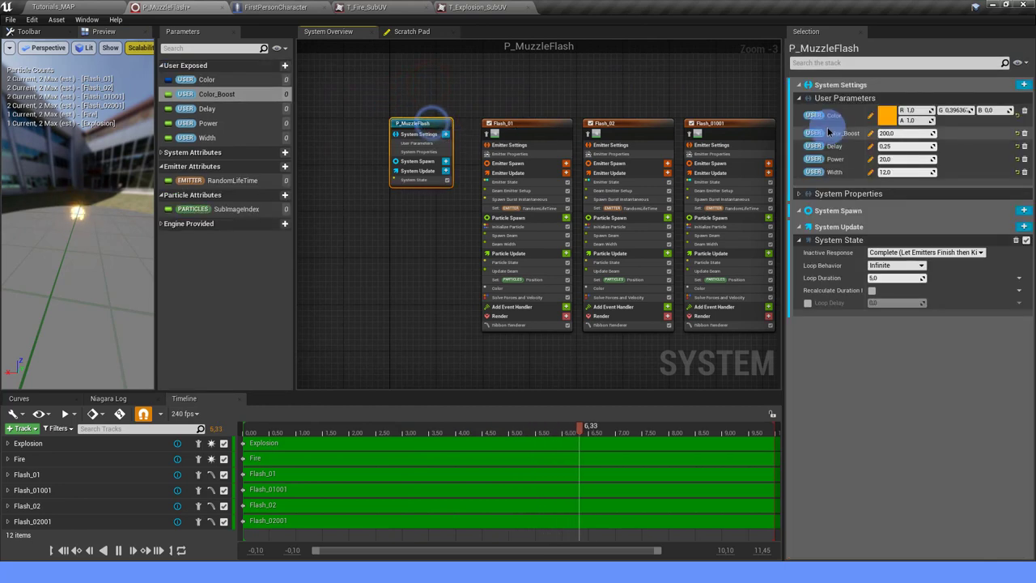
{"action": "left_click", "coordinate": [890, 157]}
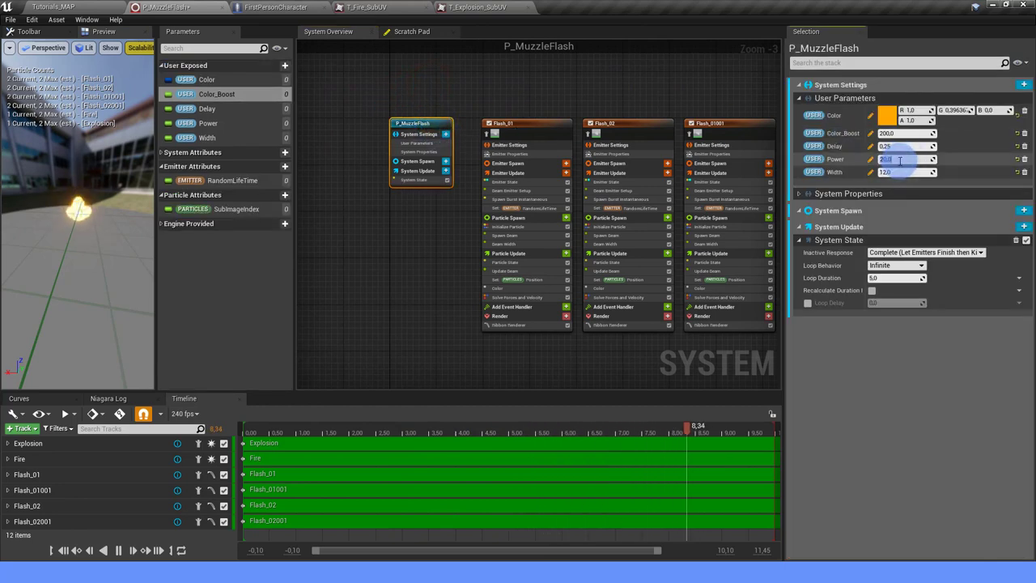
{"action": "type", "text": "15"}
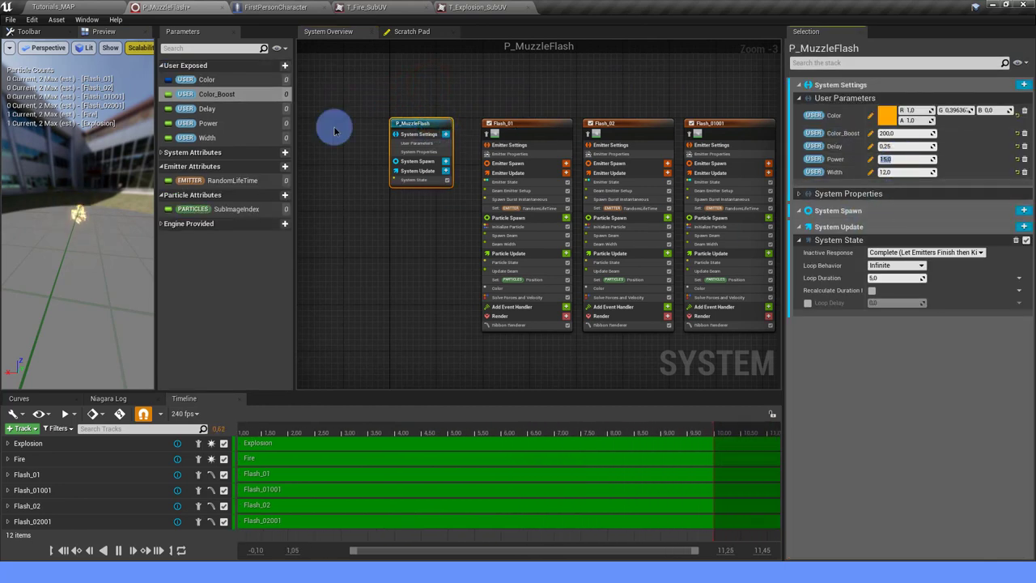
Play Tutorials_MAP in the editor, fire the gun several times to test the flash, then stop.
{"action": "left_click", "coordinate": [59, 5]}
{"action": "left_click", "coordinate": [454, 57]}
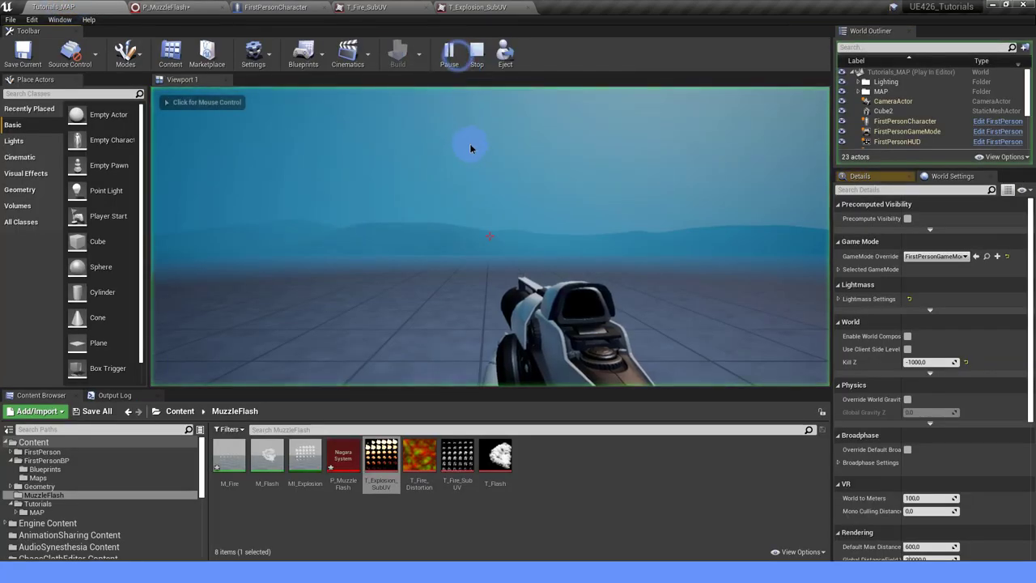
{"action": "left_click", "coordinate": [472, 145]}
{"action": "left_click", "coordinate": [473, 145]}
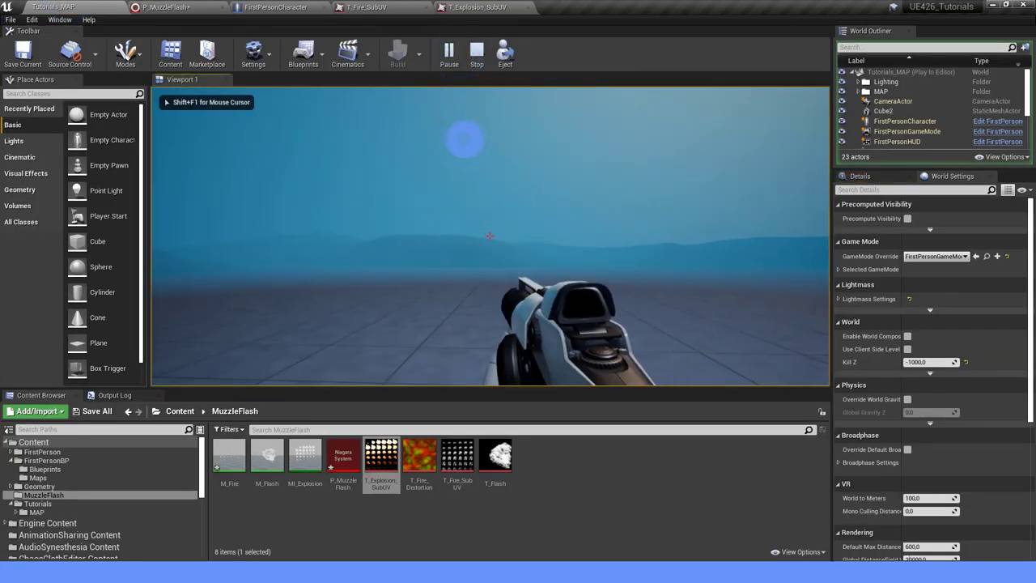
{"action": "left_click", "coordinate": [489, 235]}
{"action": "left_click", "coordinate": [489, 236]}
{"action": "left_click", "coordinate": [489, 235]}
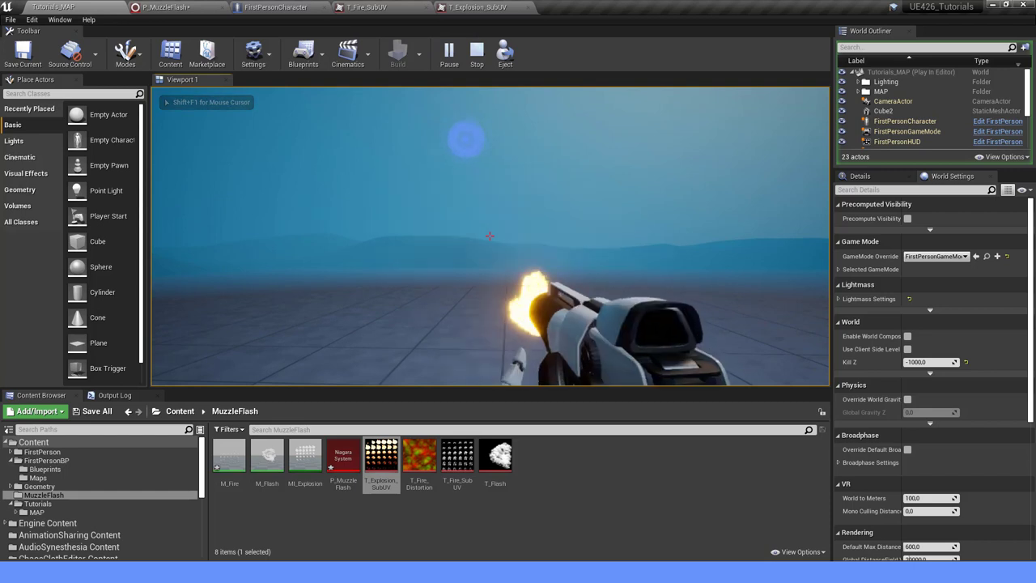
{"action": "left_click", "coordinate": [489, 235]}
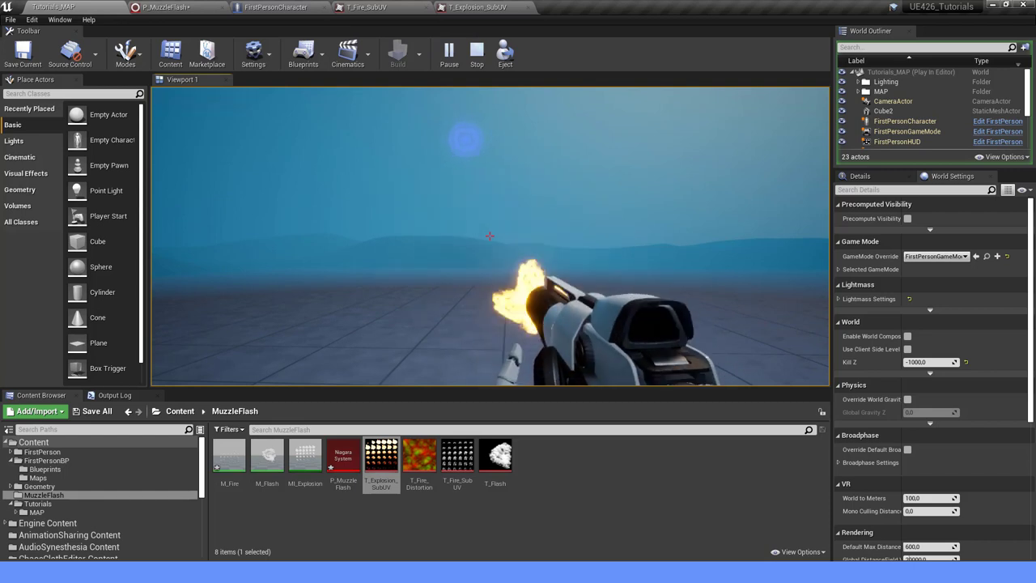
{"action": "left_click", "coordinate": [489, 235]}
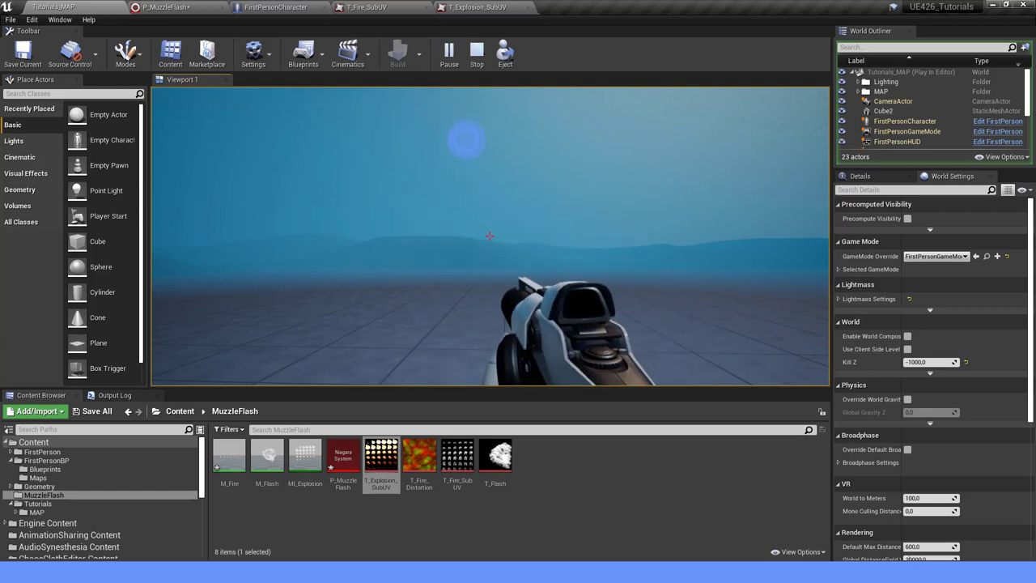
{"action": "key", "text": "Escape"}
Add a DirectionalBurst emitter to P_MuzzleFlash, placed beside the Explosion emitter.
{"action": "left_click", "coordinate": [164, 5]}
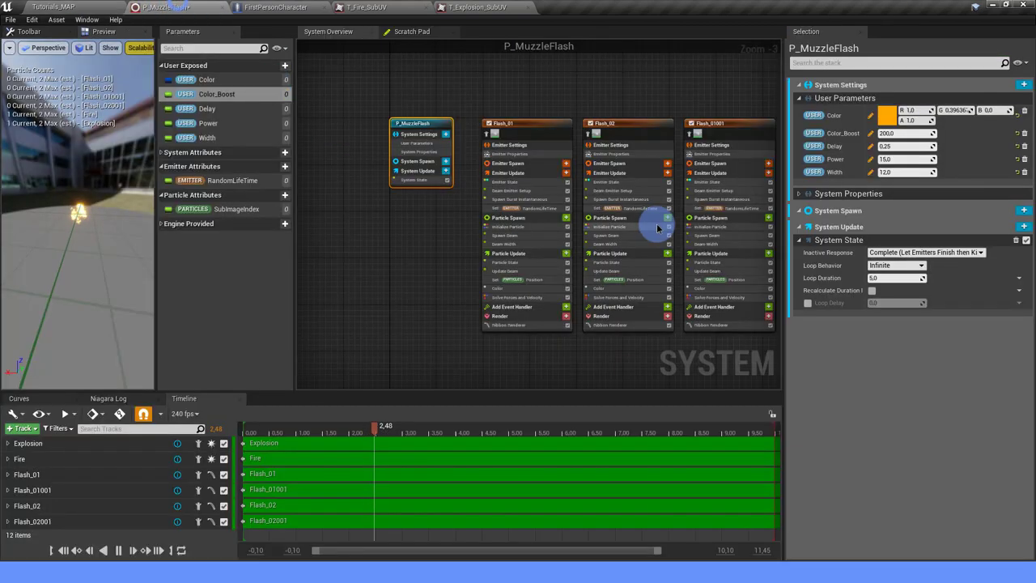
{"action": "scroll", "coordinate": [655, 224], "scroll_direction": "down", "scroll_amount": 2}
{"action": "right_click_drag", "start_coordinate": [652, 164], "coordinate": [604, 157]}
{"action": "scroll", "coordinate": [604, 157], "scroll_direction": "up", "scroll_amount": 1}
{"action": "right_click_drag", "start_coordinate": [457, 215], "coordinate": [450, 169]}
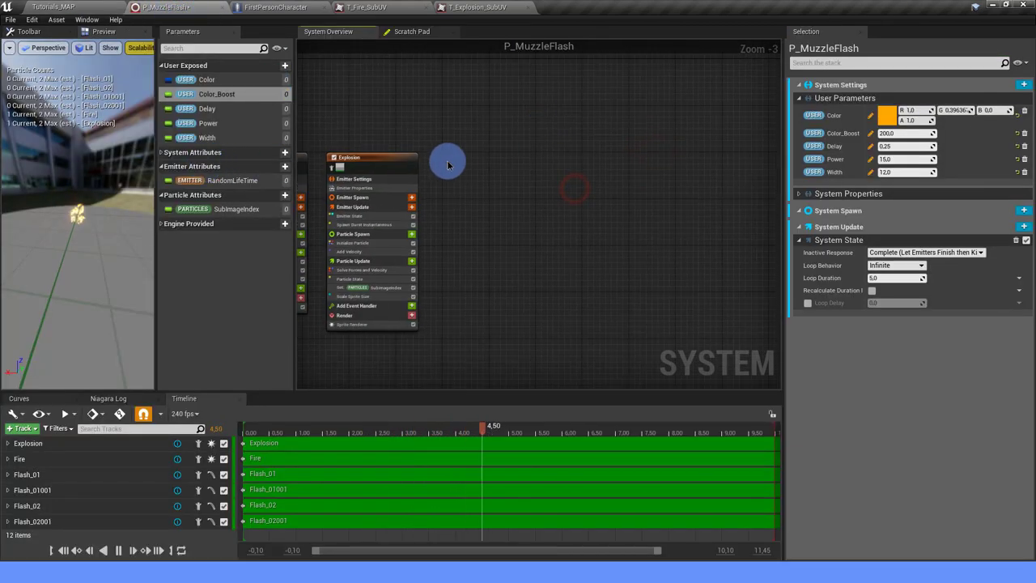
{"action": "right_click", "coordinate": [450, 165]}
{"action": "mouse_move", "coordinate": [478, 175]}
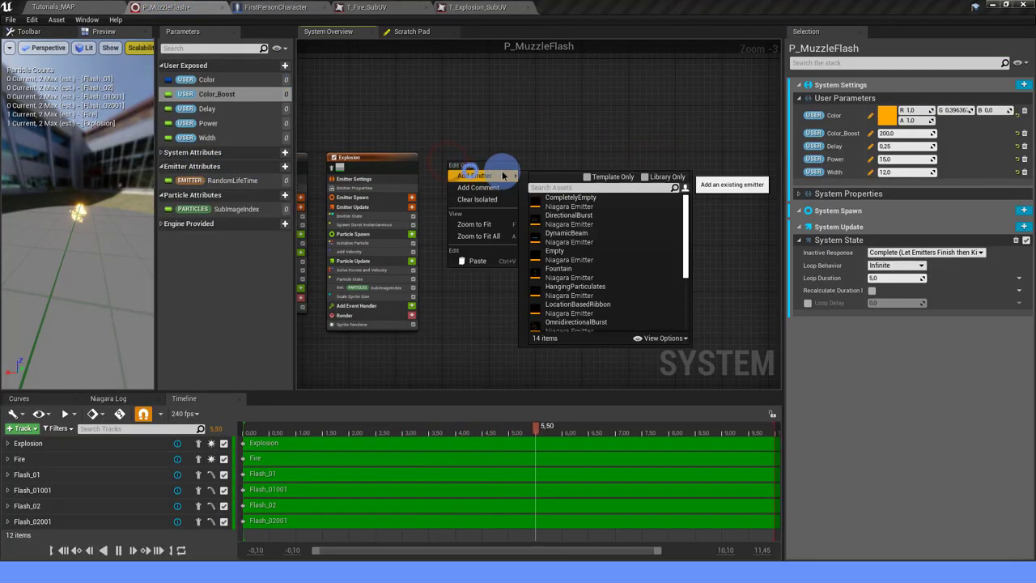
{"action": "left_click", "coordinate": [597, 221]}
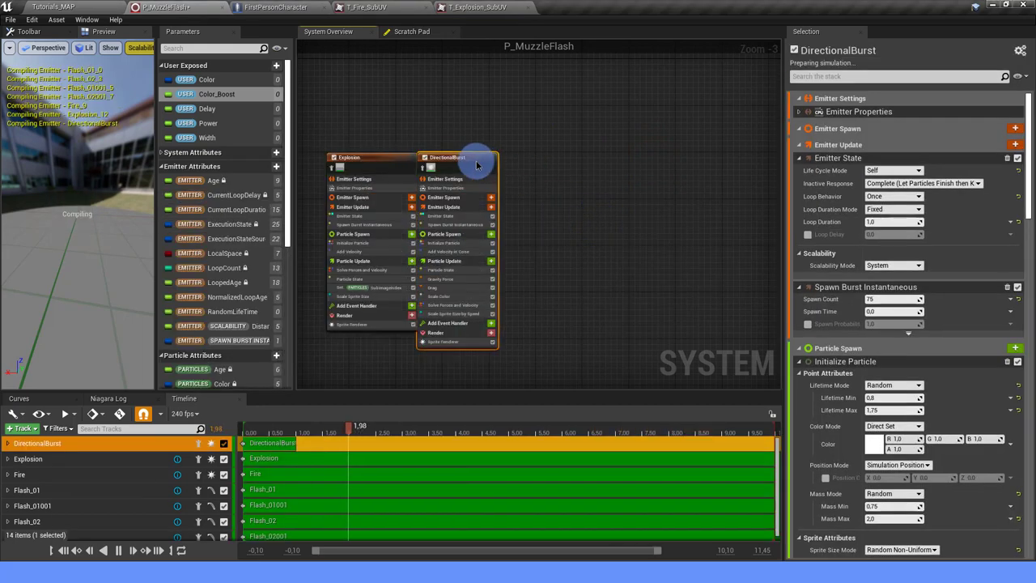
{"action": "left_click_drag", "start_coordinate": [524, 159], "coordinate": [526, 158]}
{"action": "left_click", "coordinate": [412, 146]}
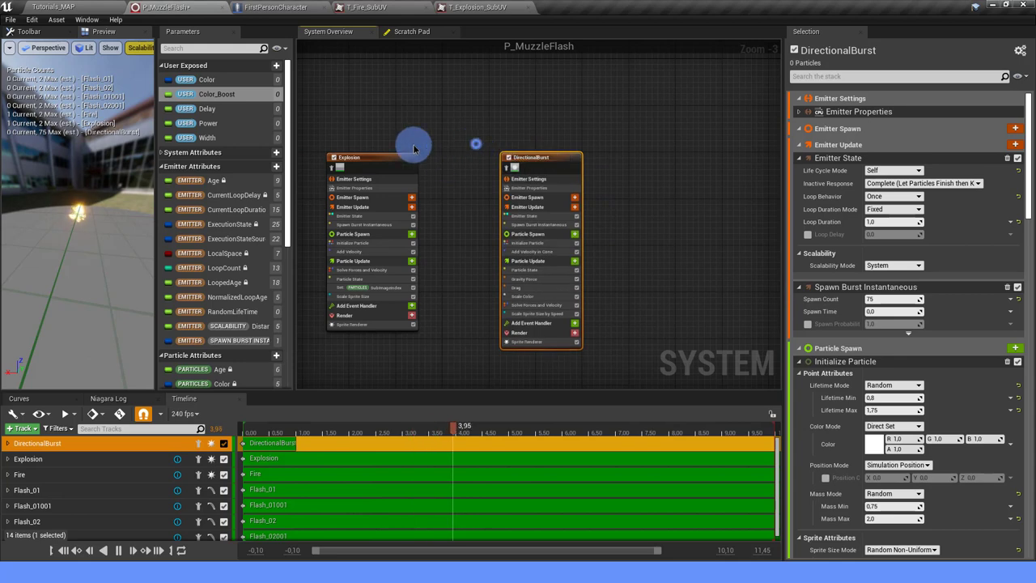
{"action": "scroll", "coordinate": [575, 207], "scroll_direction": "up", "scroll_amount": 2}
Make DirectionalBurst loop infinitely with recalculated duration, its Loop Duration bound to User Delay.
{"action": "left_click", "coordinate": [538, 219]}
{"action": "left_click", "coordinate": [896, 137]}
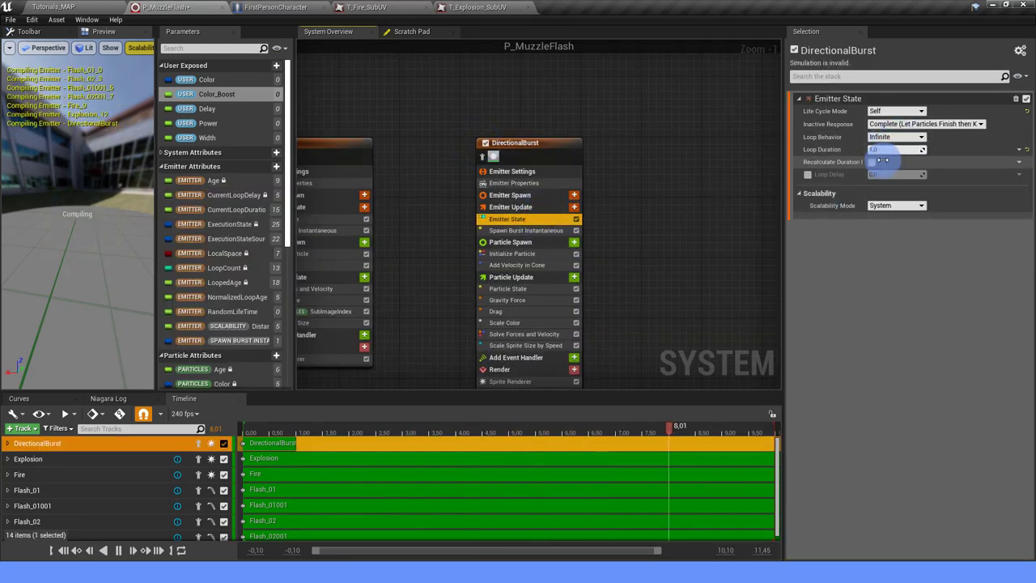
{"action": "left_click", "coordinate": [873, 163]}
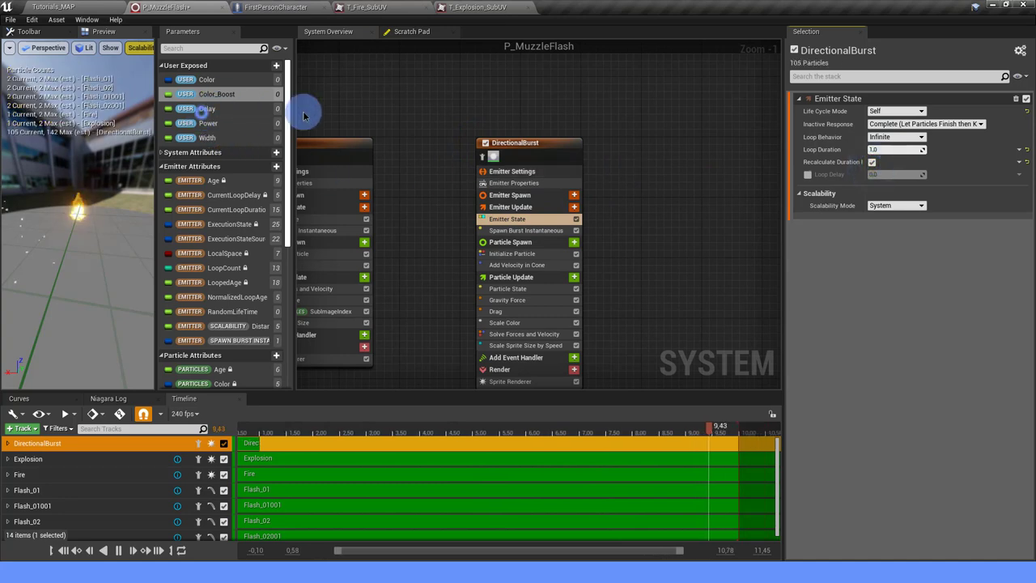
{"action": "mouse_move", "coordinate": [389, 120]}
{"action": "left_mouse_down"}
{"action": "mouse_move", "coordinate": [884, 139]}
{"action": "mouse_move", "coordinate": [890, 151]}
{"action": "left_mouse_up"}
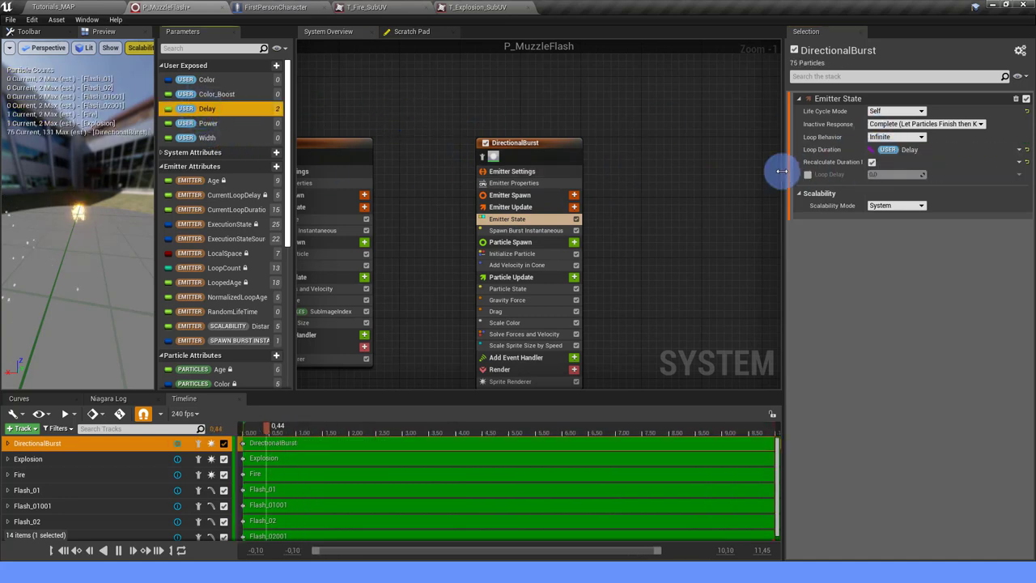
Make the spawn burst's Spawn Count a Random Int dynamic input.
{"action": "right_click", "coordinate": [661, 214]}
{"action": "left_click", "coordinate": [530, 230]}
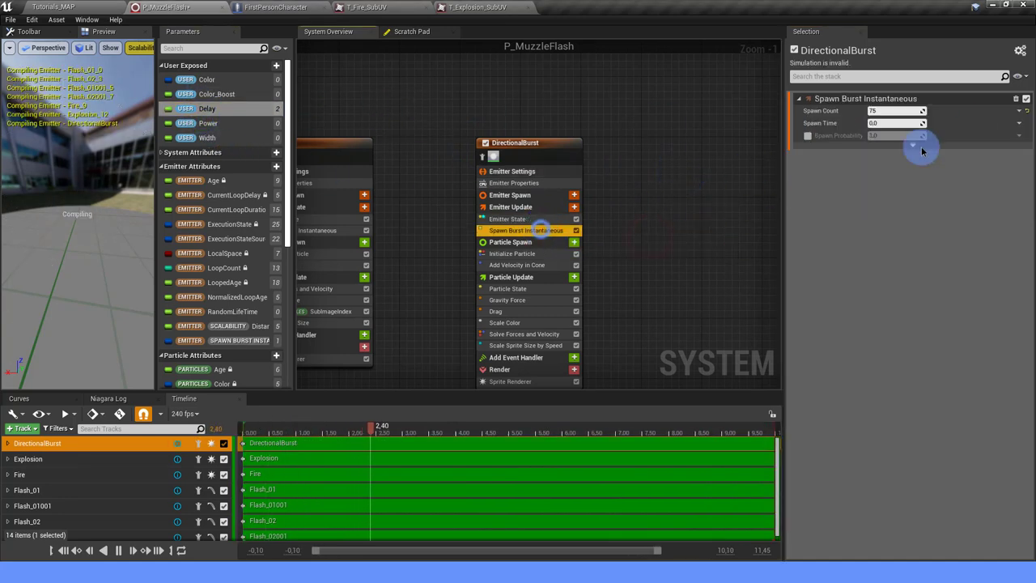
{"action": "left_click", "coordinate": [1020, 112]}
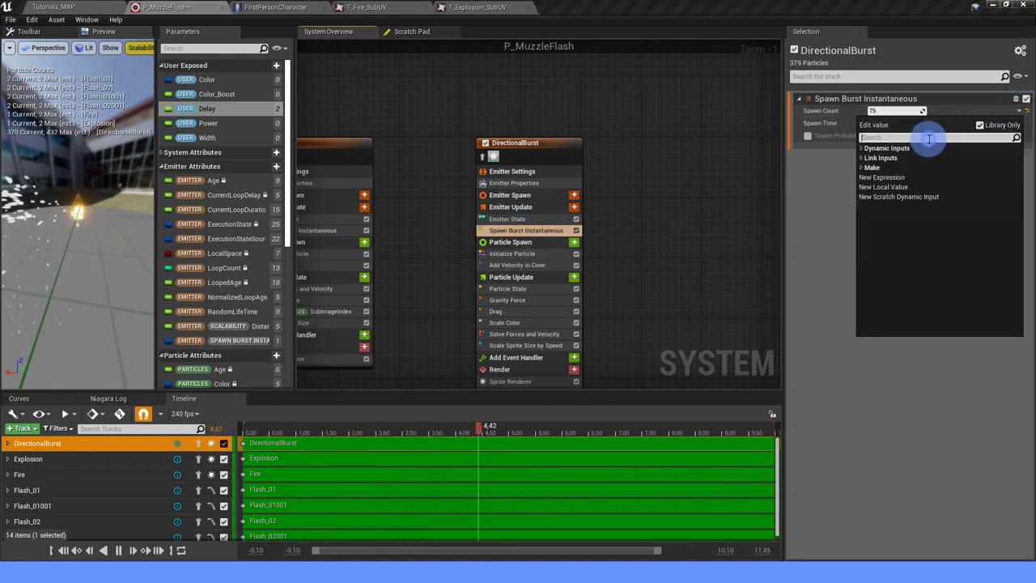
{"action": "type", "text": "RANDOM"}
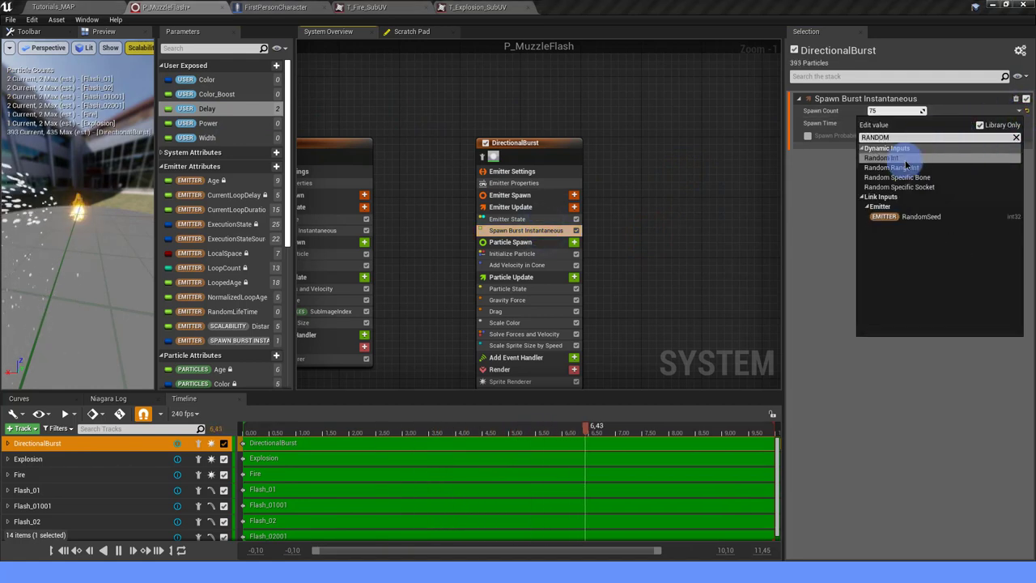
{"action": "left_click", "coordinate": [902, 161]}
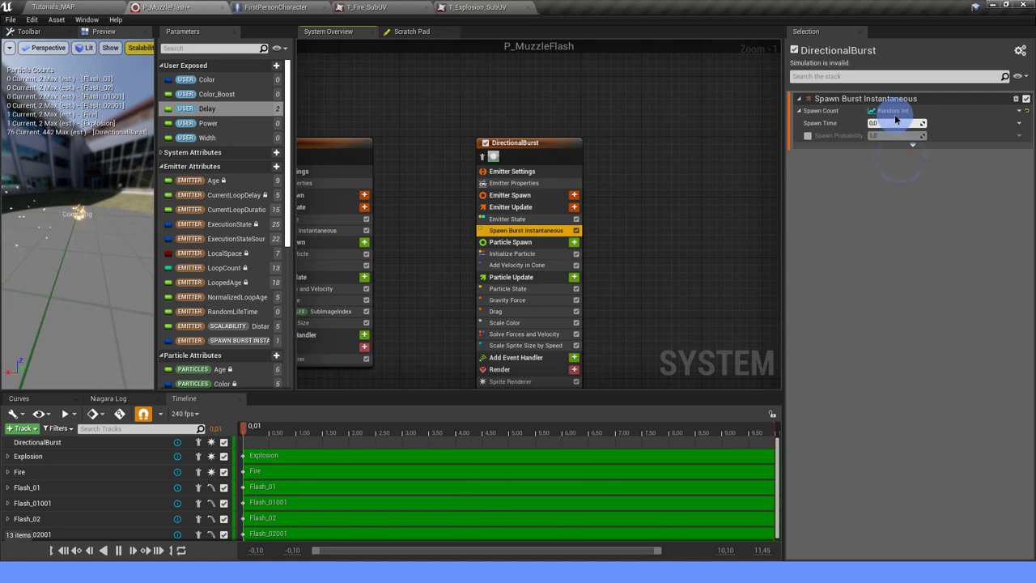
{"action": "left_click", "coordinate": [889, 111]}
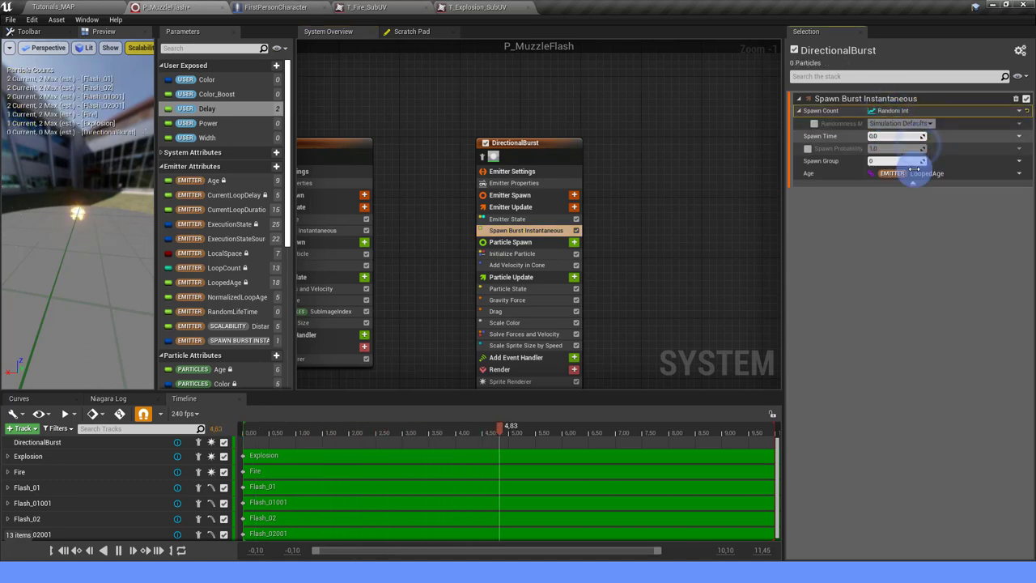
Switch Spawn Count to a Random Range Int with minimum 15 and maximum 30.
{"action": "left_click", "coordinate": [916, 182]}
{"action": "left_click", "coordinate": [1018, 114]}
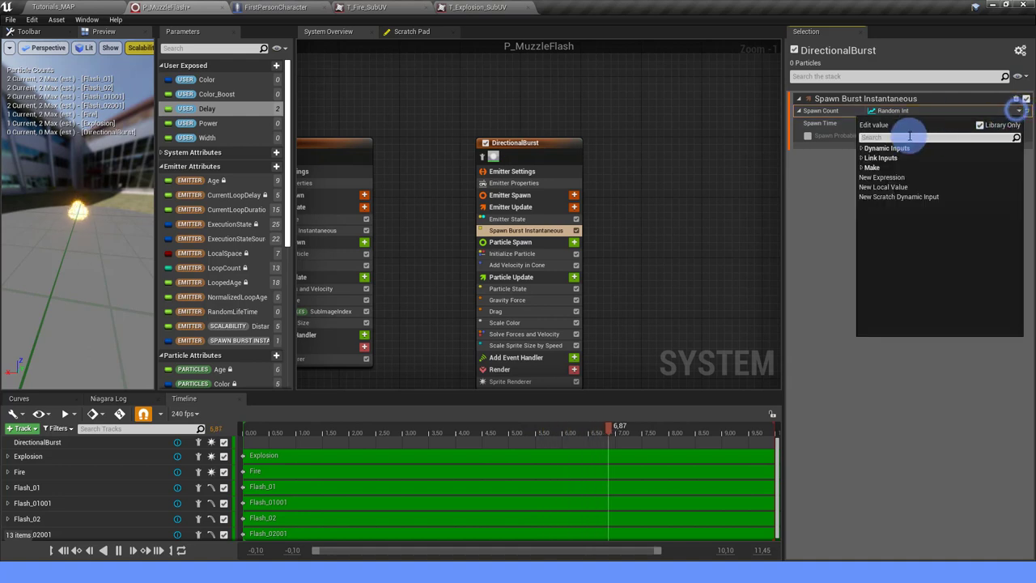
{"action": "type", "text": "RANDO"}
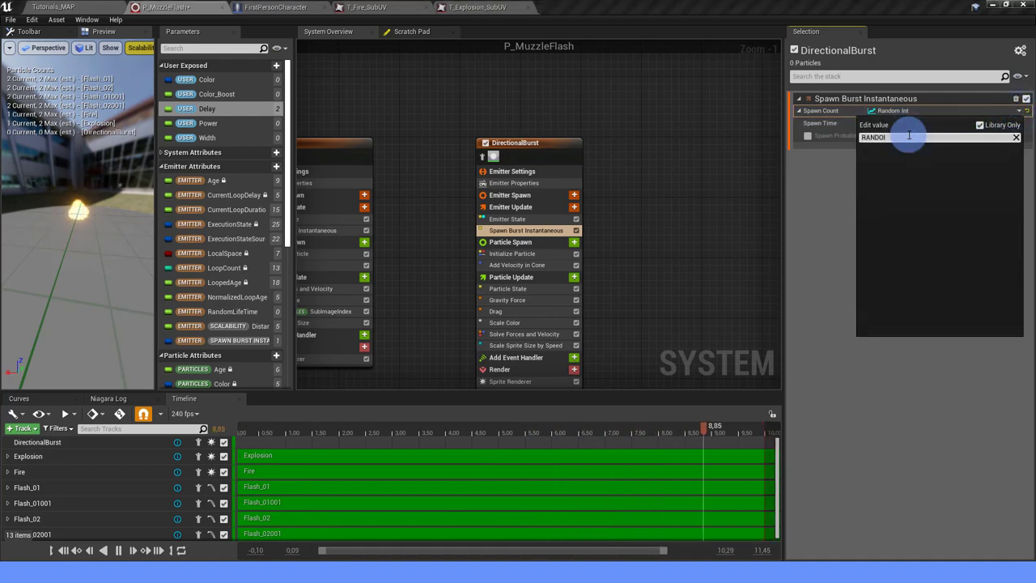
{"action": "left_click", "coordinate": [927, 168]}
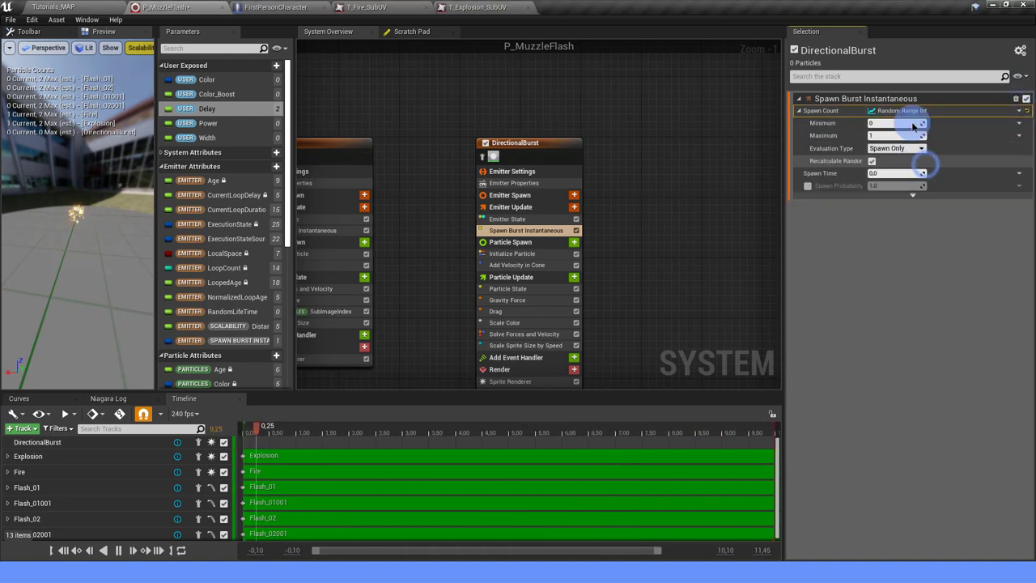
{"action": "left_click", "coordinate": [888, 123]}
{"action": "type", "text": "1"}
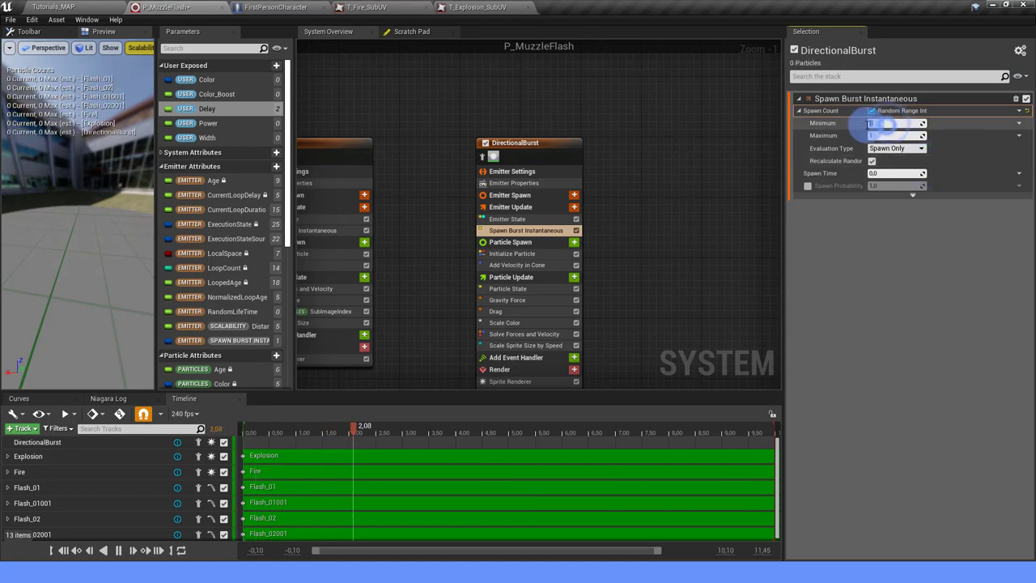
{"action": "type", "text": "5"}
{"action": "left_click", "coordinate": [879, 135]}
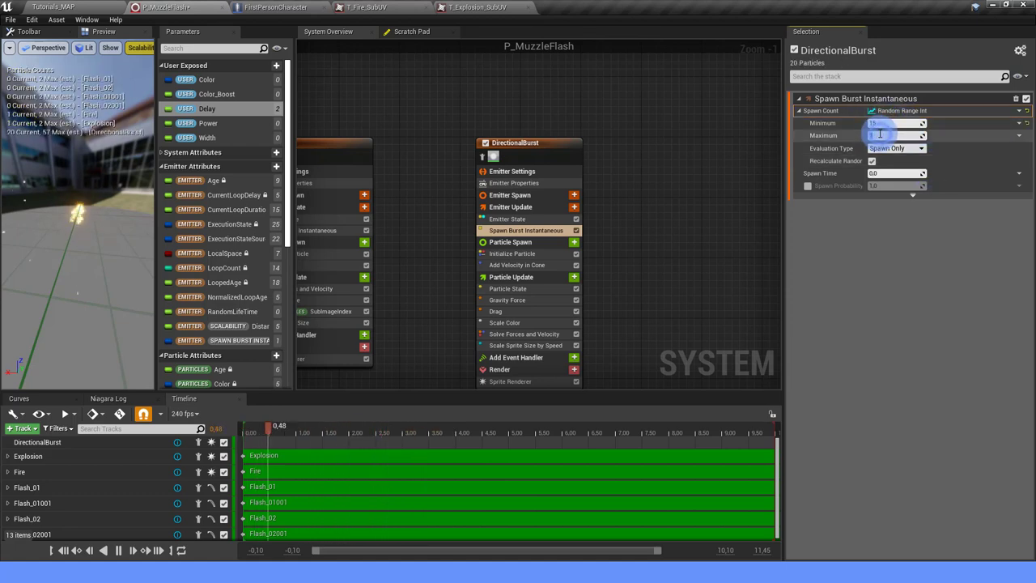
{"action": "type", "text": "30"}
{"action": "left_click", "coordinate": [888, 269]}
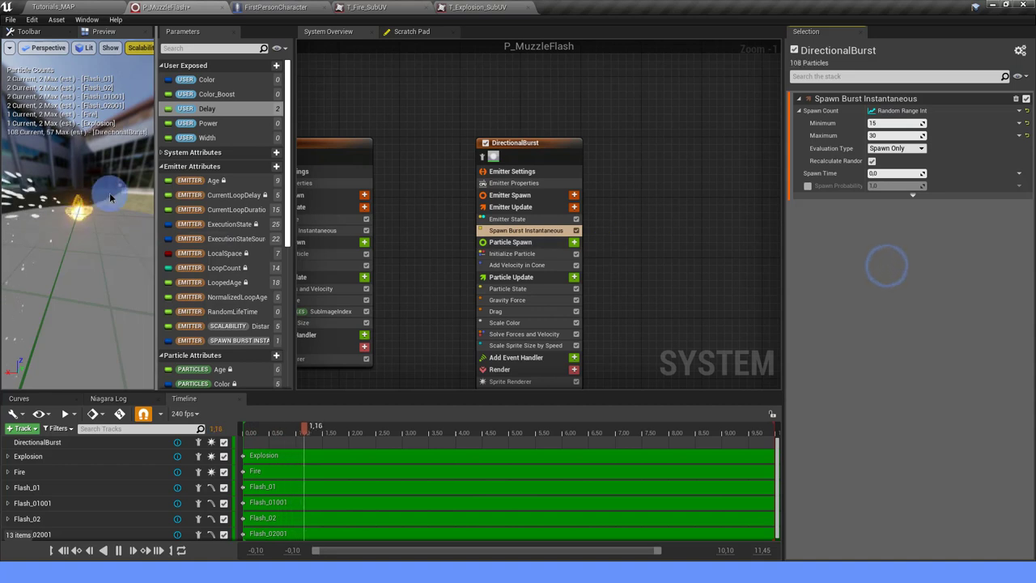
{"action": "mouse_move", "coordinate": [128, 188]}
{"action": "left_mouse_down"}
{"action": "mouse_move", "coordinate": [98, 191]}
{"action": "mouse_move", "coordinate": [113, 194]}
{"action": "left_mouse_up"}
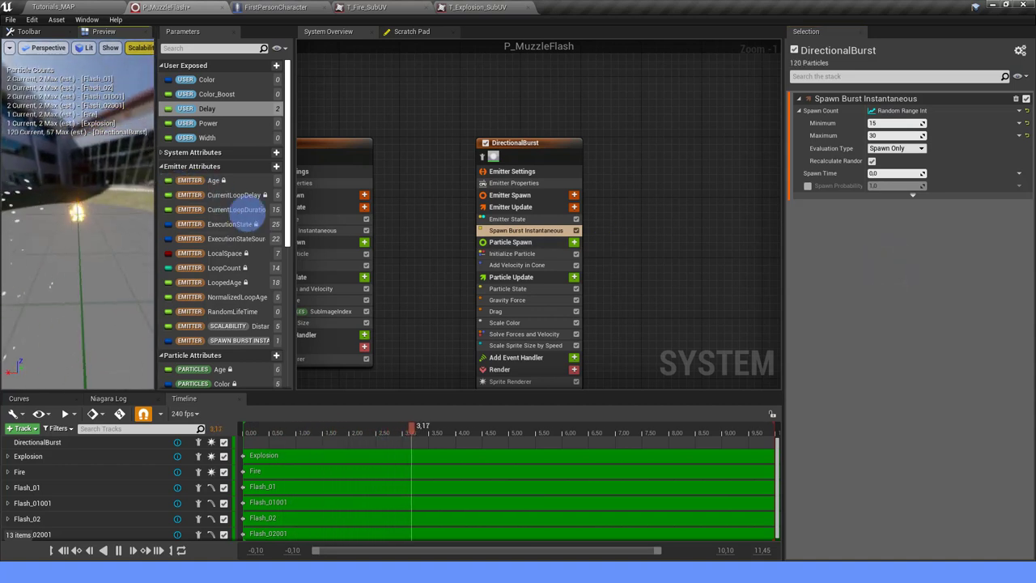
Set Add Velocity in Cone axis to 0, 1, 0, velocity 400–800, cone angle 48.
{"action": "left_click", "coordinate": [537, 265]}
{"action": "left_click", "coordinate": [982, 160]}
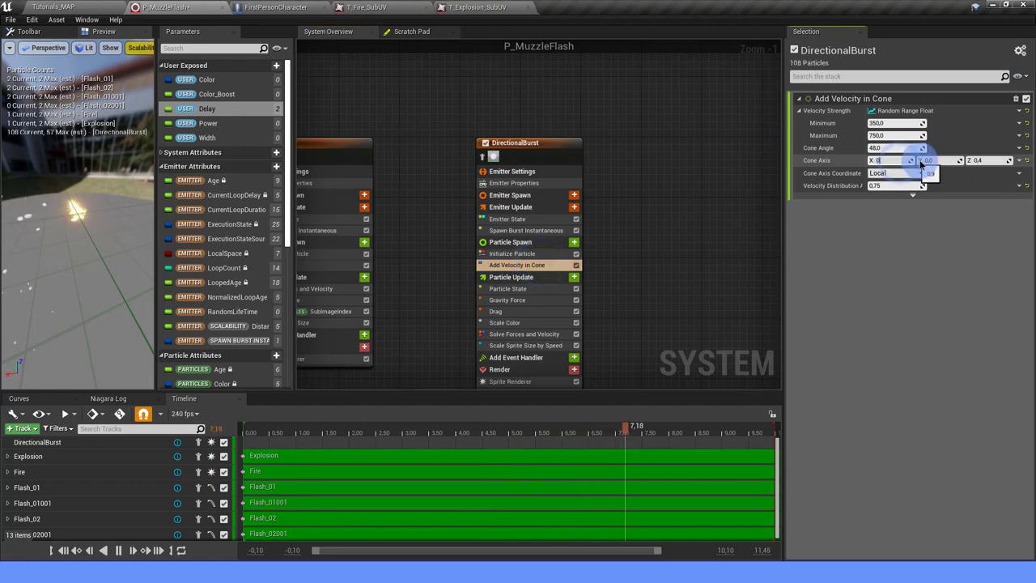
{"action": "left_click", "coordinate": [978, 160]}
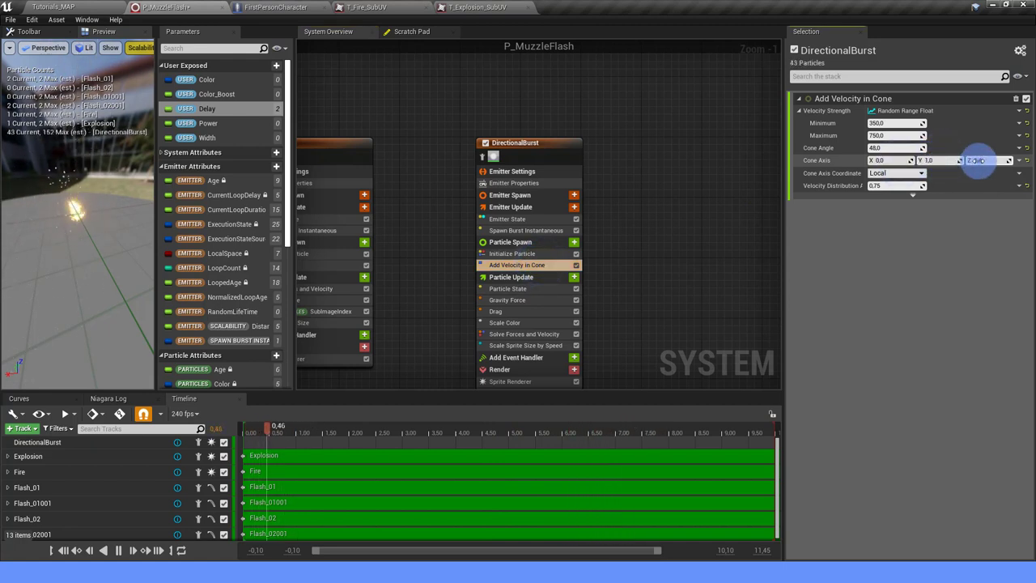
{"action": "left_click", "coordinate": [967, 281]}
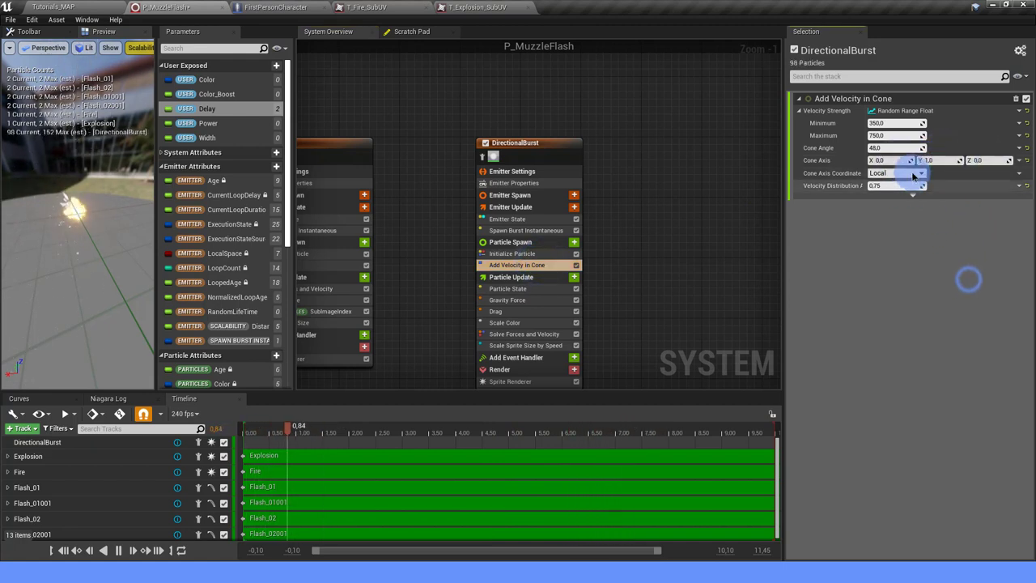
{"action": "left_click", "coordinate": [897, 123]}
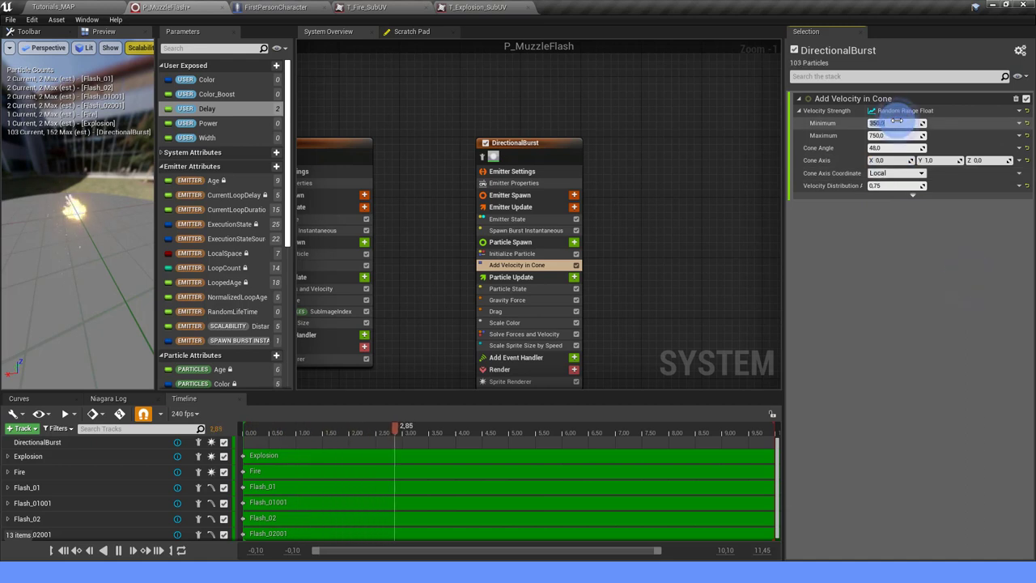
{"action": "type", "text": "400"}
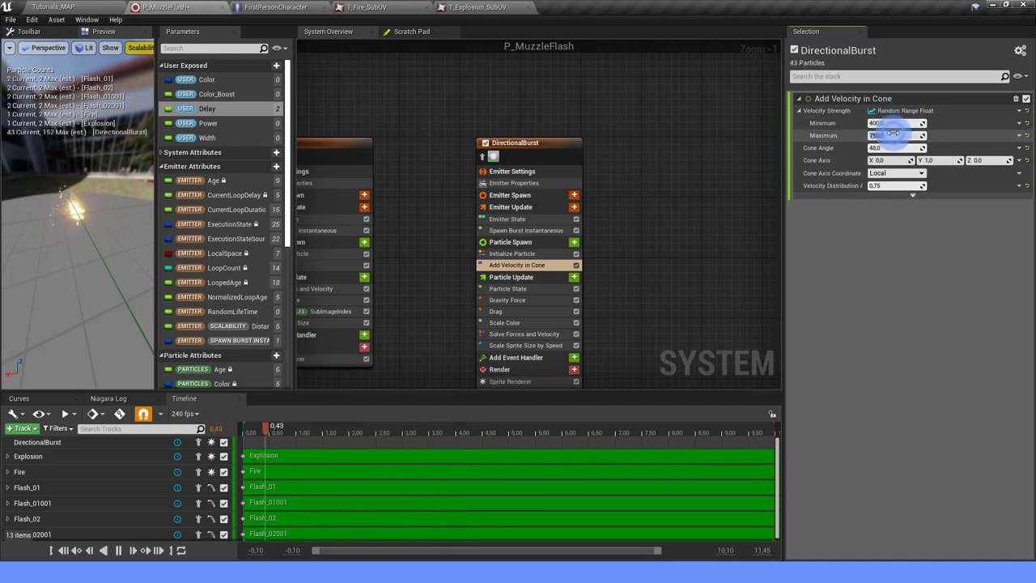
{"action": "type", "text": "00"}
{"action": "left_click", "coordinate": [884, 149]}
{"action": "type", "text": "48"}
{"action": "left_click", "coordinate": [871, 252]}
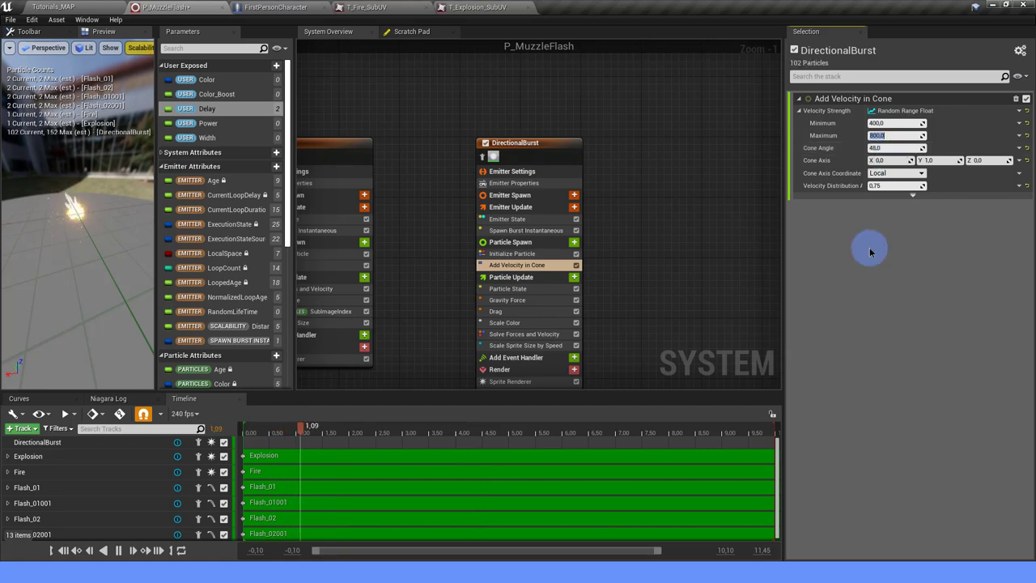
{"action": "left_click_drag", "start_coordinate": [57, 249], "coordinate": [45, 238]}
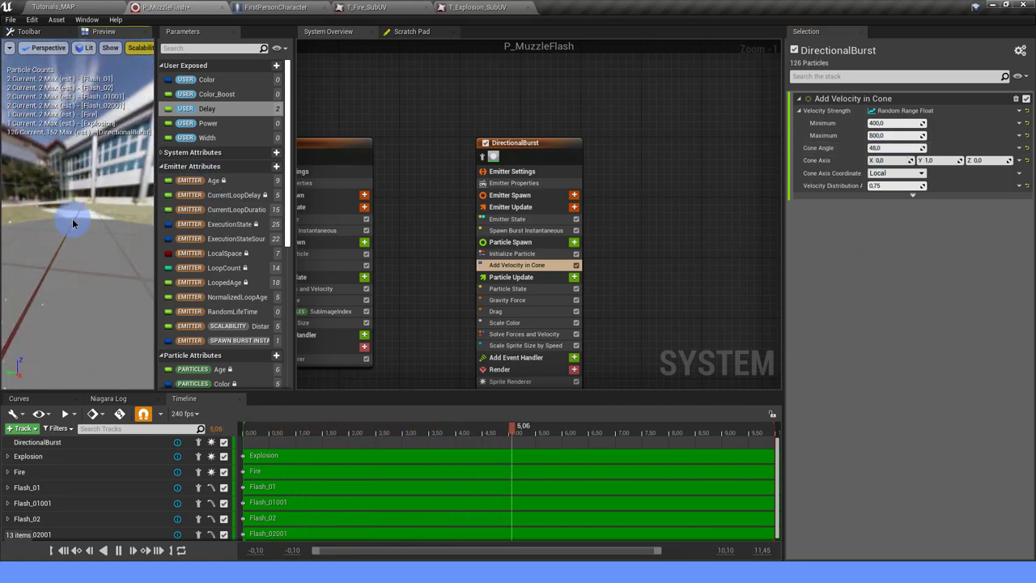
{"action": "left_click_drag", "start_coordinate": [84, 213], "coordinate": [77, 208]}
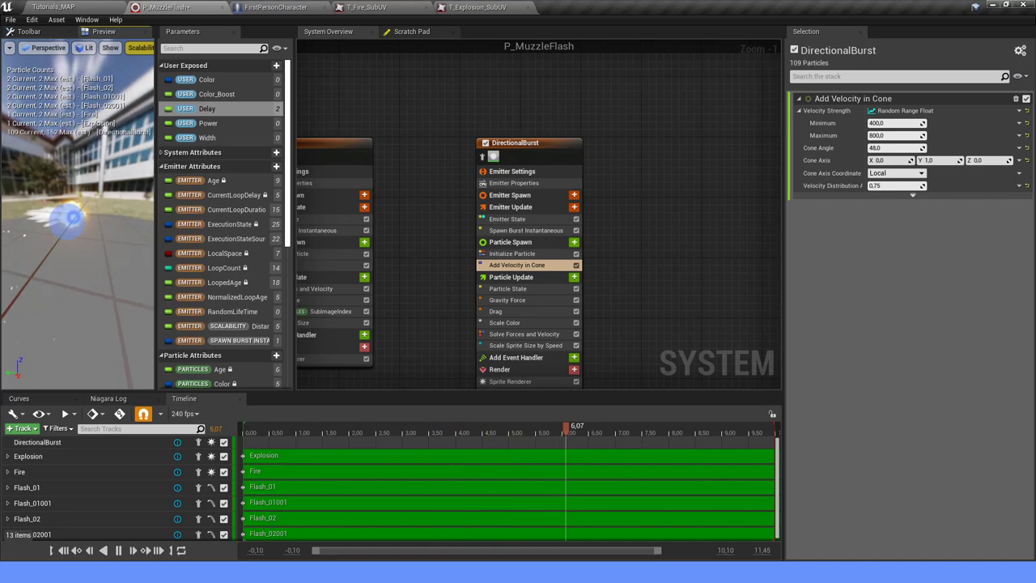
Shorten DirectionalBurst's minimum lifetime to 0.1 and review its Gravity Force and Drag modules.
{"action": "left_click", "coordinate": [512, 255]}
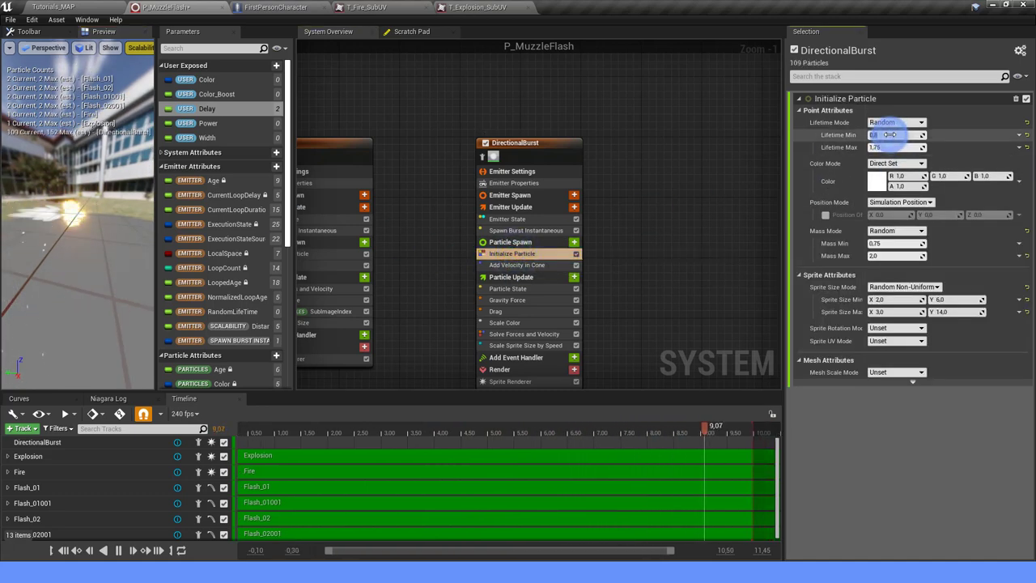
{"action": "left_click_drag", "start_coordinate": [890, 134], "coordinate": [894, 135]}
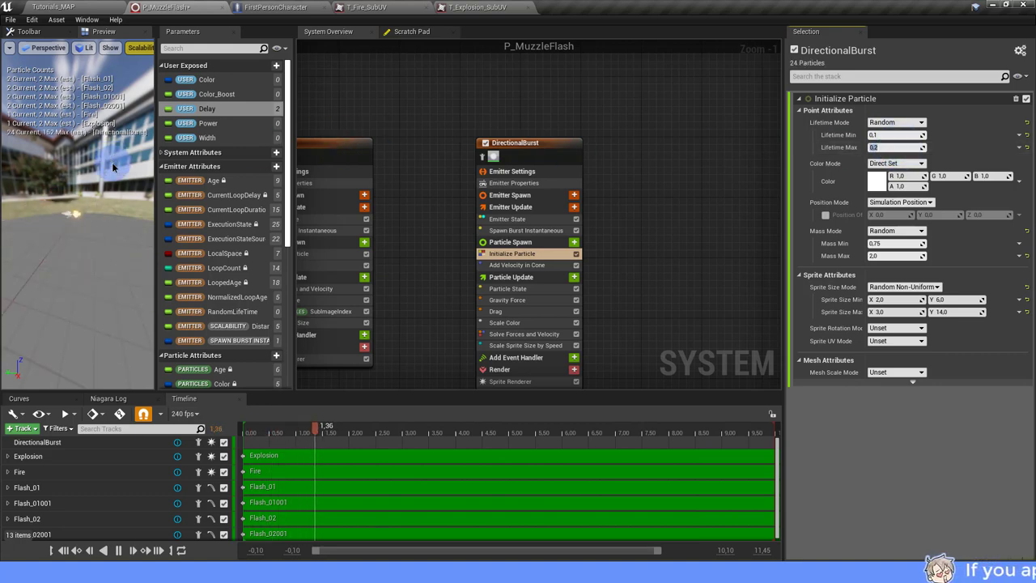
{"action": "mouse_move", "coordinate": [97, 194]}
{"action": "left_mouse_down"}
{"action": "mouse_move", "coordinate": [61, 200]}
{"action": "mouse_move", "coordinate": [89, 203]}
{"action": "left_mouse_up"}
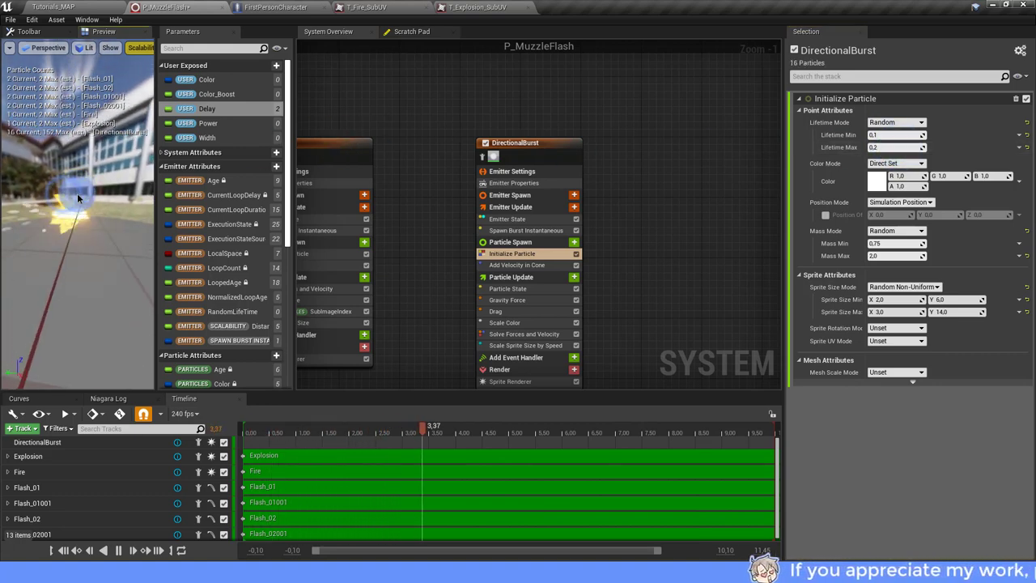
{"action": "left_click", "coordinate": [518, 299]}
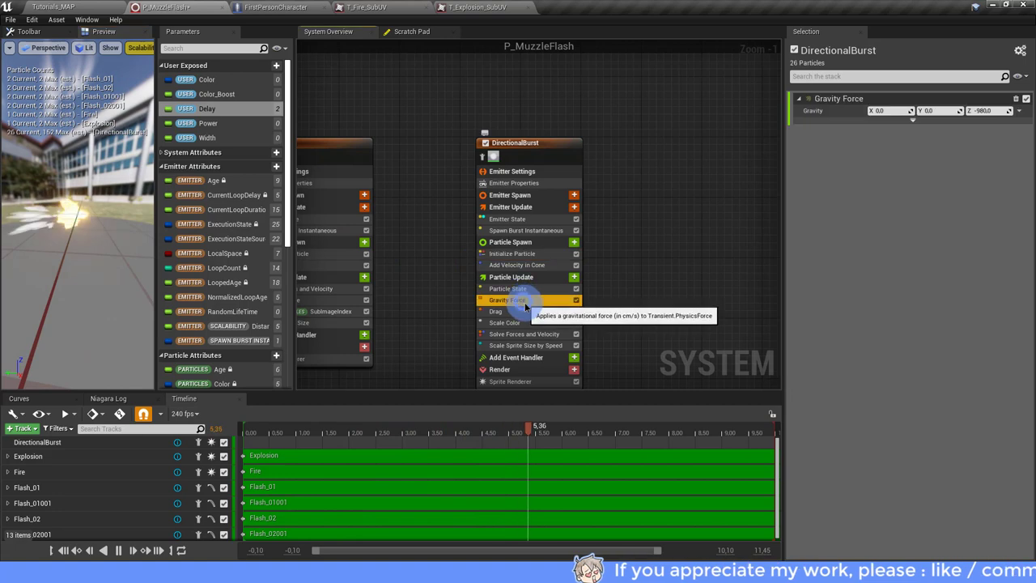
{"action": "left_click", "coordinate": [524, 311]}
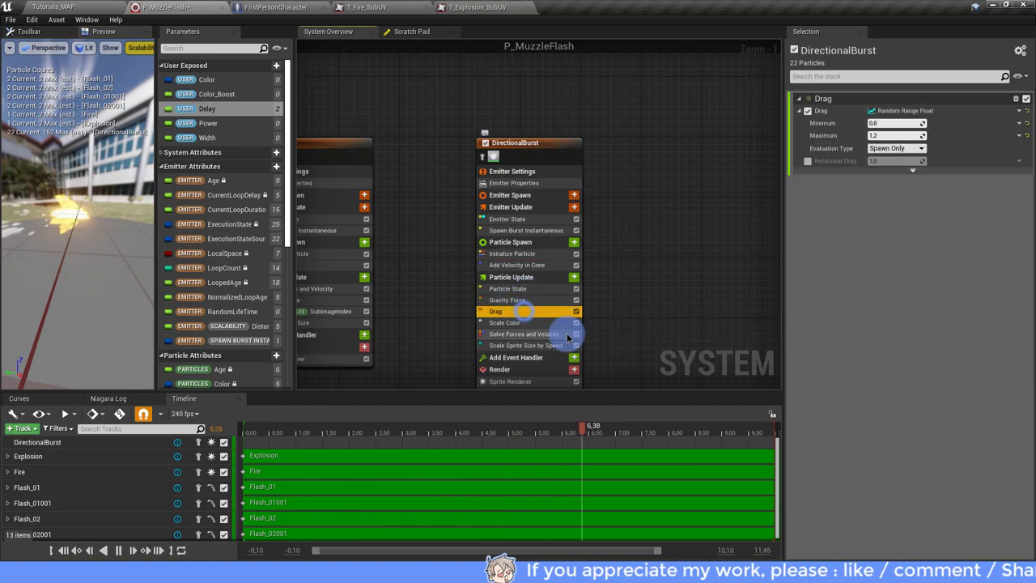
{"action": "left_click", "coordinate": [512, 254]}
Set the spark sprite size minimum to 0.8 × 0.8 and maximum X to 1.0.
{"action": "left_click", "coordinate": [891, 300]}
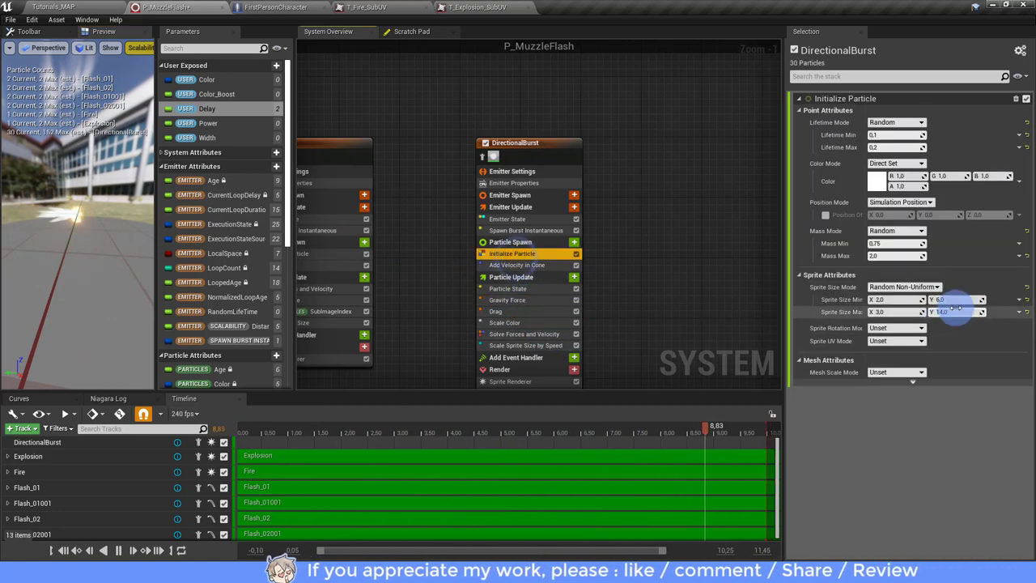
{"action": "type", "text": "1"}
{"action": "left_click", "coordinate": [890, 312]}
{"action": "type", "text": "1"}
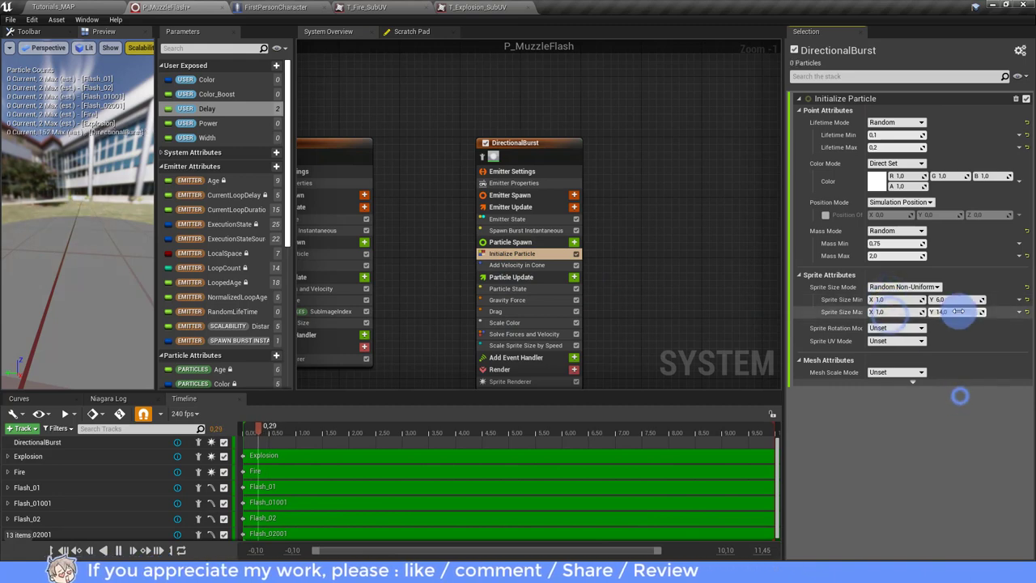
{"action": "left_click", "coordinate": [956, 299]}
{"action": "left_click", "coordinate": [891, 300]}
{"action": "type", "text": "0.8"}
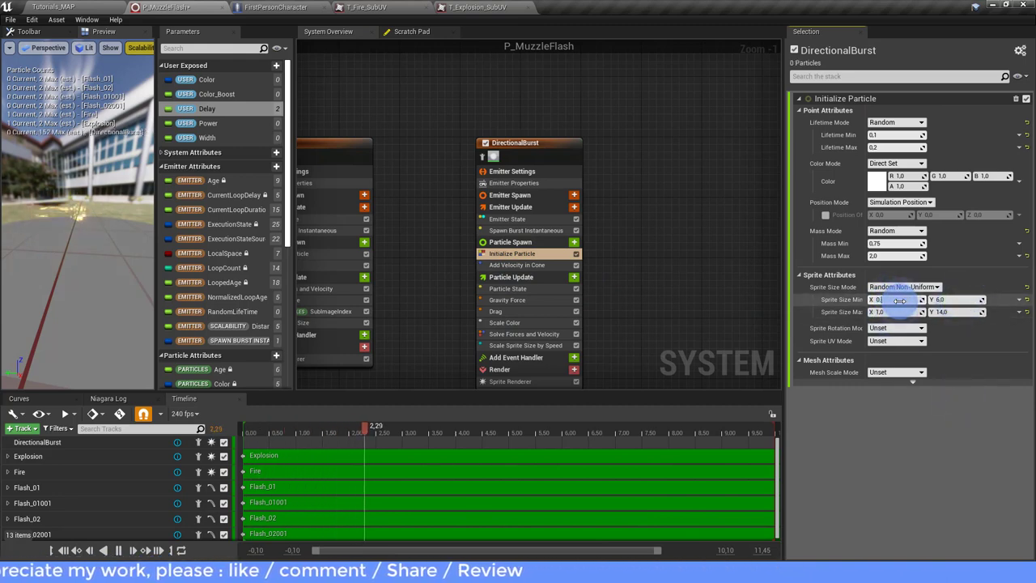
{"action": "key", "text": "Return"}
{"action": "left_click", "coordinate": [963, 300]}
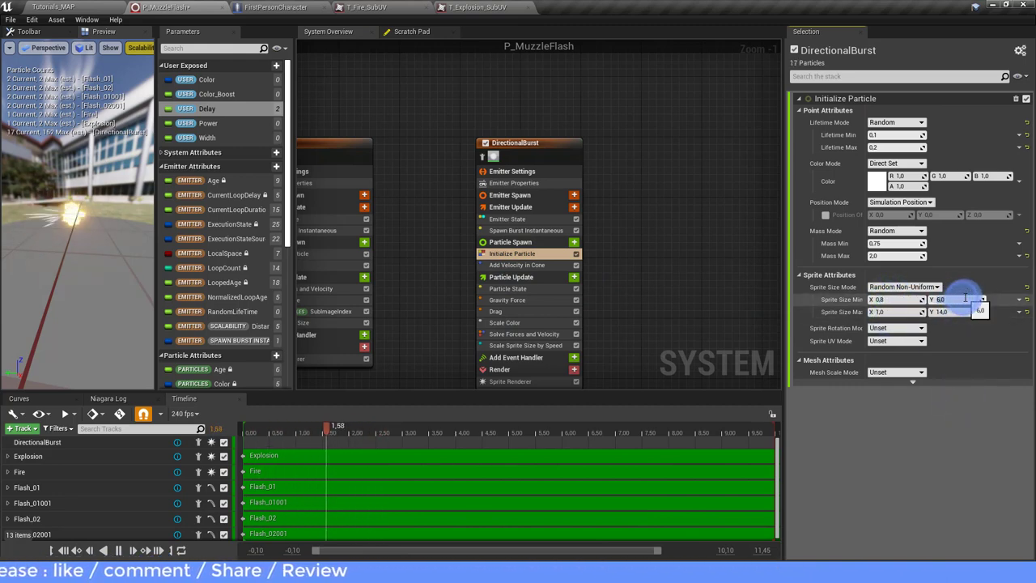
{"action": "type", "text": "0.8"}
{"action": "key", "text": "Return"}
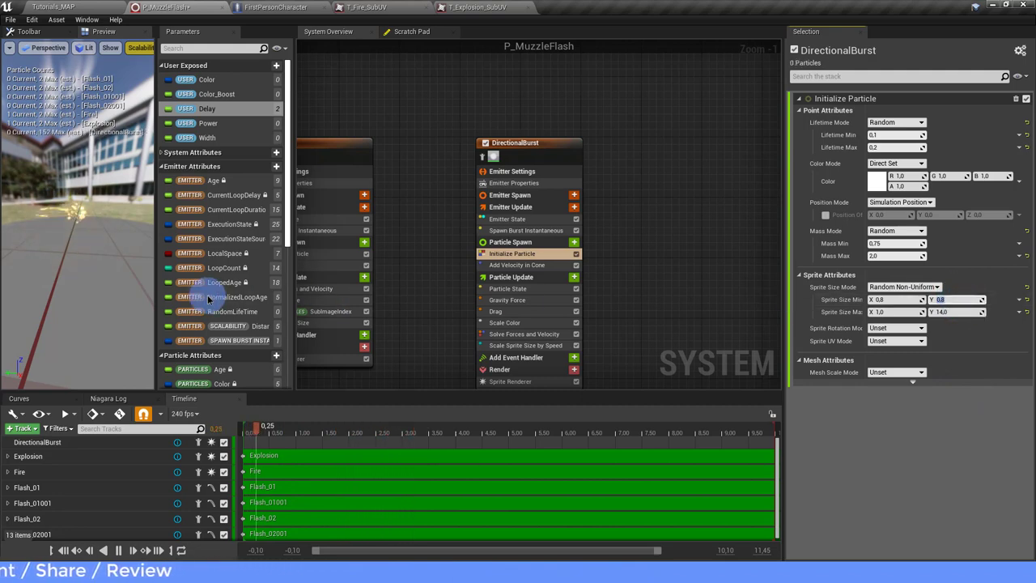
{"action": "left_click", "coordinate": [93, 242]}
{"action": "left_click_drag", "start_coordinate": [81, 227], "coordinate": [53, 222]}
{"action": "type", "text": "6"}
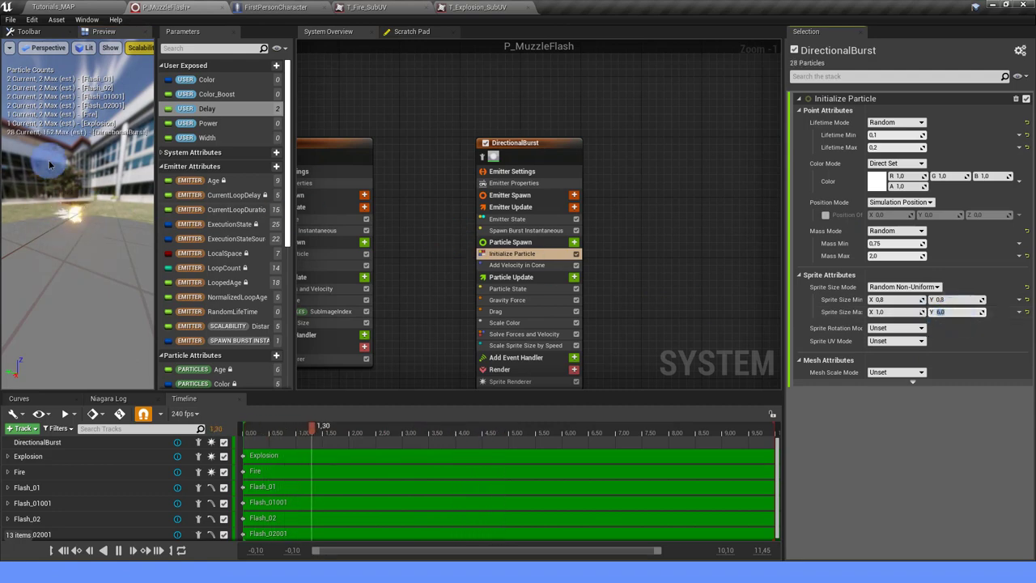
Commit max sprite height 6.0; build Color from Multiply Linear Color, Make Float4 scale, Vector from Float.
{"action": "left_click", "coordinate": [897, 186]}
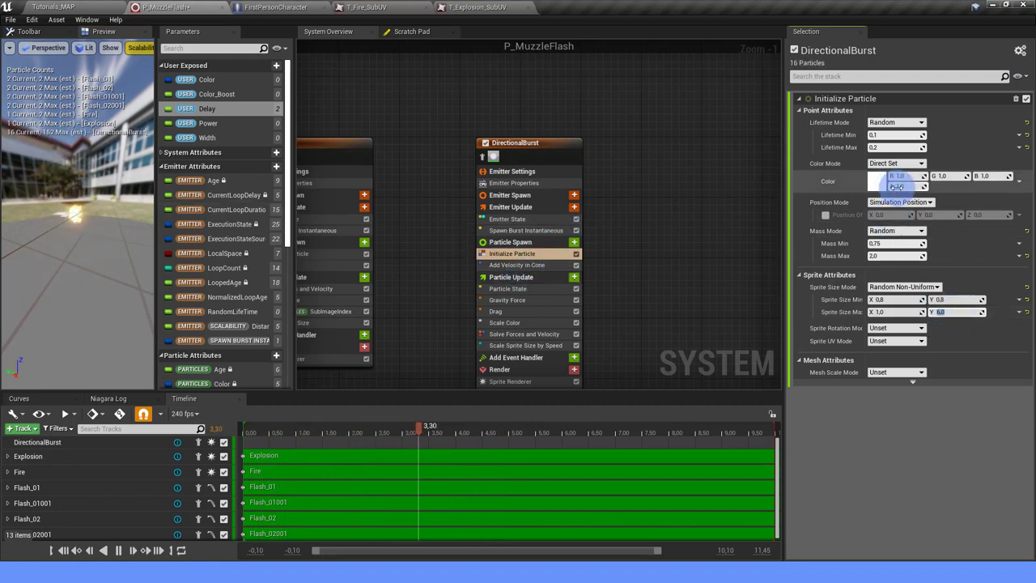
{"action": "left_click", "coordinate": [1020, 181]}
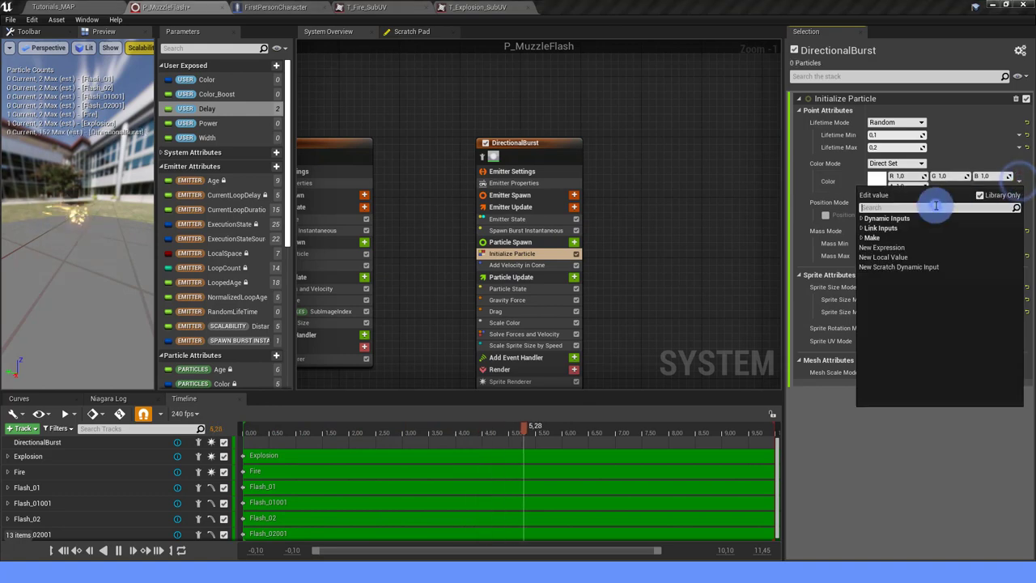
{"action": "type", "text": "MULT"}
{"action": "left_click", "coordinate": [897, 227]}
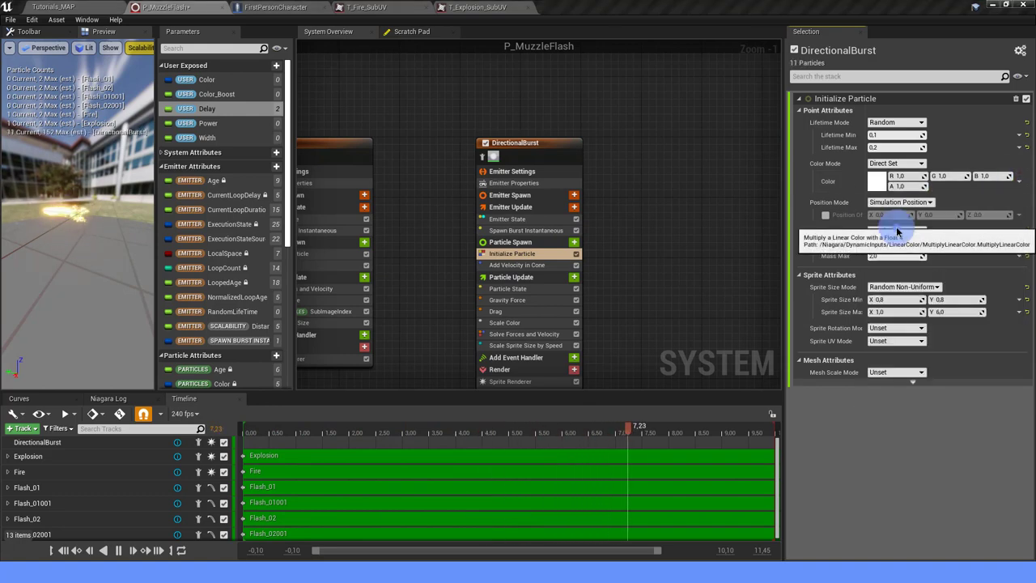
{"action": "left_click", "coordinate": [1020, 211]}
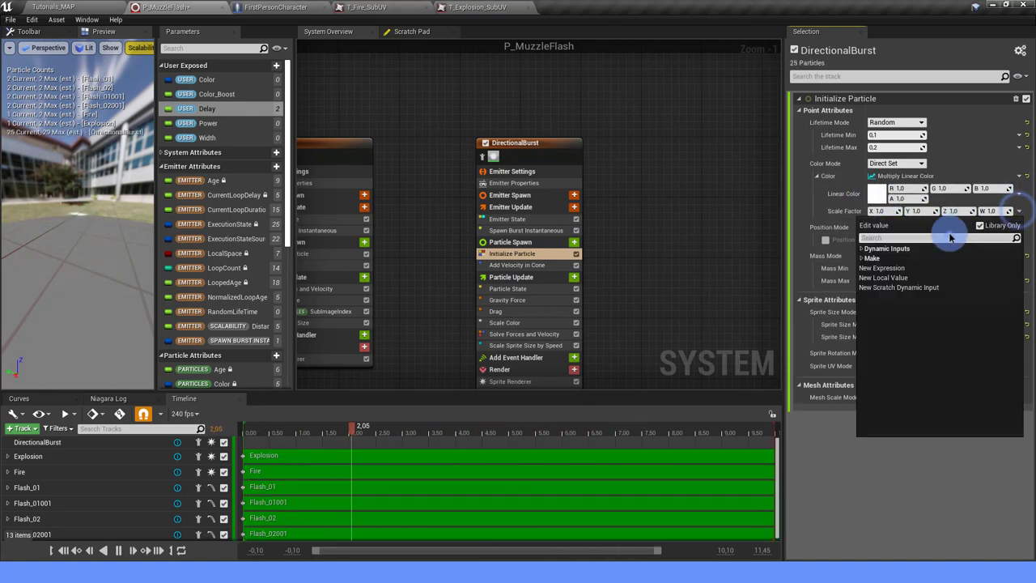
{"action": "type", "text": "FLOAT"}
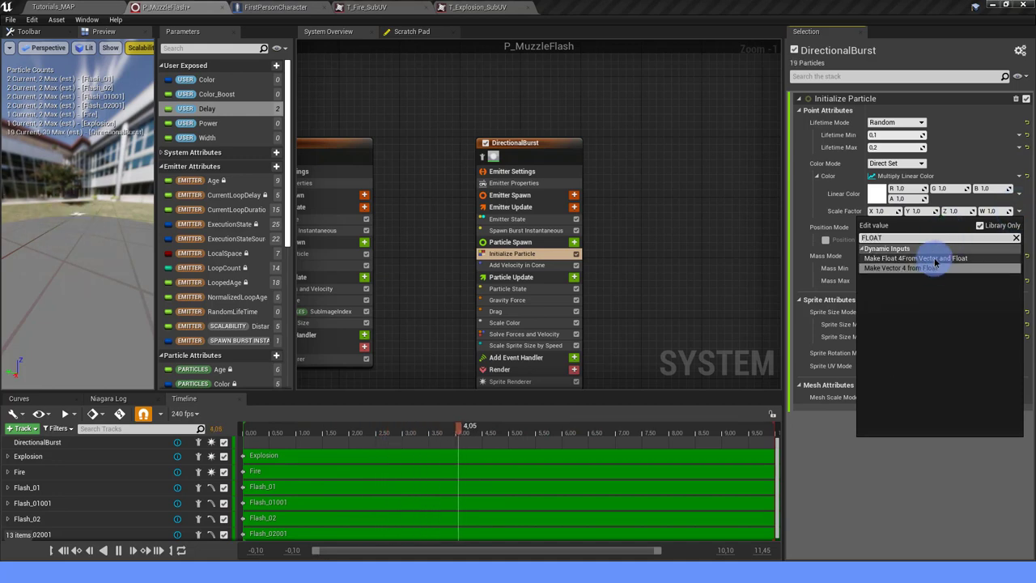
{"action": "left_click", "coordinate": [935, 260]}
{"action": "left_click", "coordinate": [1022, 224]}
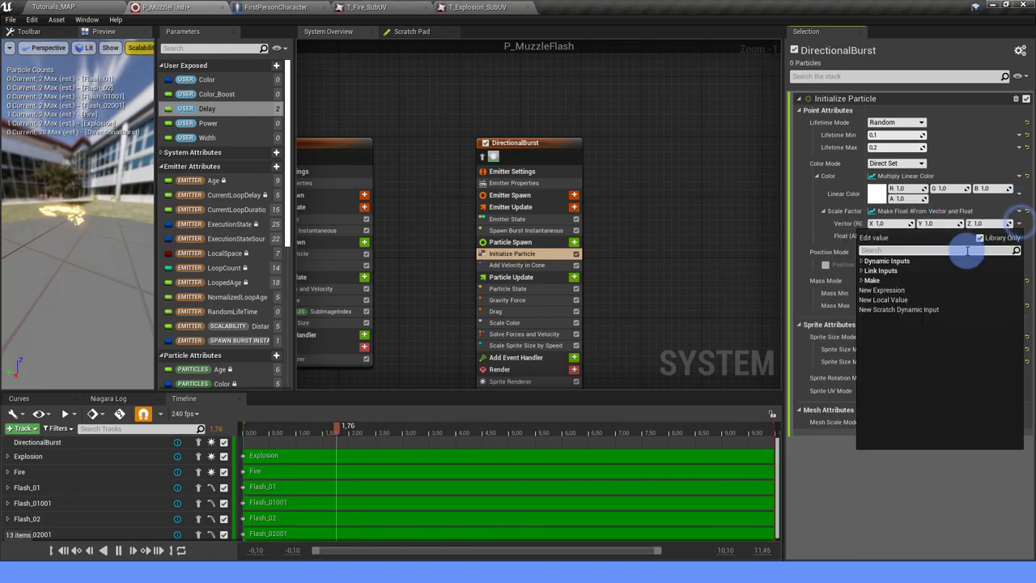
{"action": "type", "text": "FLOAT"}
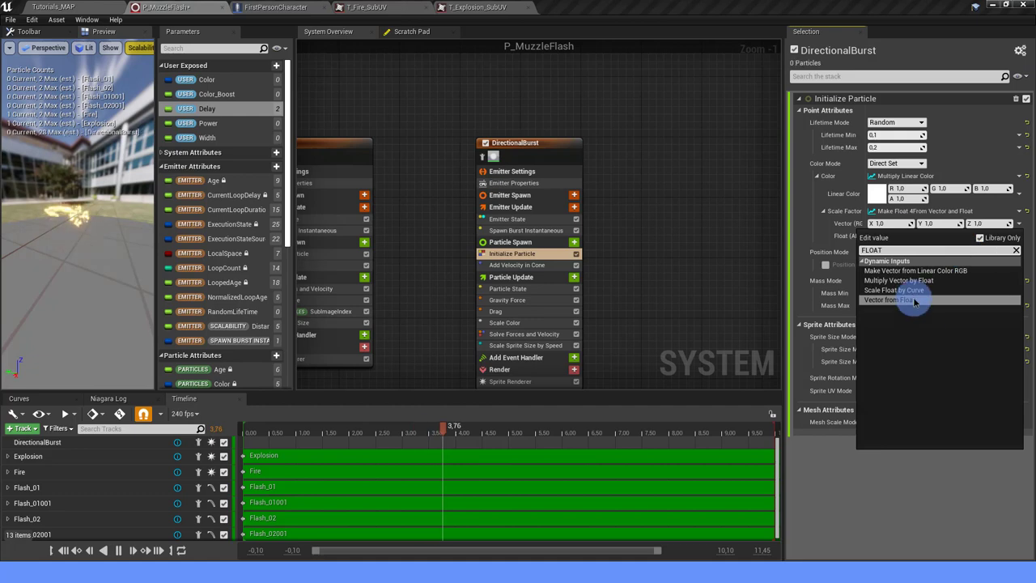
{"action": "left_click", "coordinate": [915, 301]}
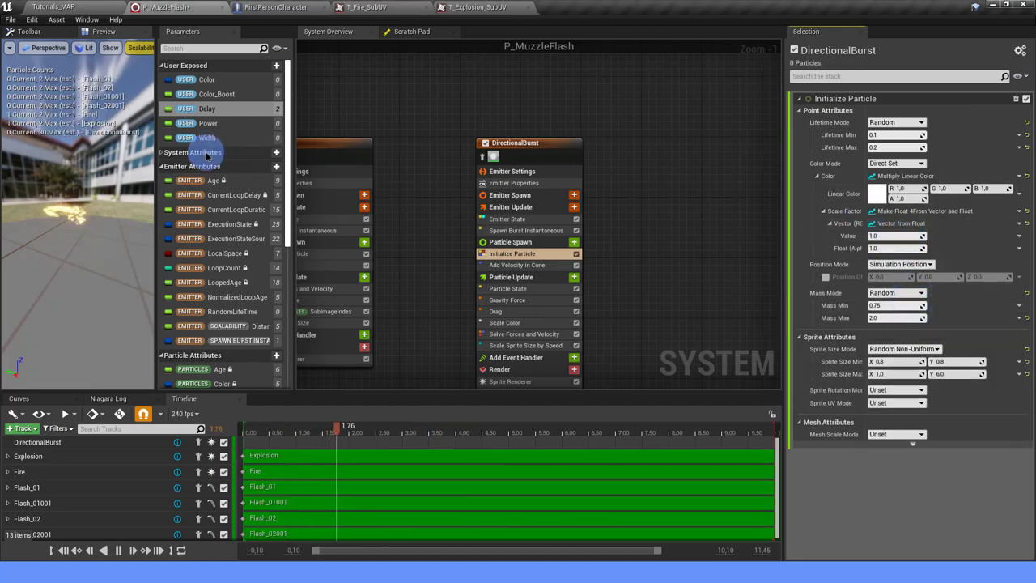
Link the linear colour to User Color and the scale value to User Color_Boost.
{"action": "left_click", "coordinate": [213, 80]}
{"action": "left_click_drag", "start_coordinate": [294, 92], "coordinate": [875, 196]}
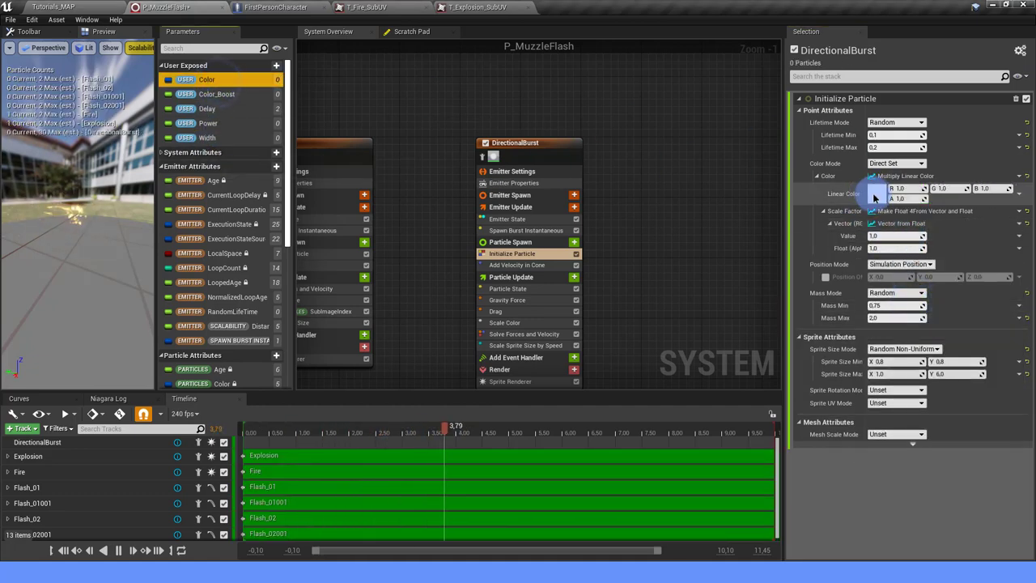
{"action": "left_click_drag", "start_coordinate": [212, 80], "coordinate": [883, 191]}
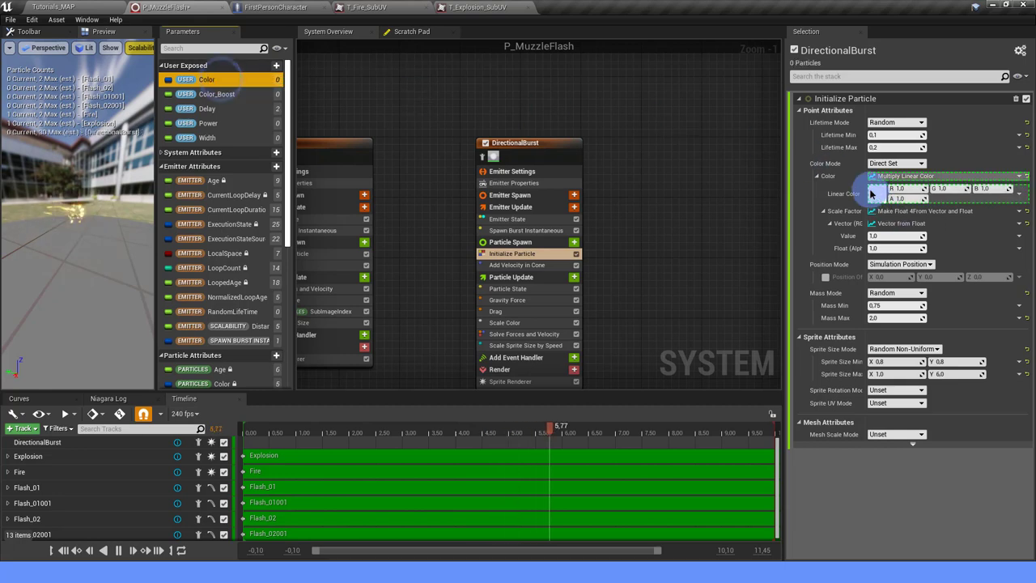
{"action": "left_click_drag", "start_coordinate": [218, 96], "coordinate": [891, 236]}
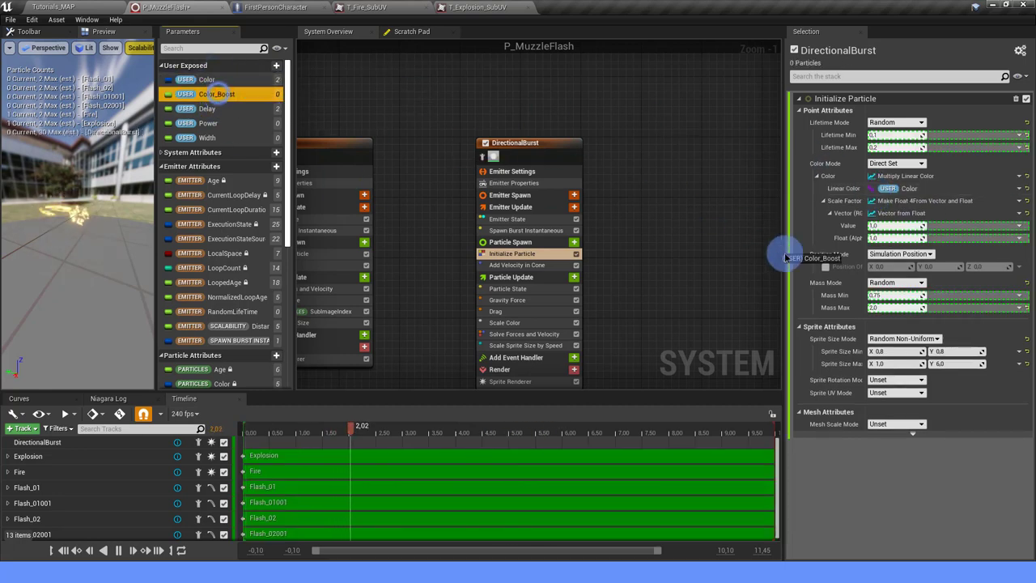
{"action": "left_click_drag", "start_coordinate": [617, 240], "coordinate": [895, 226]}
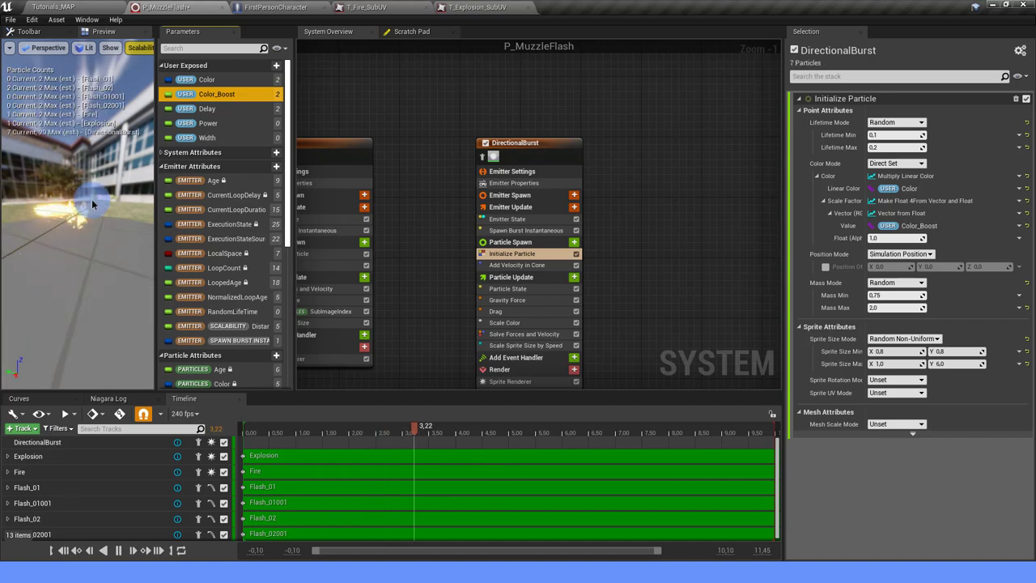
{"action": "left_click_drag", "start_coordinate": [92, 204], "coordinate": [70, 185]}
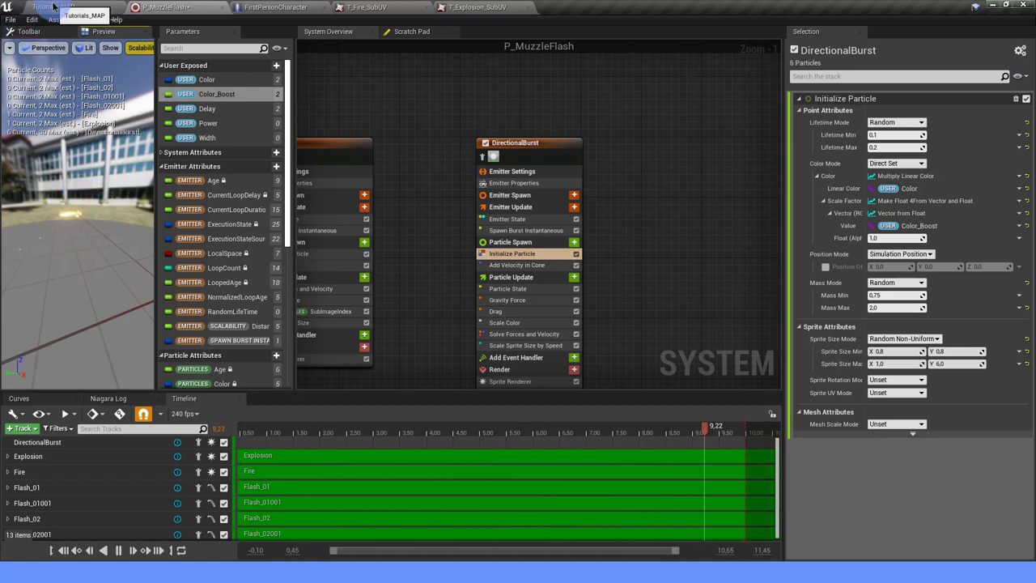
{"action": "left_click_drag", "start_coordinate": [70, 54], "coordinate": [69, 54]}
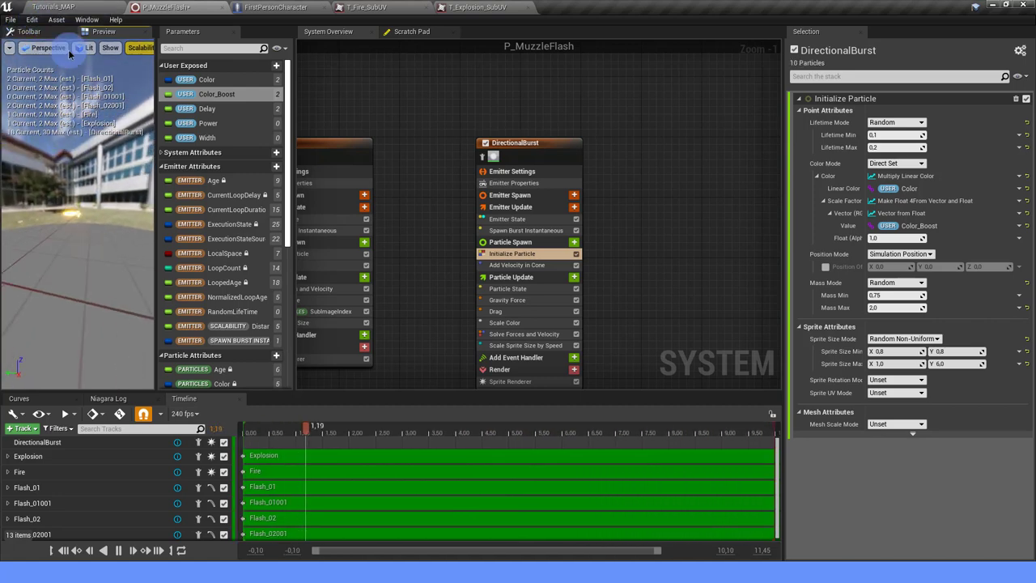
Play Tutorials_MAP, fire the gun repeatedly to test the updated flash, then reopen P_MuzzleFlash.
{"action": "left_click", "coordinate": [91, 6]}
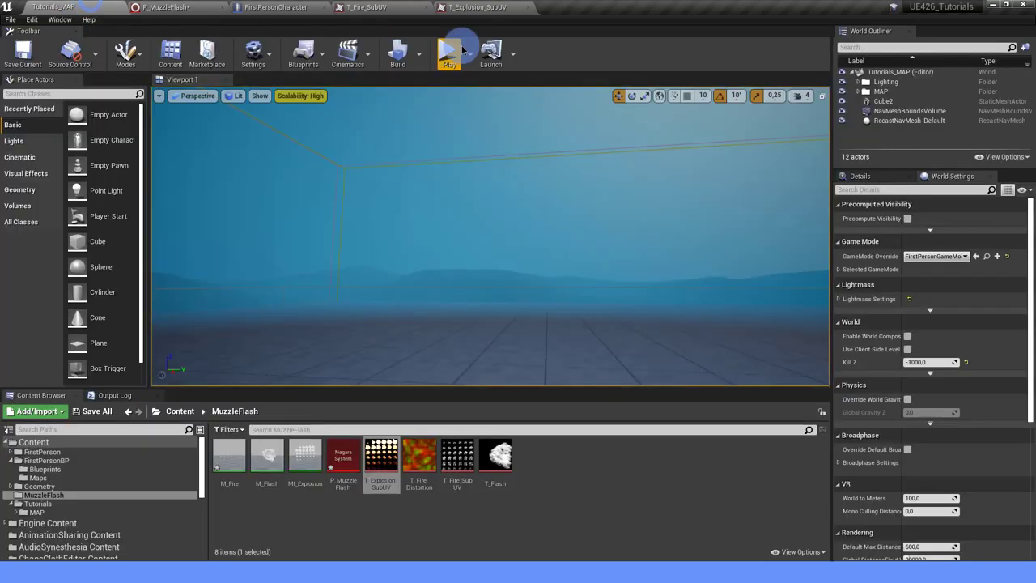
{"action": "left_click", "coordinate": [463, 48]}
{"action": "left_click", "coordinate": [486, 84]}
{"action": "left_click", "coordinate": [489, 237]}
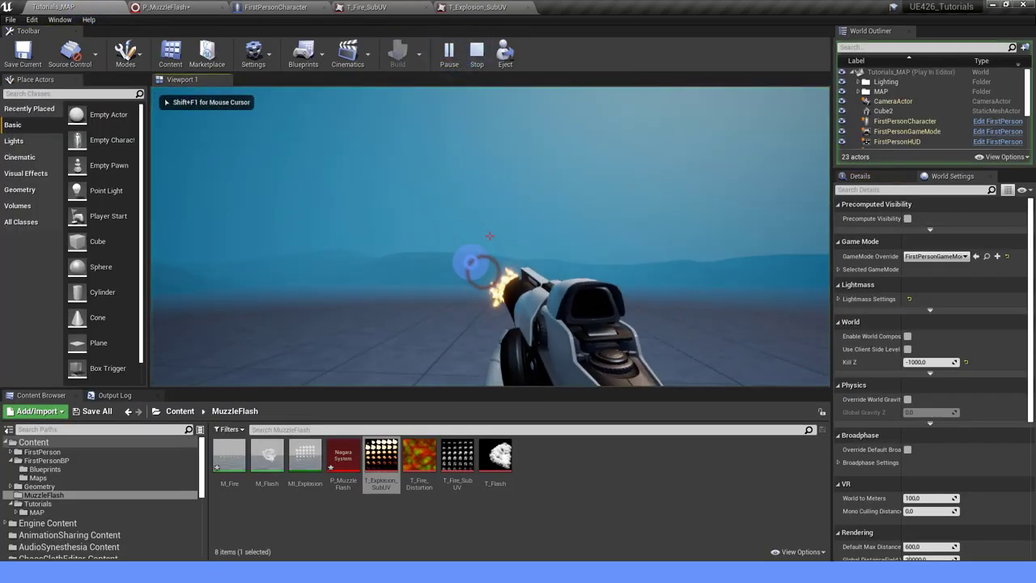
{"action": "left_click", "coordinate": [489, 237]}
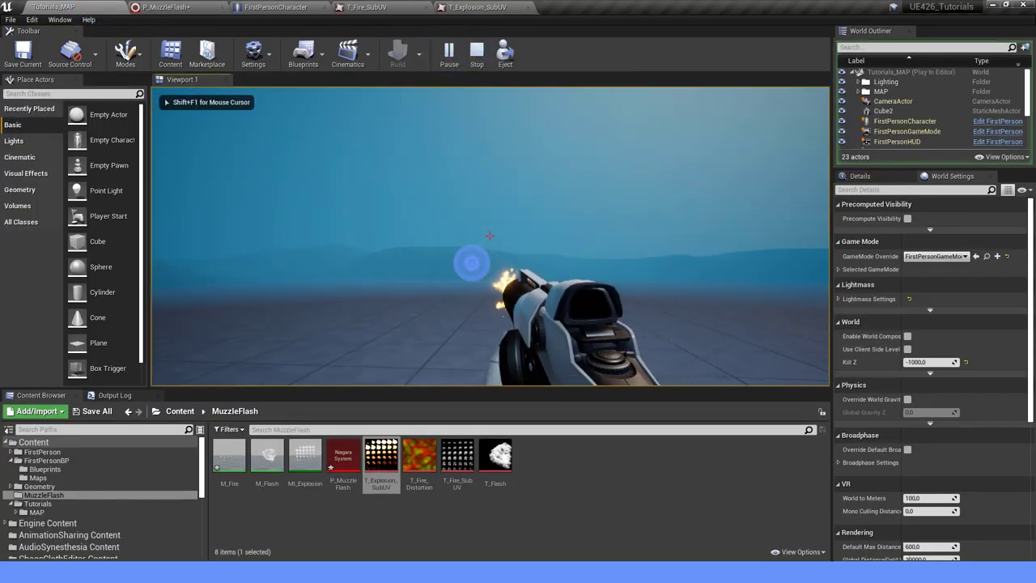
{"action": "left_click", "coordinate": [489, 236]}
{"action": "left_click", "coordinate": [489, 236]}
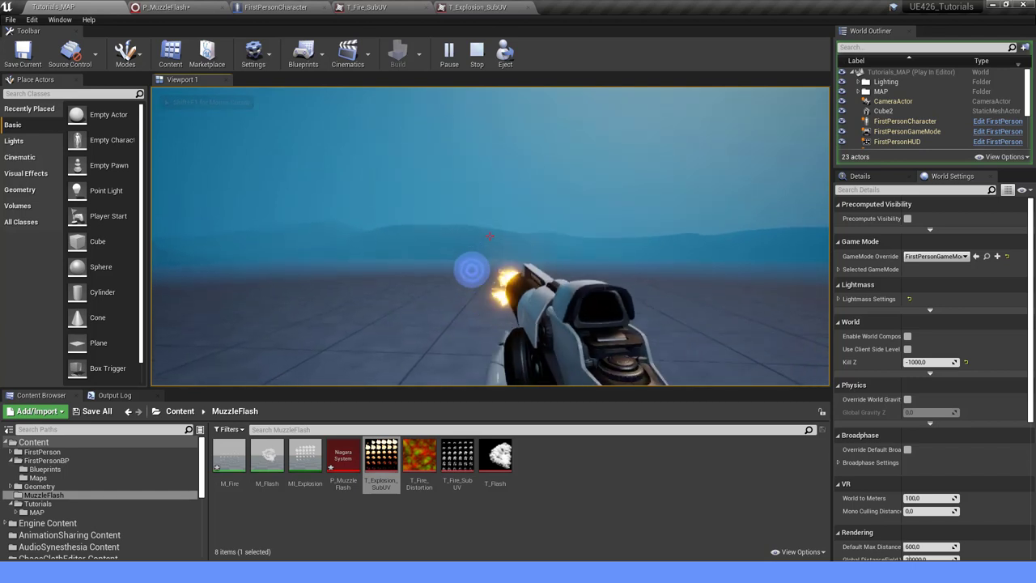
{"action": "left_click", "coordinate": [489, 236]}
{"action": "left_click", "coordinate": [489, 237]}
{"action": "left_click", "coordinate": [490, 237]}
{"action": "left_click", "coordinate": [489, 236]}
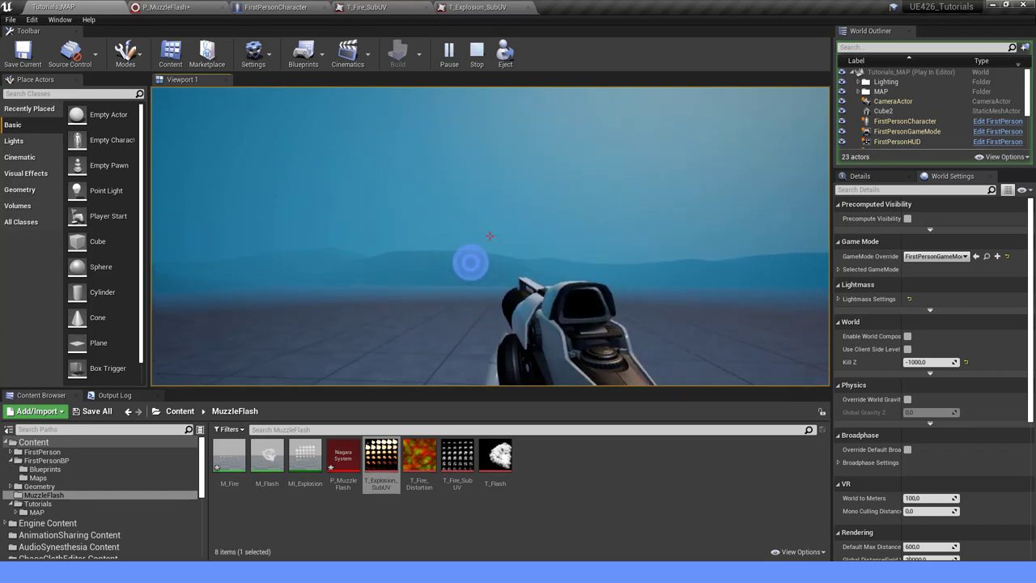
{"action": "key", "text": "Escape"}
{"action": "left_click", "coordinate": [162, 6]}
Set the DirectionalBurst Add Velocity in Cone speed to Min 600 and Max 1000.
{"action": "left_click", "coordinate": [532, 266]}
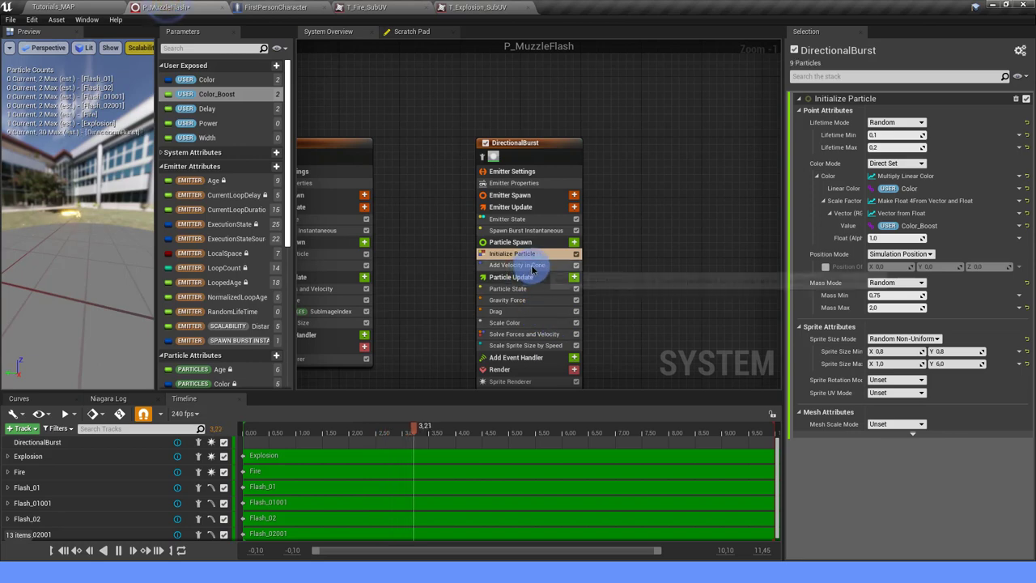
{"action": "left_click", "coordinate": [890, 123]}
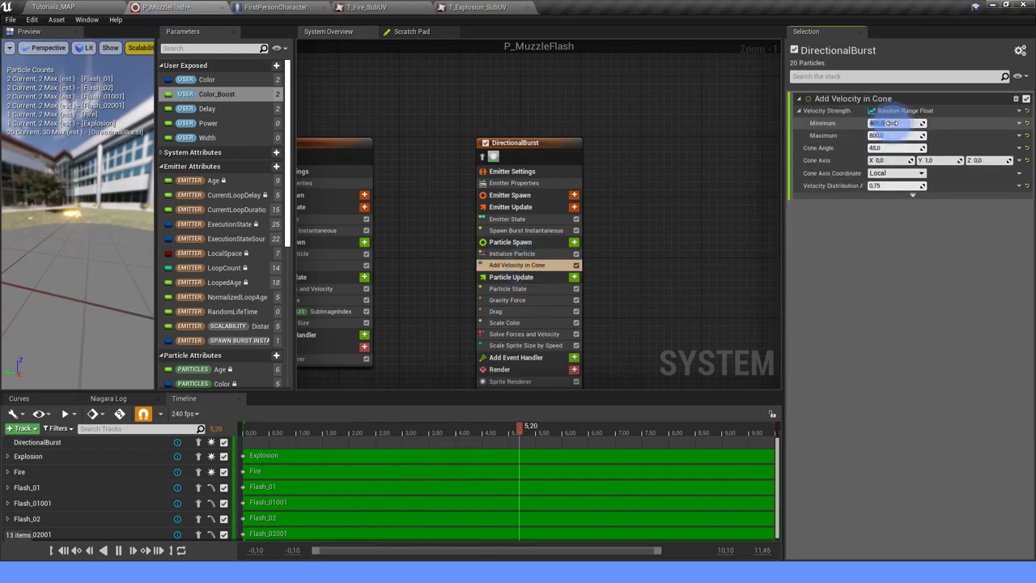
{"action": "type", "text": "50"}
{"action": "left_click", "coordinate": [891, 135]}
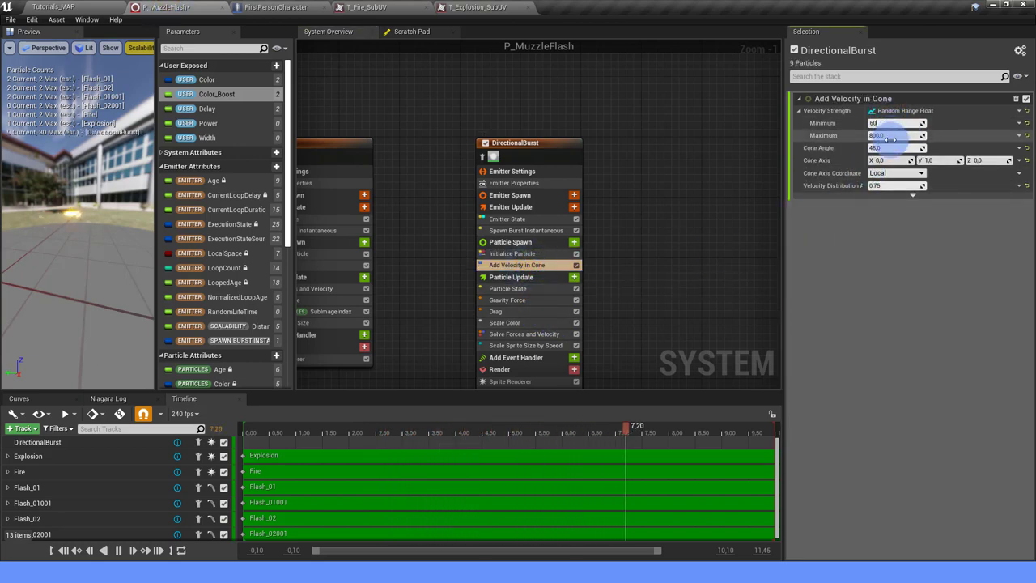
{"action": "type", "text": "0"}
{"action": "key", "text": "Tab"}
{"action": "type", "text": "1000"}
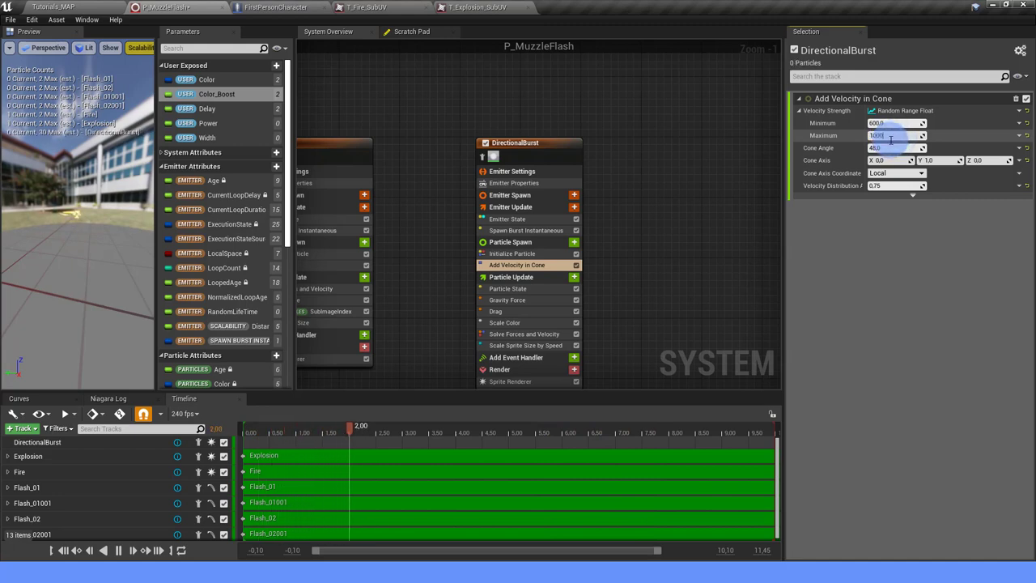
{"action": "key", "text": "Return"}
Set the Add Velocity in Cone angle to 55.
{"action": "left_click", "coordinate": [968, 103]}
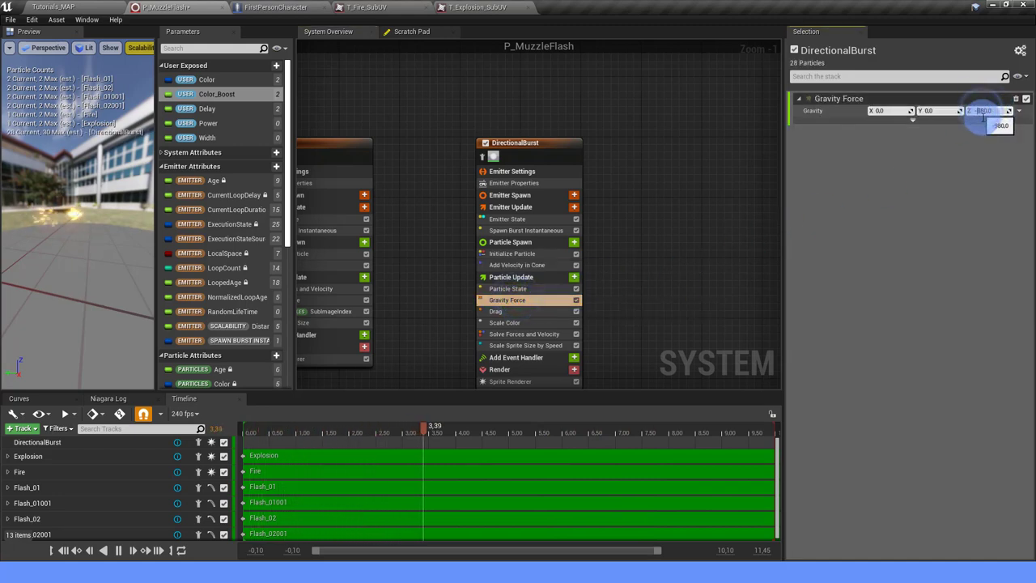
{"action": "left_click", "coordinate": [518, 254]}
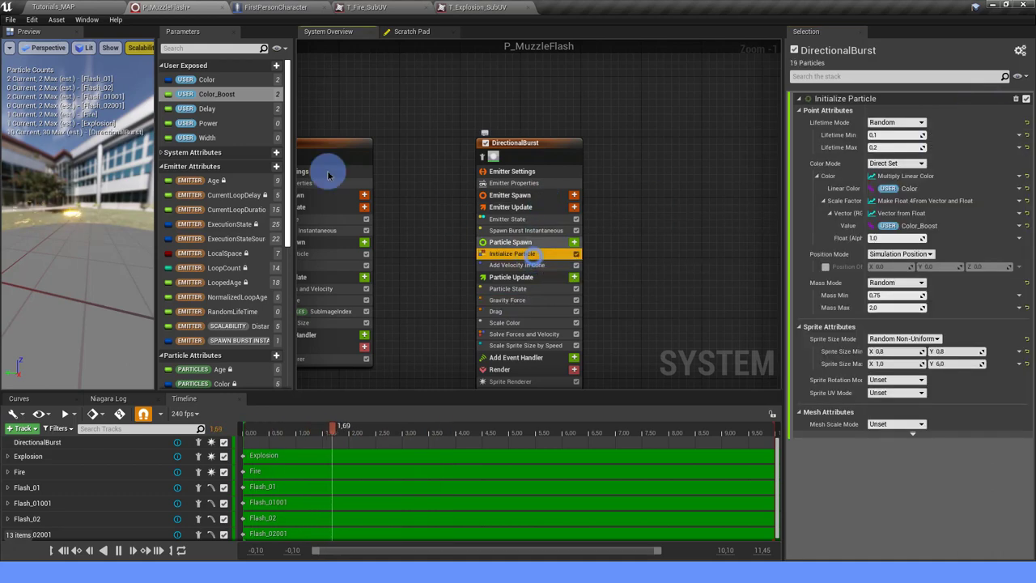
{"action": "mouse_move", "coordinate": [101, 161]}
{"action": "left_mouse_down"}
{"action": "mouse_move", "coordinate": [81, 185]}
{"action": "mouse_move", "coordinate": [380, 271]}
{"action": "left_mouse_up"}
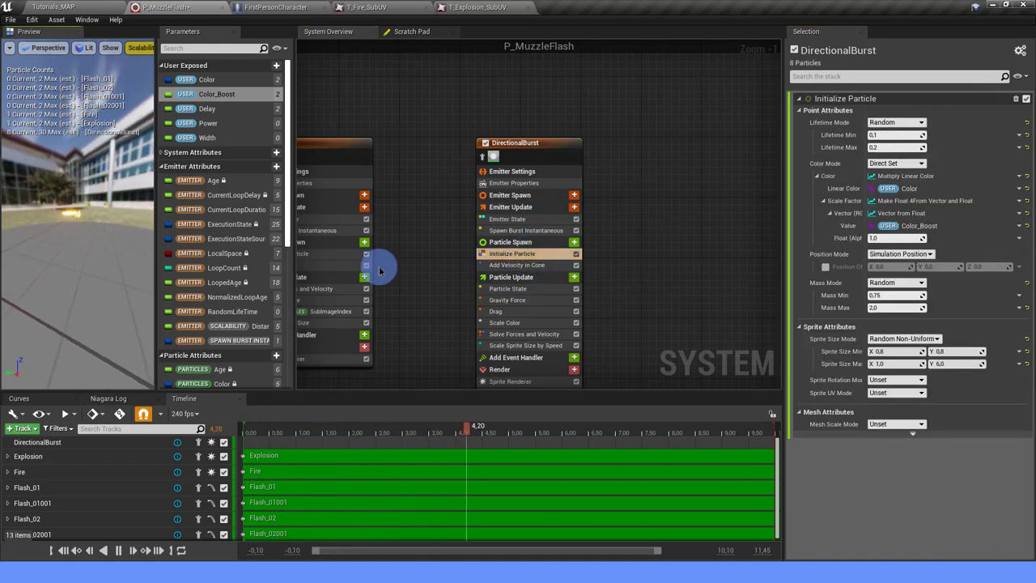
{"action": "left_click", "coordinate": [509, 266]}
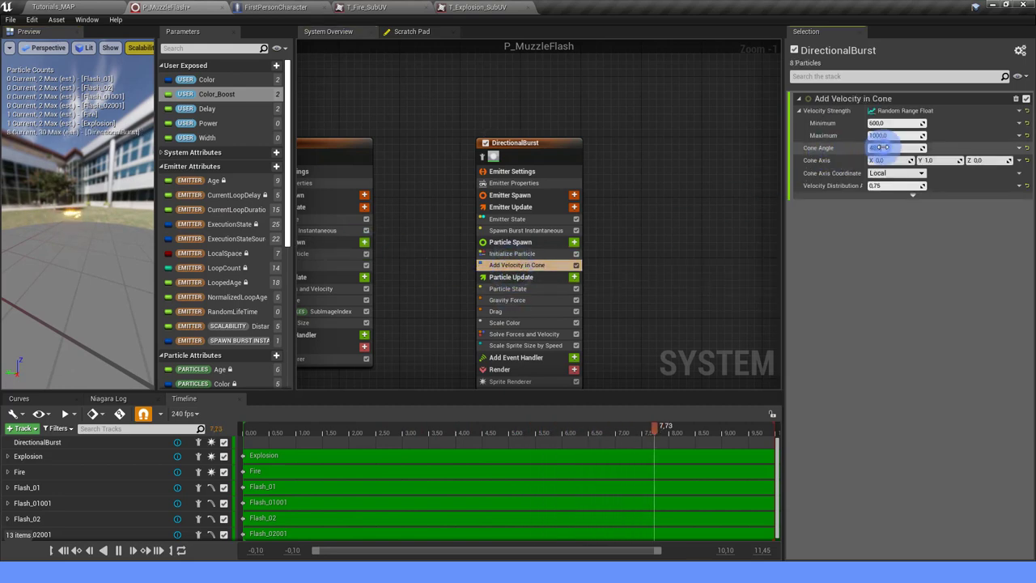
{"action": "type", "text": "55"}
{"action": "key", "text": "Return"}
Set the Initialize Particle minimum lifetime to 0.05, then return to Tutorials_MAP.
{"action": "mouse_move", "coordinate": [112, 253]}
{"action": "left_mouse_down"}
{"action": "mouse_move", "coordinate": [46, 242]}
{"action": "mouse_move", "coordinate": [80, 234]}
{"action": "left_mouse_up"}
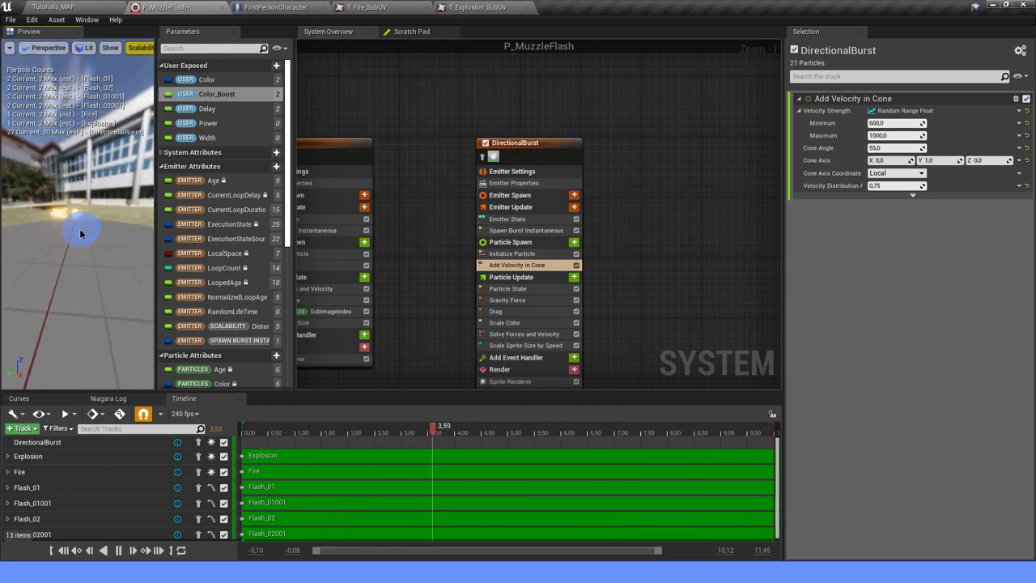
{"action": "left_click", "coordinate": [519, 257]}
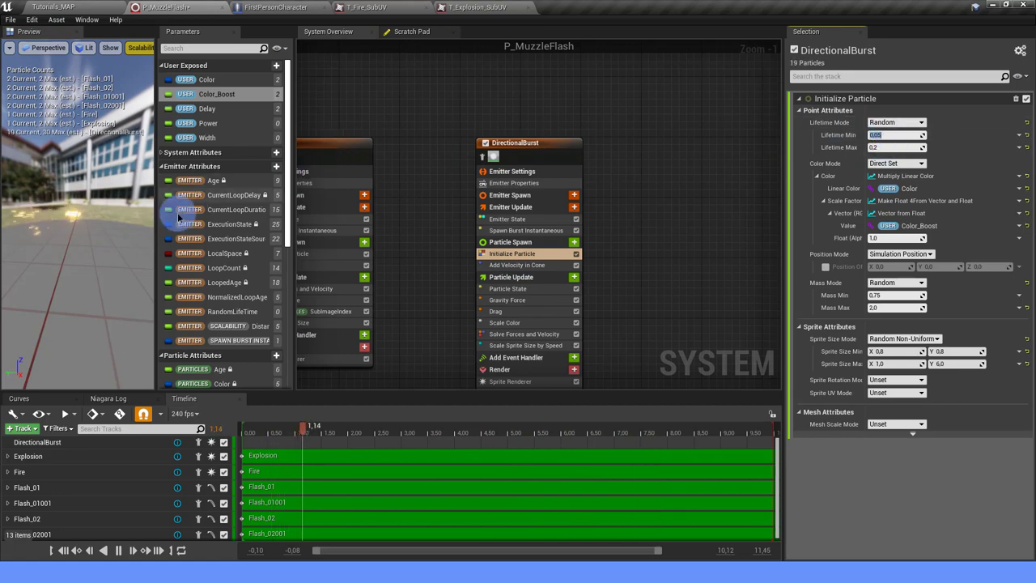
{"action": "mouse_move", "coordinate": [120, 212]}
{"action": "left_mouse_down"}
{"action": "mouse_move", "coordinate": [22, 228]}
{"action": "mouse_move", "coordinate": [121, 205]}
{"action": "left_mouse_up"}
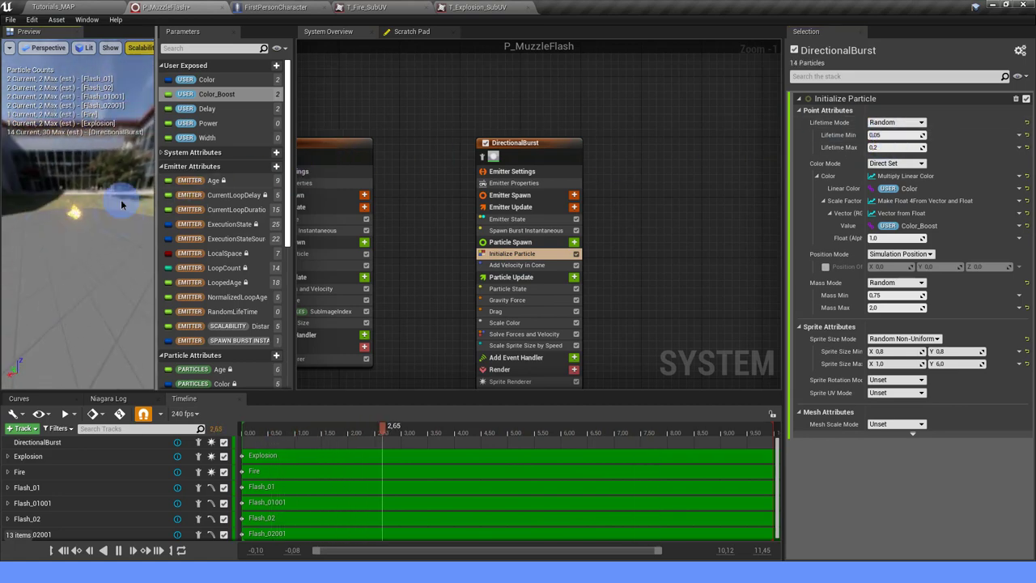
{"action": "left_click", "coordinate": [44, 6]}
Play Tutorials_MAP, fire seven test shots, stop, and reopen P_MuzzleFlash.
{"action": "left_click", "coordinate": [446, 55]}
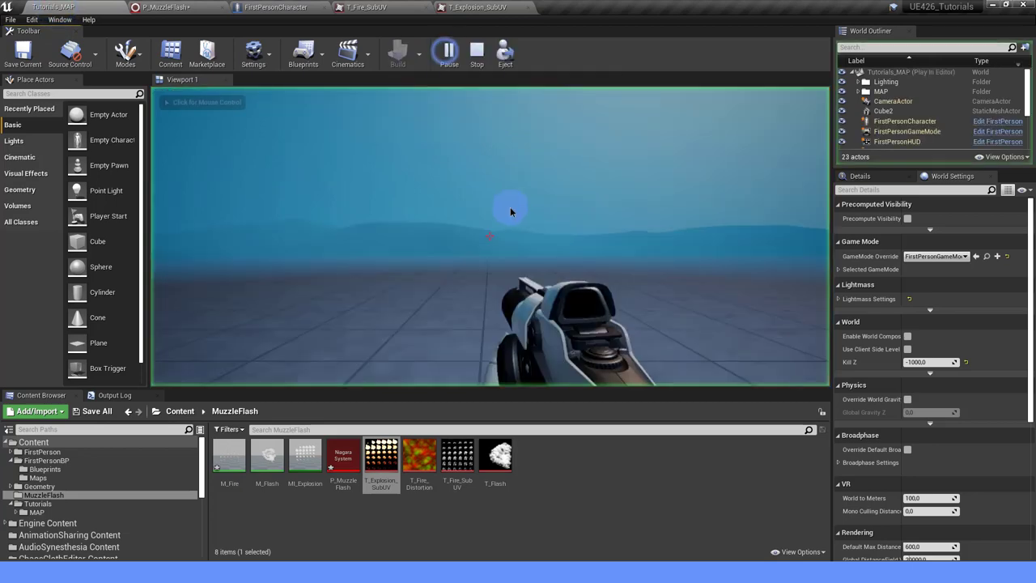
{"action": "left_click", "coordinate": [489, 236]}
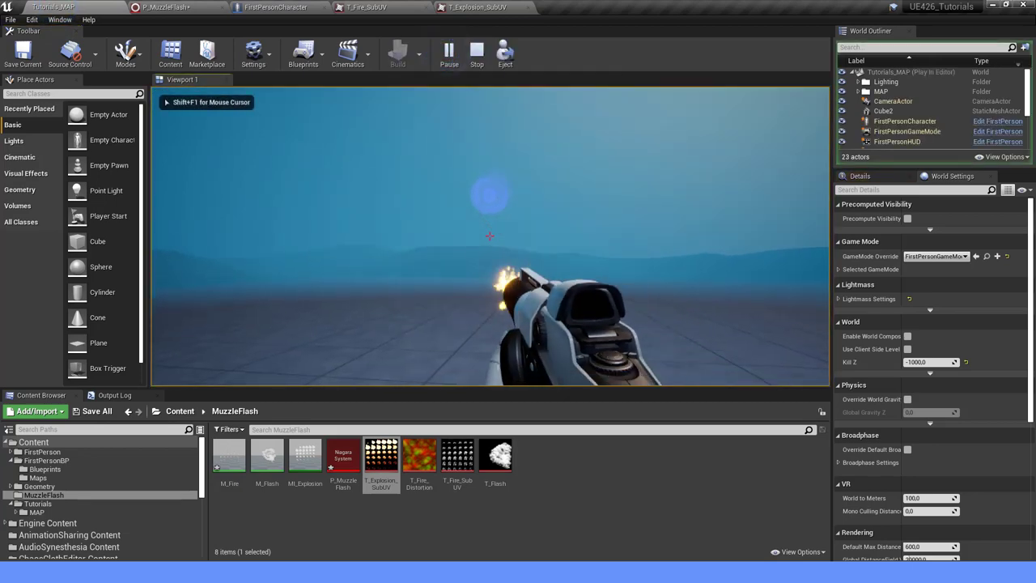
{"action": "left_click", "coordinate": [489, 236]}
{"action": "left_click", "coordinate": [490, 236]}
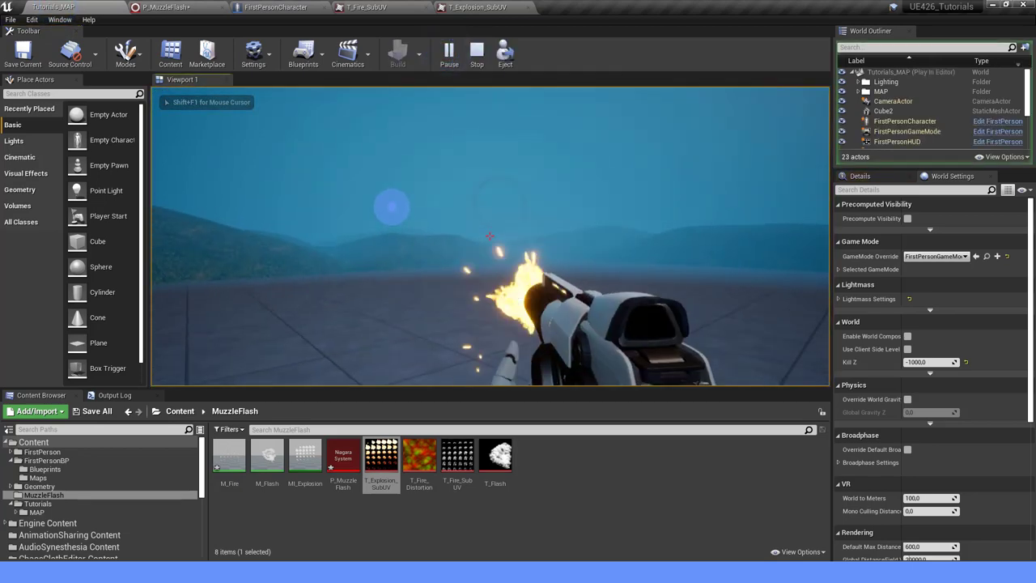
{"action": "left_click", "coordinate": [489, 235]}
{"action": "left_click", "coordinate": [489, 235]}
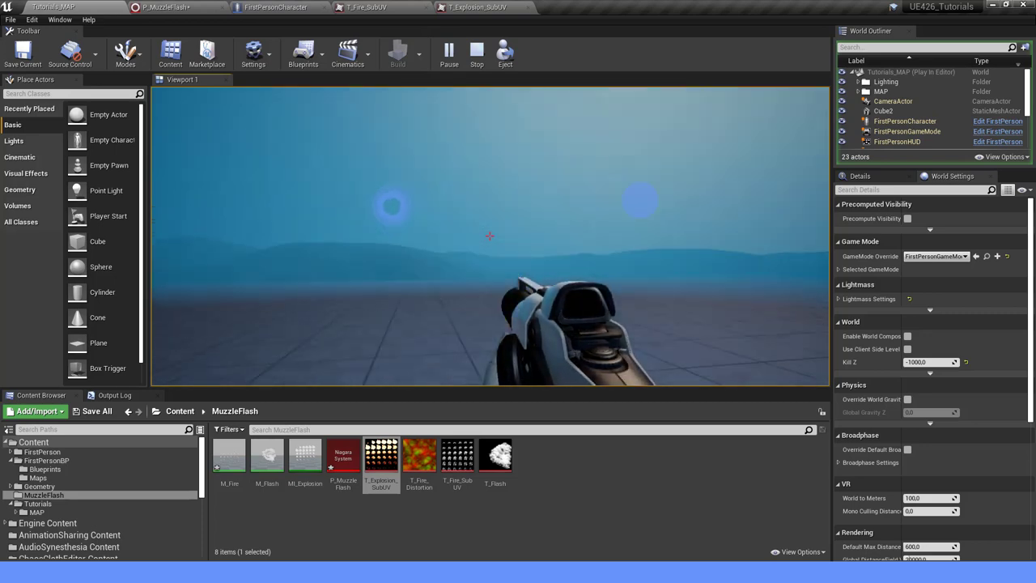
{"action": "left_click", "coordinate": [490, 235]}
{"action": "left_click", "coordinate": [489, 236]}
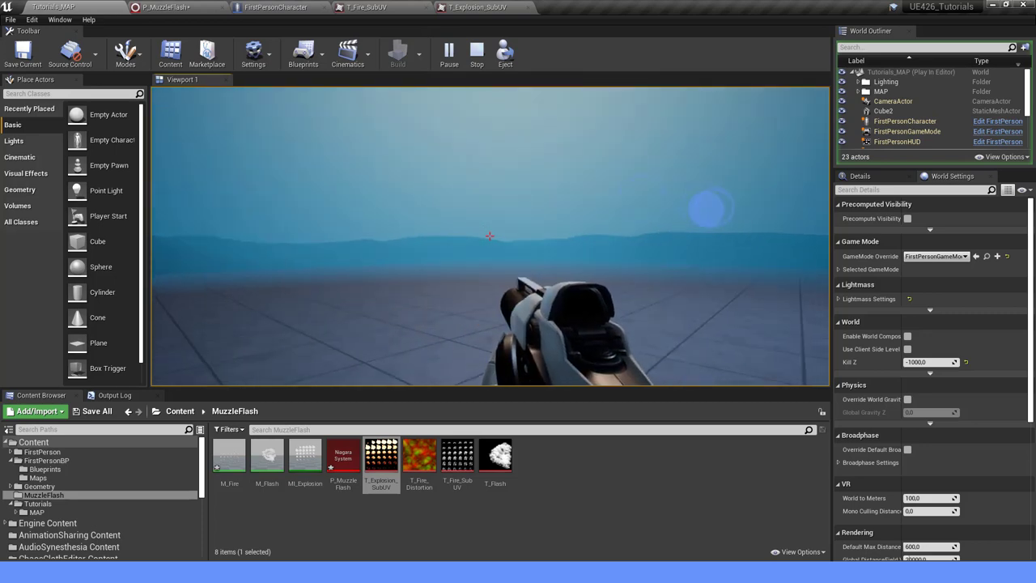
{"action": "key", "text": "Escape"}
{"action": "left_click", "coordinate": [208, 6]}
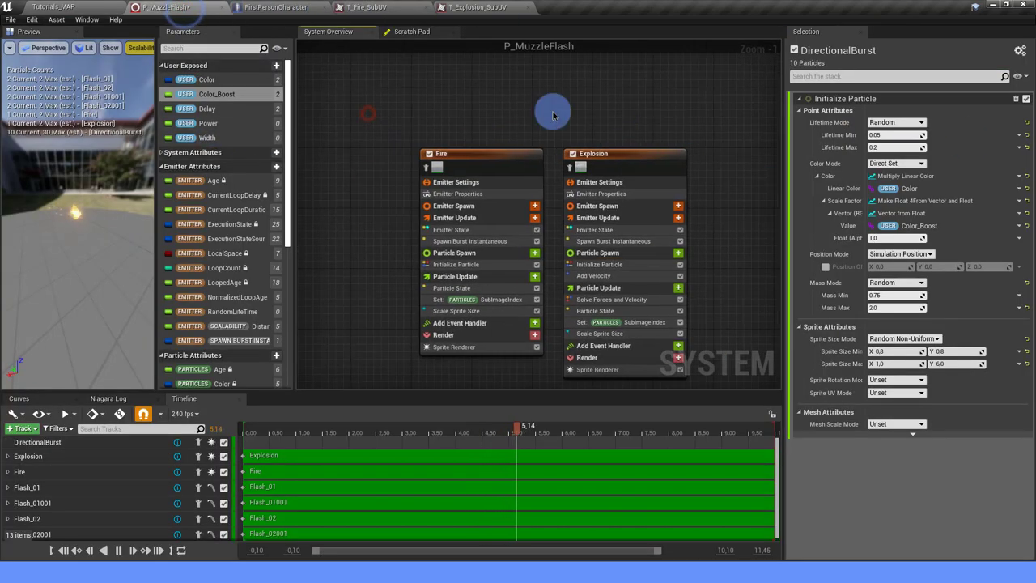
Select the MuzzleFlash component in the FirstPersonCharacter blueprint.
{"action": "scroll", "coordinate": [551, 108], "scroll_direction": "down", "scroll_amount": 5}
{"action": "right_click_drag", "start_coordinate": [403, 114], "coordinate": [419, 152]}
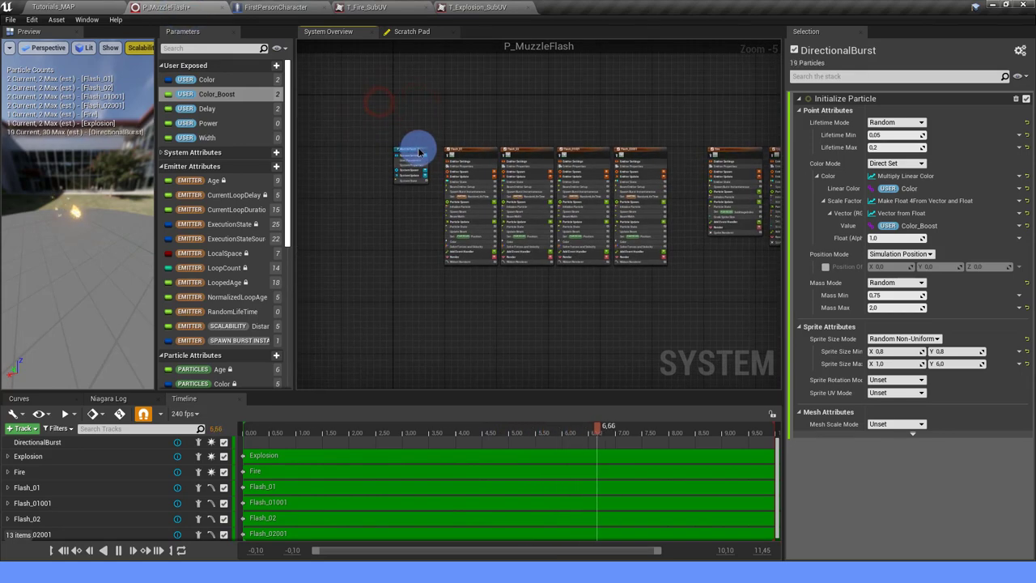
{"action": "left_click", "coordinate": [264, 8]}
{"action": "scroll", "coordinate": [382, 127], "scroll_direction": "down", "scroll_amount": 3}
{"action": "right_click_drag", "start_coordinate": [254, 121], "coordinate": [498, 191]}
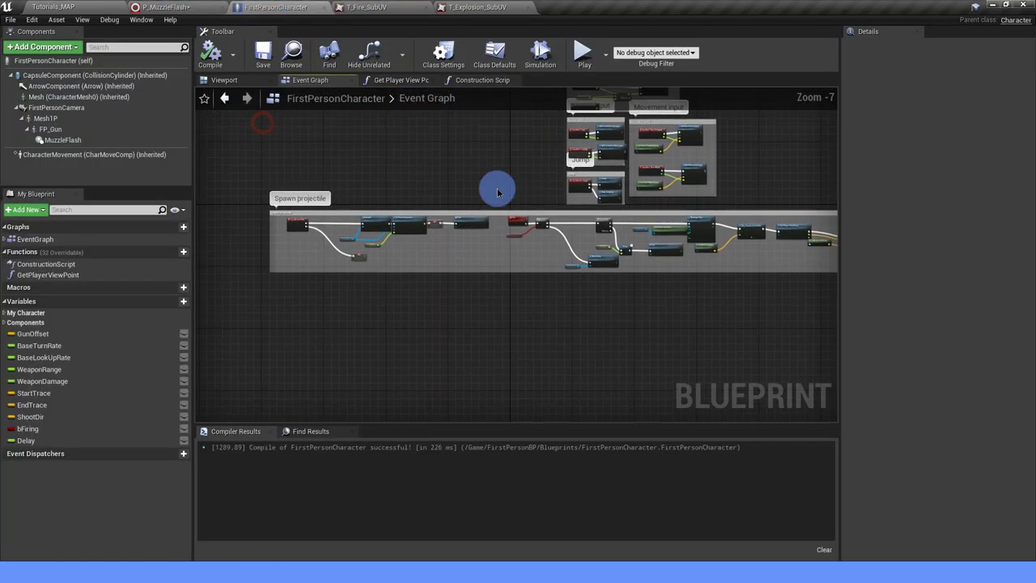
{"action": "left_click", "coordinate": [65, 139]}
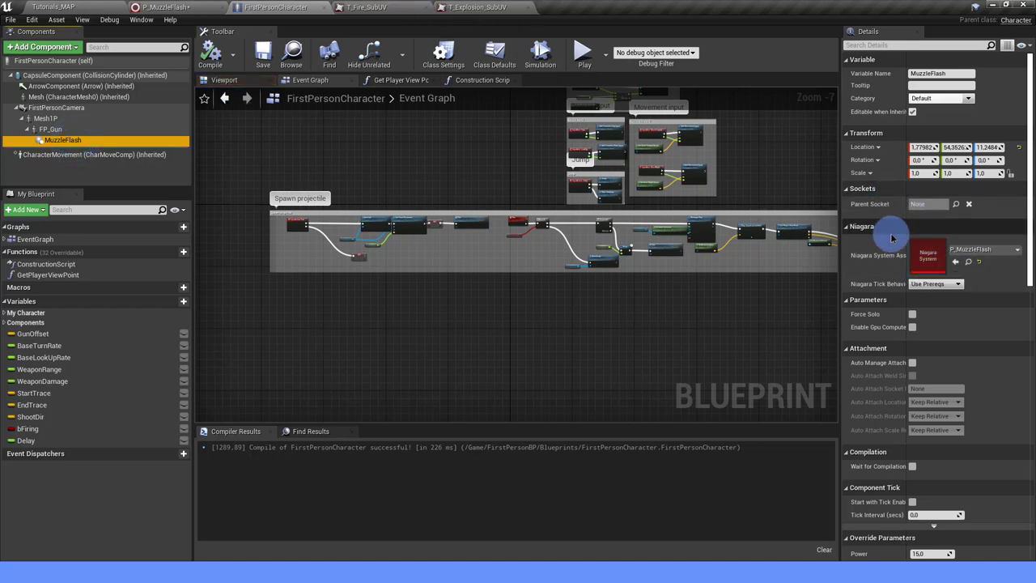
Change the MuzzleFlash Color override to light blue (00B5FF) and return to Tutorials_MAP.
{"action": "scroll", "coordinate": [935, 319], "scroll_direction": "down", "scroll_amount": 5}
{"action": "scroll", "coordinate": [947, 348], "scroll_direction": "down", "scroll_amount": 2}
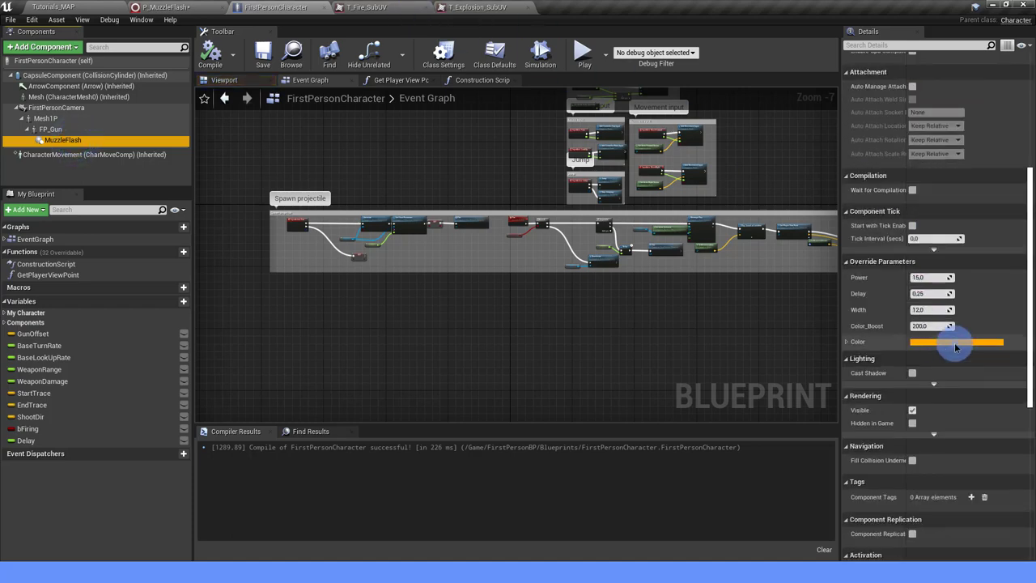
{"action": "left_click", "coordinate": [957, 344]}
{"action": "left_click", "coordinate": [738, 327]}
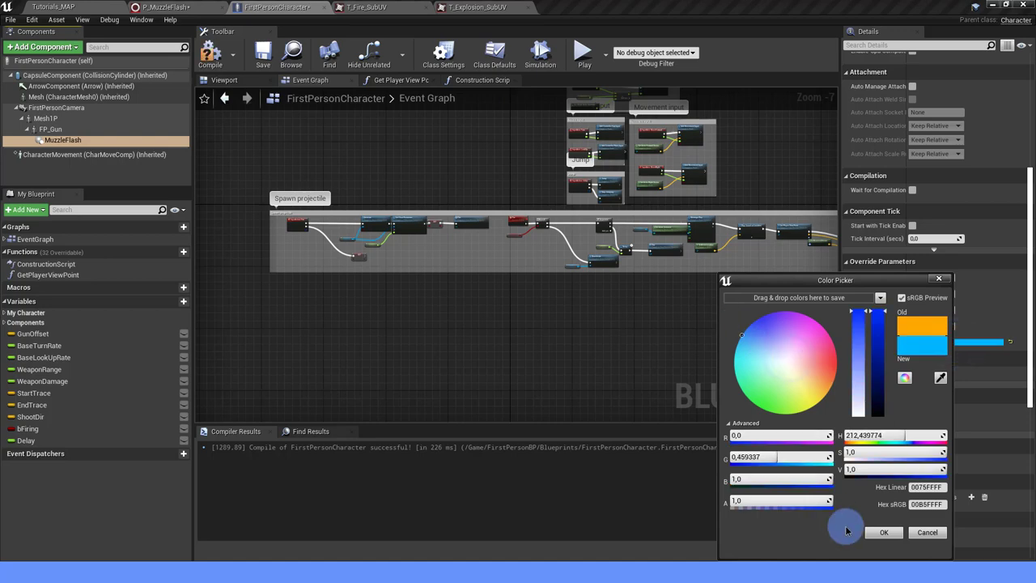
{"action": "left_click", "coordinate": [885, 532]}
{"action": "left_click", "coordinate": [106, 6]}
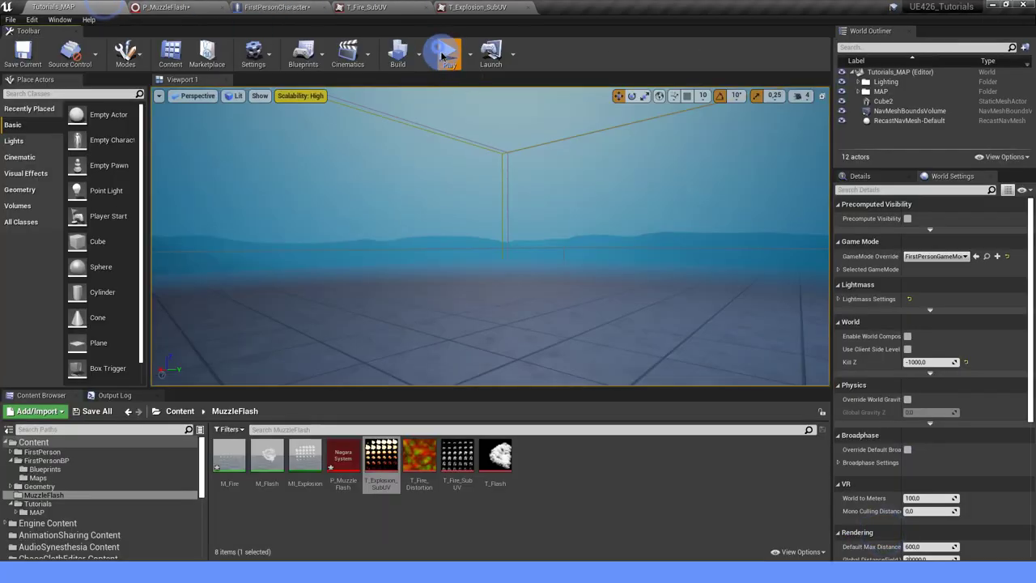
Play Tutorials_MAP and fire two shots to see the blue muzzle flash.
{"action": "left_click", "coordinate": [442, 55]}
{"action": "left_click", "coordinate": [478, 153]}
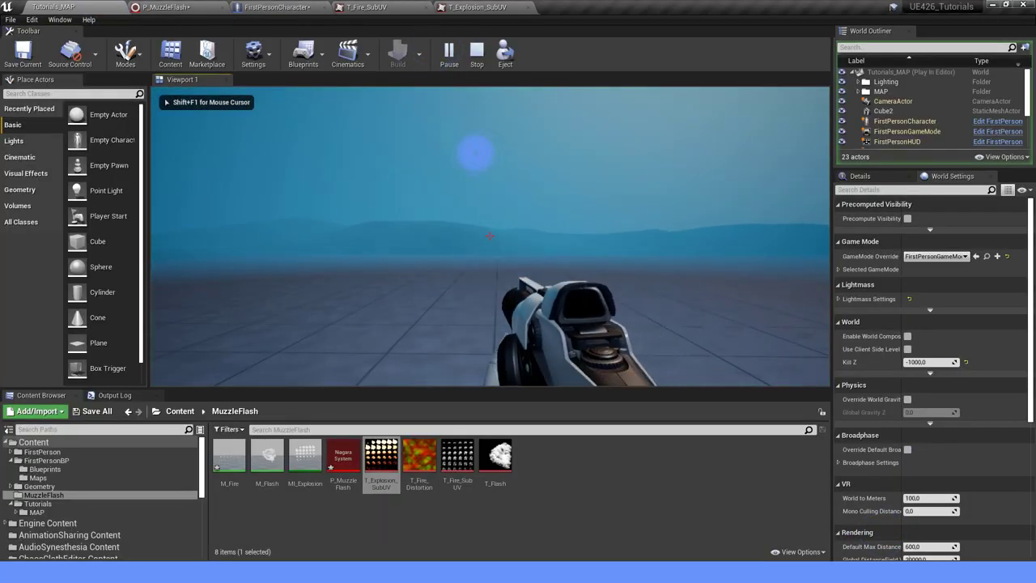
{"action": "left_click", "coordinate": [487, 147]}
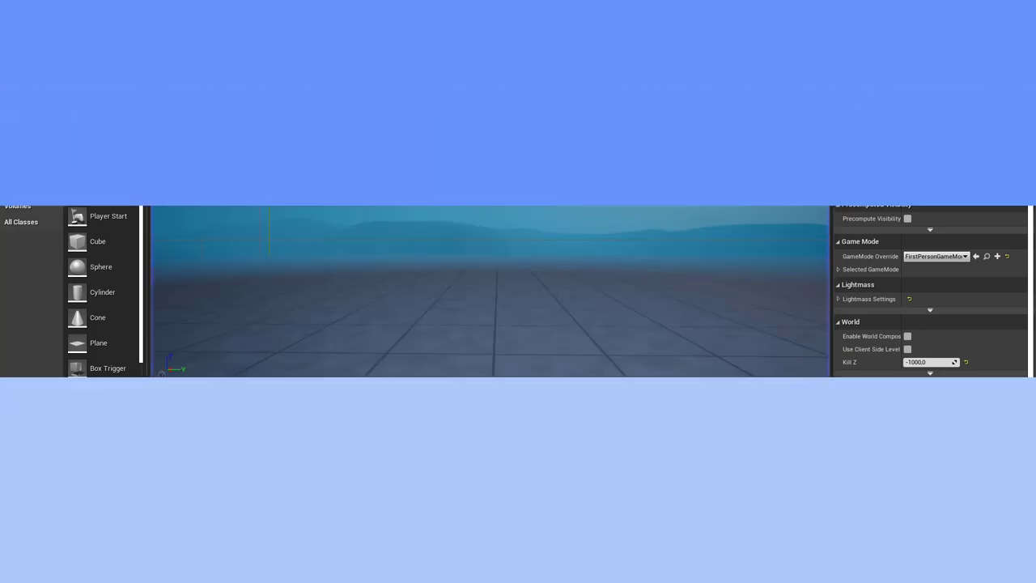